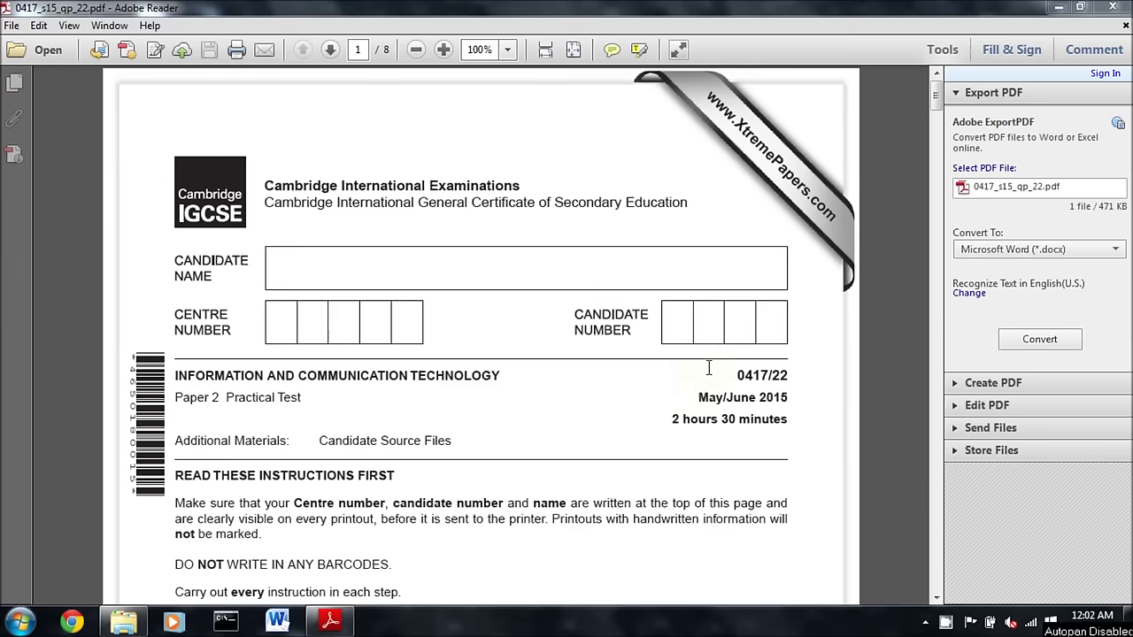
- Mark the exam date and duration, then scroll the paper down to page 2
{"action": "left_click_drag", "start_coordinate": [787, 425], "coordinate": [720, 374]}
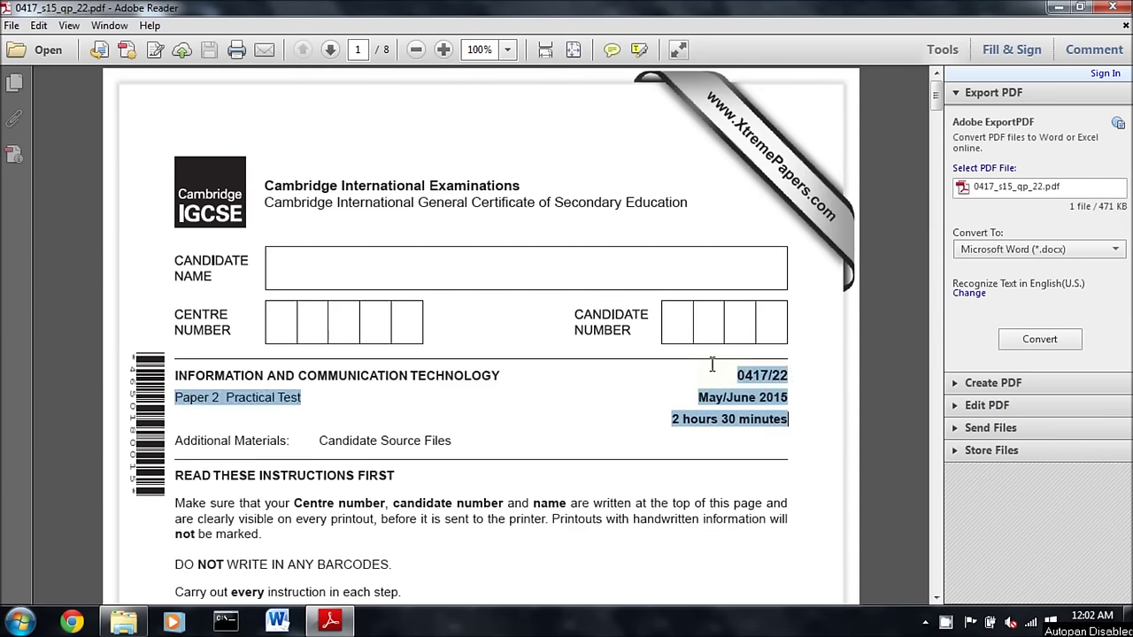
{"action": "scroll", "coordinate": [620, 380], "scroll_direction": "down", "scroll_amount": 1}
{"action": "scroll", "coordinate": [619, 381], "scroll_direction": "down", "scroll_amount": 5}
{"action": "scroll", "coordinate": [620, 377], "scroll_direction": "down", "scroll_amount": 5}
{"action": "scroll", "coordinate": [623, 369], "scroll_direction": "down", "scroll_amount": 5}
{"action": "scroll", "coordinate": [623, 369], "scroll_direction": "down", "scroll_amount": 1}
- Select the task 1 lines about J225EVIDENCE.RTF and bring up the May June 2015 folder
{"action": "left_click_drag", "start_coordinate": [166, 131], "coordinate": [735, 133]}
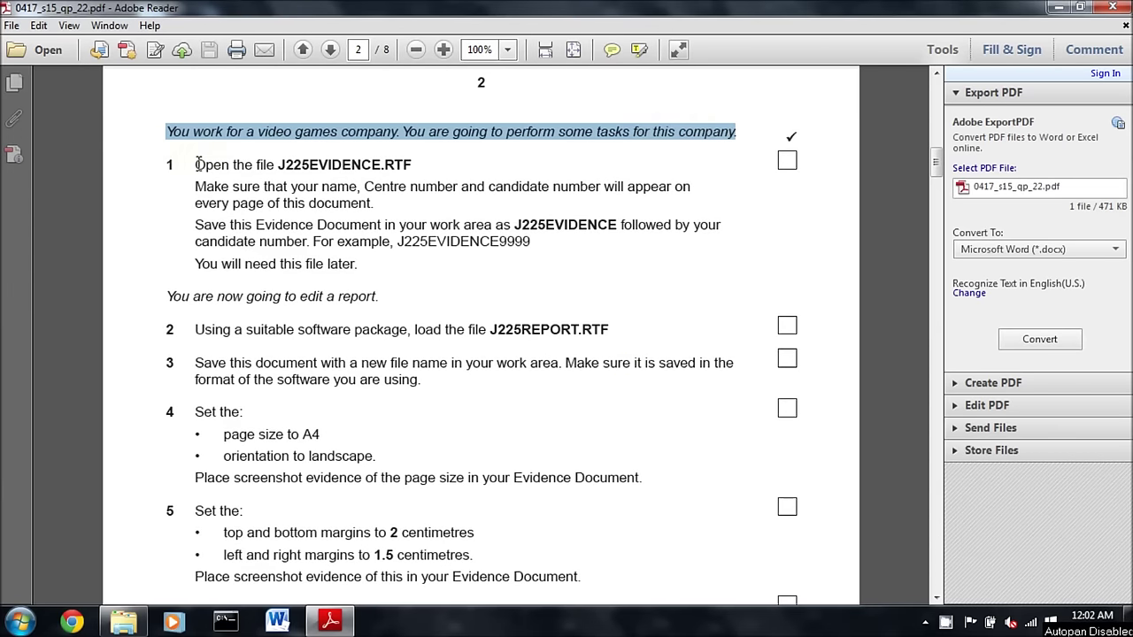
{"action": "left_click_drag", "start_coordinate": [195, 165], "coordinate": [392, 167]}
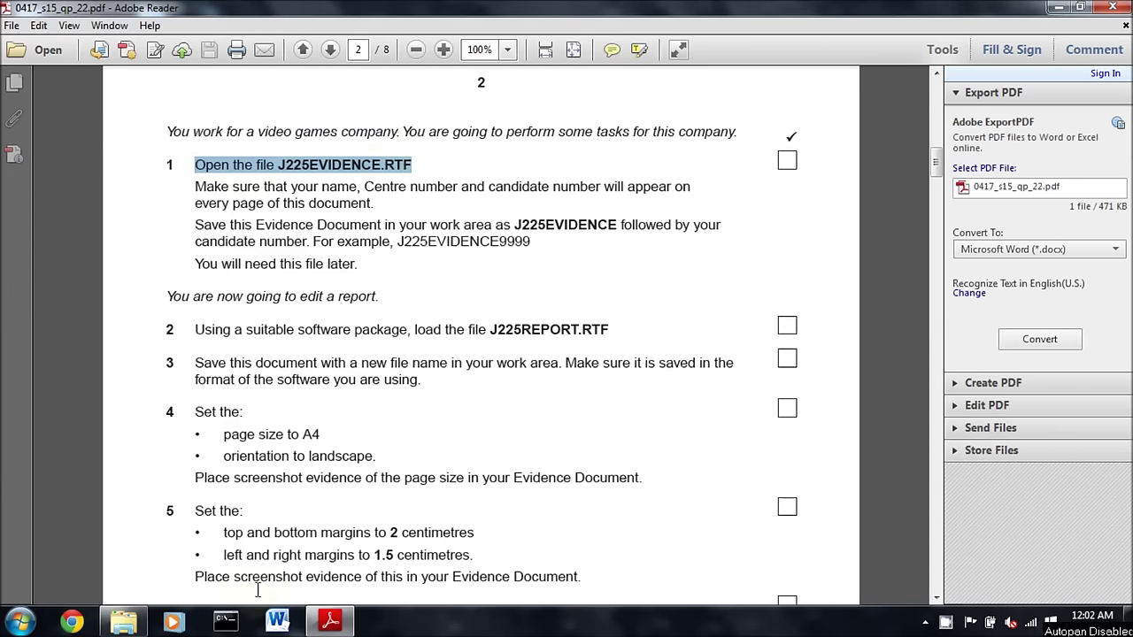
{"action": "left_click", "coordinate": [124, 622]}
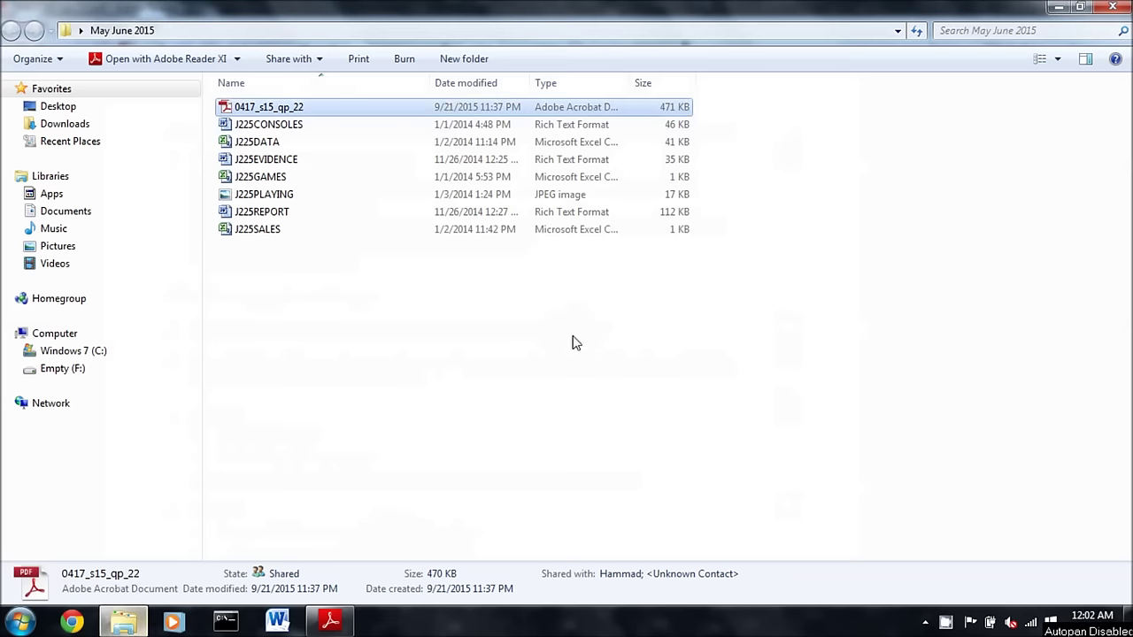
- Open J225EVIDENCE in Word with editing enabled, checking the name and candidate number instruction
{"action": "double_click", "coordinate": [319, 164]}
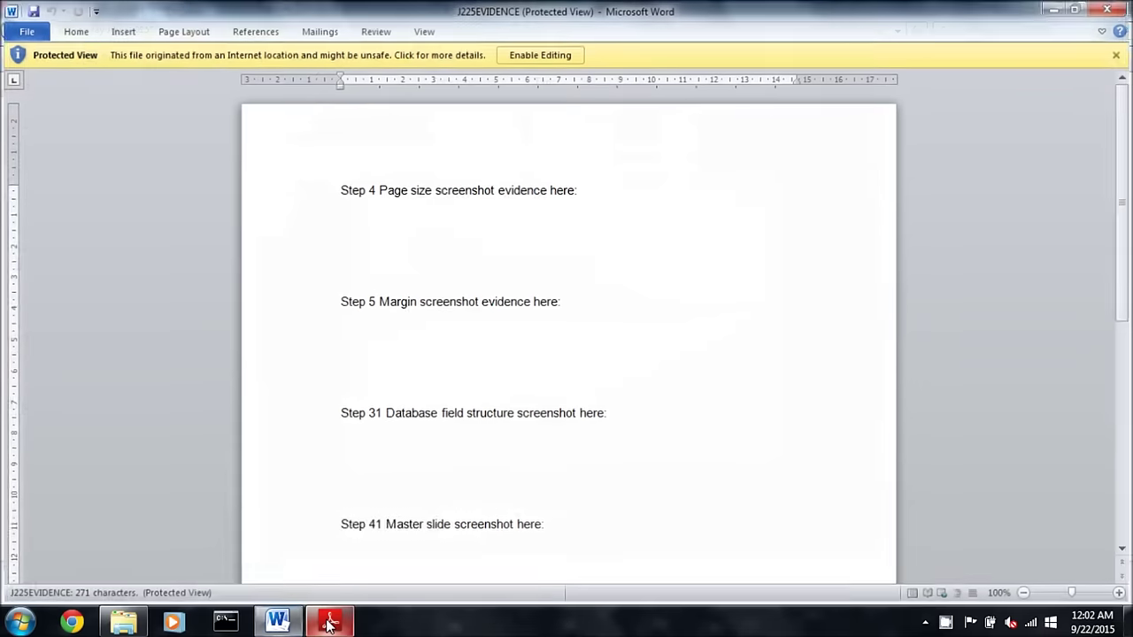
{"action": "left_click", "coordinate": [557, 60]}
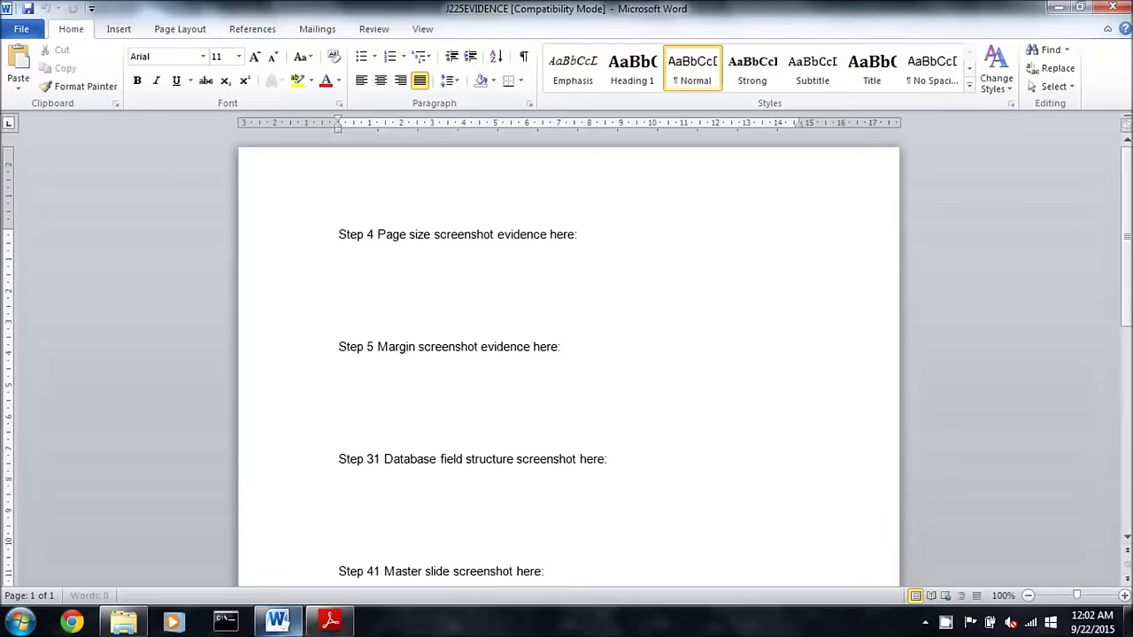
{"action": "left_click", "coordinate": [330, 623]}
{"action": "mouse_move", "coordinate": [196, 187]}
{"action": "left_mouse_down"}
{"action": "mouse_move", "coordinate": [393, 200]}
{"action": "mouse_move", "coordinate": [643, 193]}
{"action": "left_mouse_up"}
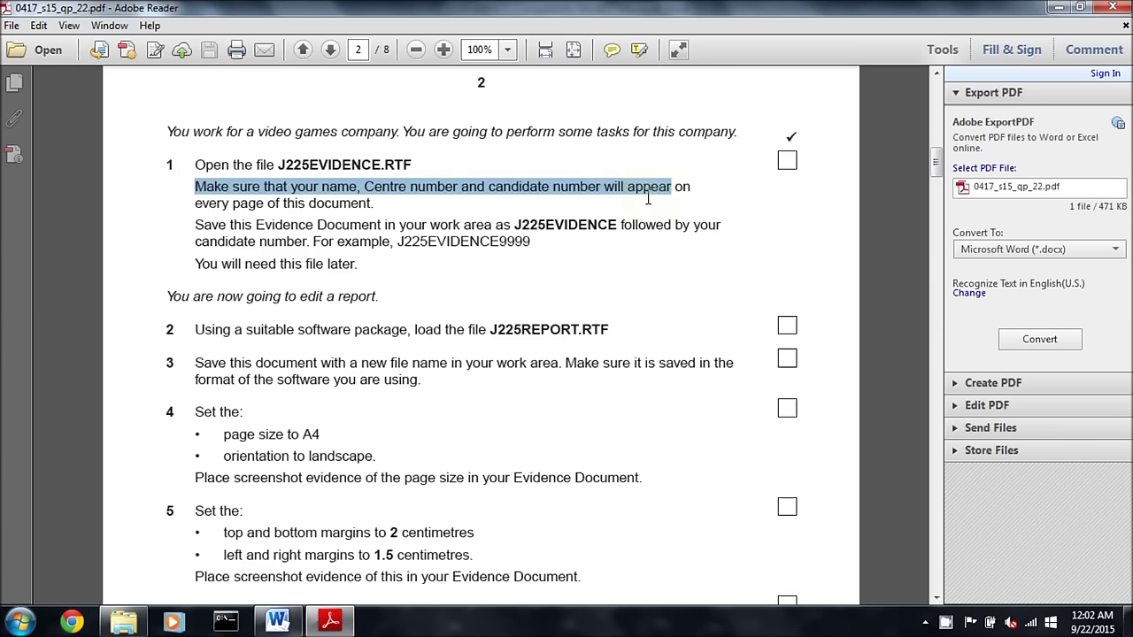
{"action": "left_click", "coordinate": [277, 622]}
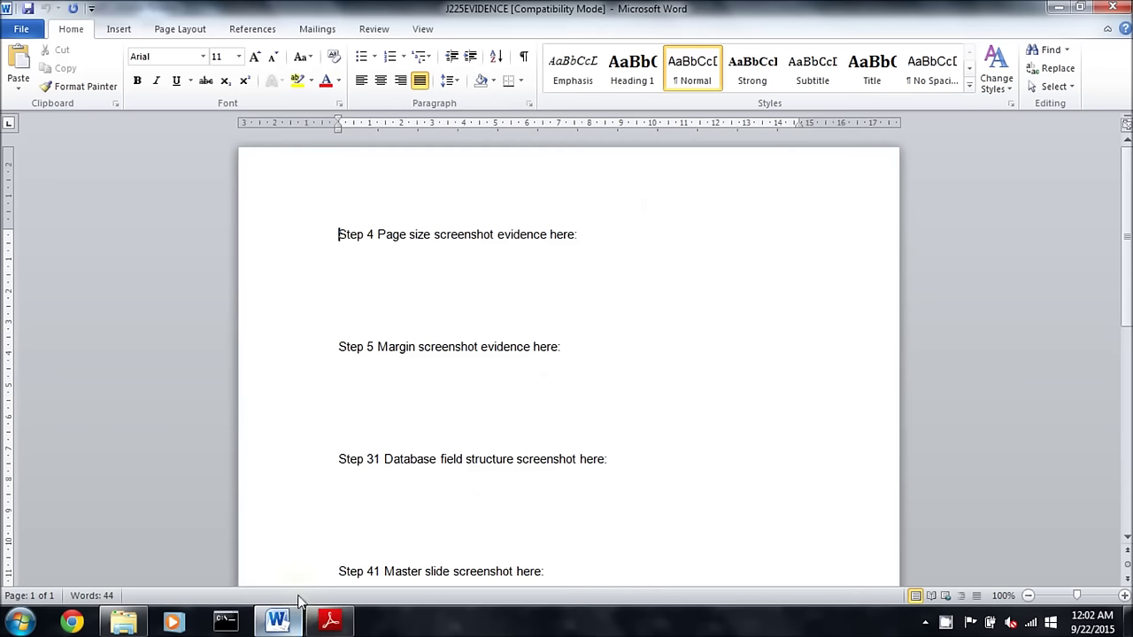
- Add a Blank (Three Columns) header reading Name, Centre No. and Cand. No
{"action": "left_click", "coordinate": [120, 29]}
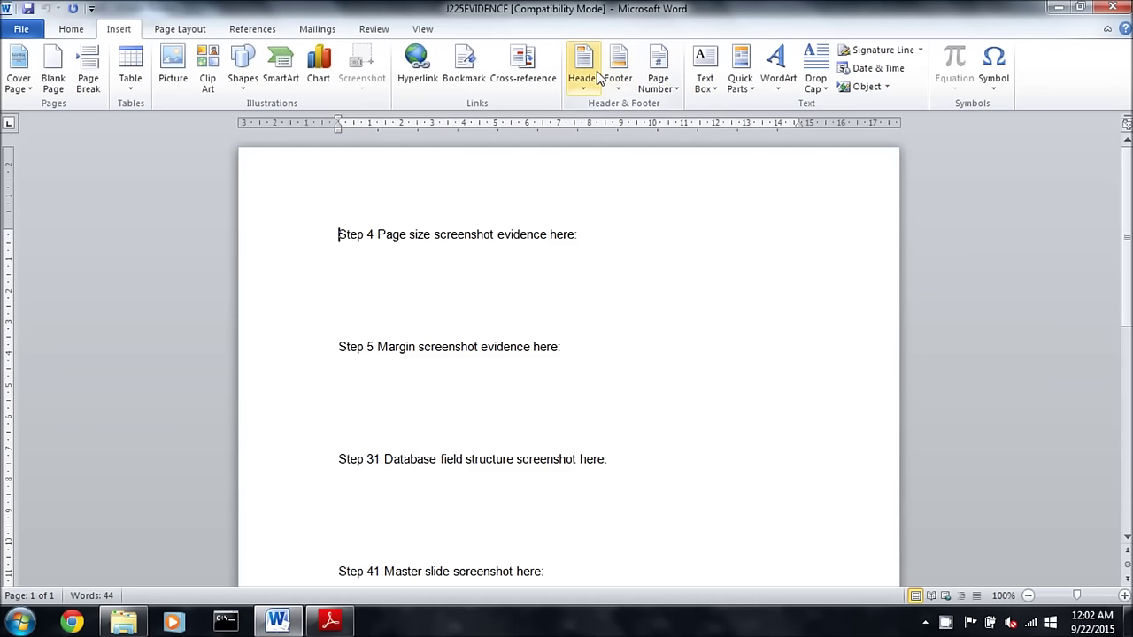
{"action": "left_click", "coordinate": [650, 265]}
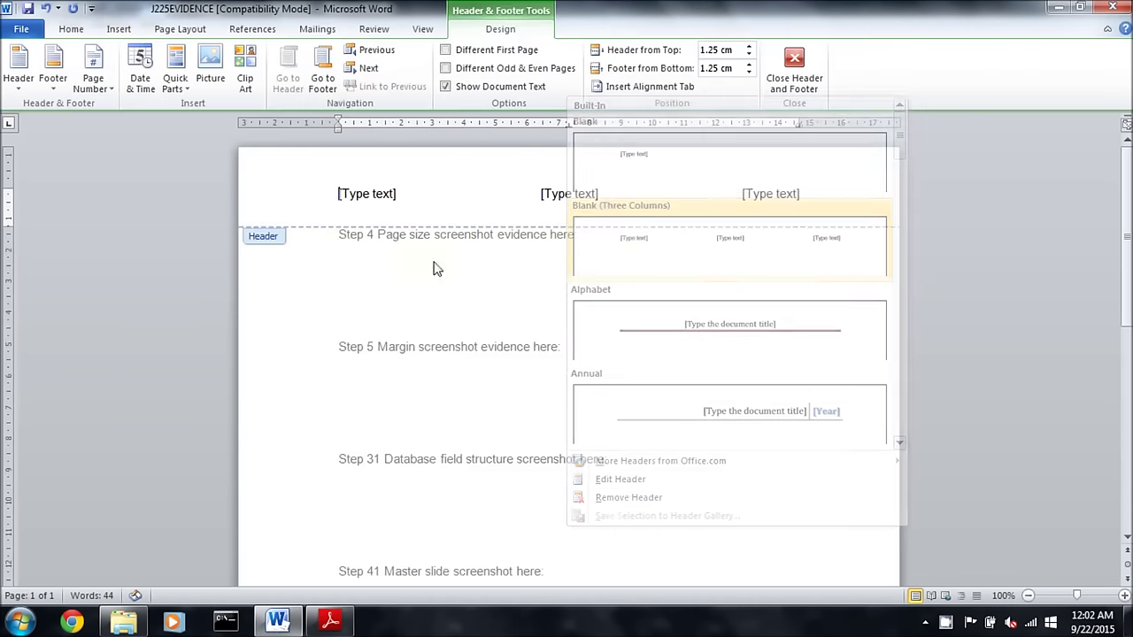
{"action": "left_click", "coordinate": [350, 202]}
{"action": "type", "text": "Name"}
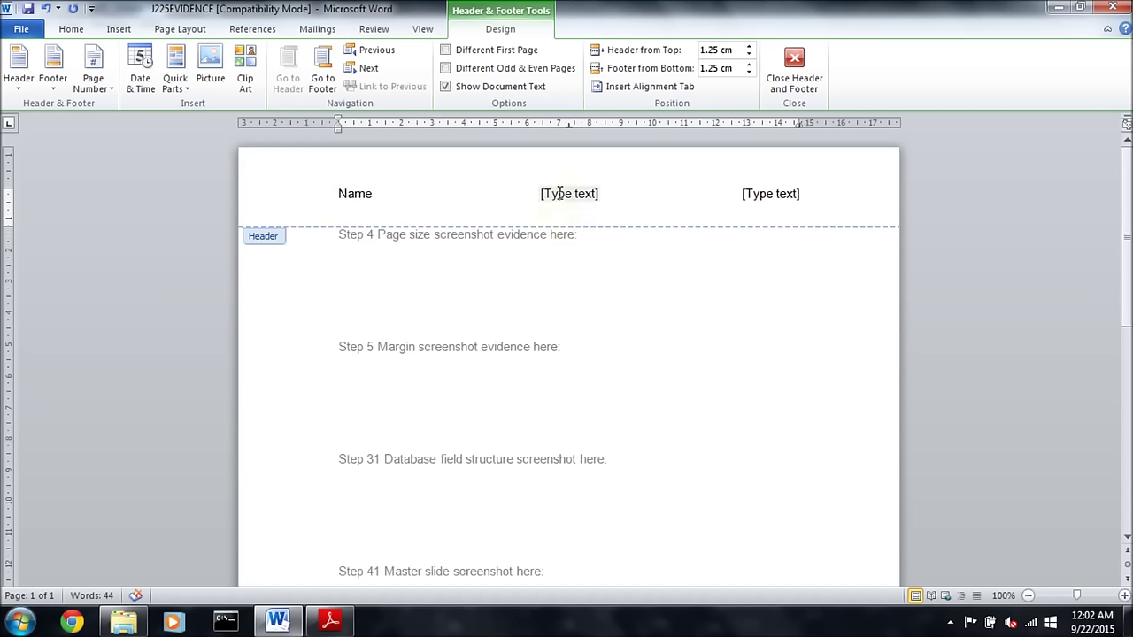
{"action": "left_click", "coordinate": [560, 192]}
{"action": "type", "text": "Centre No."}
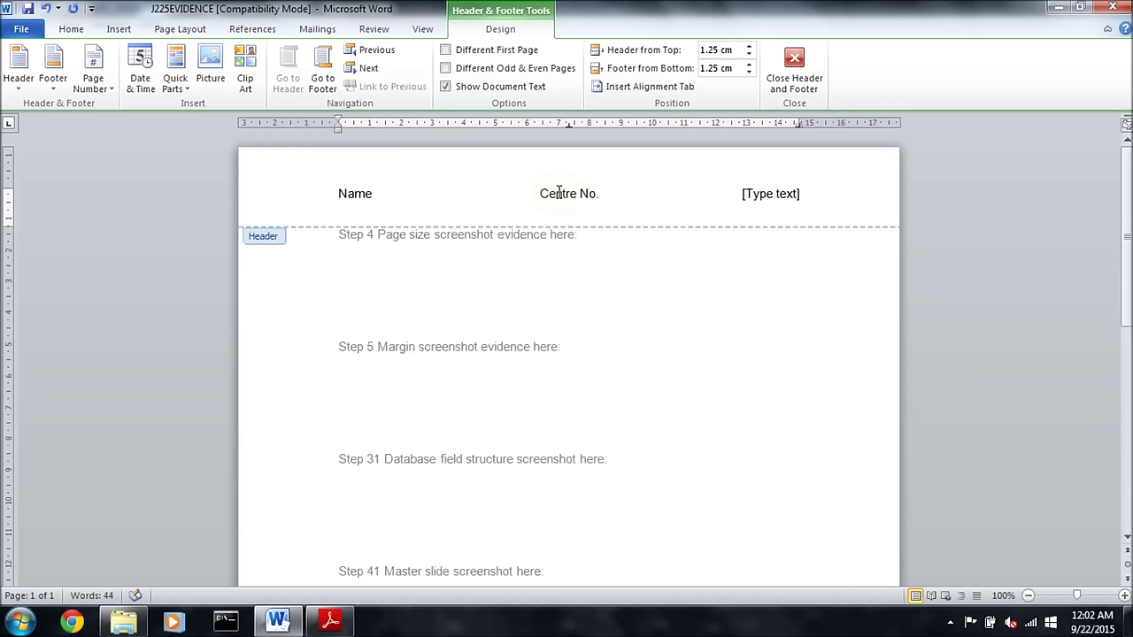
{"action": "left_click", "coordinate": [754, 202]}
{"action": "type", "text": "Cand. No."}
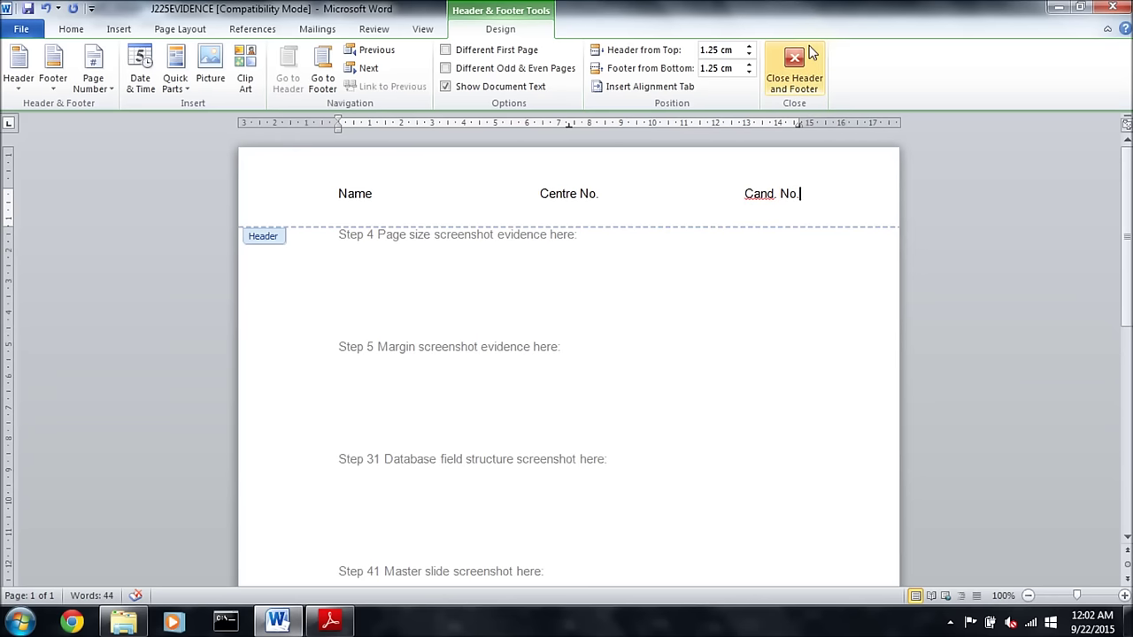
{"action": "left_click", "coordinate": [794, 67]}
{"action": "left_click", "coordinate": [267, 625]}
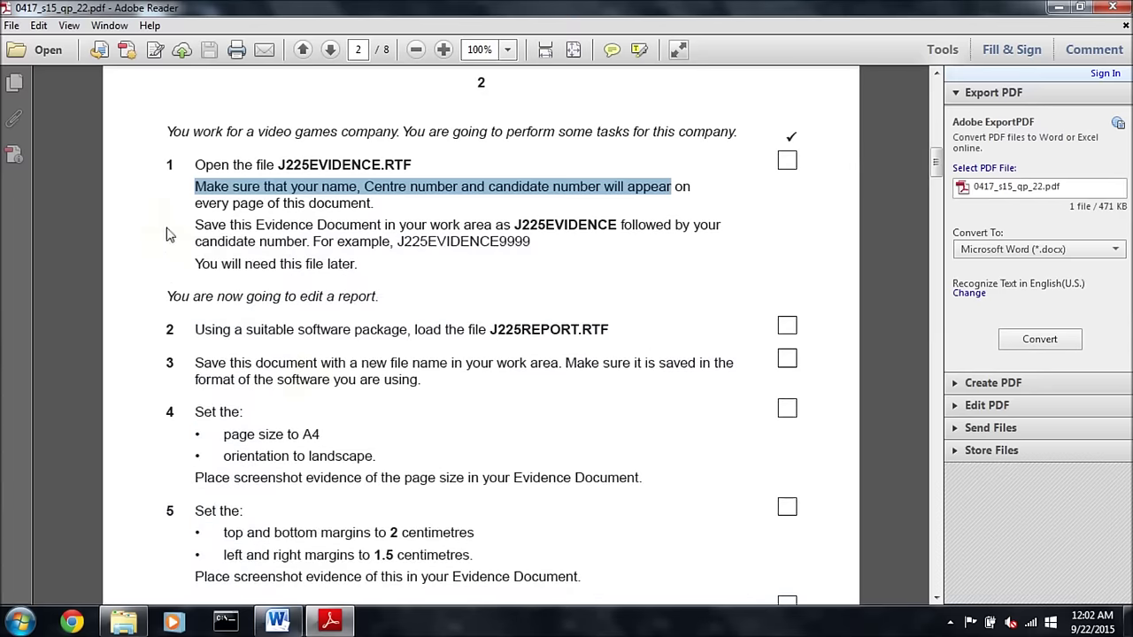
- Following the exam's save instruction, Save As J225EVIDENCEcandno by appending candno to J225EVIDENCE
{"action": "left_click_drag", "start_coordinate": [197, 225], "coordinate": [689, 226]}
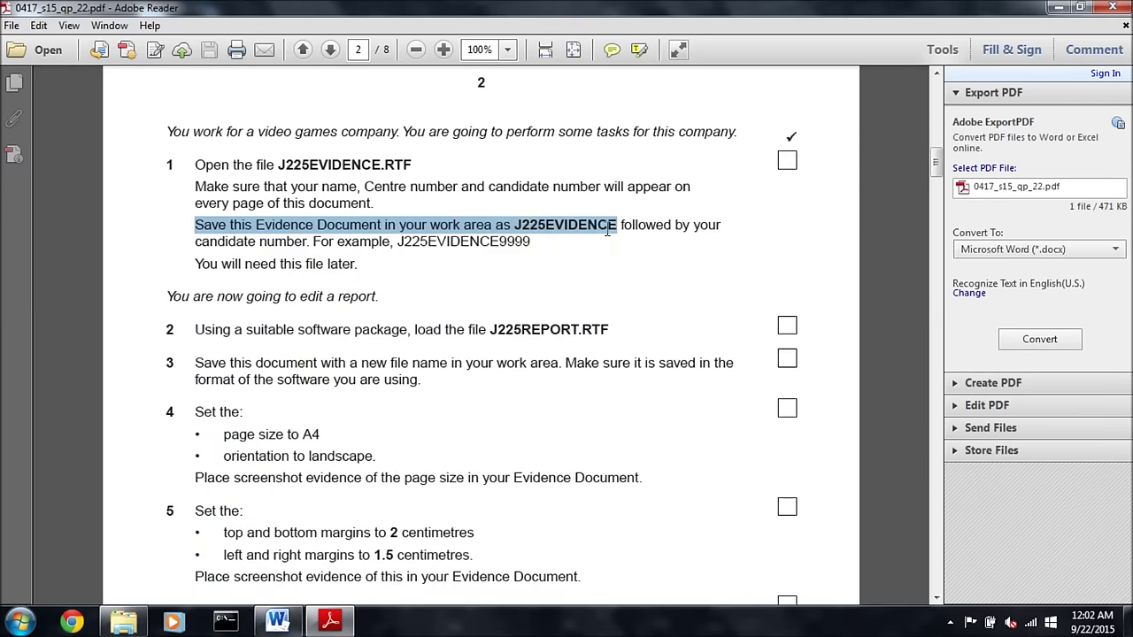
{"action": "double_click", "coordinate": [406, 241]}
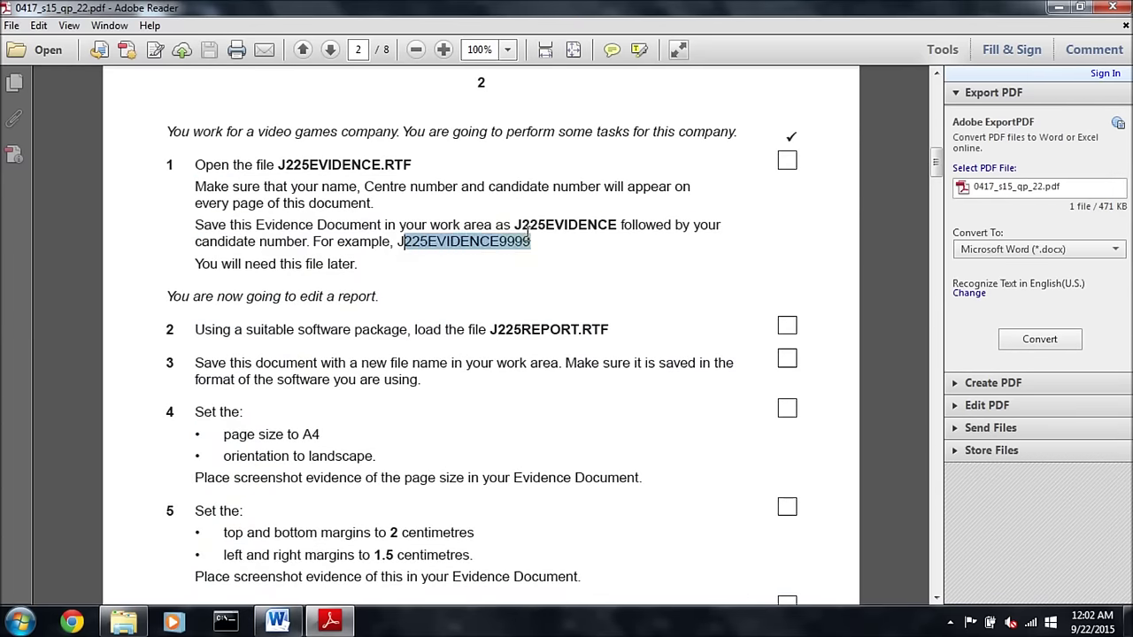
{"action": "key", "text": "alt+Tab"}
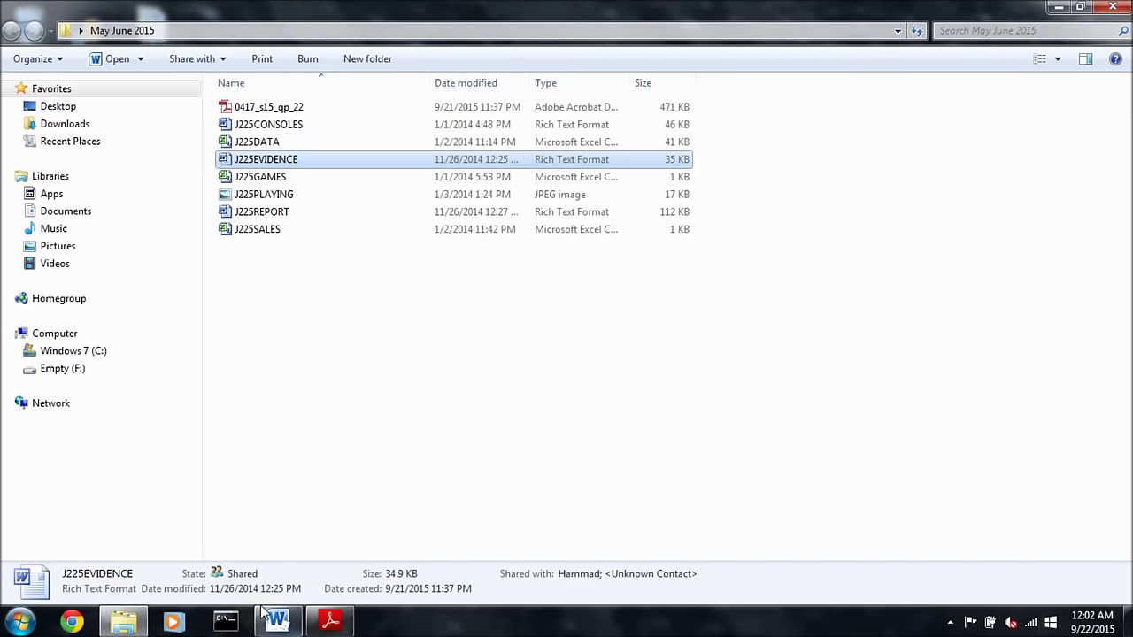
{"action": "left_click", "coordinate": [277, 622]}
{"action": "left_click", "coordinate": [22, 32]}
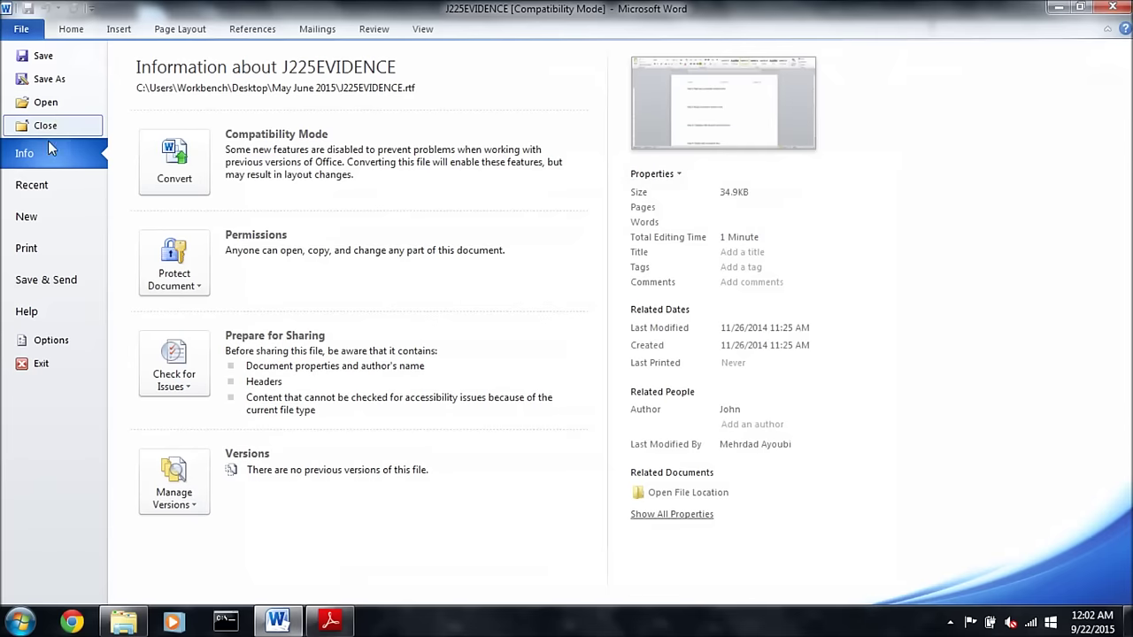
{"action": "left_click", "coordinate": [51, 79]}
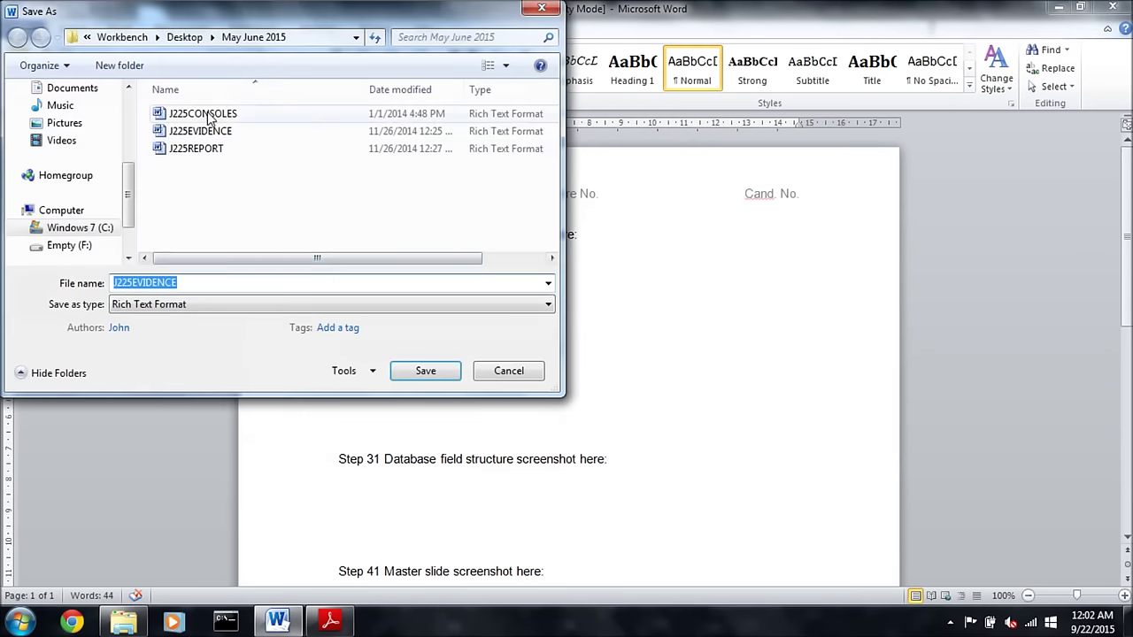
{"action": "left_click", "coordinate": [200, 277]}
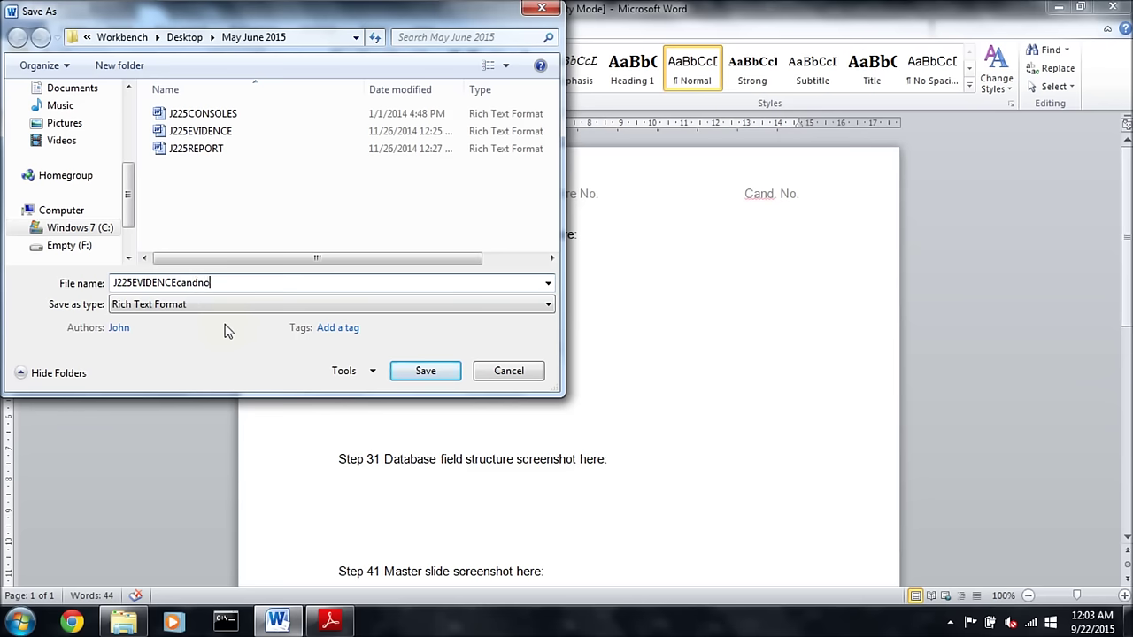
{"action": "left_click", "coordinate": [423, 372]}
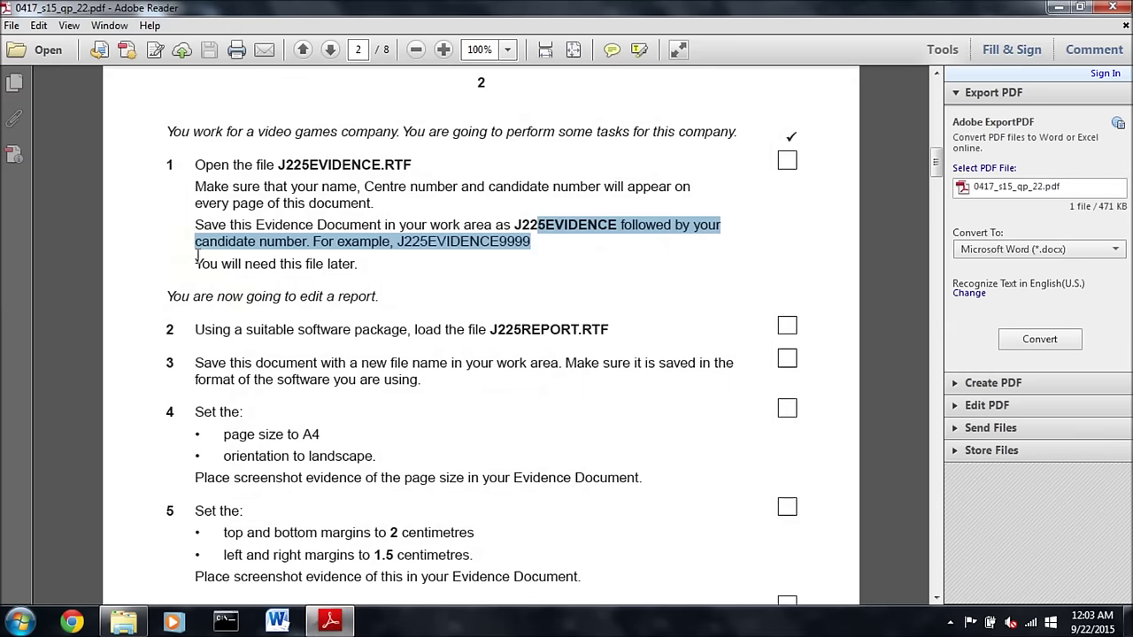
- Highlight the intro and task 1 text in yellow and select the task 2 instruction
{"action": "left_click", "coordinate": [413, 252]}
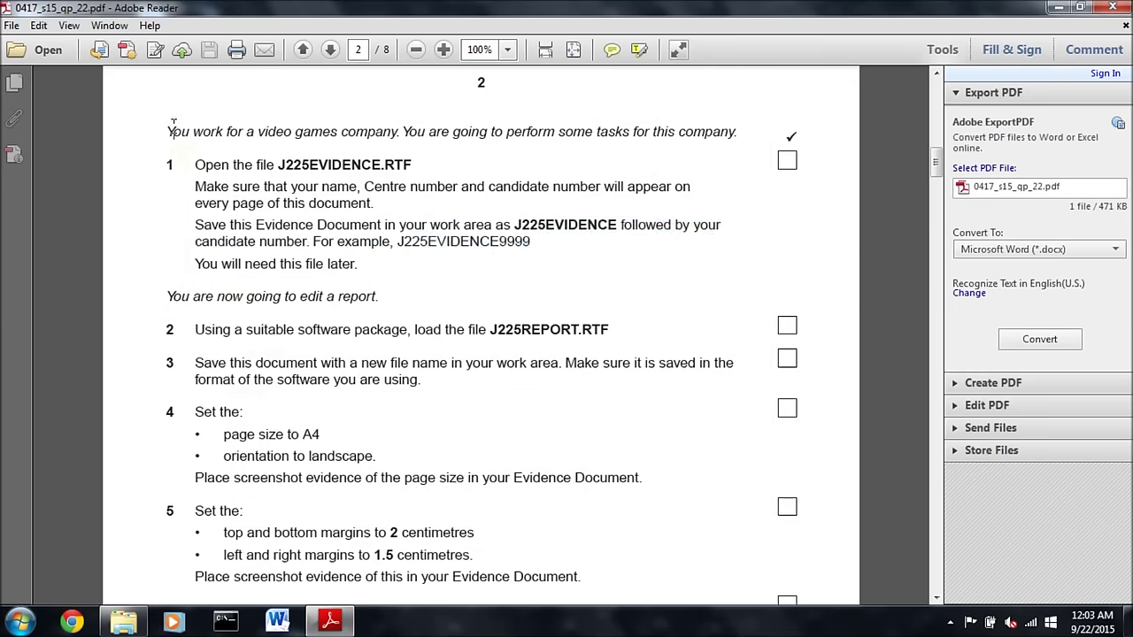
{"action": "left_click_drag", "start_coordinate": [174, 124], "coordinate": [352, 288]}
{"action": "right_click", "coordinate": [331, 237]}
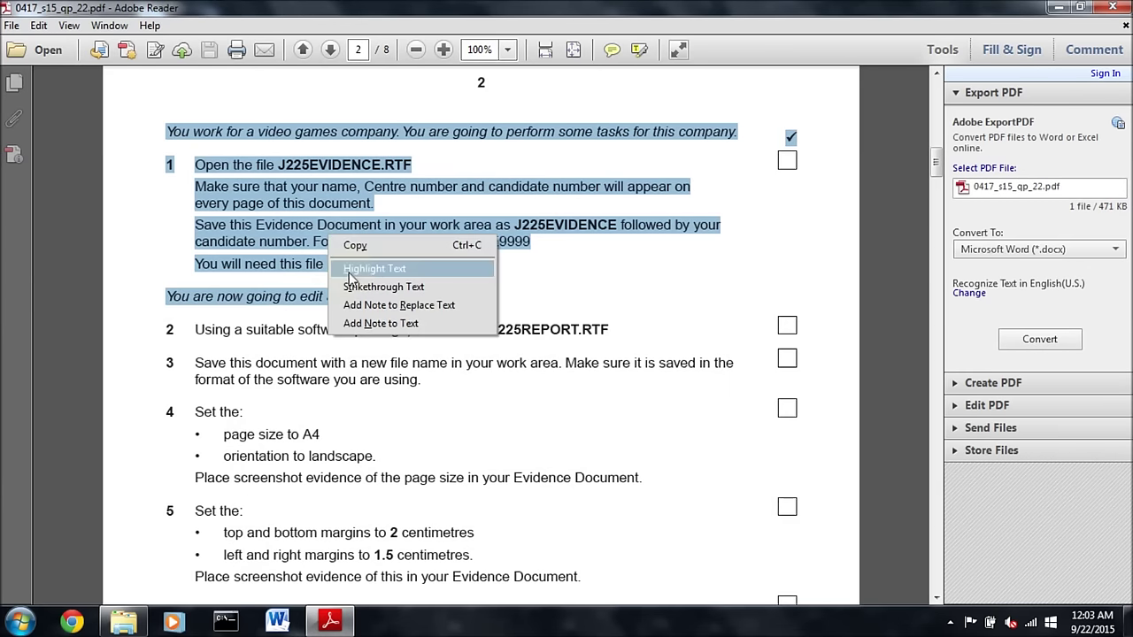
{"action": "left_click", "coordinate": [350, 274]}
{"action": "mouse_move", "coordinate": [195, 329]}
{"action": "left_mouse_down"}
{"action": "mouse_move", "coordinate": [346, 342]}
{"action": "mouse_move", "coordinate": [499, 331]}
{"action": "left_mouse_up"}
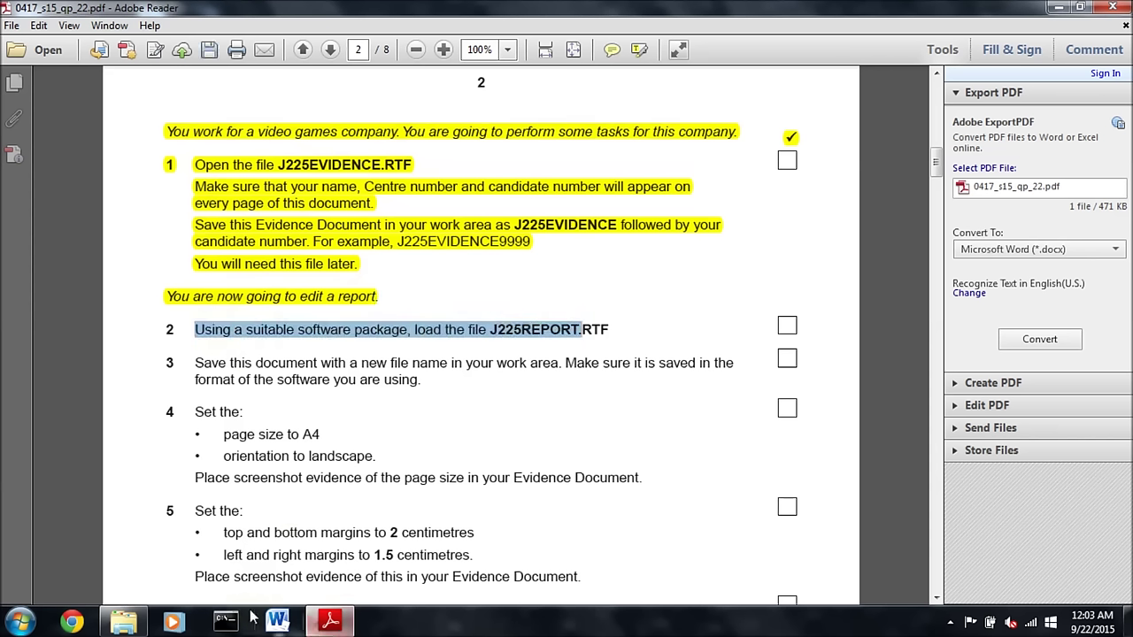
{"action": "left_click", "coordinate": [124, 622]}
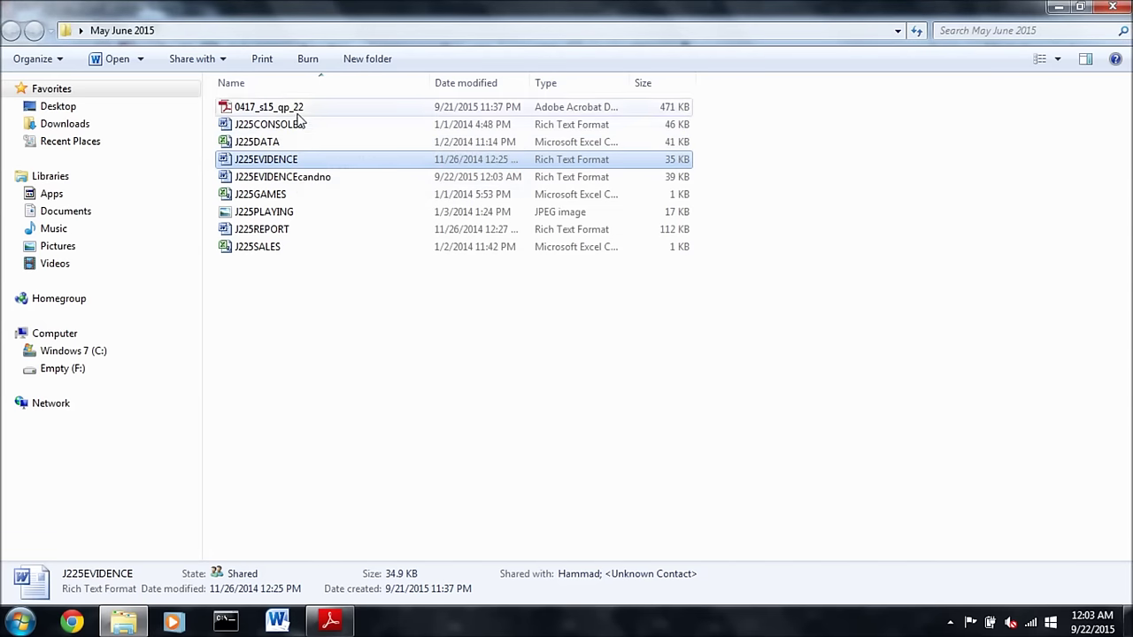
- Open J225REPORT in Word, enable editing and zoom out to the whole page width
{"action": "double_click", "coordinate": [277, 232]}
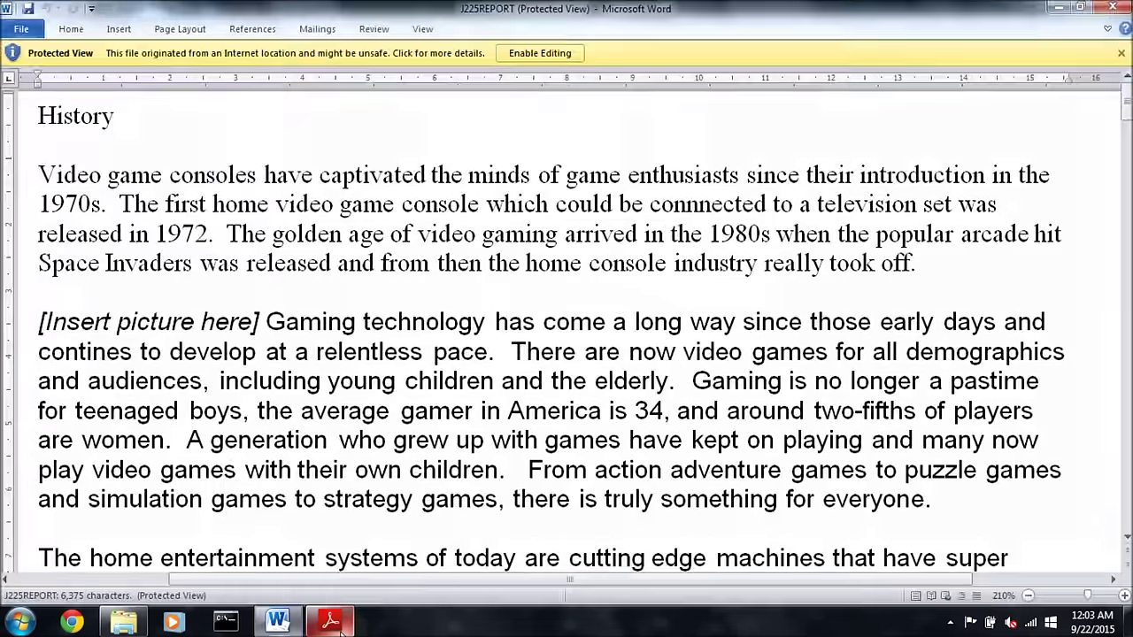
{"action": "mouse_move", "coordinate": [340, 624]}
{"action": "left_click", "coordinate": [540, 53]}
{"action": "double_click", "coordinate": [1028, 596]}
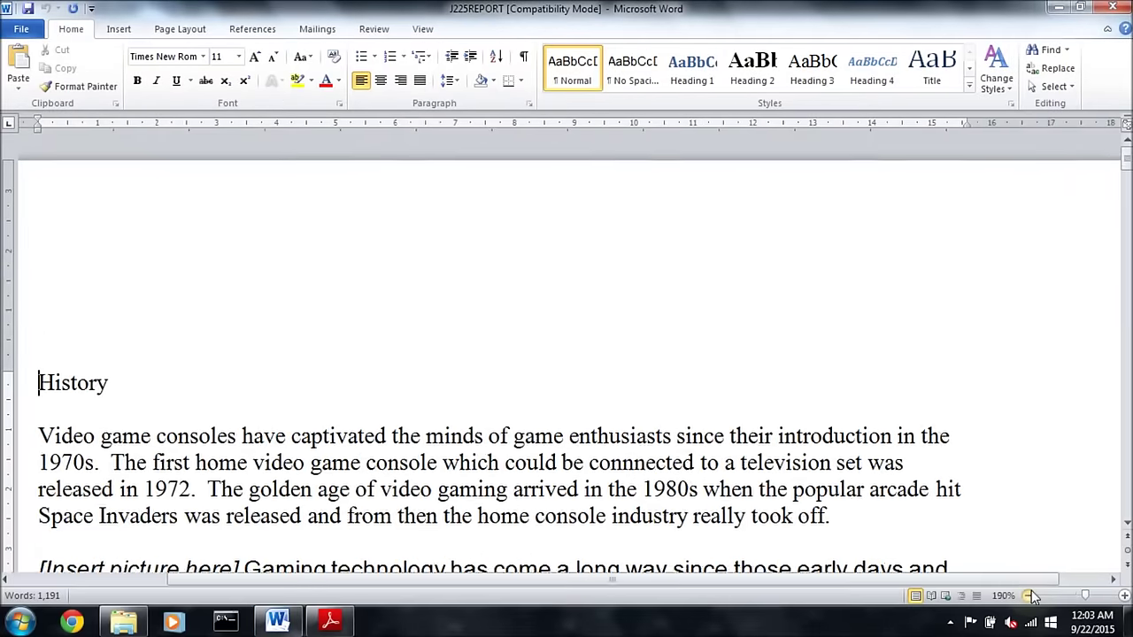
{"action": "double_click", "coordinate": [1027, 595]}
{"action": "double_click", "coordinate": [1028, 596]}
{"action": "left_click", "coordinate": [1027, 595]}
{"action": "double_click", "coordinate": [1027, 595]}
{"action": "left_click", "coordinate": [1028, 596]}
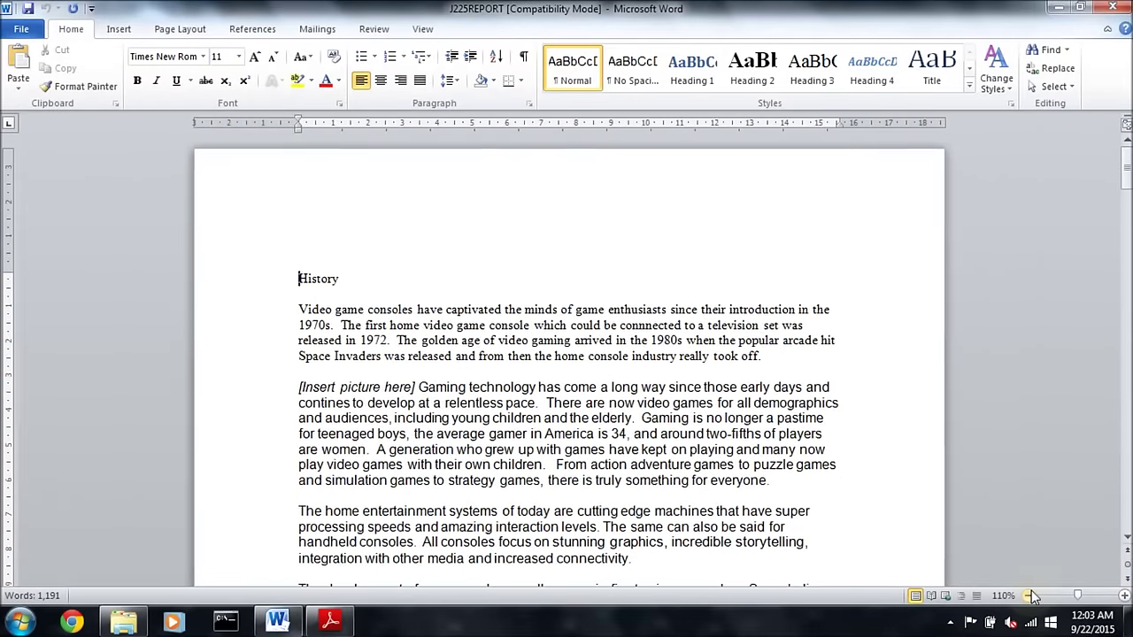
{"action": "left_click", "coordinate": [1027, 595]}
- Save the report as Nameofyourchoice in Word Document format, accepting the compatibility notice
{"action": "left_click", "coordinate": [330, 622]}
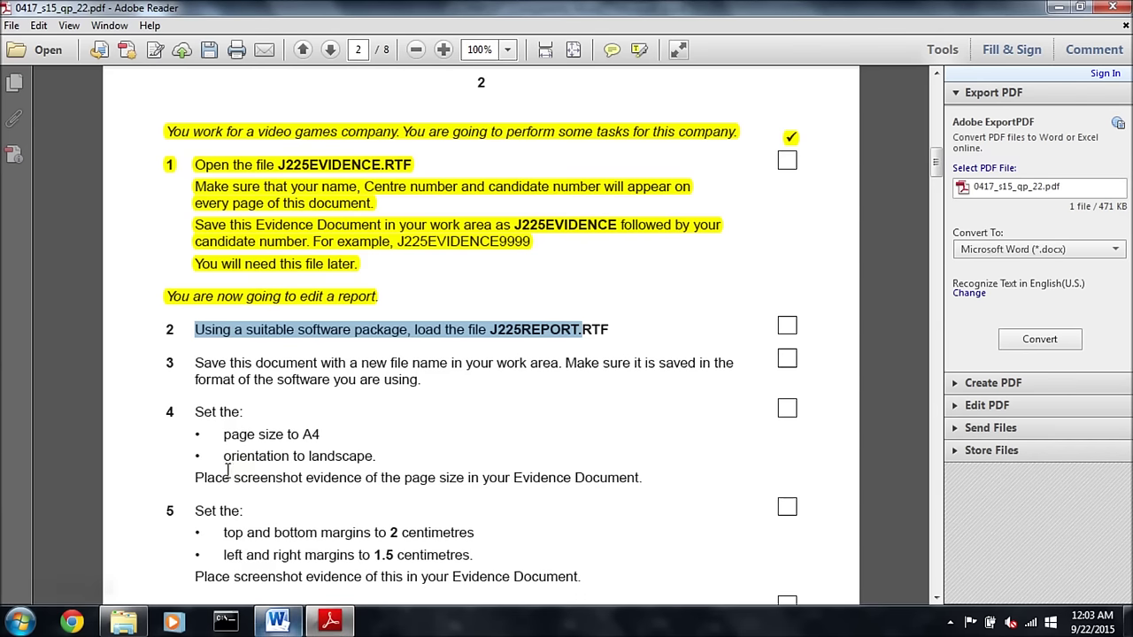
{"action": "left_click_drag", "start_coordinate": [186, 359], "coordinate": [385, 395]}
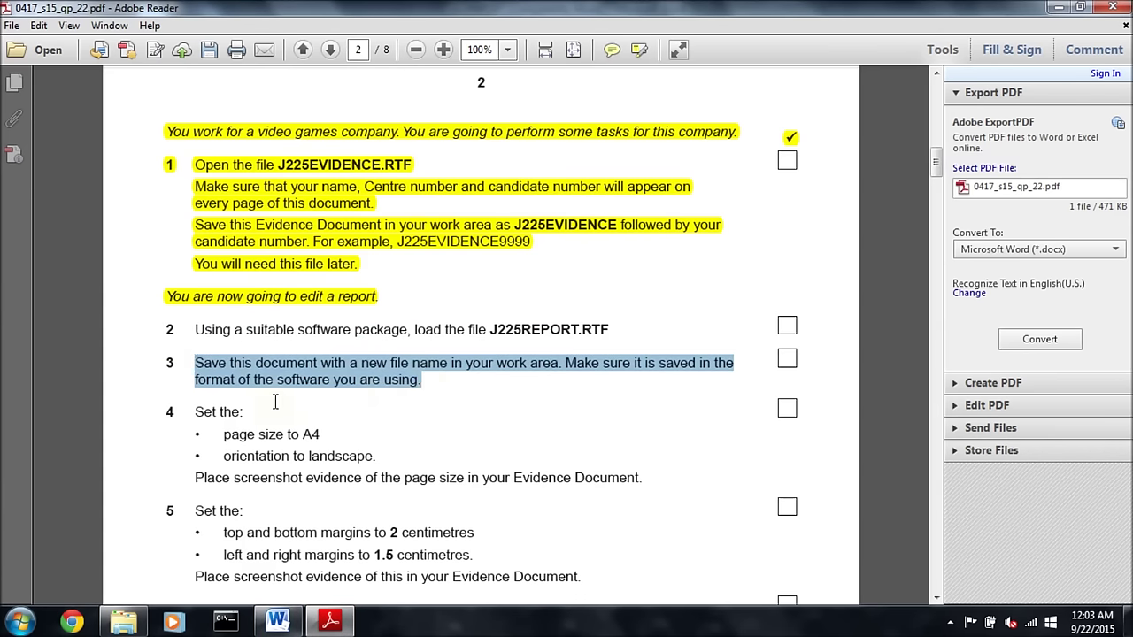
{"action": "left_click", "coordinate": [277, 622]}
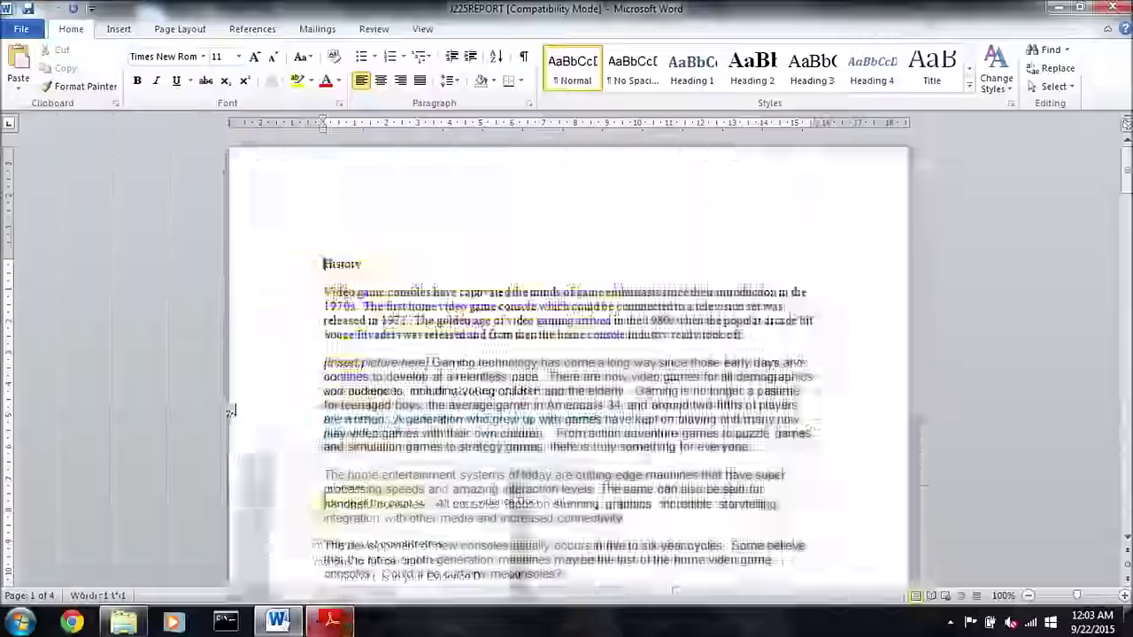
{"action": "left_click", "coordinate": [21, 30]}
{"action": "left_click", "coordinate": [40, 76]}
{"action": "left_click", "coordinate": [283, 305]}
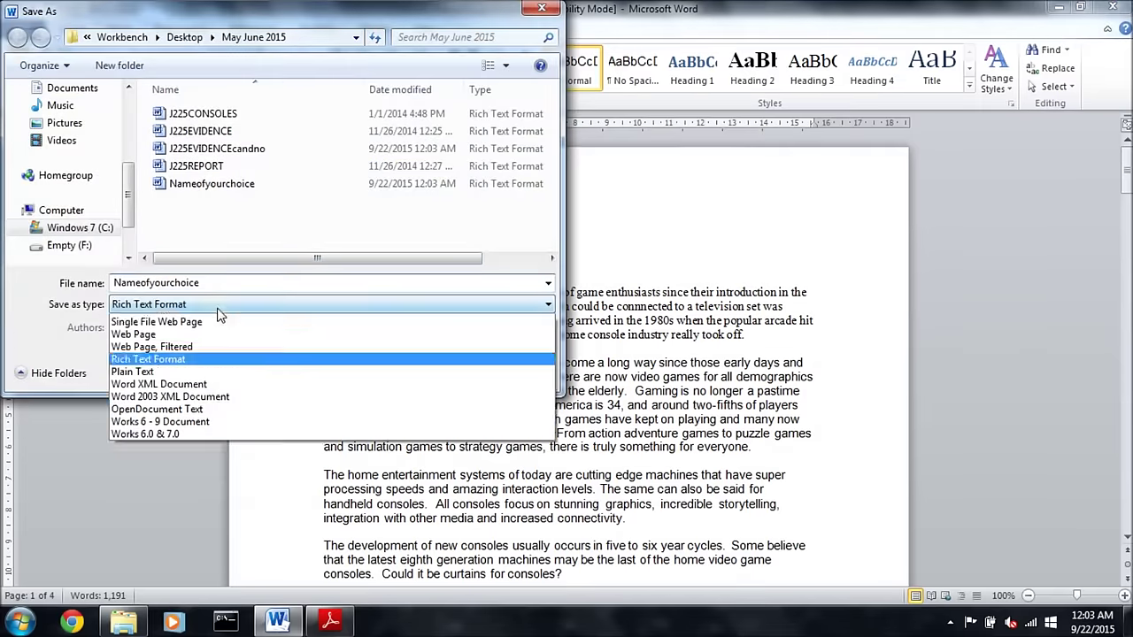
{"action": "left_click", "coordinate": [177, 322]}
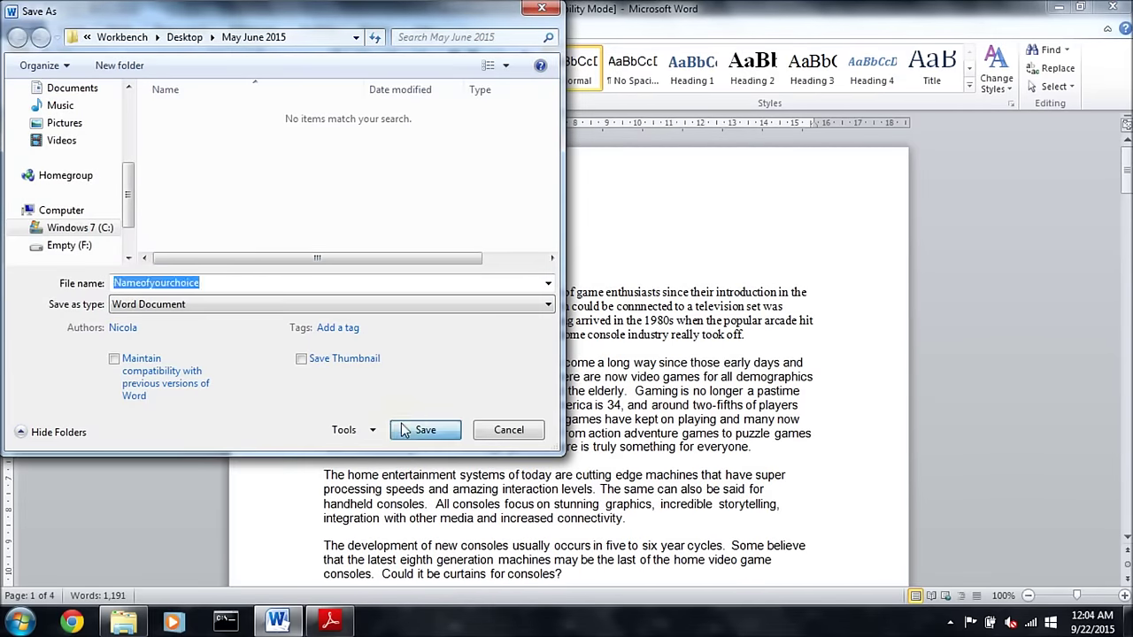
{"action": "left_click", "coordinate": [418, 428]}
{"action": "left_click", "coordinate": [771, 348]}
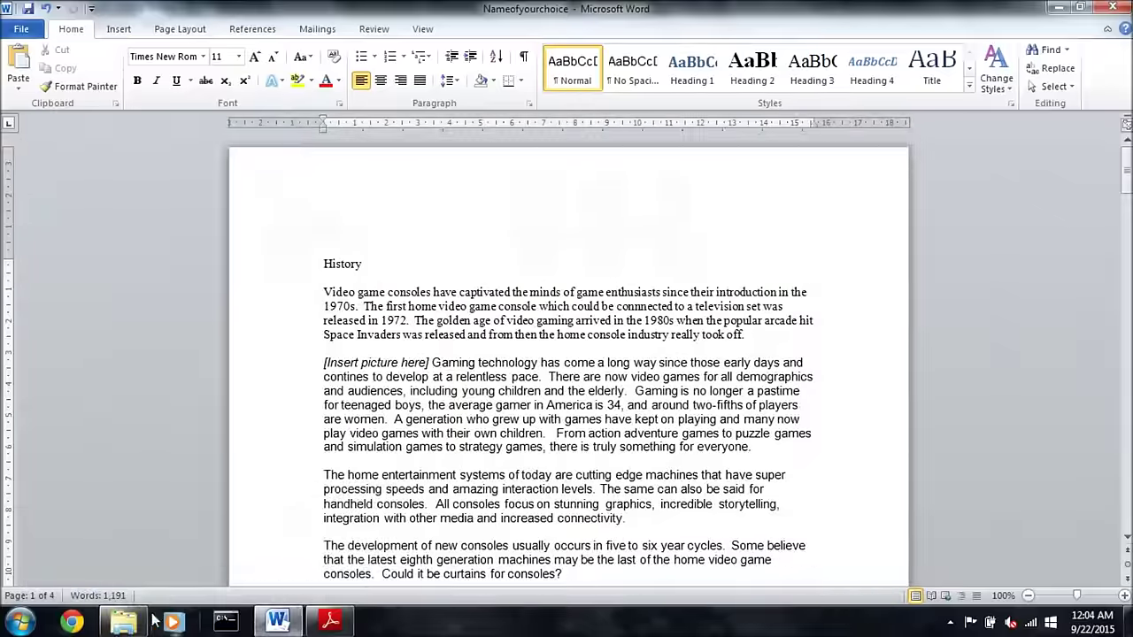
- Try deleting the older Rich Text copy of Nameofyourchoice, dismissing the file-in-use warning
{"action": "left_click", "coordinate": [123, 622]}
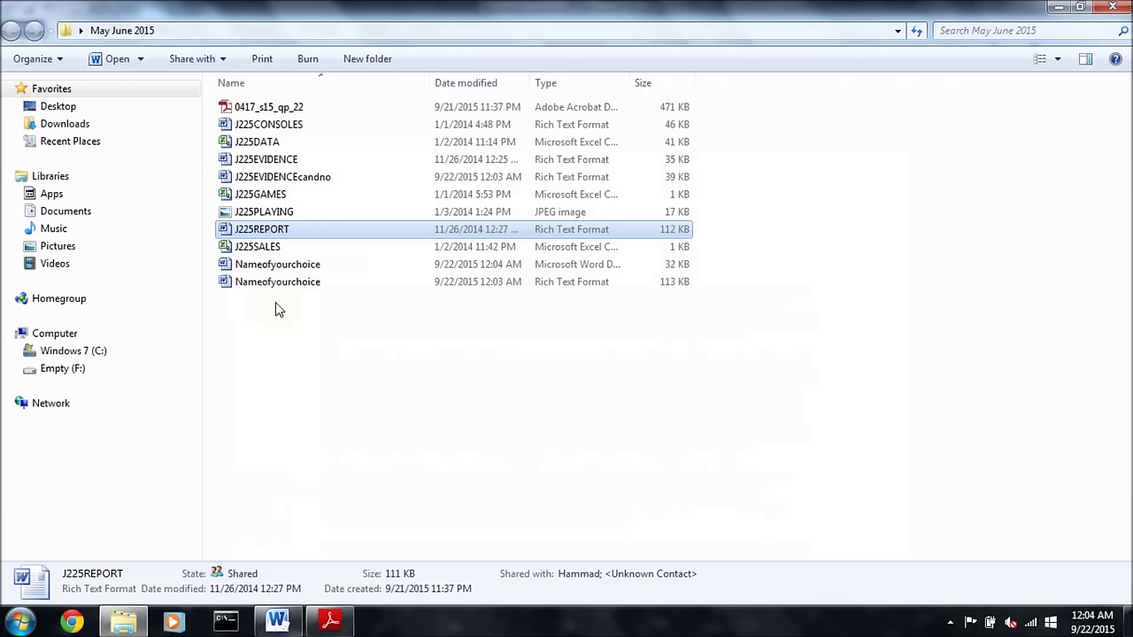
{"action": "left_click", "coordinate": [324, 283]}
{"action": "key", "text": "Delete"}
{"action": "left_click", "coordinate": [630, 374]}
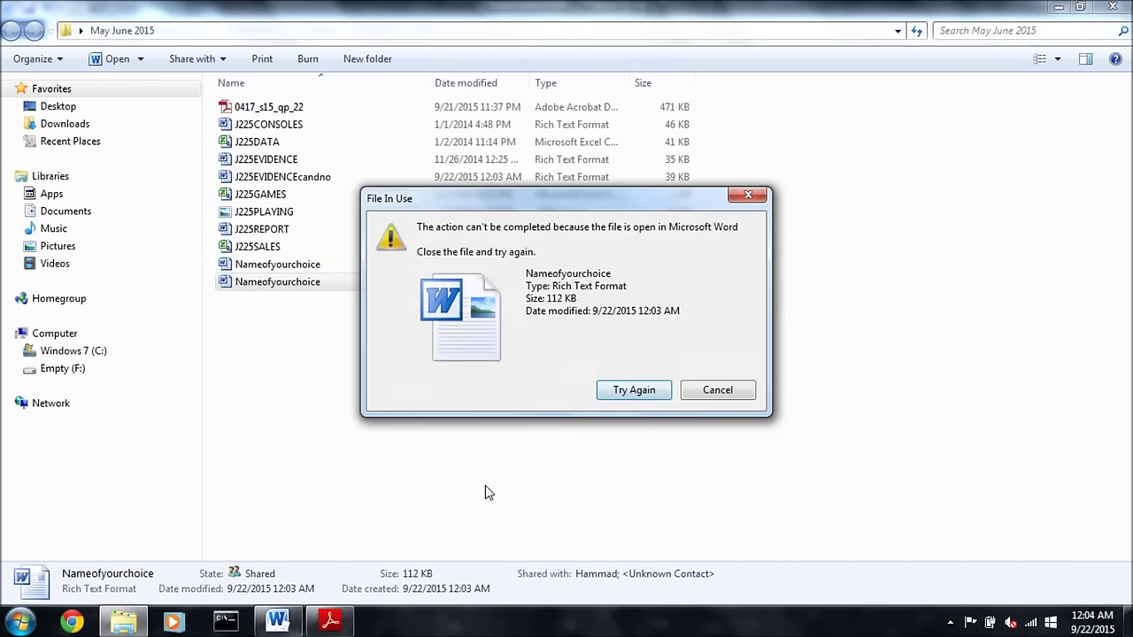
{"action": "left_click", "coordinate": [718, 390]}
{"action": "left_click", "coordinate": [279, 621]}
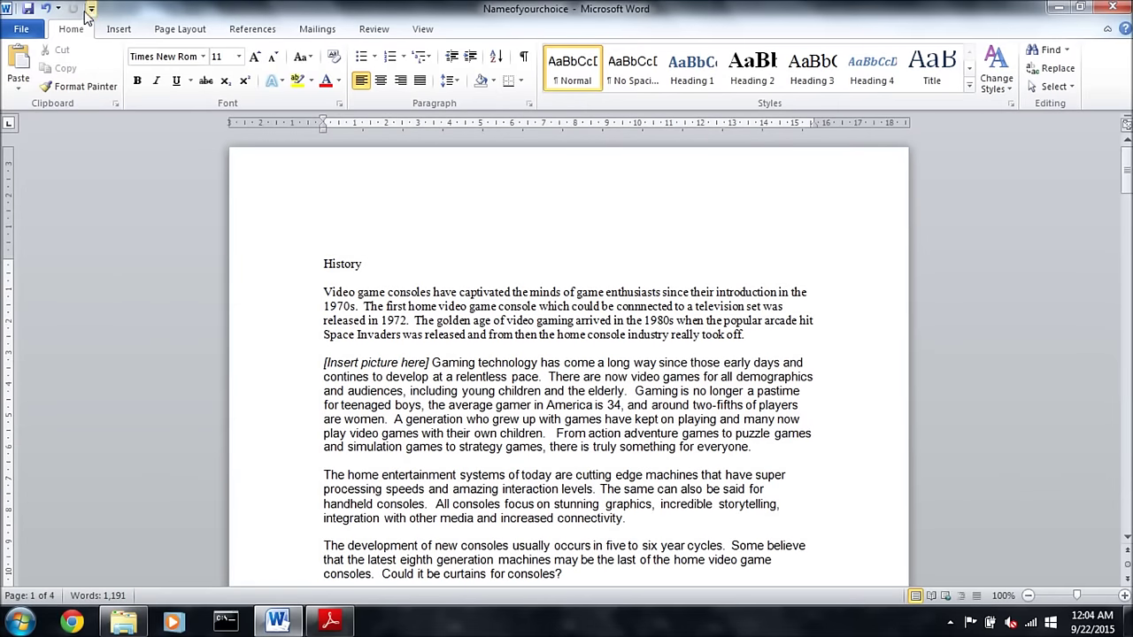
{"action": "left_click", "coordinate": [330, 620]}
- Set the report's paper size to A4
{"action": "mouse_move", "coordinate": [193, 412]}
{"action": "left_mouse_down"}
{"action": "mouse_move", "coordinate": [242, 413]}
{"action": "mouse_move", "coordinate": [296, 434]}
{"action": "left_mouse_up"}
{"action": "left_click", "coordinate": [277, 620]}
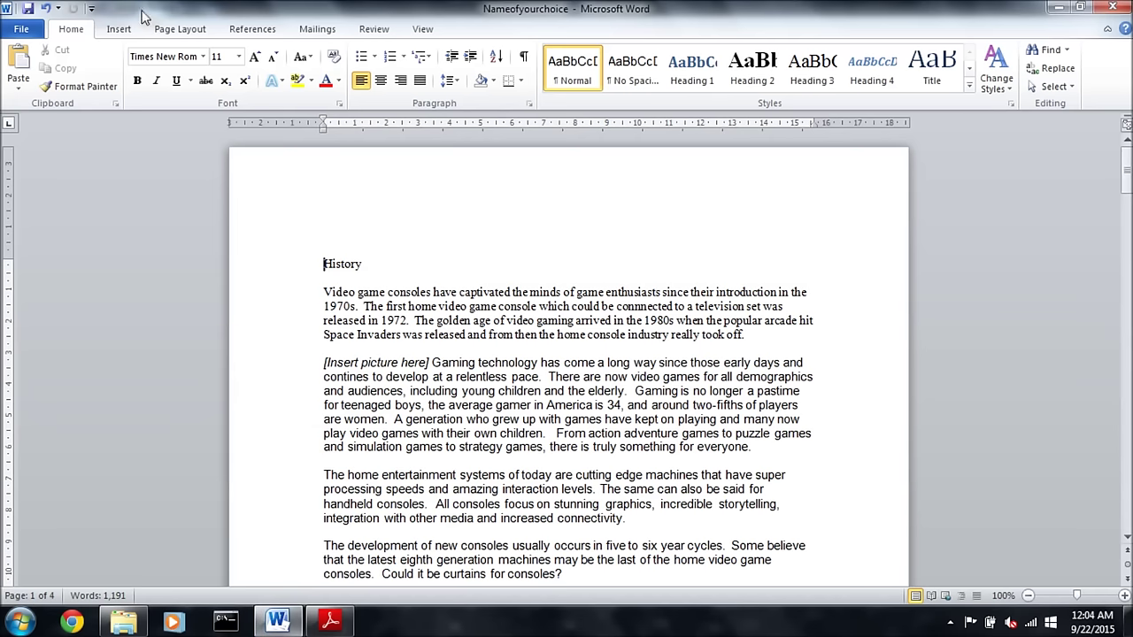
{"action": "left_click", "coordinate": [180, 29]}
{"action": "left_click", "coordinate": [211, 78]}
{"action": "left_click", "coordinate": [245, 289]}
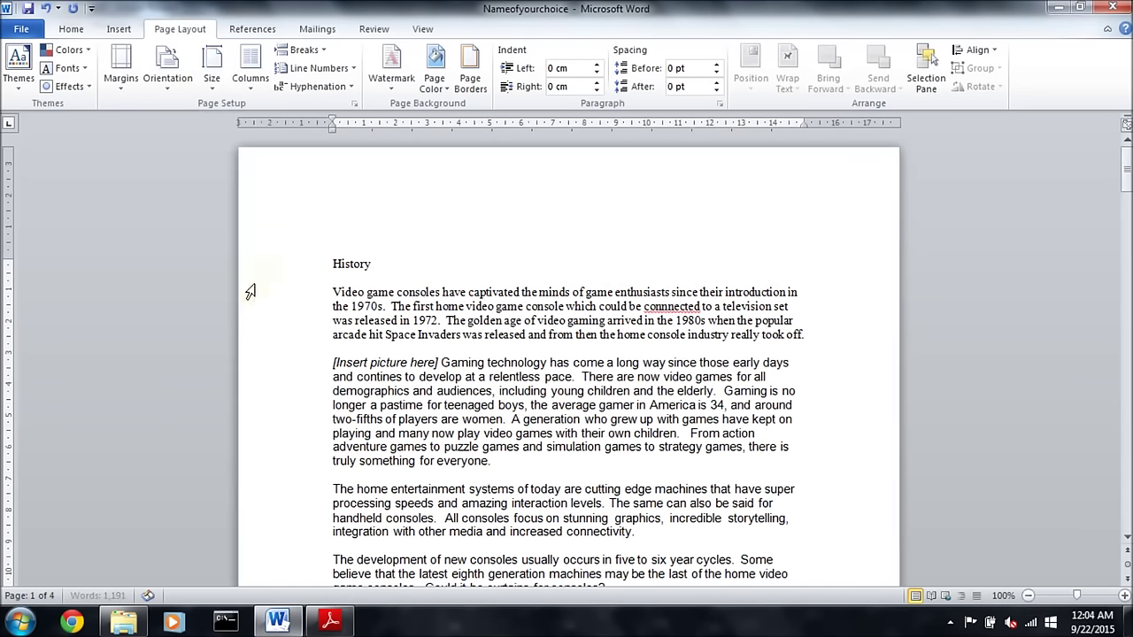
- Switch the report to landscape orientation
{"action": "left_click", "coordinate": [330, 620]}
{"action": "left_click_drag", "start_coordinate": [220, 454], "coordinate": [378, 455]}
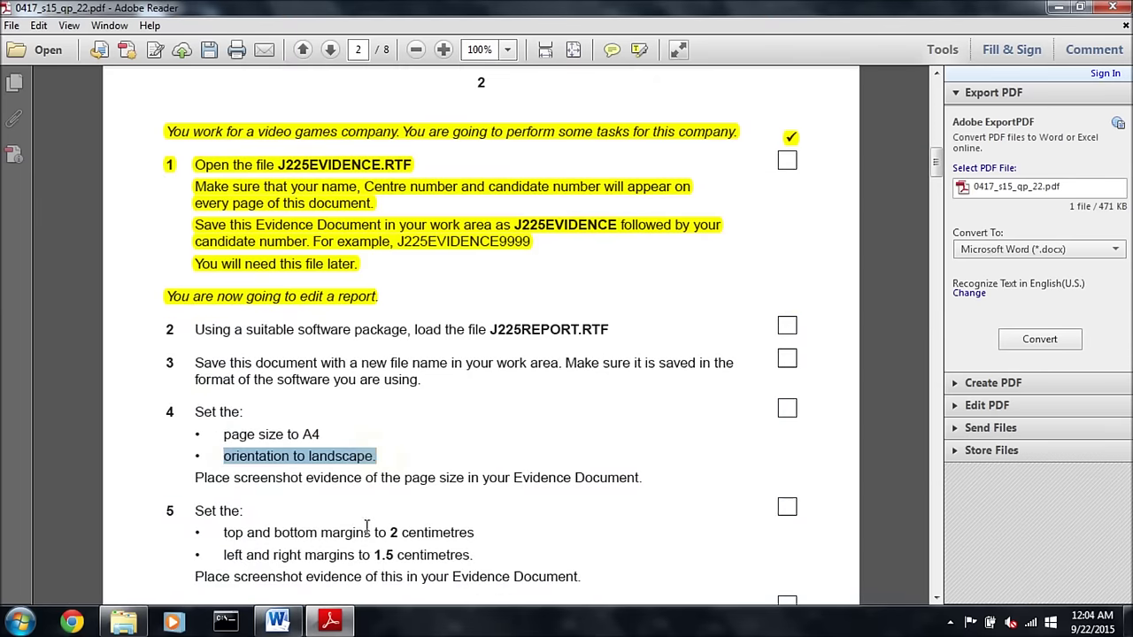
{"action": "left_click", "coordinate": [277, 620]}
{"action": "left_click", "coordinate": [167, 76]}
{"action": "left_click", "coordinate": [177, 154]}
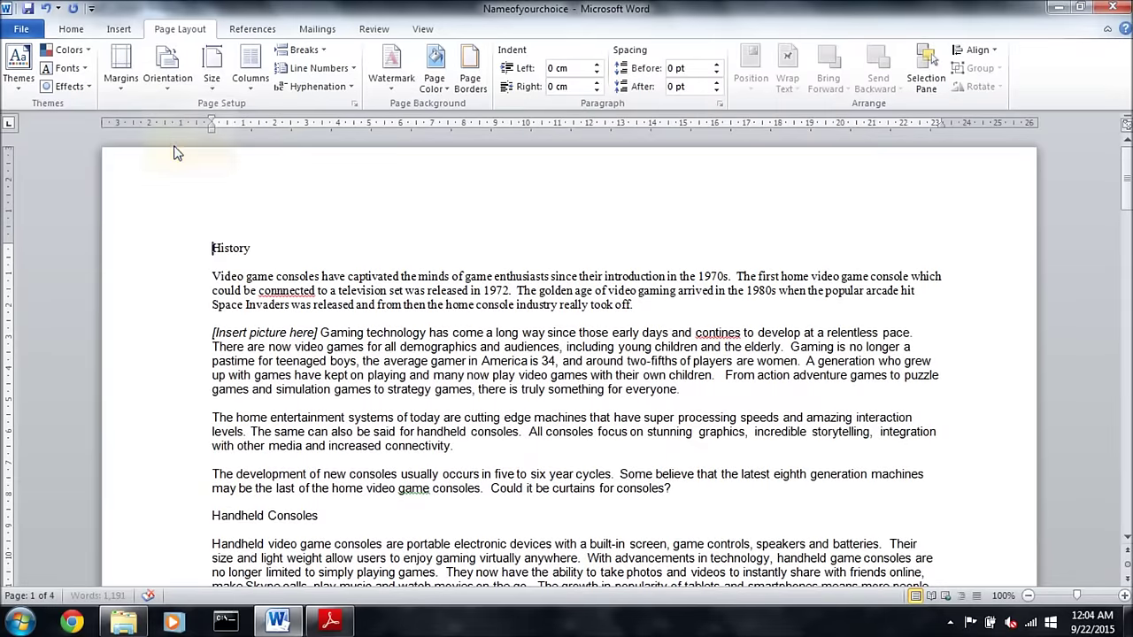
{"action": "left_click", "coordinate": [330, 621]}
{"action": "left_click_drag", "start_coordinate": [193, 478], "coordinate": [639, 479]}
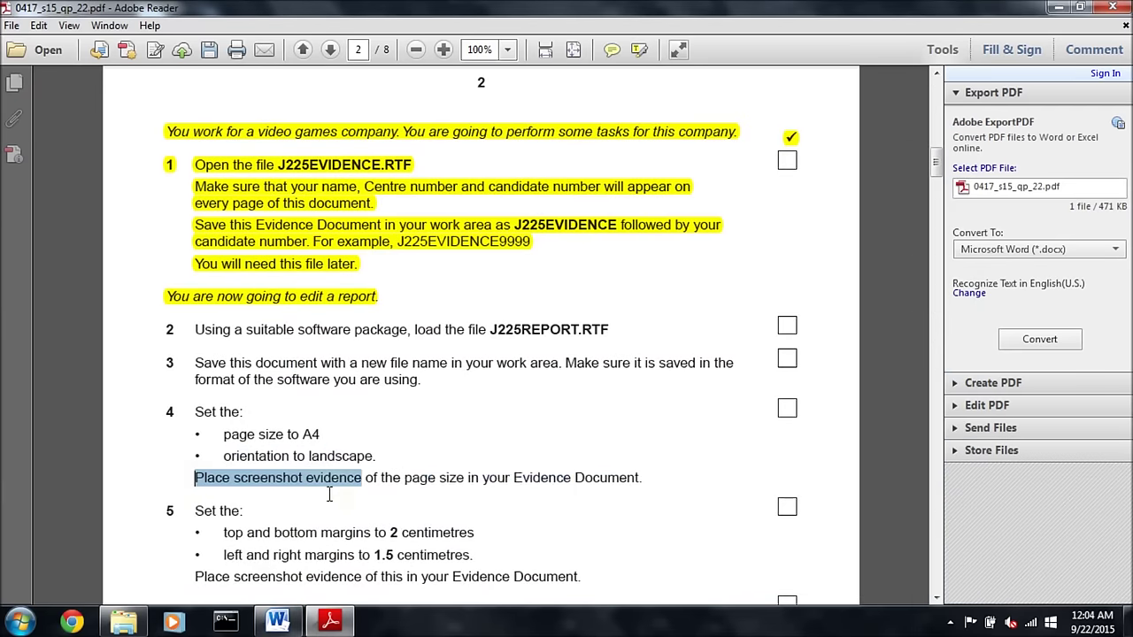
- Paste a screenshot of the A4 paper size list under Step 4 in J225EVIDENCEcandno
{"action": "left_click", "coordinate": [277, 621]}
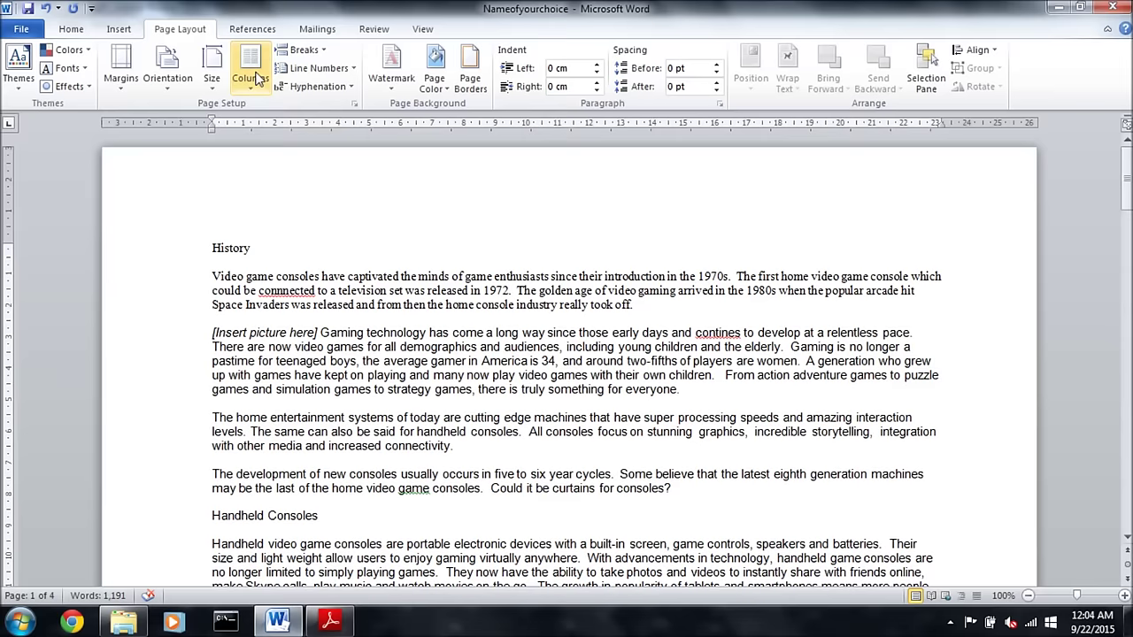
{"action": "left_click", "coordinate": [213, 78]}
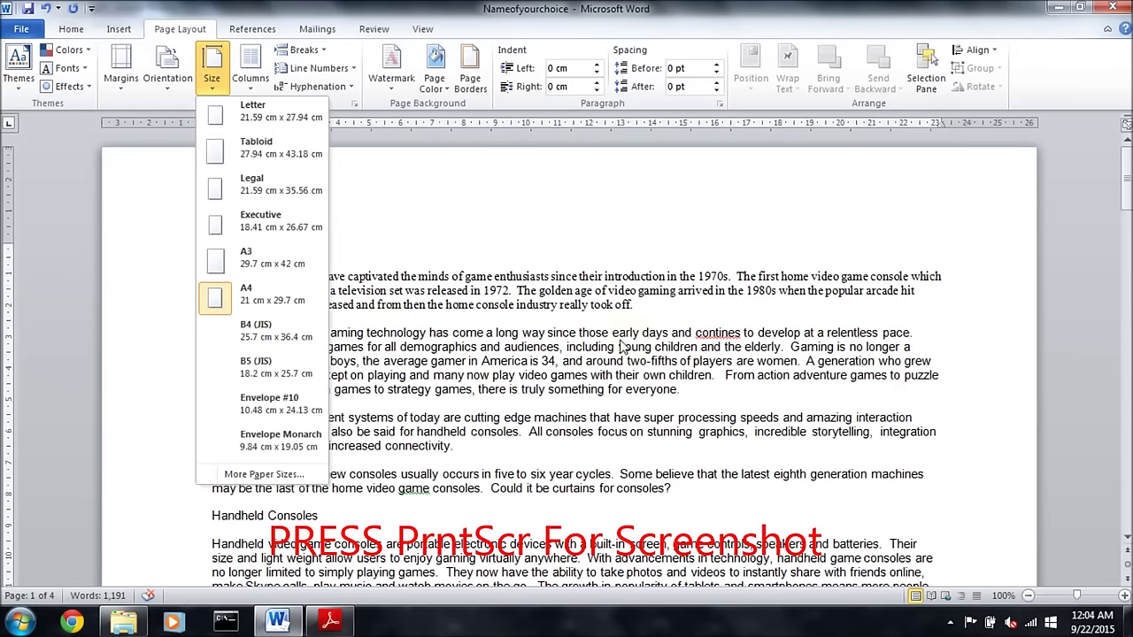
{"action": "left_click", "coordinate": [123, 621]}
{"action": "left_click", "coordinate": [312, 179]}
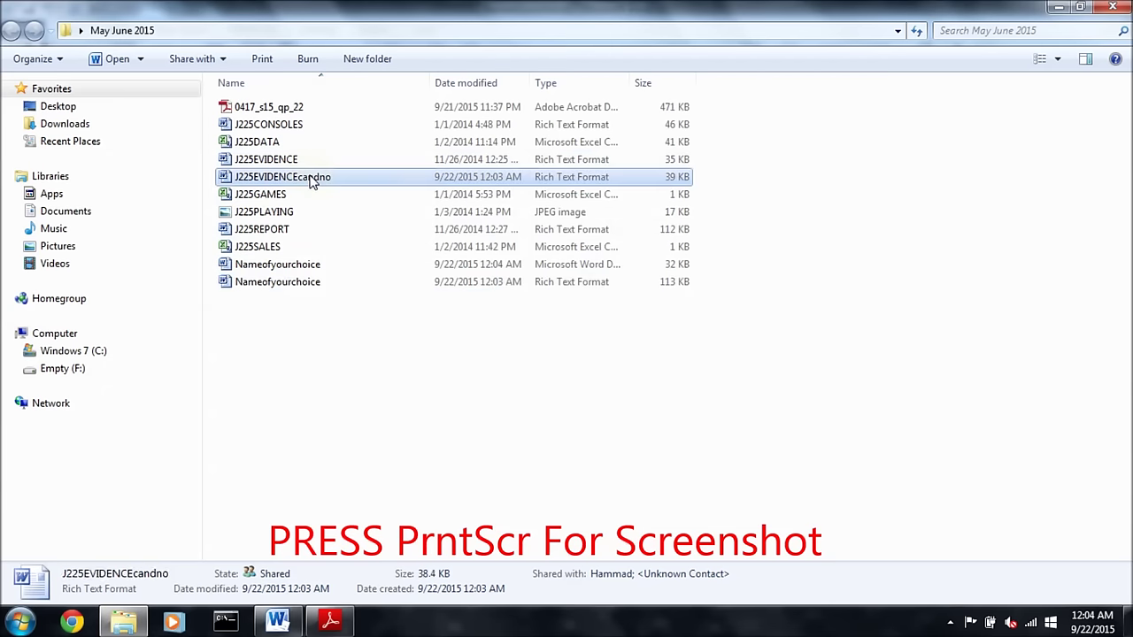
{"action": "double_click", "coordinate": [312, 179]}
{"action": "left_click", "coordinate": [354, 254]}
{"action": "key", "text": "ctrl+v"}
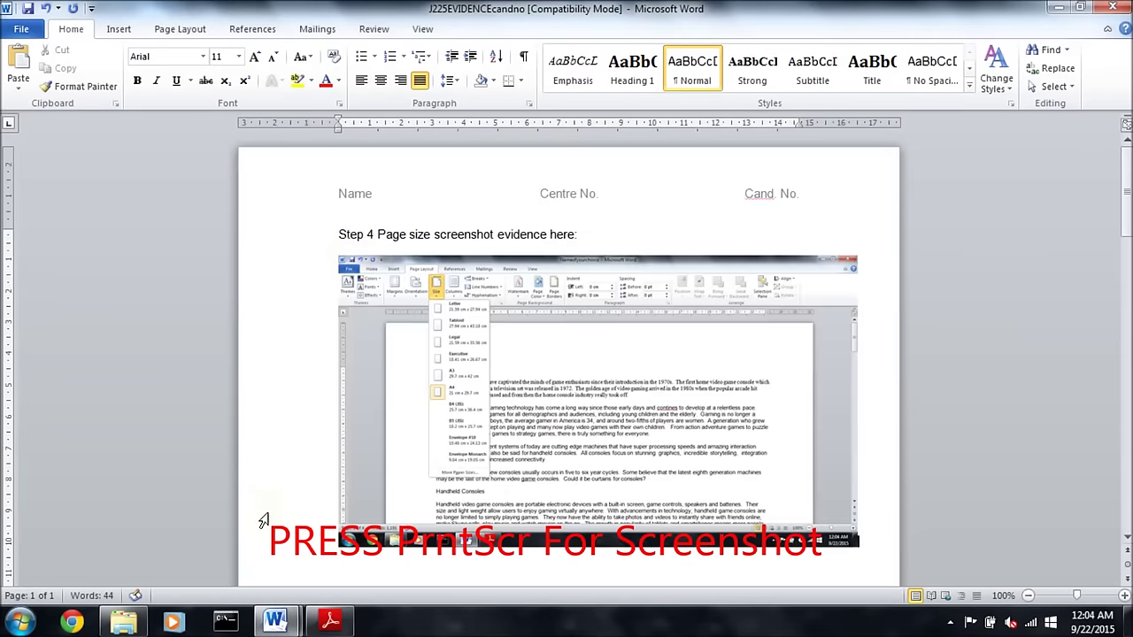
- Paste the landscape orientation screenshot below it, separated by a blank line
{"action": "mouse_move", "coordinate": [274, 620]}
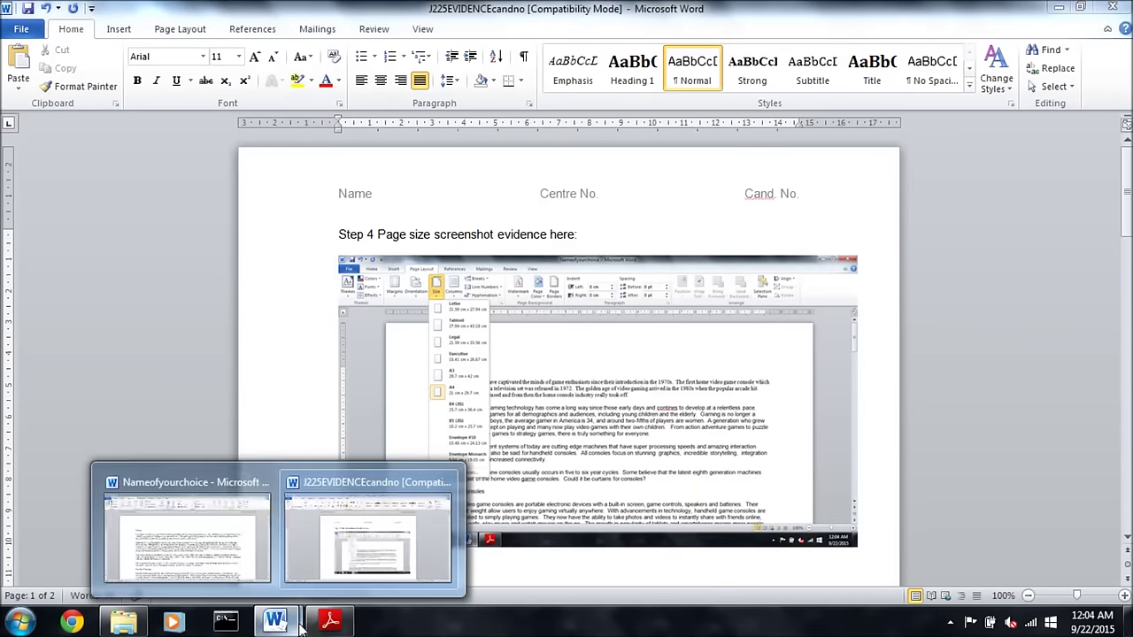
{"action": "left_click", "coordinate": [252, 500]}
{"action": "left_click", "coordinate": [167, 77]}
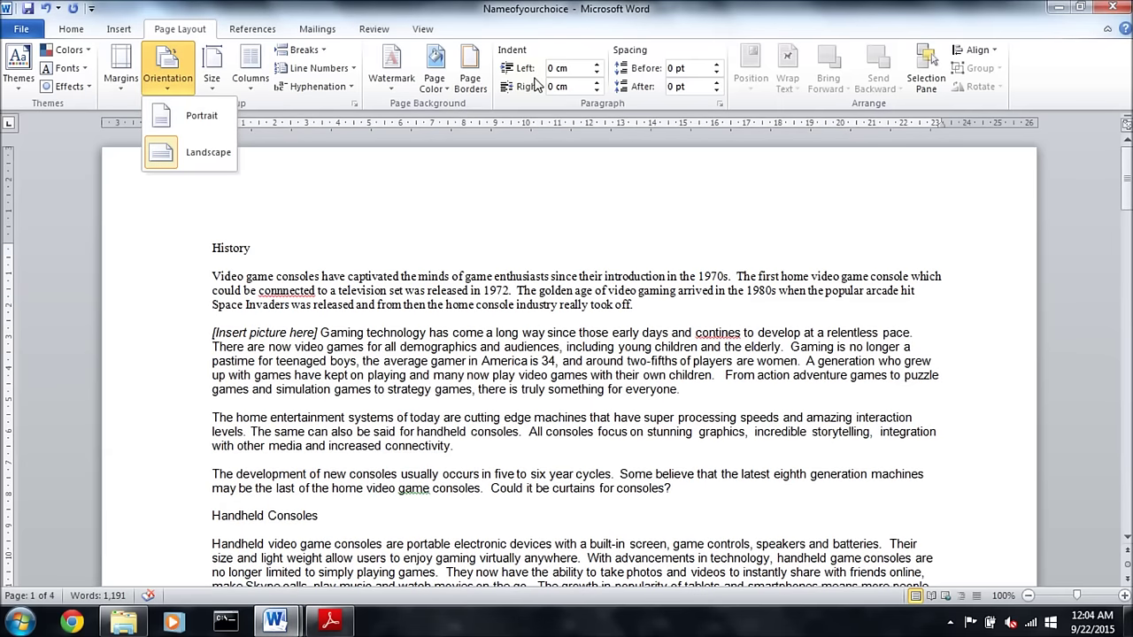
{"action": "mouse_move", "coordinate": [274, 620]}
{"action": "left_click", "coordinate": [395, 525]}
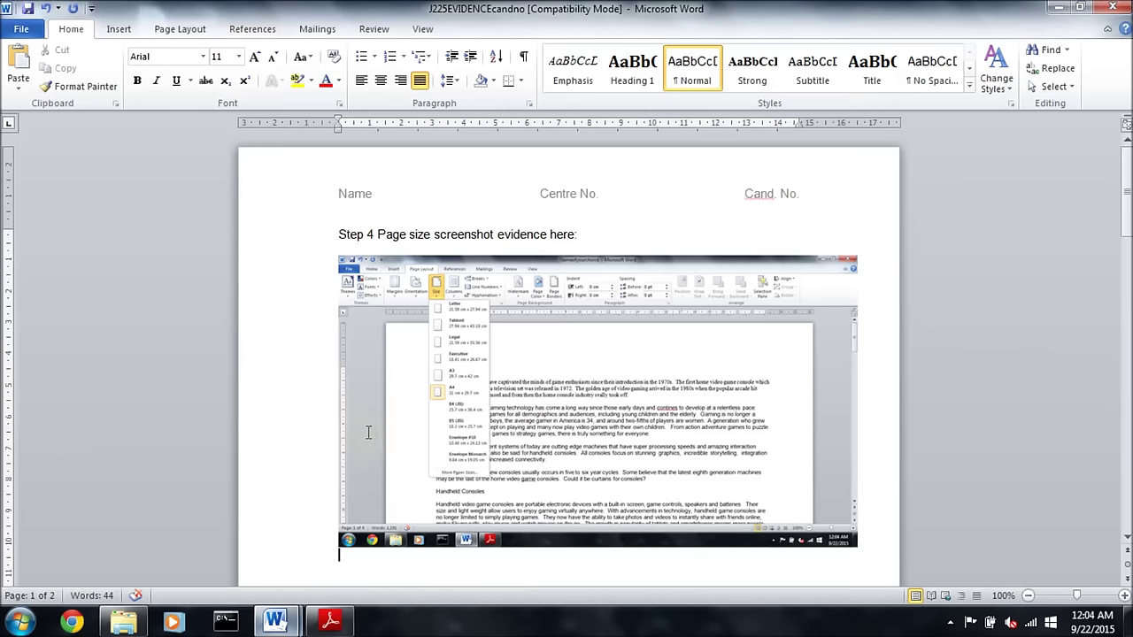
{"action": "key", "text": "ctrl+v"}
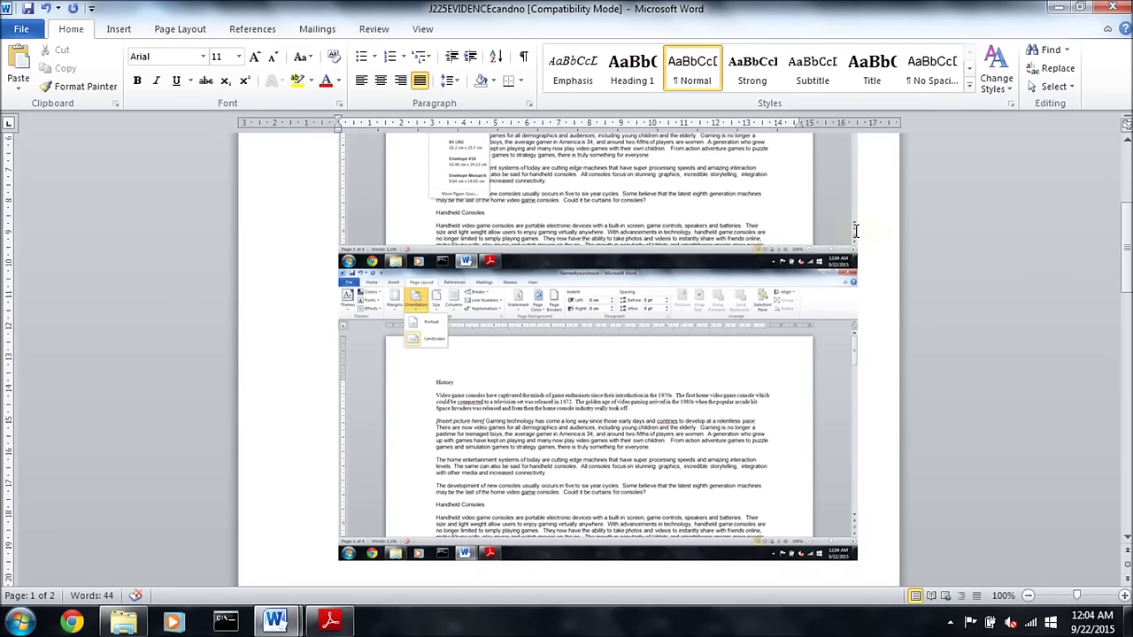
{"action": "key", "text": "Return"}
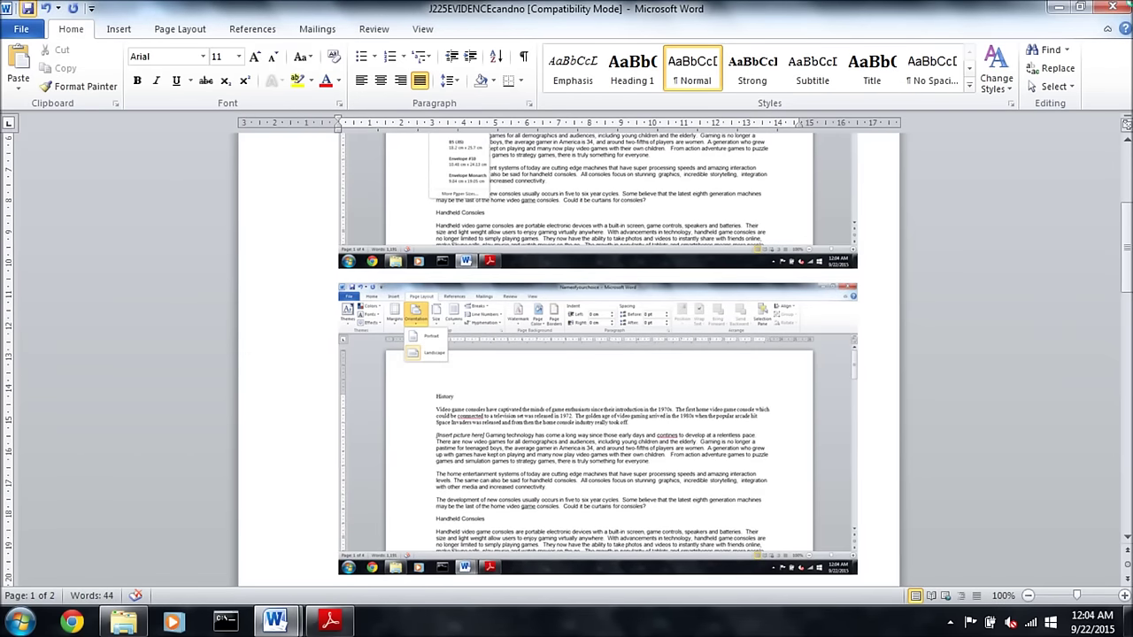
{"action": "key", "text": "alt+Tab"}
{"action": "left_click", "coordinate": [330, 621]}
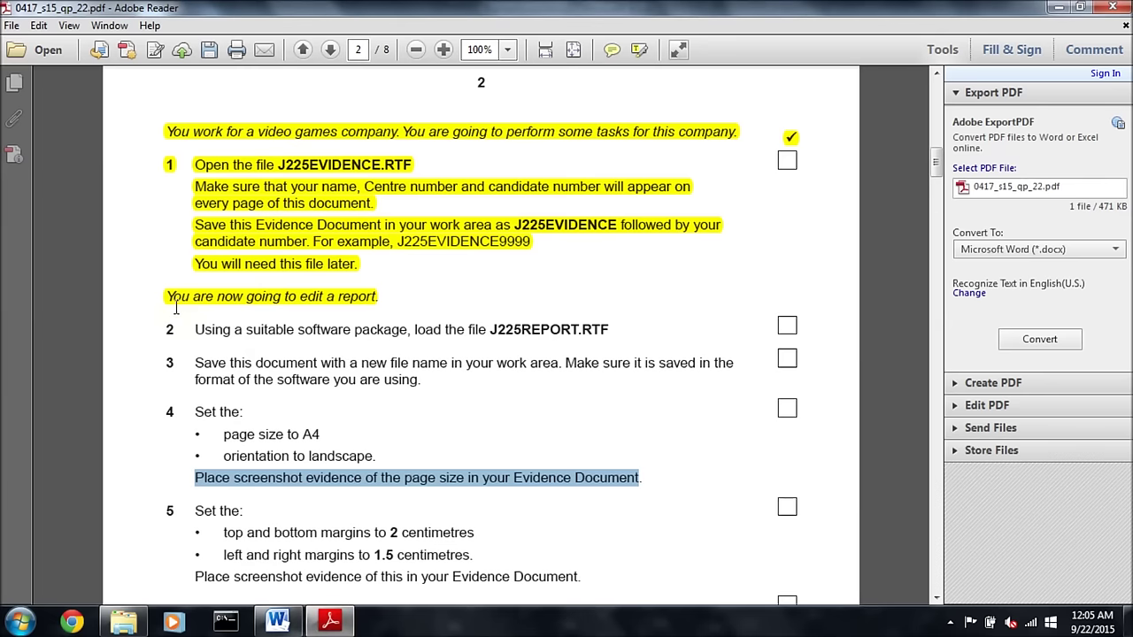
- Highlight completed items 2 to 4 in yellow and mark the 2 cm margins requirement
{"action": "left_click_drag", "start_coordinate": [174, 330], "coordinate": [603, 461]}
{"action": "right_click", "coordinate": [584, 492]}
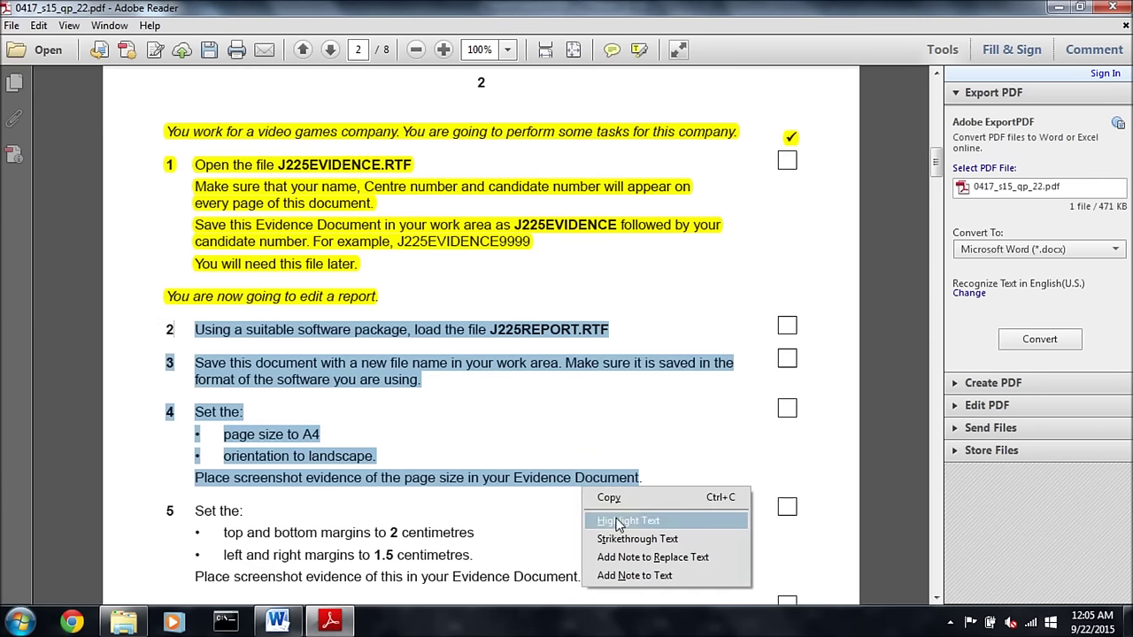
{"action": "left_click", "coordinate": [611, 522]}
{"action": "scroll", "coordinate": [531, 398], "scroll_direction": "down", "scroll_amount": 5}
{"action": "left_click_drag", "start_coordinate": [221, 212], "coordinate": [475, 213]}
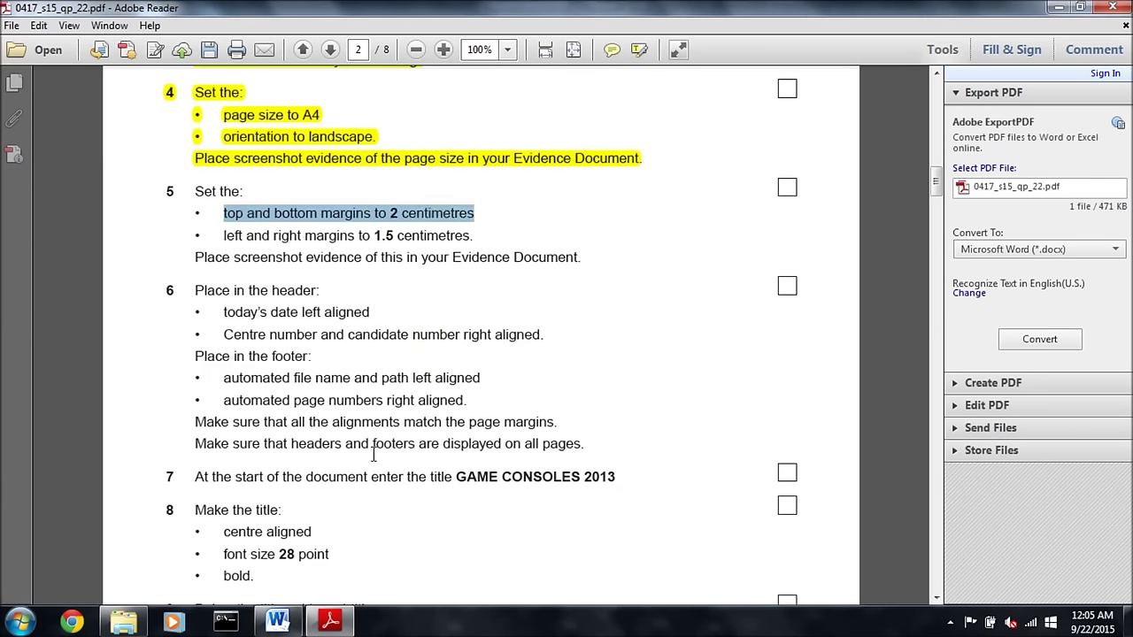
- Set custom margins of 2 cm top and bottom and 1.5 cm left and right, ignoring the warning
{"action": "key", "text": "alt+Tab"}
{"action": "left_click", "coordinate": [122, 78]}
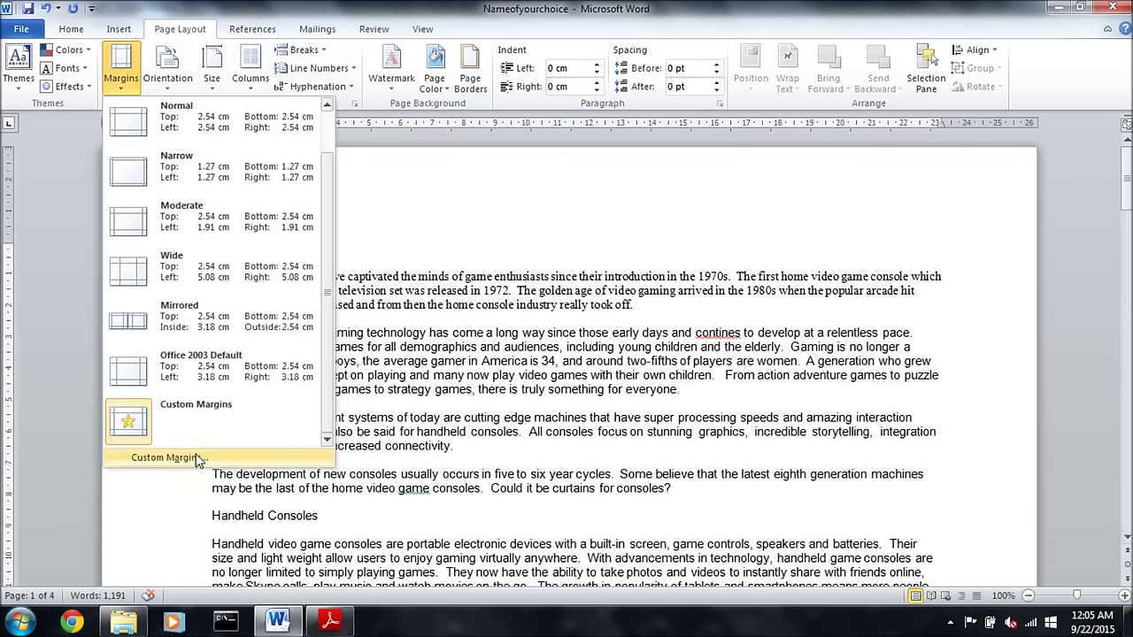
{"action": "left_click", "coordinate": [168, 457]}
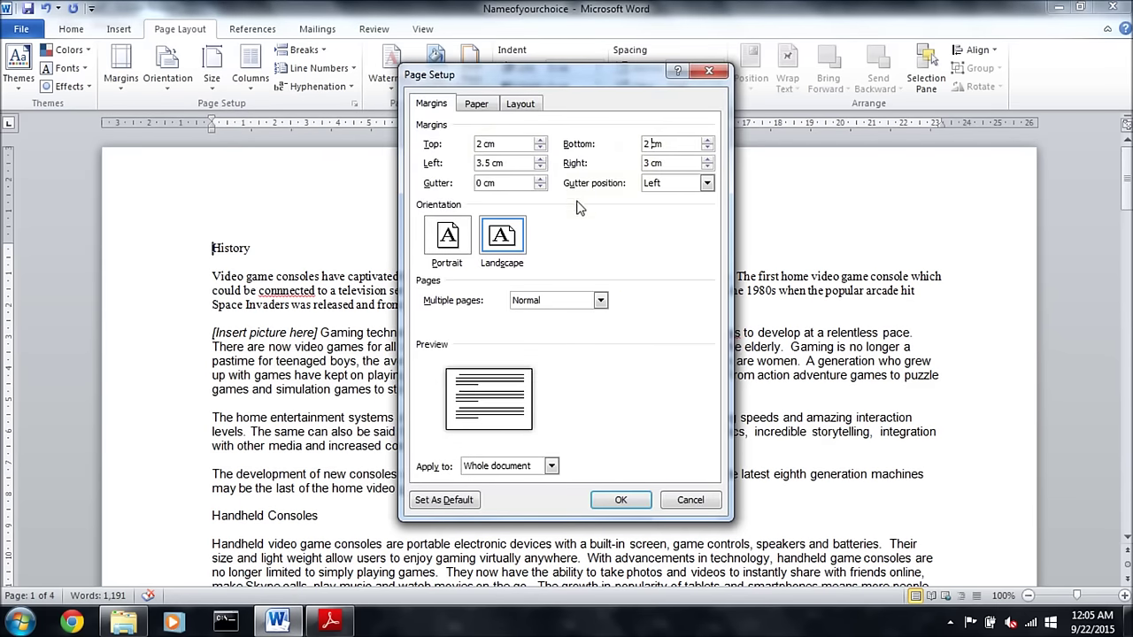
{"action": "left_click", "coordinate": [330, 622]}
{"action": "left_click_drag", "start_coordinate": [223, 235], "coordinate": [472, 235]}
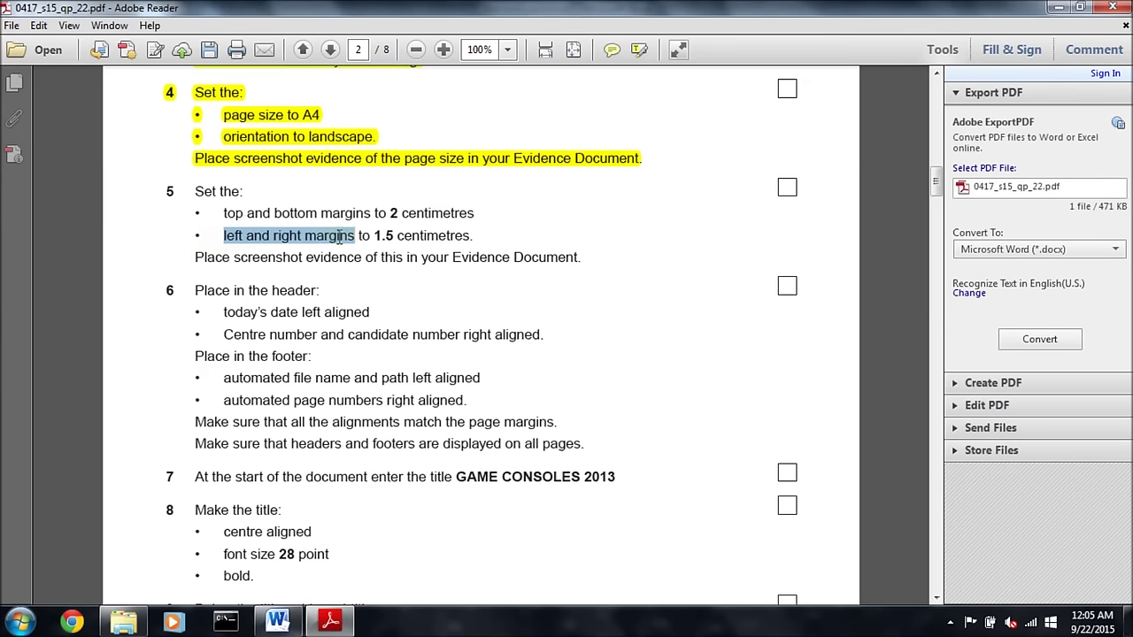
{"action": "left_click", "coordinate": [277, 622]}
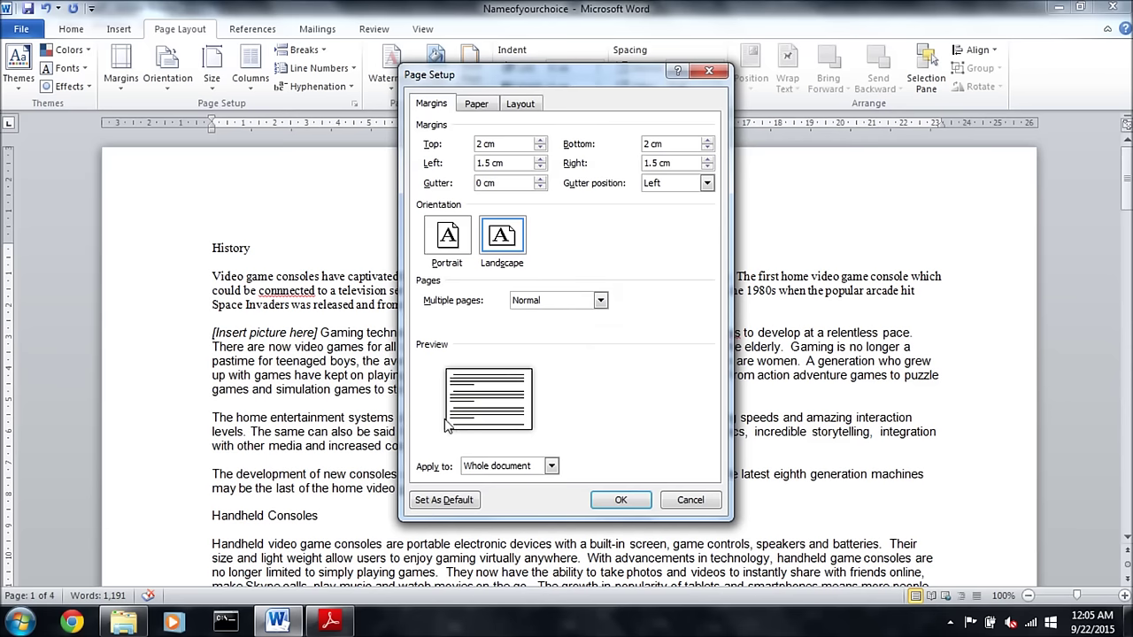
{"action": "left_click", "coordinate": [330, 622]}
{"action": "left_click_drag", "start_coordinate": [195, 257], "coordinate": [580, 257]}
{"action": "left_click", "coordinate": [277, 622]}
{"action": "left_click", "coordinate": [602, 501]}
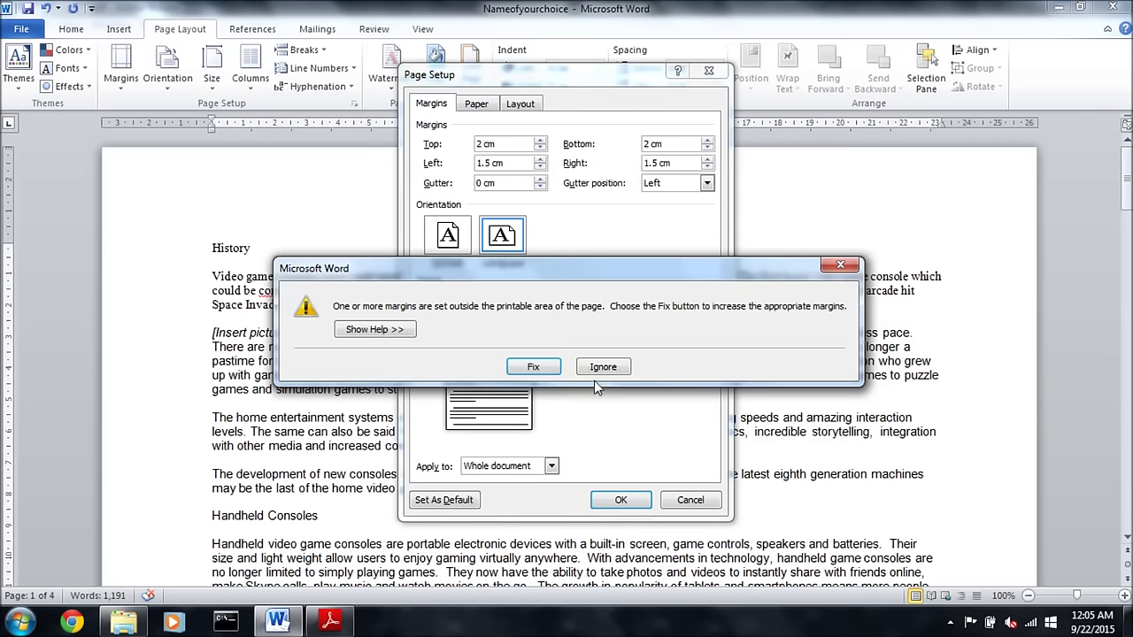
{"action": "left_click", "coordinate": [595, 366]}
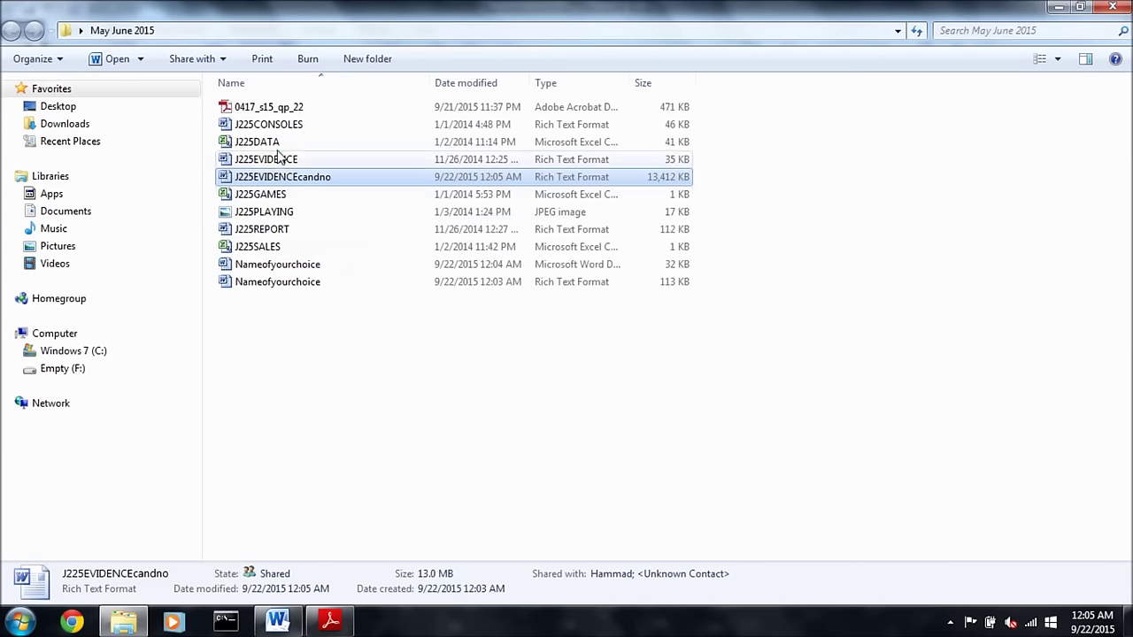
- Paste the margin settings screenshot under Step 5 in the evidence document
{"action": "scroll", "coordinate": [458, 314], "scroll_direction": "down", "scroll_amount": 10}
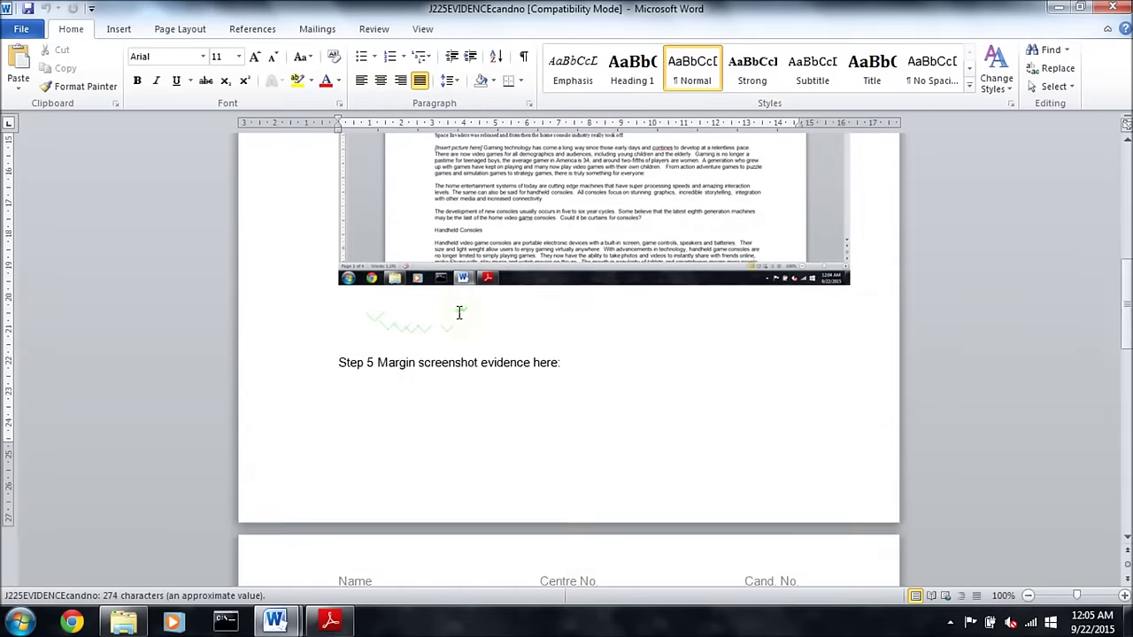
{"action": "left_click", "coordinate": [353, 197]}
{"action": "key", "text": "ctrl+v"}
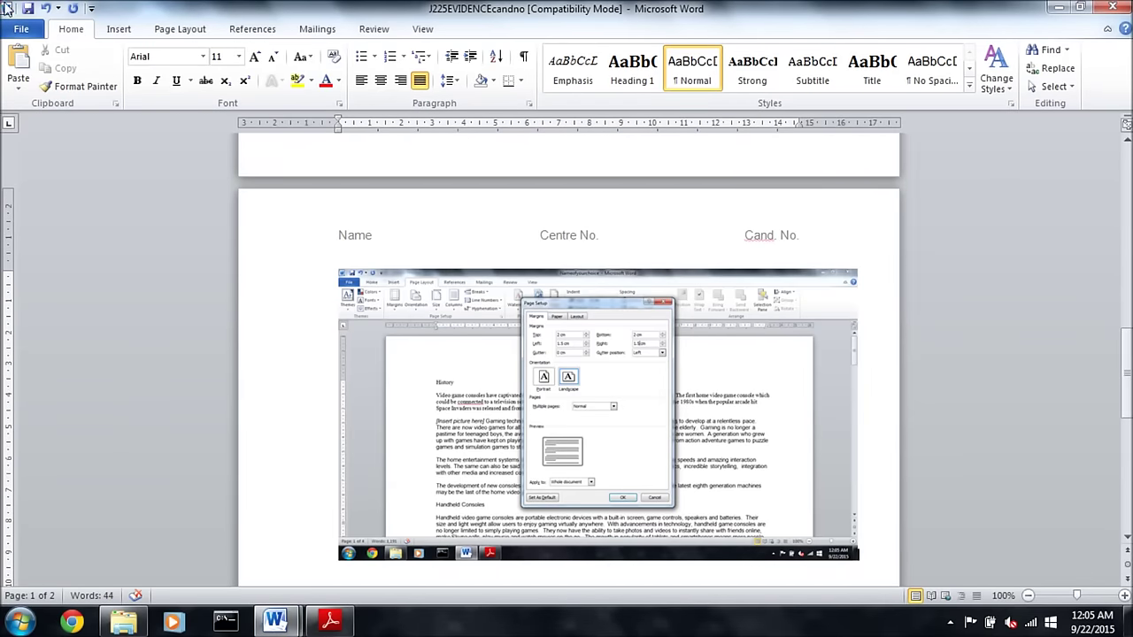
{"action": "left_click", "coordinate": [276, 622]}
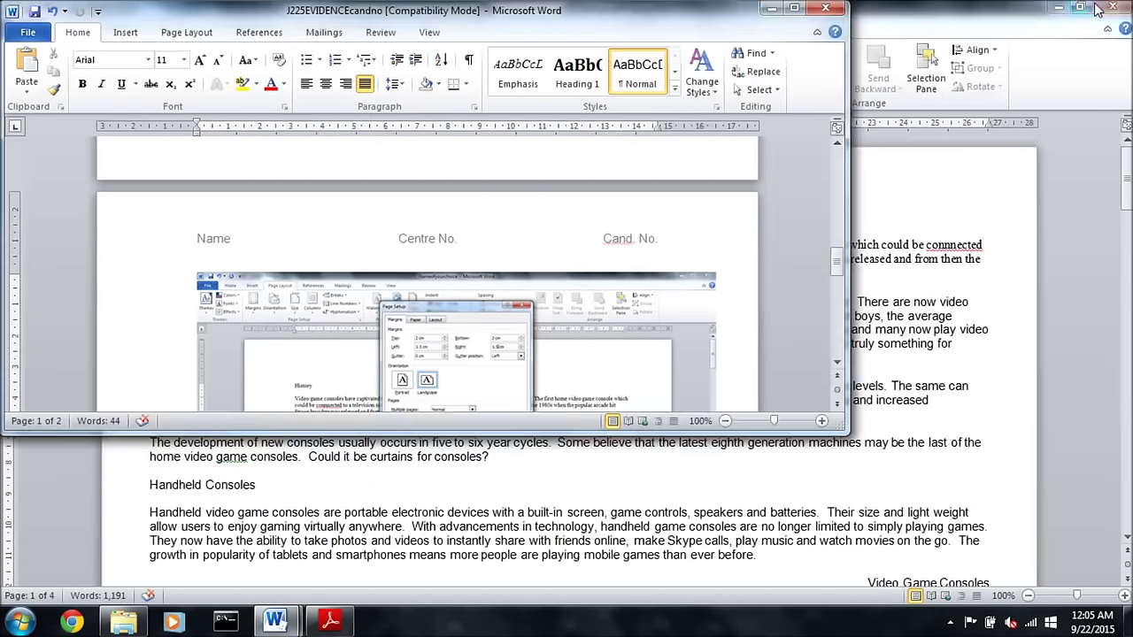
{"action": "left_click", "coordinate": [314, 624]}
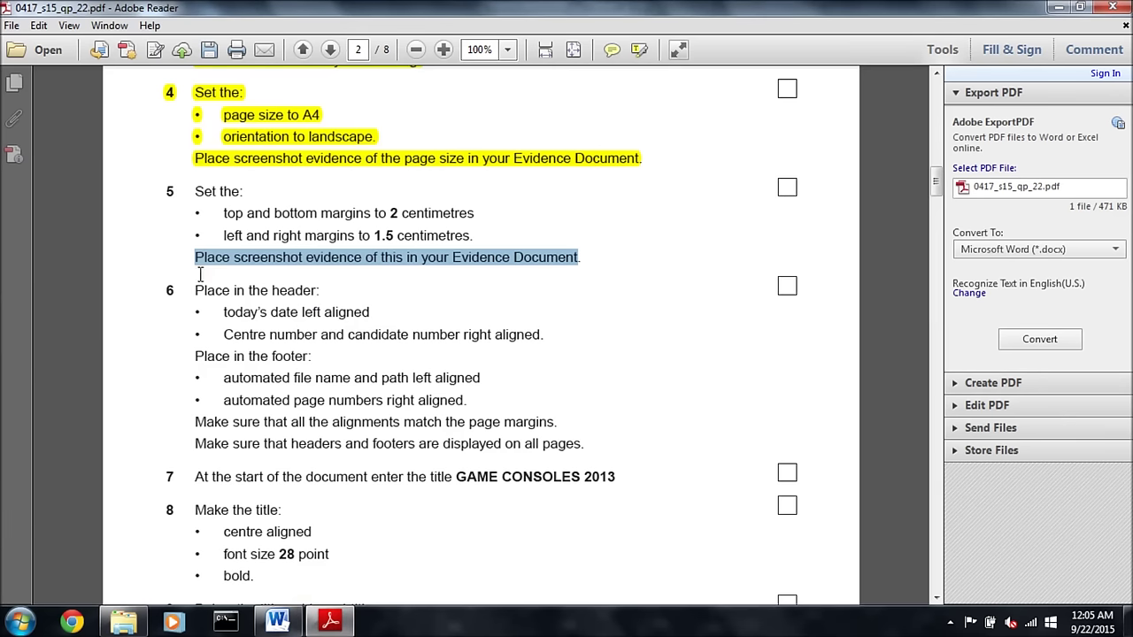
- Add a Blank (Three Columns) header with today's date in day/month/year format on the left
{"action": "left_click_drag", "start_coordinate": [192, 290], "coordinate": [316, 292]}
{"action": "left_click_drag", "start_coordinate": [223, 311], "coordinate": [360, 311]}
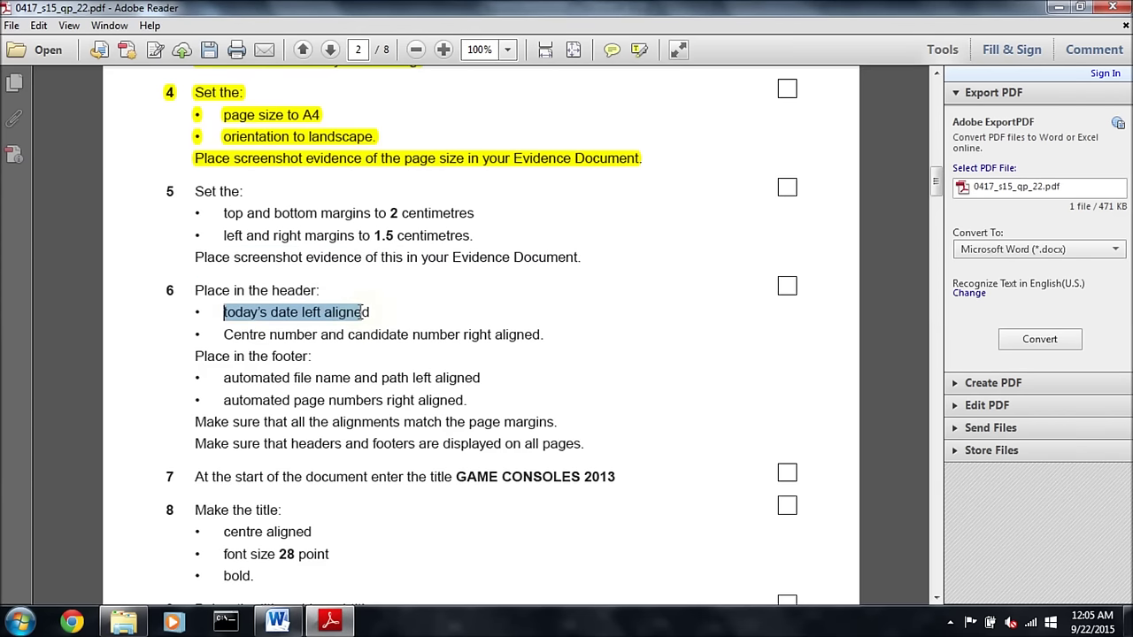
{"action": "left_click", "coordinate": [277, 622]}
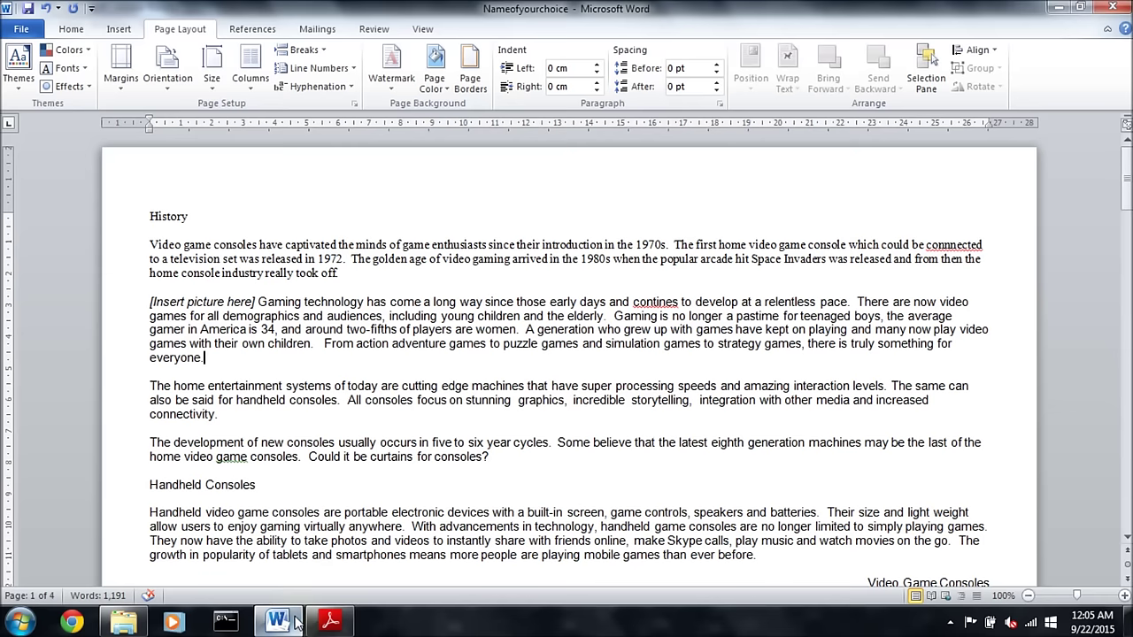
{"action": "left_click", "coordinate": [114, 31]}
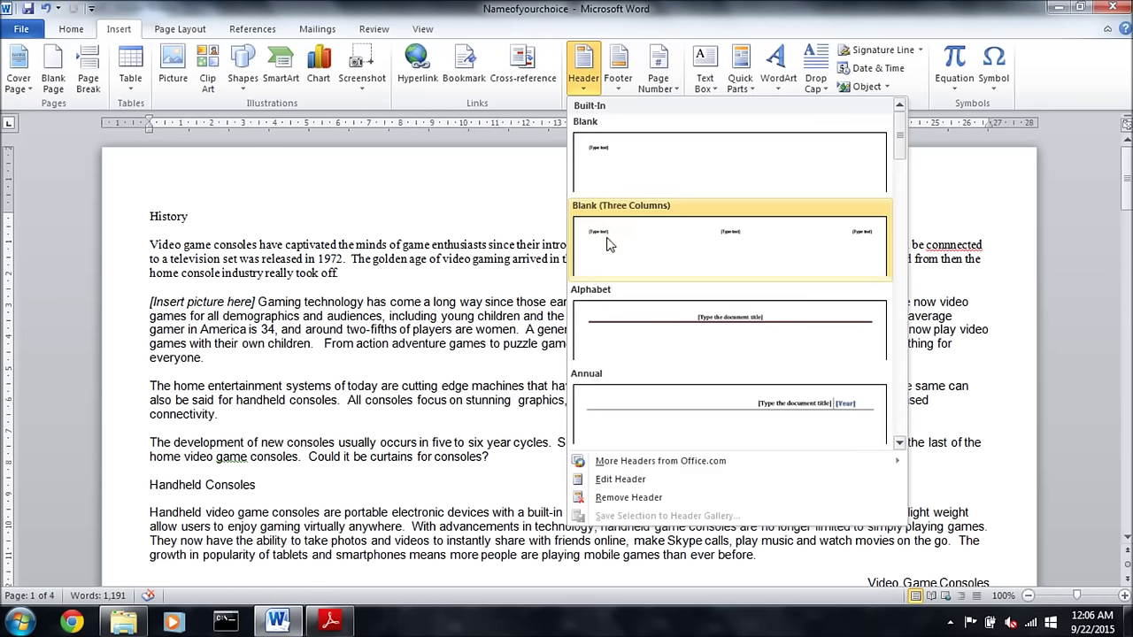
{"action": "left_click", "coordinate": [605, 219]}
{"action": "left_click", "coordinate": [143, 78]}
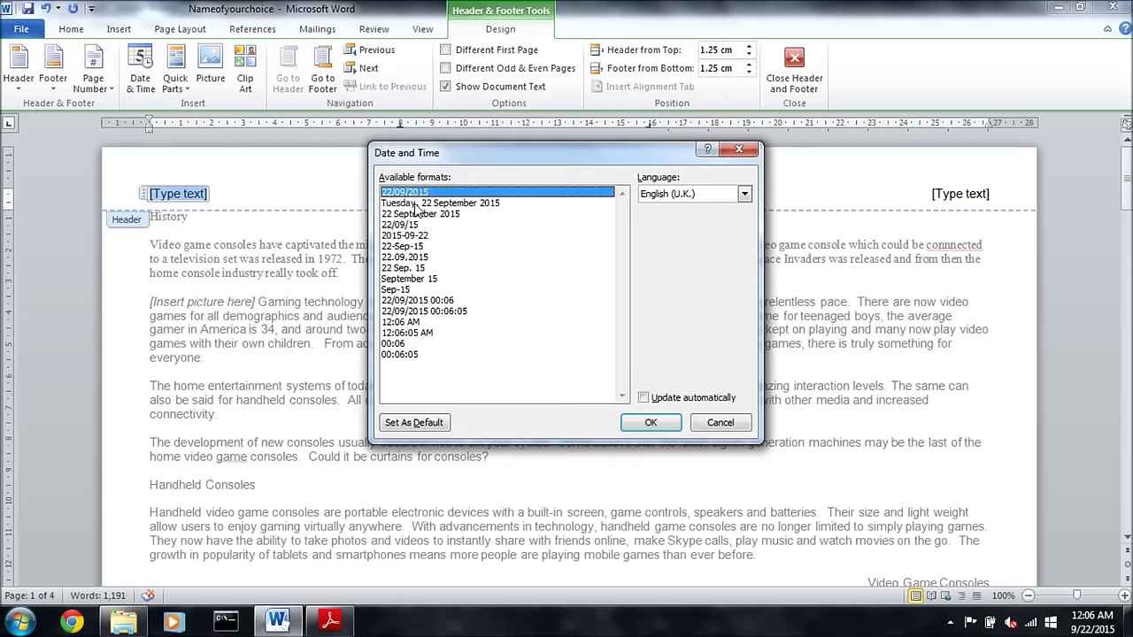
{"action": "left_click", "coordinate": [651, 423]}
{"action": "left_click", "coordinate": [331, 622]}
- Type Centre No./ Cand. No. in the right header slot and delete the centre placeholder
{"action": "mouse_move", "coordinate": [225, 334]}
{"action": "left_mouse_down"}
{"action": "mouse_move", "coordinate": [397, 323]}
{"action": "mouse_move", "coordinate": [543, 335]}
{"action": "left_mouse_up"}
{"action": "left_click", "coordinate": [1059, 7]}
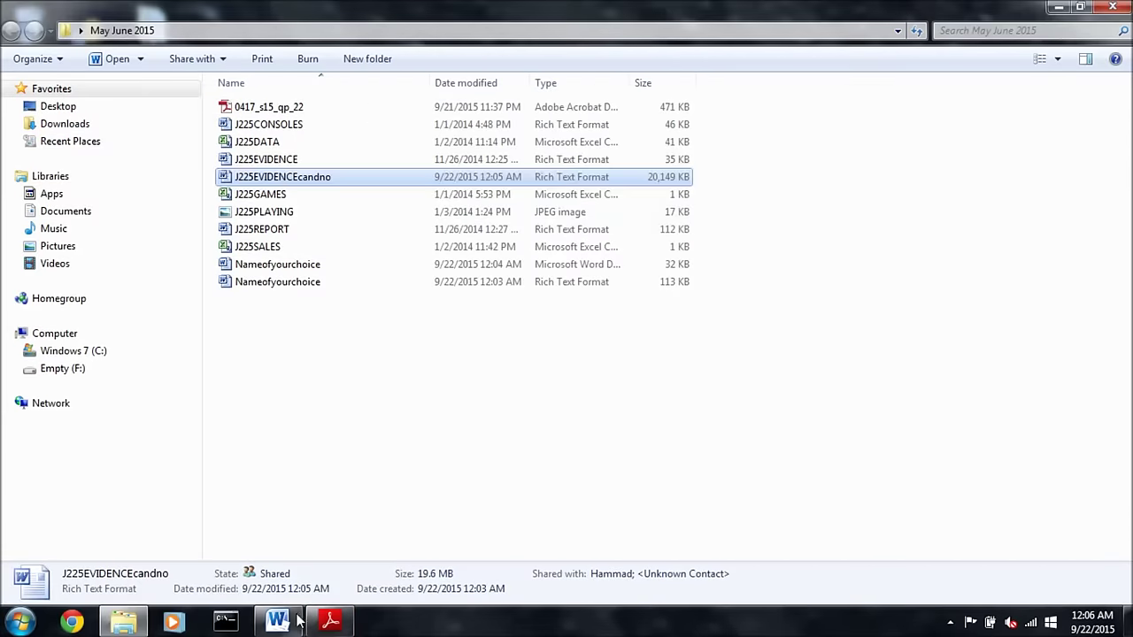
{"action": "key", "text": "alt+Tab"}
{"action": "type", "text": "C"}
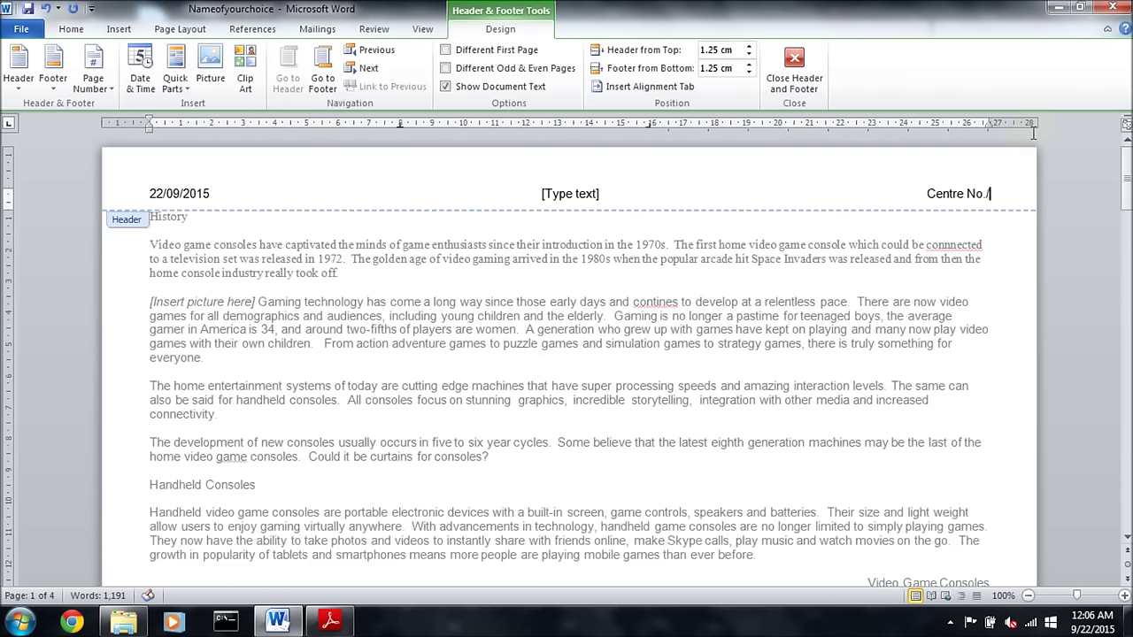
{"action": "type", "text": "nd. No."}
{"action": "left_click", "coordinate": [570, 193]}
{"action": "key", "text": "Delete"}
{"action": "left_click", "coordinate": [794, 74]}
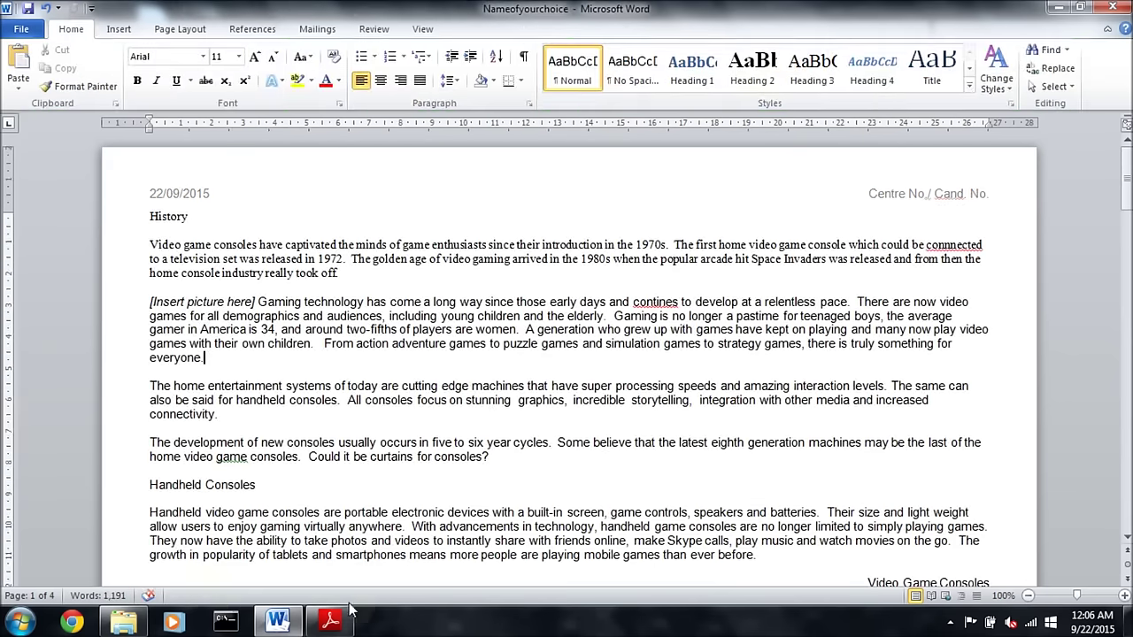
- Mark the exam's footer file name requirement and return to the report's Insert tools
{"action": "left_click", "coordinate": [278, 621]}
{"action": "left_click", "coordinate": [330, 621]}
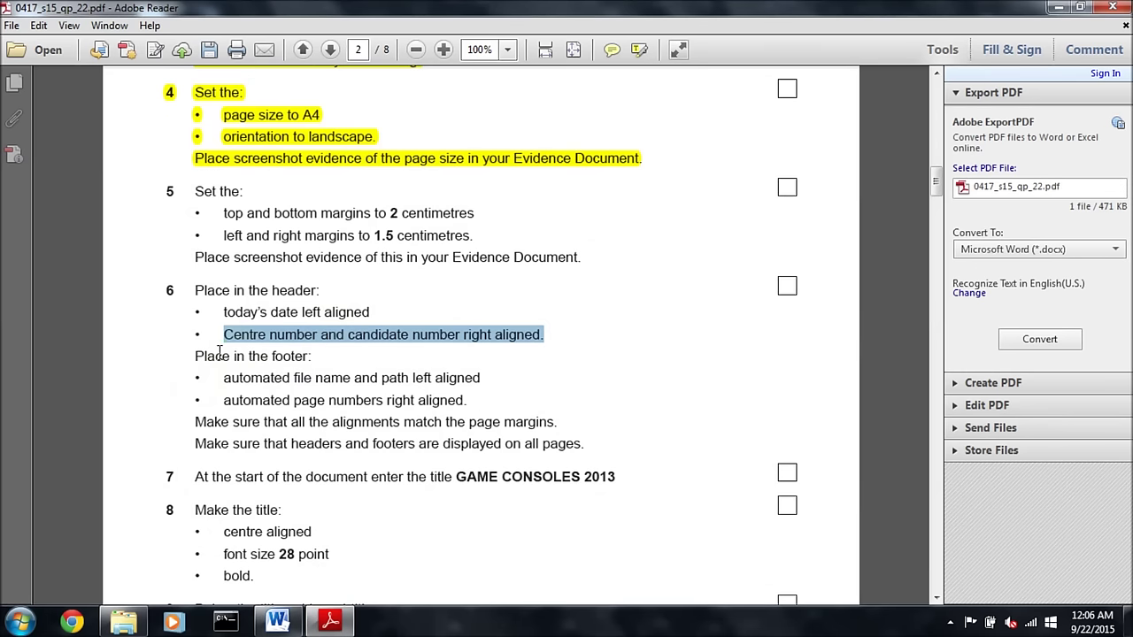
{"action": "mouse_move", "coordinate": [225, 353]}
{"action": "left_mouse_down"}
{"action": "mouse_move", "coordinate": [194, 372]}
{"action": "mouse_move", "coordinate": [461, 383]}
{"action": "left_mouse_up"}
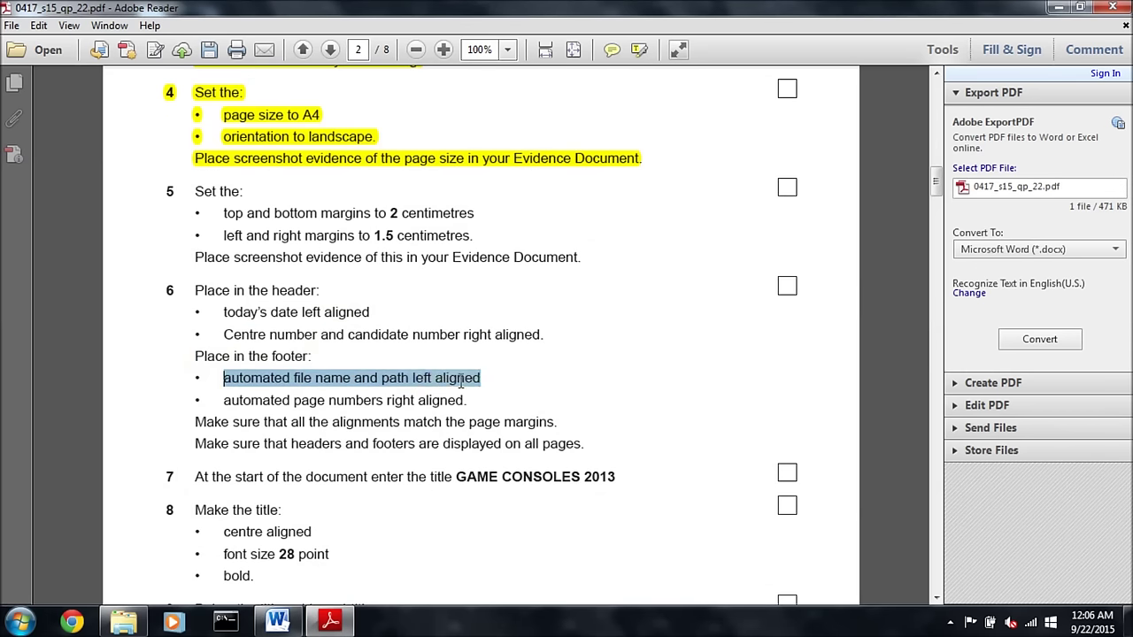
{"action": "left_click", "coordinate": [278, 621]}
{"action": "left_click", "coordinate": [118, 29]}
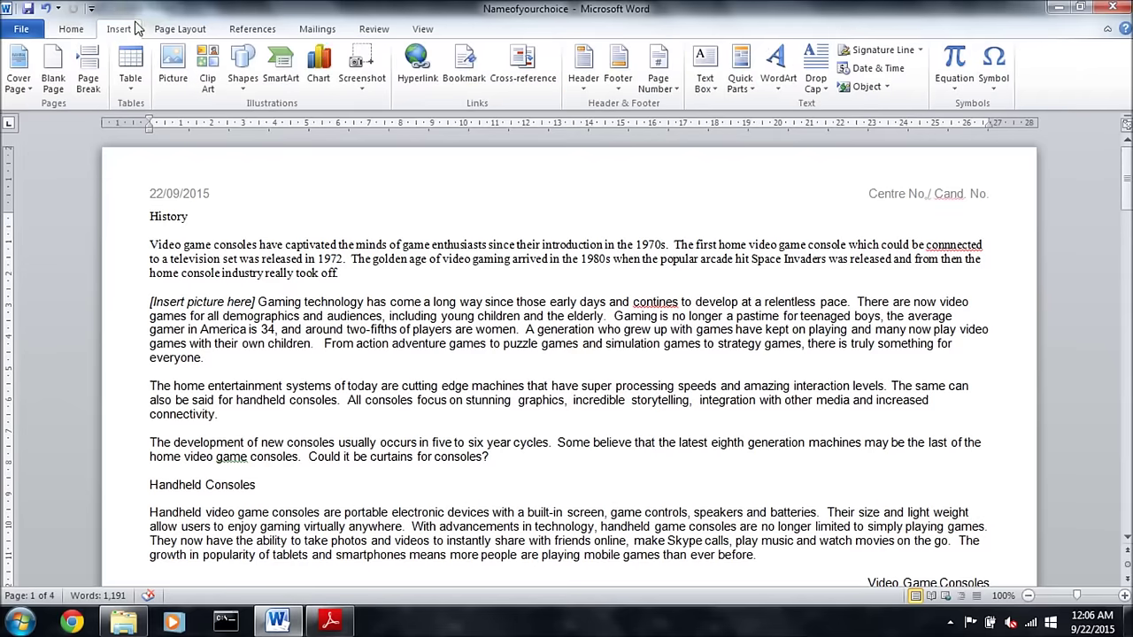
- Add a Blank (Three Columns) footer with the FileName field plus path on the left, removing the centre placeholder
{"action": "left_click", "coordinate": [618, 71]}
{"action": "left_click", "coordinate": [622, 230]}
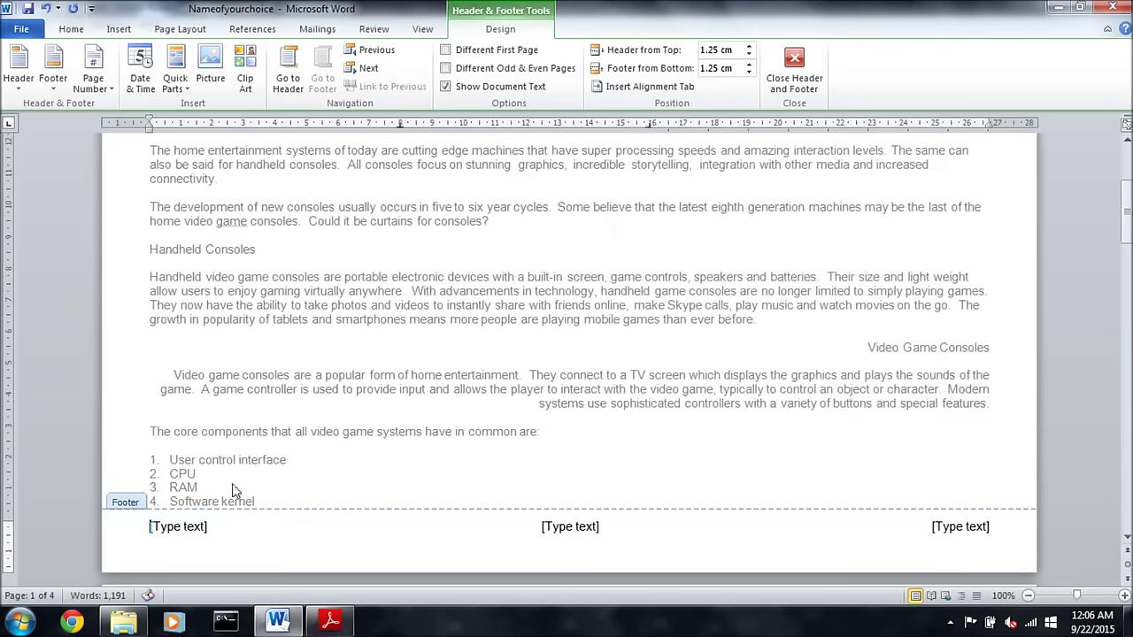
{"action": "left_click", "coordinate": [198, 528]}
{"action": "left_click", "coordinate": [175, 80]}
{"action": "left_click", "coordinate": [203, 147]}
{"action": "left_click_drag", "start_coordinate": [417, 237], "coordinate": [420, 273]}
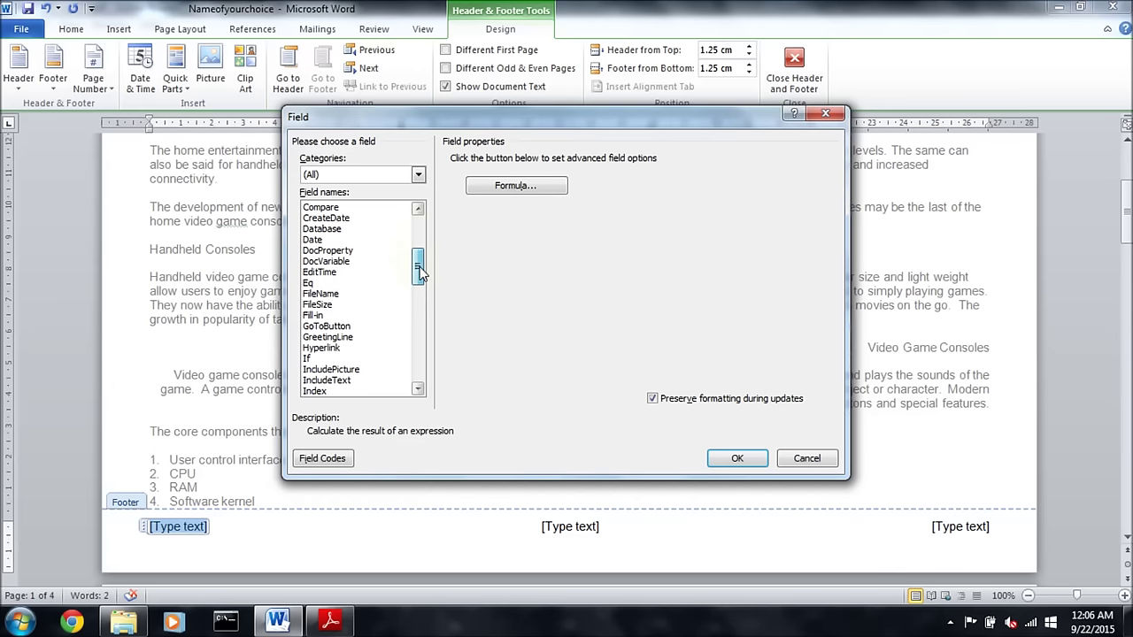
{"action": "left_click", "coordinate": [333, 298]}
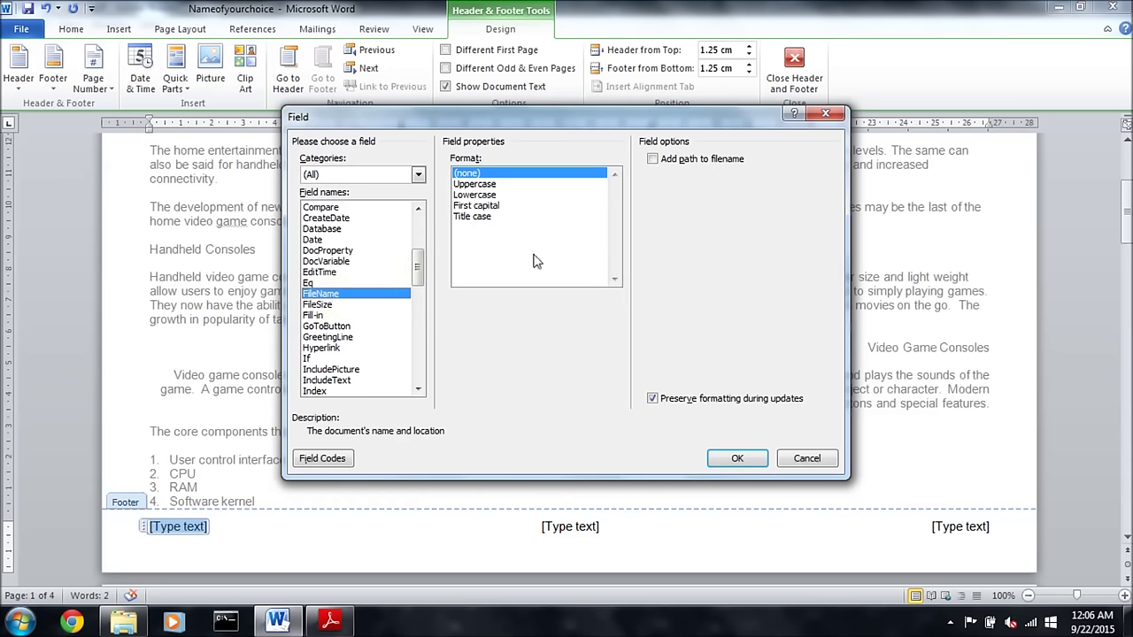
{"action": "left_click", "coordinate": [736, 459]}
{"action": "left_click", "coordinate": [575, 527]}
{"action": "key", "text": "Delete"}
- Put a plain page number in the right footer placeholder
{"action": "left_click", "coordinate": [330, 621]}
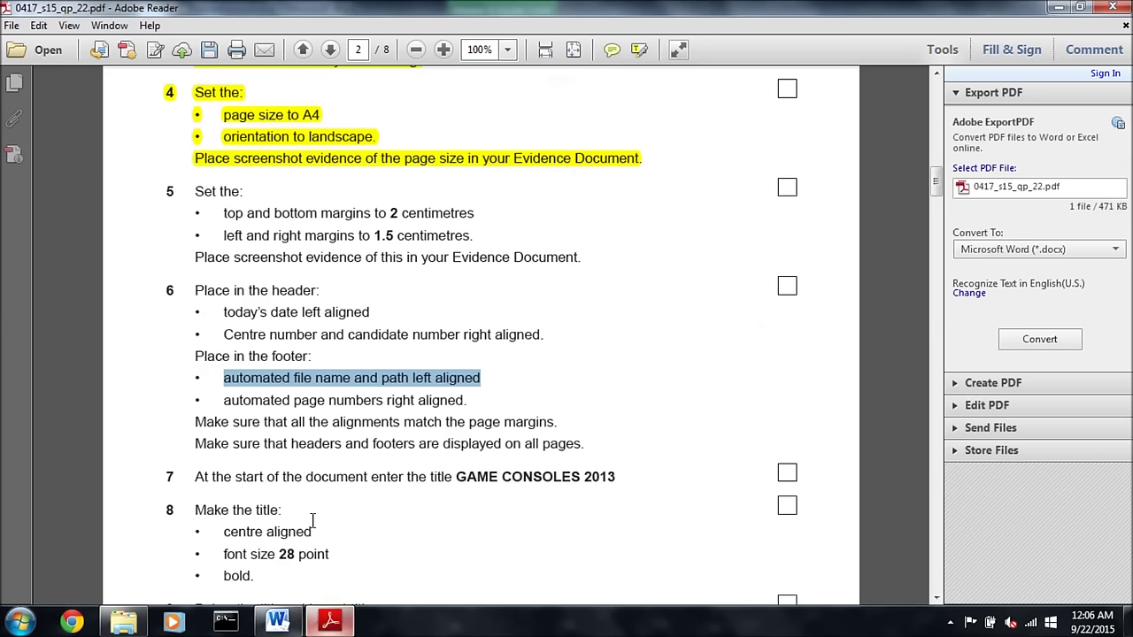
{"action": "left_click_drag", "start_coordinate": [224, 400], "coordinate": [464, 400]}
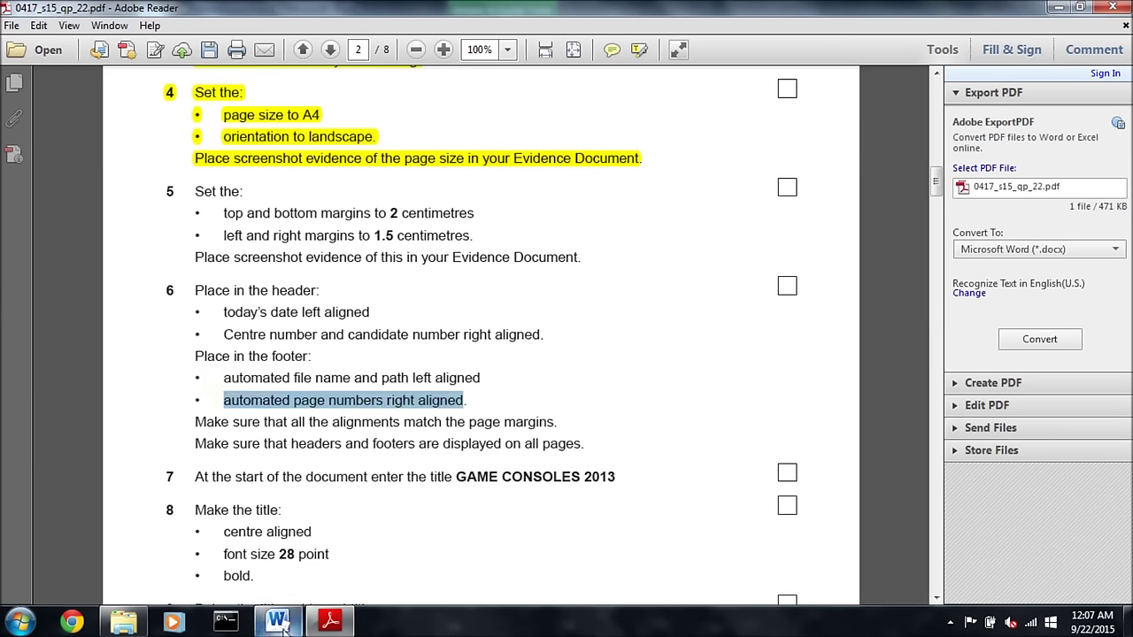
{"action": "left_click", "coordinate": [281, 629]}
{"action": "left_click", "coordinate": [939, 519]}
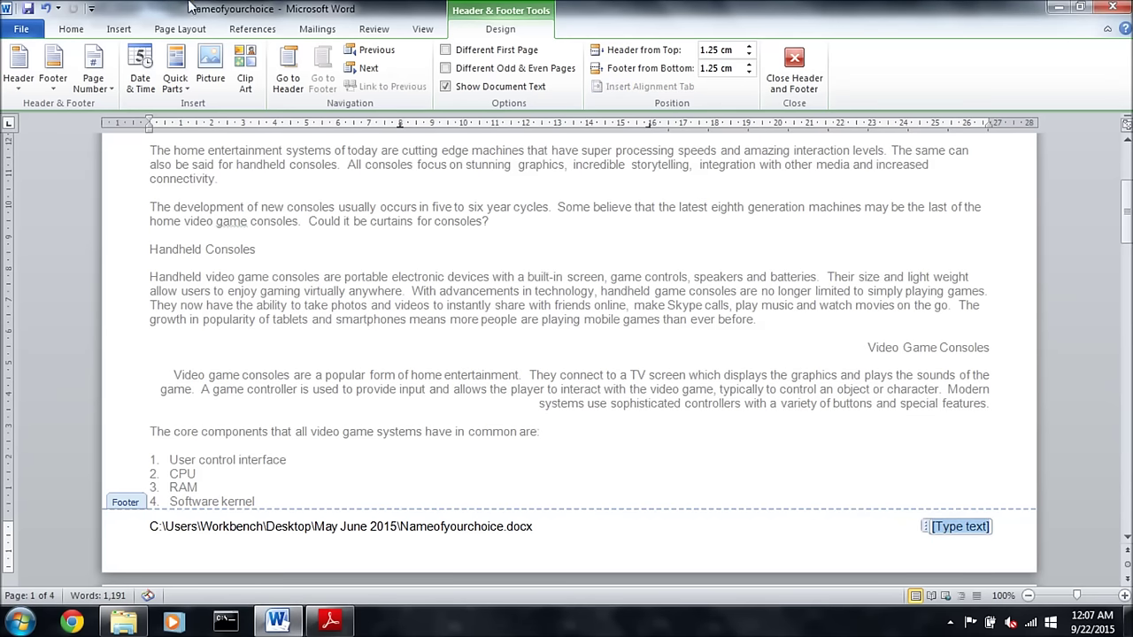
{"action": "left_click", "coordinate": [93, 70]}
{"action": "mouse_move", "coordinate": [213, 169]}
{"action": "left_click", "coordinate": [380, 226]}
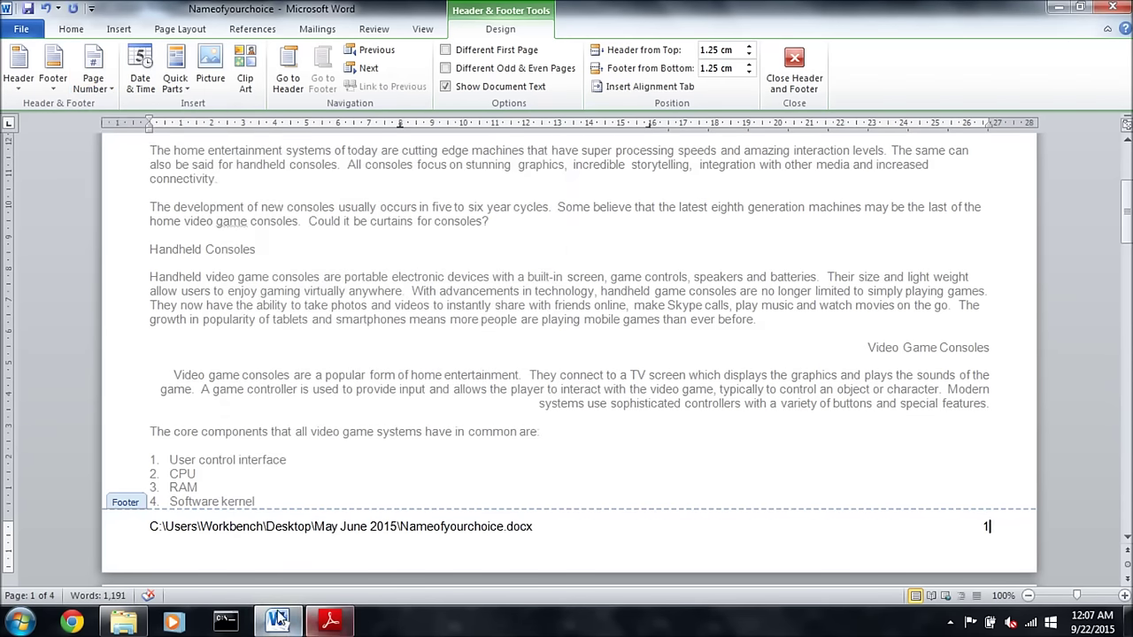
- Highlight exam steps 5 and 6 as done, then close the footer
{"action": "left_click", "coordinate": [331, 622]}
{"action": "left_click_drag", "start_coordinate": [196, 416], "coordinate": [555, 423]}
{"action": "mouse_move", "coordinate": [195, 446]}
{"action": "left_mouse_down"}
{"action": "mouse_move", "coordinate": [580, 455]}
{"action": "mouse_move", "coordinate": [345, 445]}
{"action": "mouse_move", "coordinate": [183, 170]}
{"action": "left_mouse_up"}
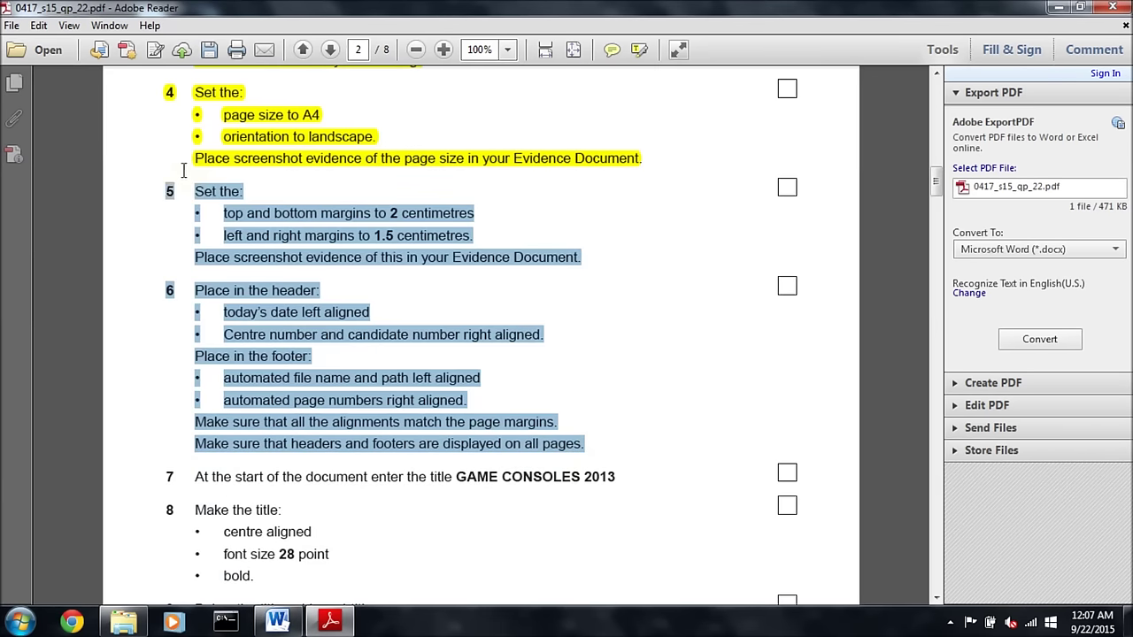
{"action": "right_click", "coordinate": [228, 194]}
{"action": "left_click", "coordinate": [257, 229]}
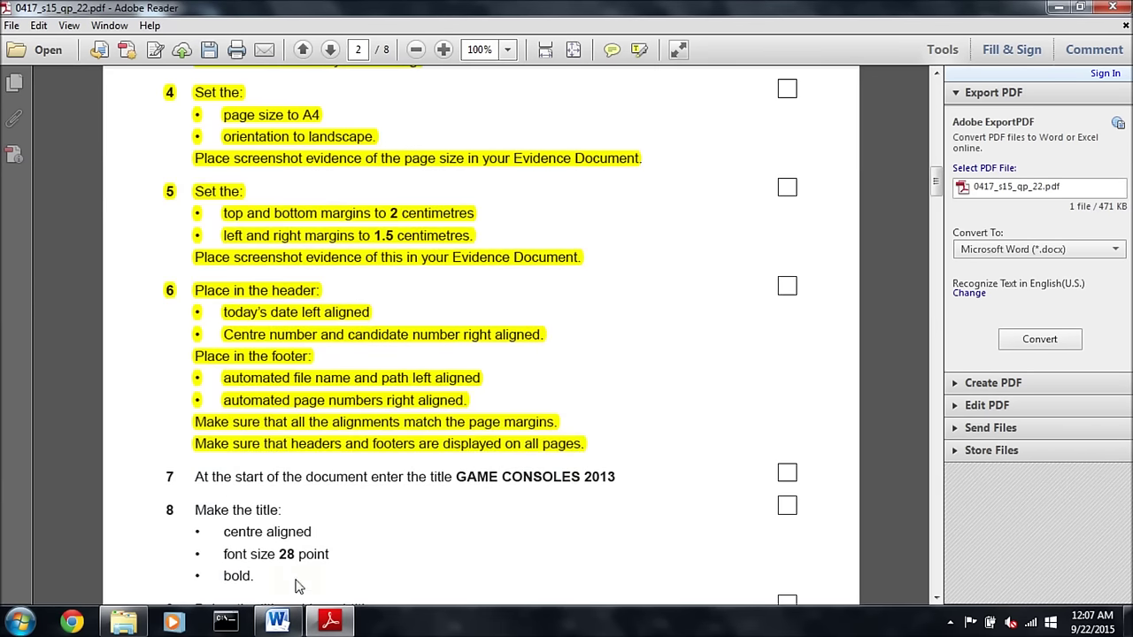
{"action": "left_click", "coordinate": [299, 622]}
{"action": "left_click", "coordinate": [998, 66]}
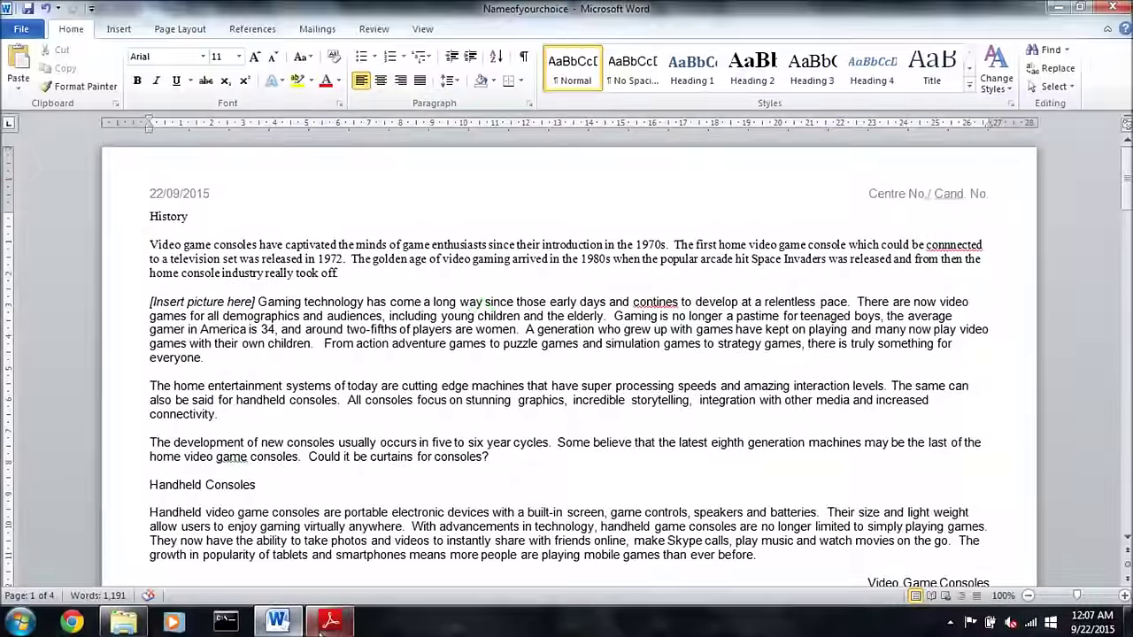
- Copy the GAME CONSOLES 2013 title from the exam paper and paste it above History
{"action": "left_click", "coordinate": [330, 621]}
{"action": "scroll", "coordinate": [269, 418], "scroll_direction": "down", "scroll_amount": 2}
{"action": "left_click_drag", "start_coordinate": [196, 317], "coordinate": [614, 321]}
{"action": "right_click", "coordinate": [599, 324]}
{"action": "left_click", "coordinate": [620, 335]}
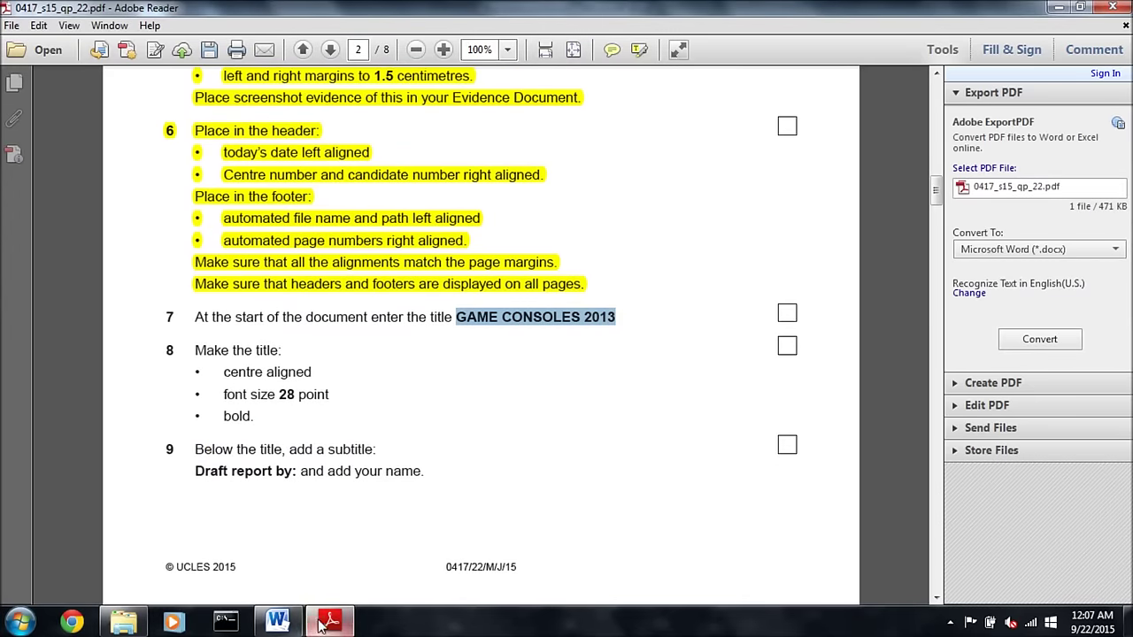
{"action": "left_click", "coordinate": [278, 621]}
{"action": "key", "text": "Return"}
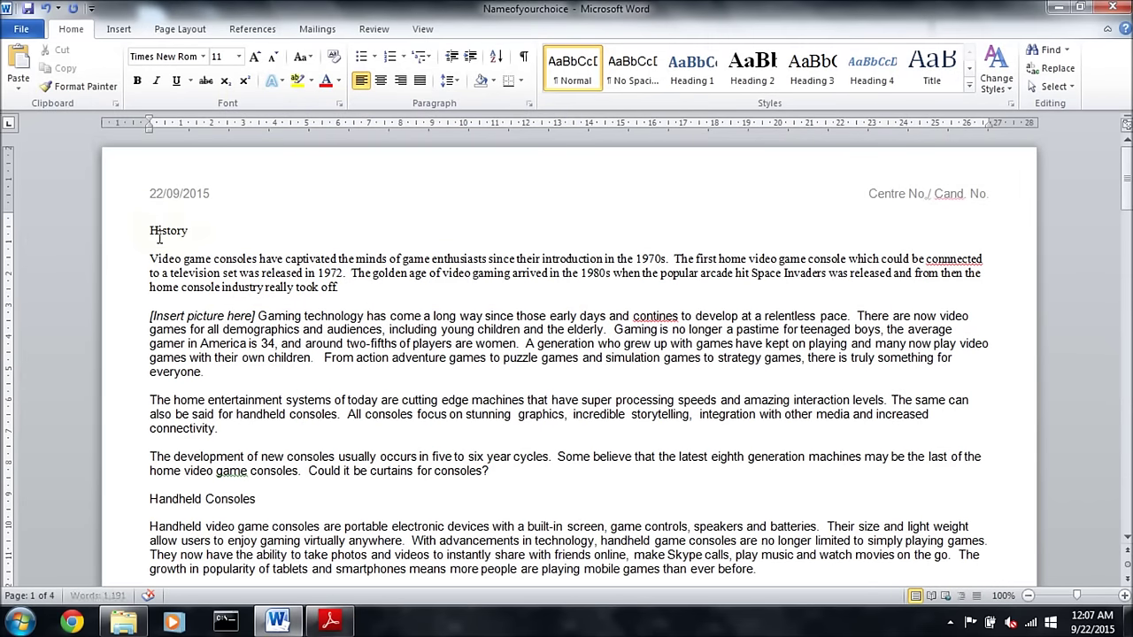
{"action": "key", "text": "ctrl+v"}
- Centre the GAME CONSOLES 2013 title on the page
{"action": "key", "text": "alt+Tab"}
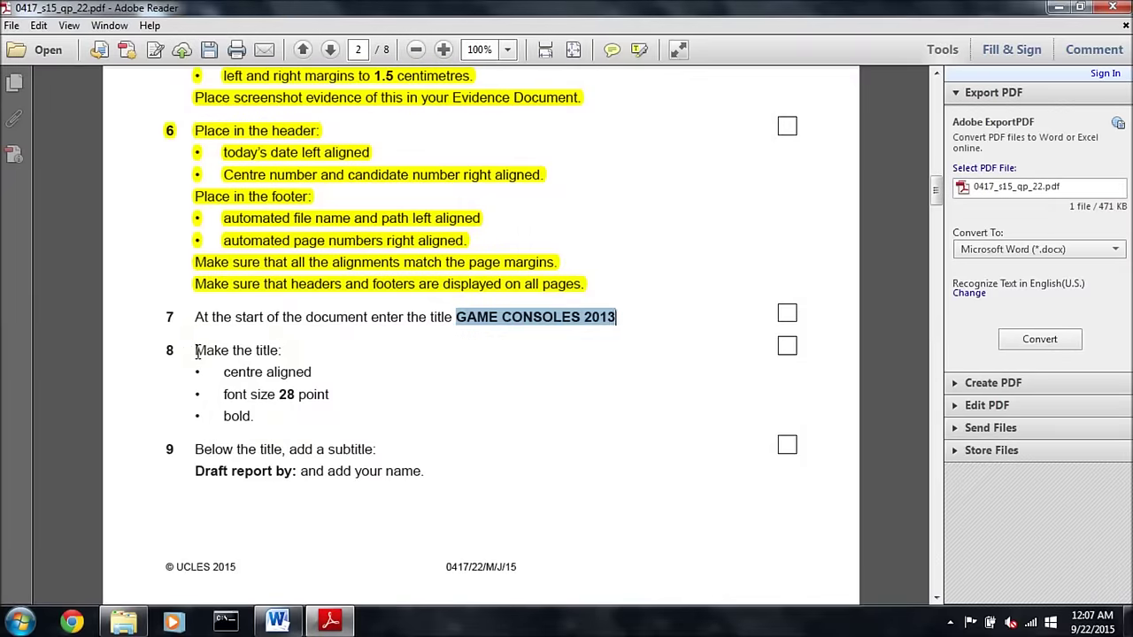
{"action": "mouse_move", "coordinate": [196, 351]}
{"action": "left_mouse_down"}
{"action": "mouse_move", "coordinate": [281, 353]}
{"action": "mouse_move", "coordinate": [332, 374]}
{"action": "left_mouse_up"}
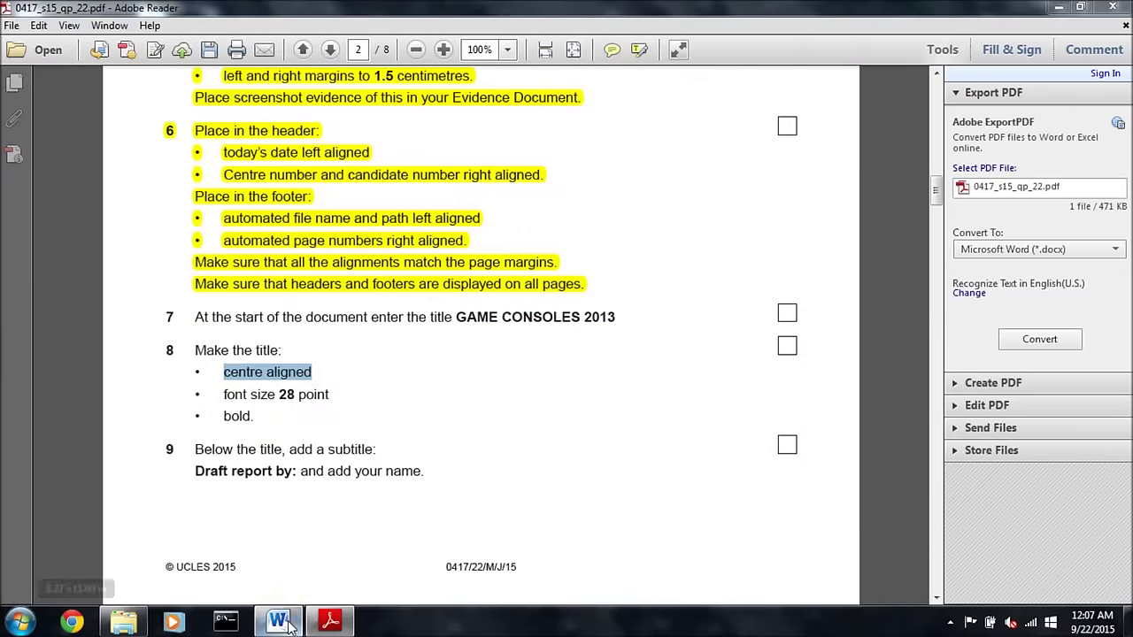
{"action": "left_click", "coordinate": [278, 621]}
{"action": "left_click_drag", "start_coordinate": [294, 219], "coordinate": [149, 217]}
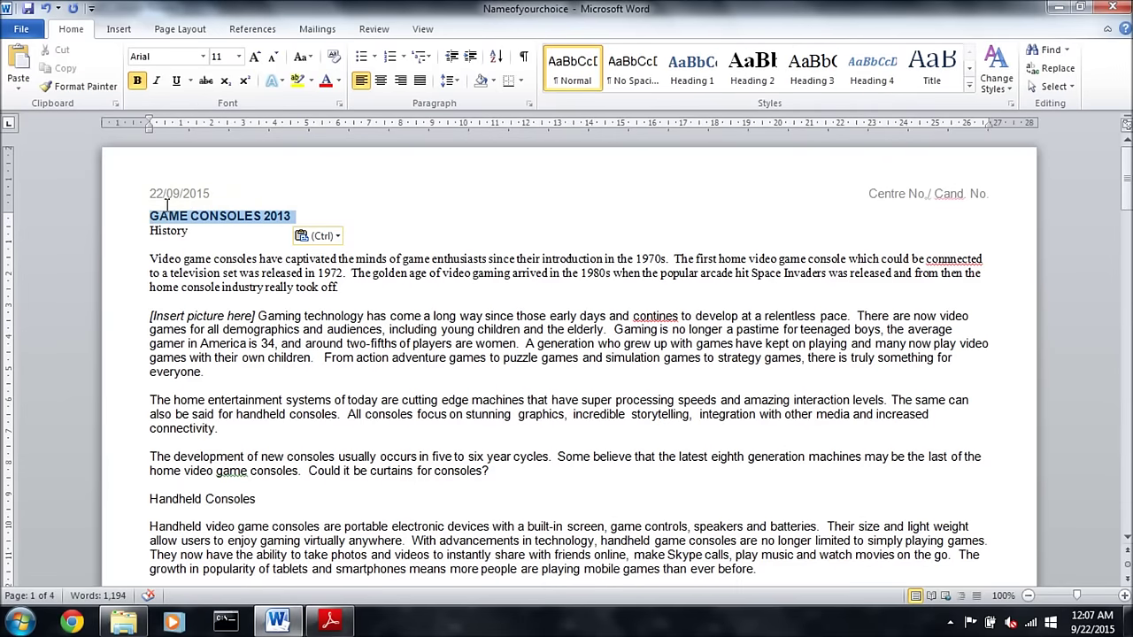
{"action": "left_click", "coordinate": [380, 80]}
- Set the title's font size to 28 point
{"action": "left_click", "coordinate": [280, 623]}
{"action": "left_click_drag", "start_coordinate": [227, 393], "coordinate": [332, 394]}
{"action": "left_click", "coordinate": [330, 622]}
{"action": "left_click", "coordinate": [330, 622]}
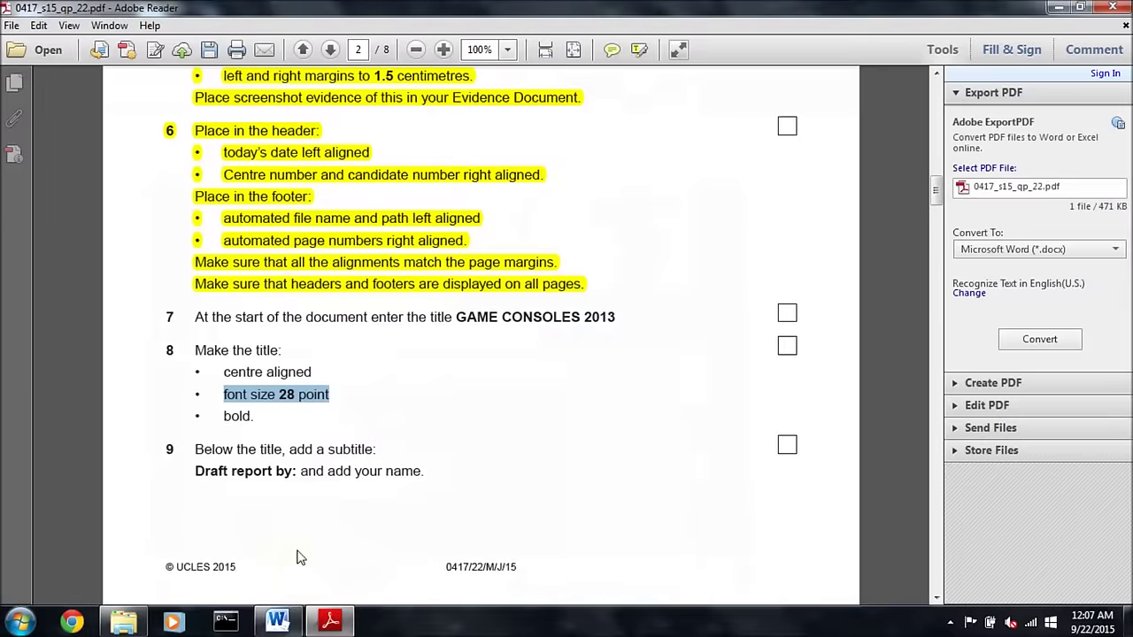
{"action": "left_click", "coordinate": [277, 621]}
{"action": "left_click", "coordinate": [237, 60]}
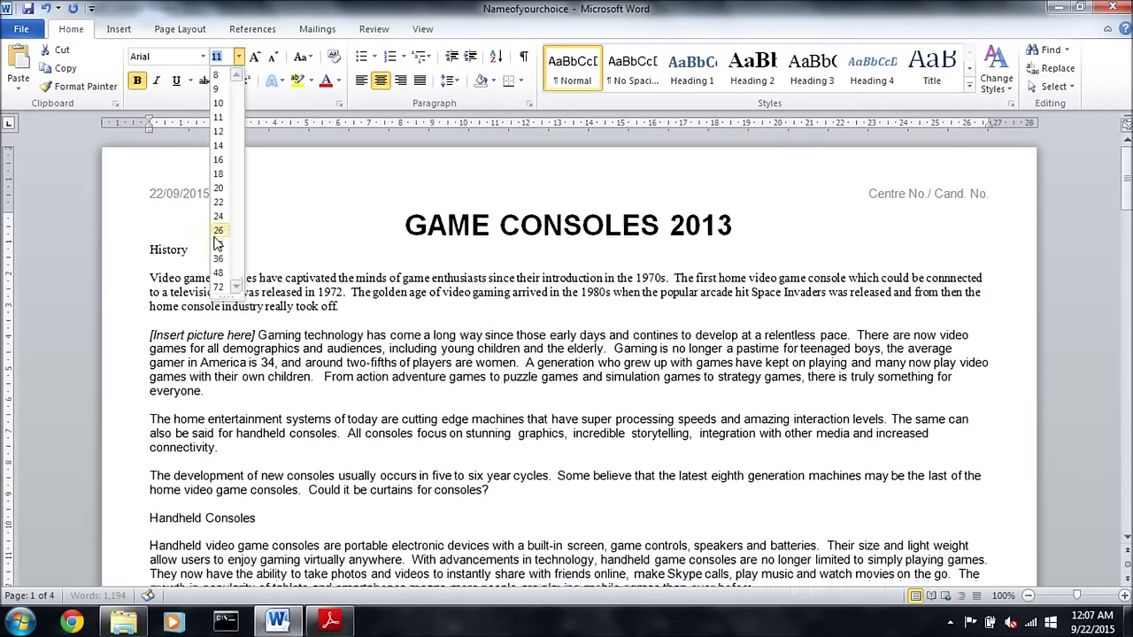
{"action": "left_click", "coordinate": [223, 255]}
{"action": "left_click", "coordinate": [277, 621]}
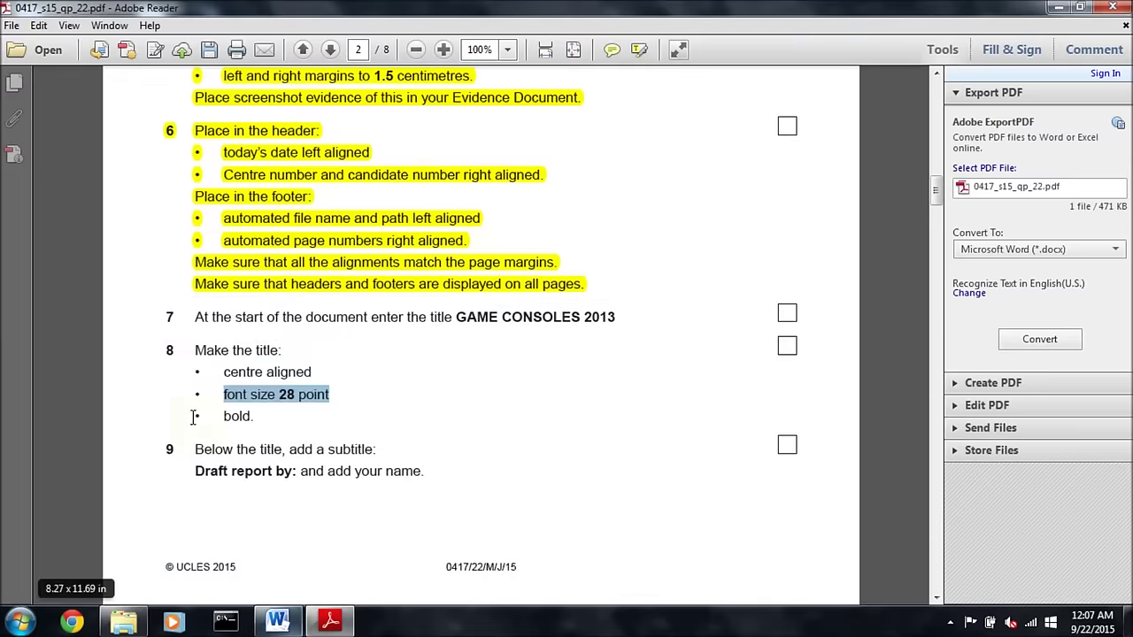
{"action": "left_click", "coordinate": [330, 622]}
{"action": "left_click", "coordinate": [277, 622]}
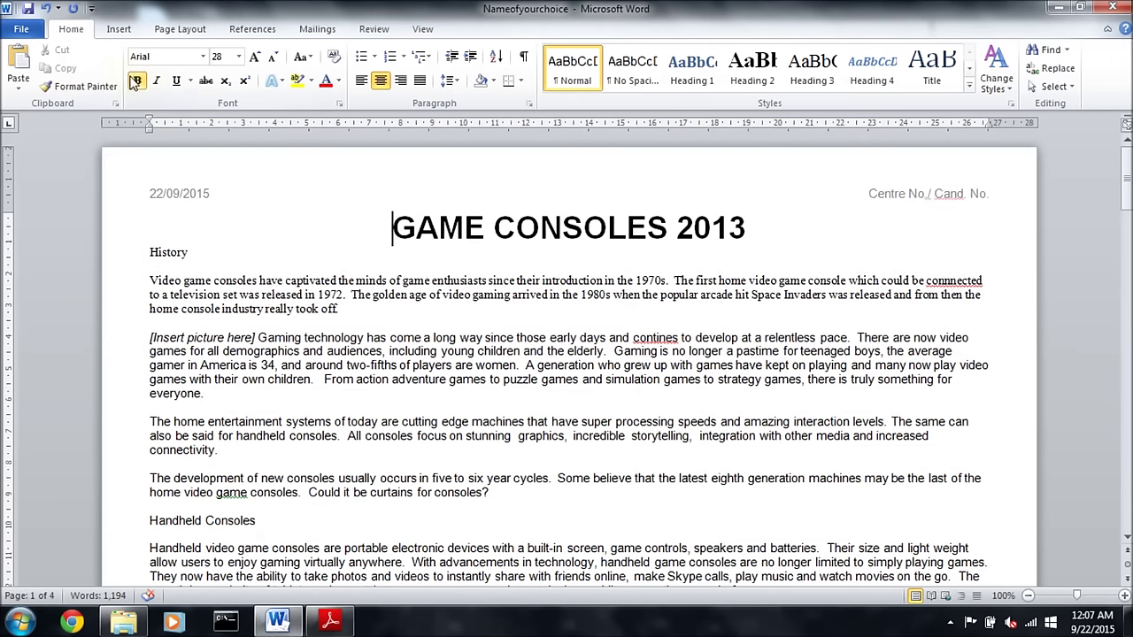
- Highlight tasks 7 and 8 in the exam paper as done
{"action": "left_click", "coordinate": [330, 621]}
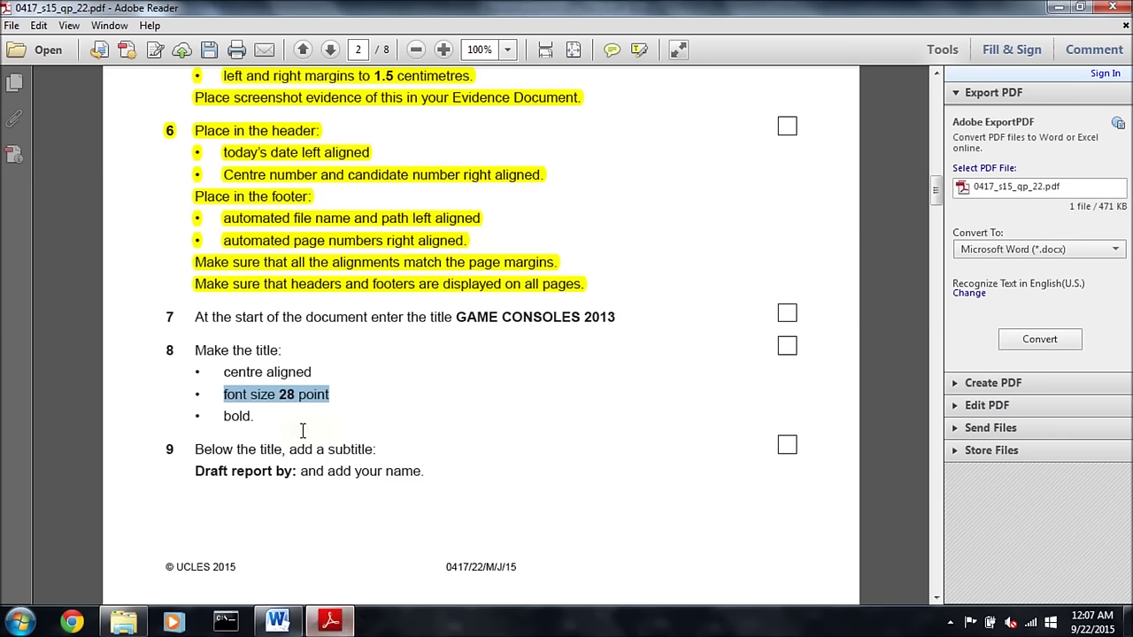
{"action": "left_click_drag", "start_coordinate": [168, 316], "coordinate": [254, 416]}
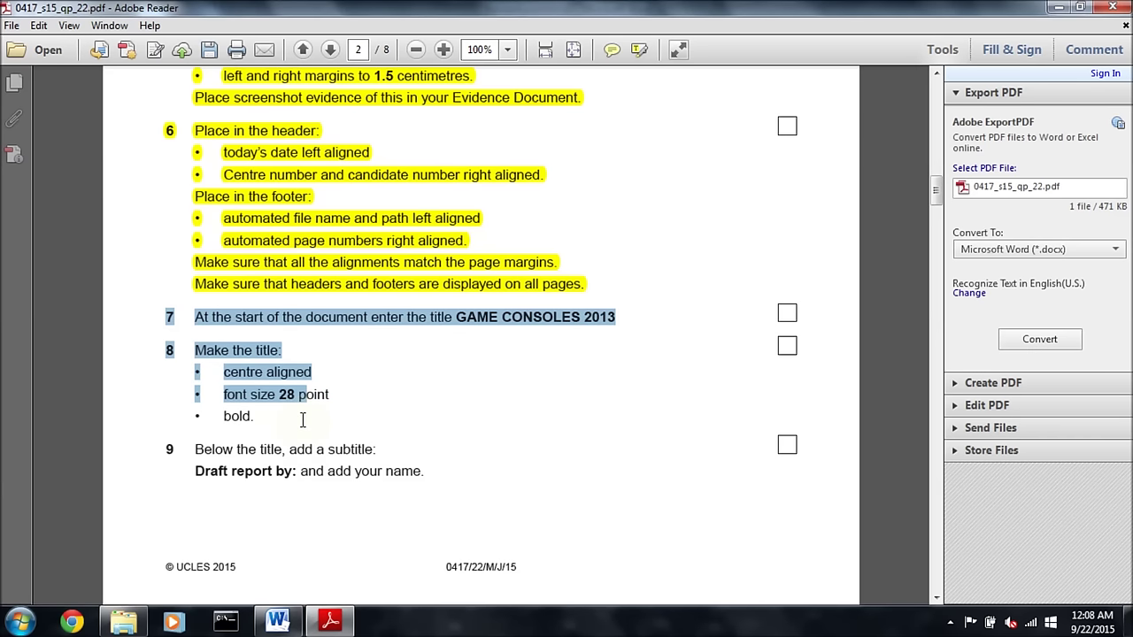
{"action": "right_click", "coordinate": [249, 409]}
{"action": "left_click", "coordinate": [284, 432]}
{"action": "scroll", "coordinate": [266, 372], "scroll_direction": "down", "scroll_amount": 3}
- Add the line 'Draft report by: name' below the title
{"action": "mouse_move", "coordinate": [194, 311]}
{"action": "left_mouse_down"}
{"action": "mouse_move", "coordinate": [206, 283]}
{"action": "mouse_move", "coordinate": [294, 323]}
{"action": "left_mouse_up"}
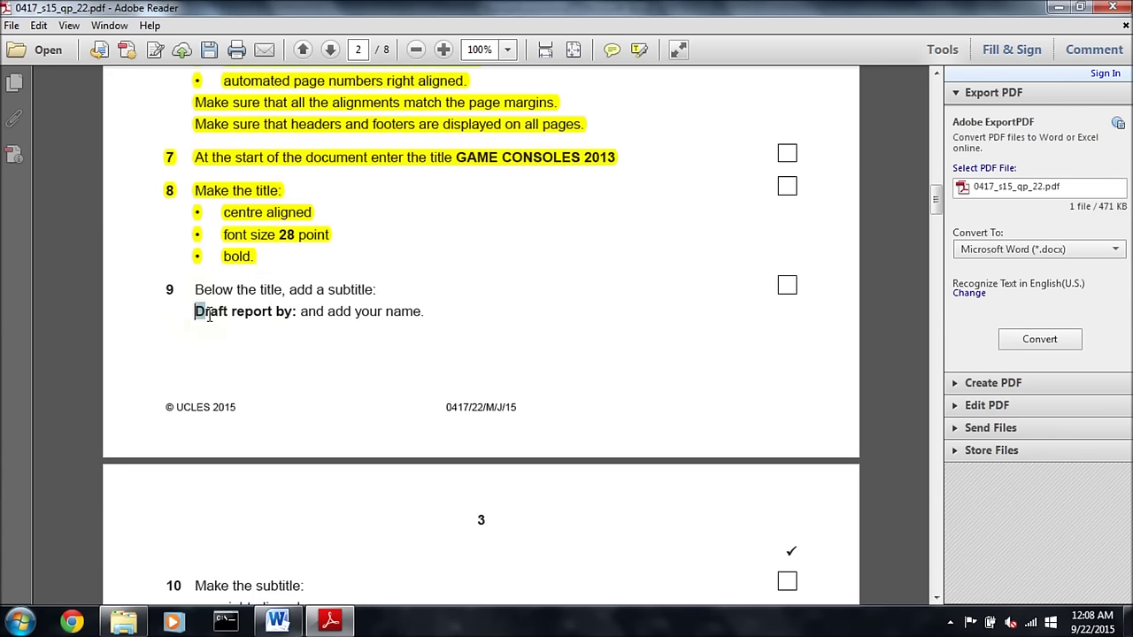
{"action": "key", "text": "alt+Tab"}
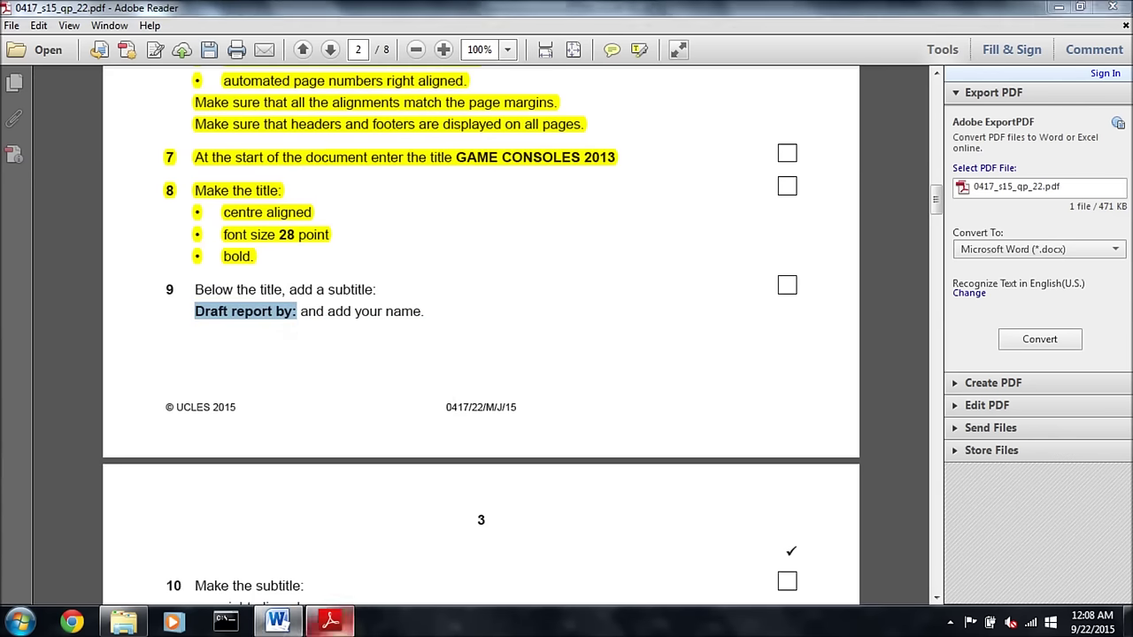
{"action": "key", "text": "Return"}
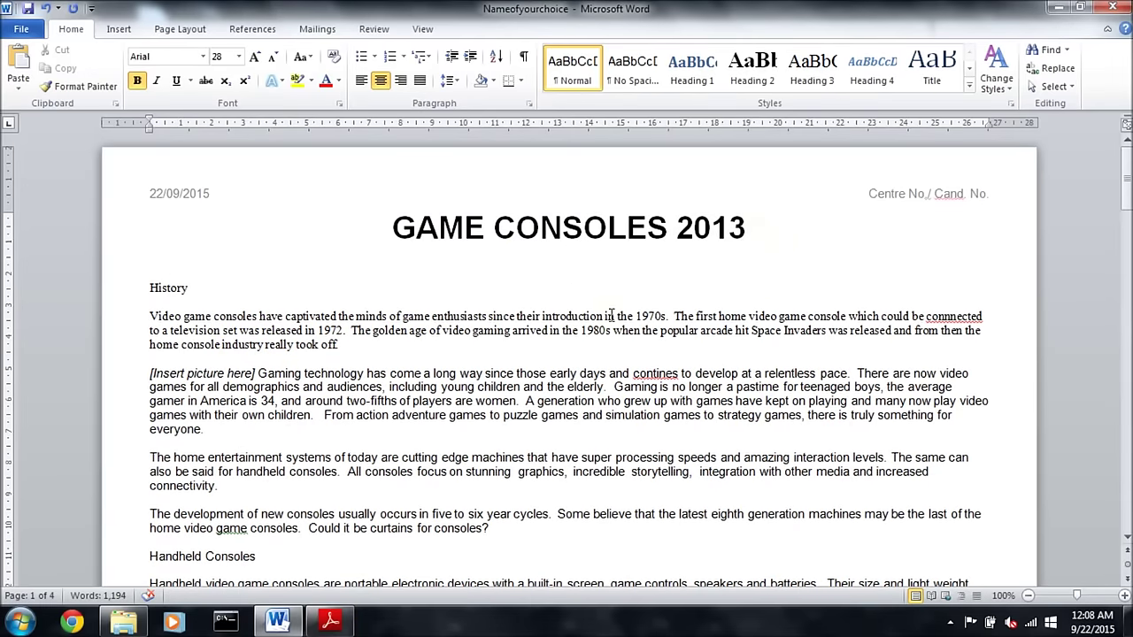
{"action": "key", "text": "ctrl+v"}
{"action": "type", "text": "name"}
- Highlight the subtitle task in the exam paper as done
{"action": "key", "text": "alt+Tab"}
{"action": "scroll", "coordinate": [316, 413], "scroll_direction": "down", "scroll_amount": 1}
{"action": "left_click_drag", "start_coordinate": [193, 251], "coordinate": [421, 273]}
{"action": "right_click", "coordinate": [382, 262]}
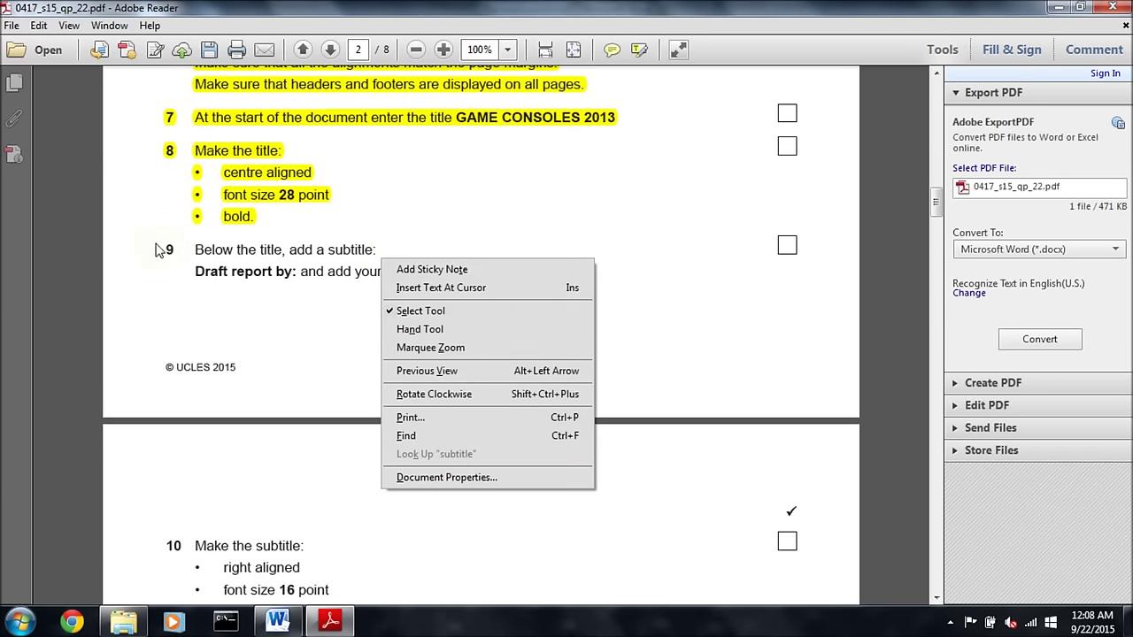
{"action": "left_click_drag", "start_coordinate": [158, 249], "coordinate": [397, 282]}
{"action": "right_click", "coordinate": [398, 281]}
{"action": "left_click", "coordinate": [442, 313]}
- Right-align the 'Draft report by' subtitle
{"action": "scroll", "coordinate": [309, 309], "scroll_direction": "down", "scroll_amount": 5}
{"action": "left_click_drag", "start_coordinate": [189, 266], "coordinate": [287, 273]}
{"action": "left_click_drag", "start_coordinate": [220, 290], "coordinate": [301, 290]}
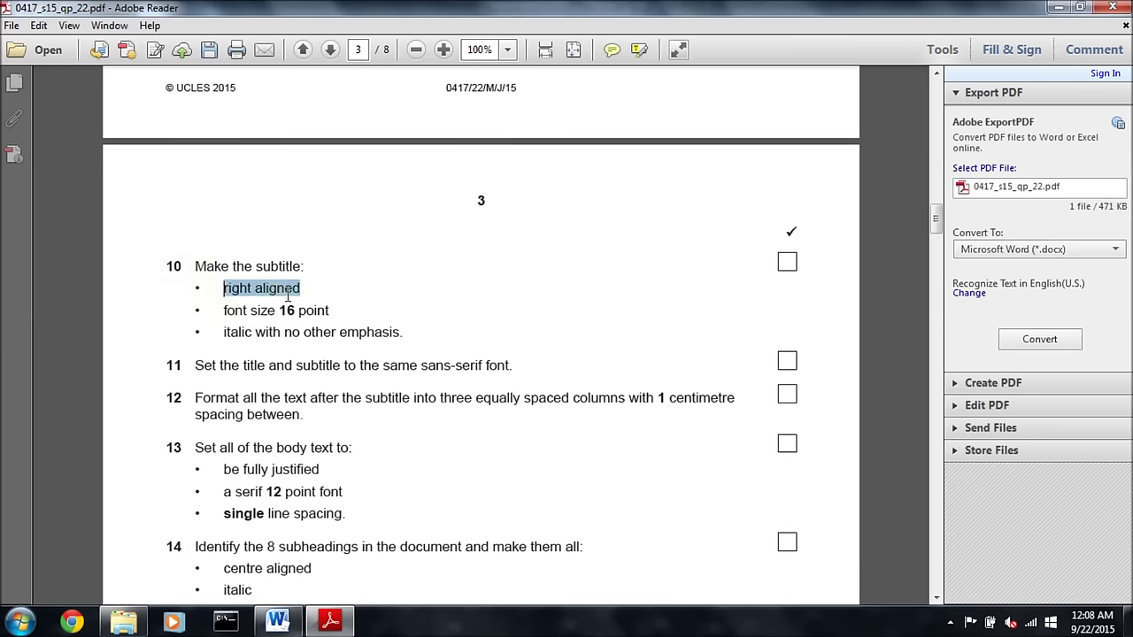
{"action": "left_click", "coordinate": [278, 622]}
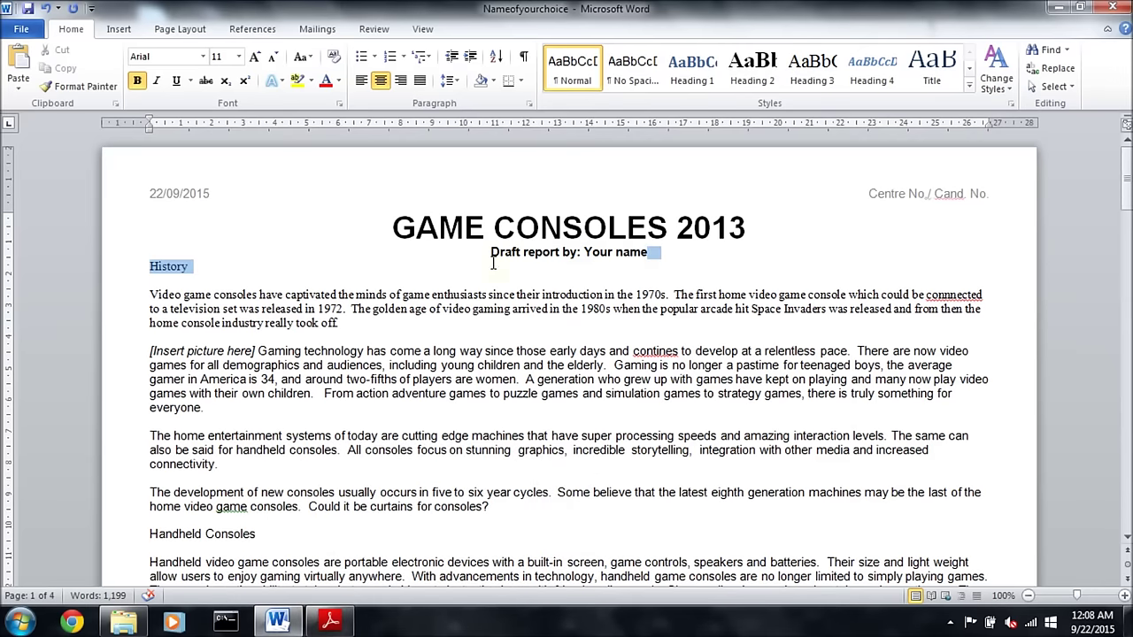
{"action": "left_click_drag", "start_coordinate": [653, 255], "coordinate": [489, 252]}
{"action": "left_click", "coordinate": [400, 79]}
- Set the subtitle to 16 point
{"action": "left_click", "coordinate": [277, 622]}
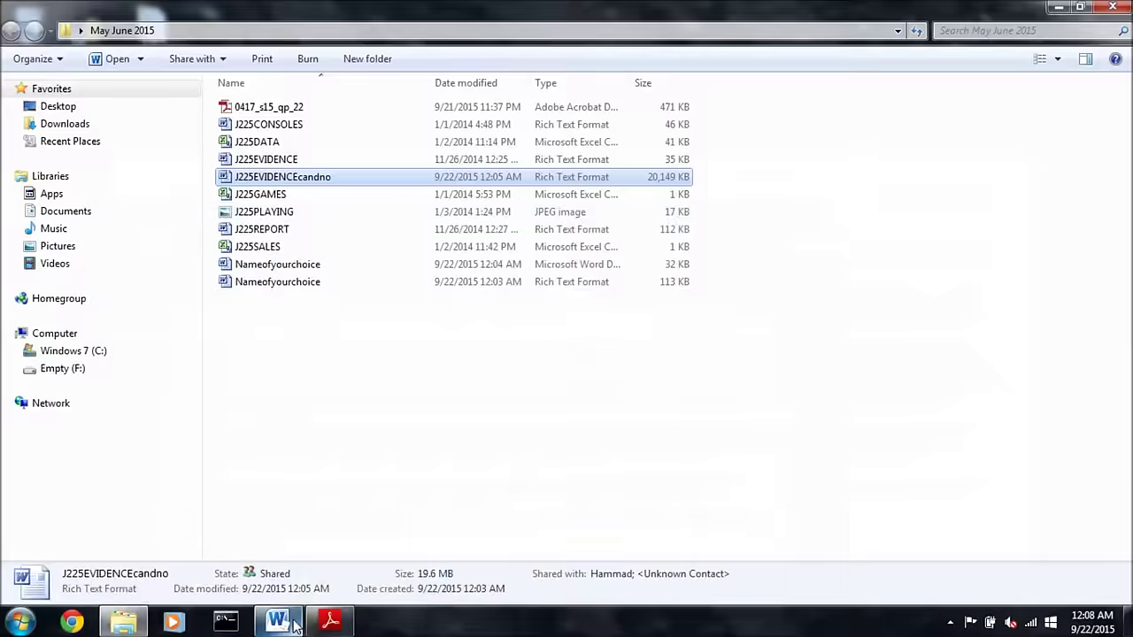
{"action": "left_click", "coordinate": [331, 621]}
{"action": "left_click_drag", "start_coordinate": [225, 309], "coordinate": [329, 309]}
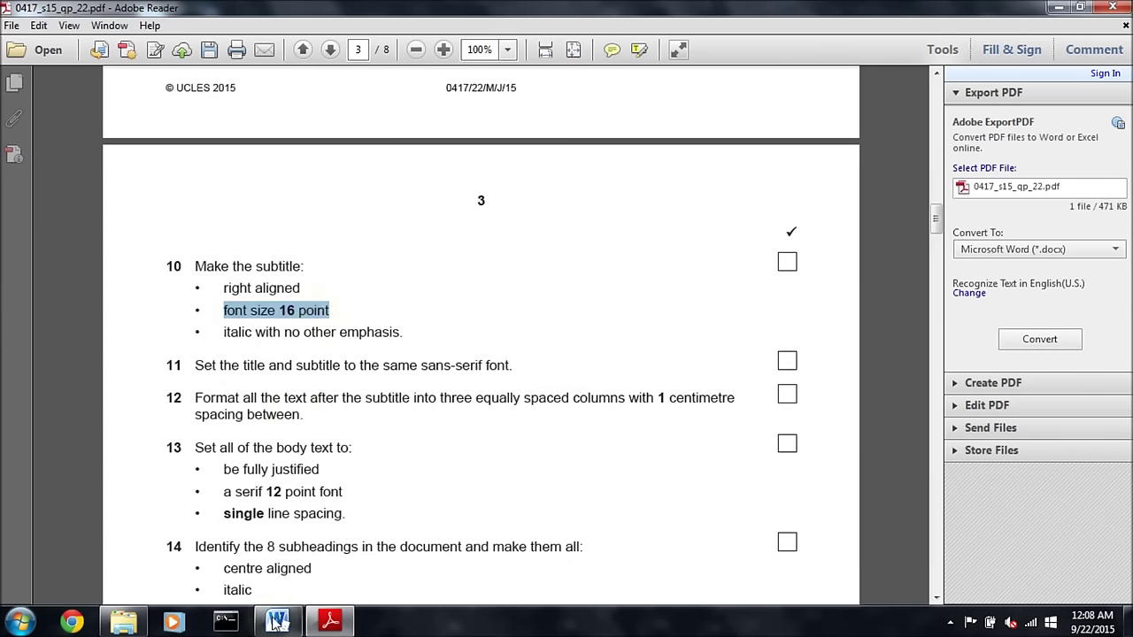
{"action": "left_click", "coordinate": [277, 622]}
{"action": "left_click", "coordinate": [238, 56]}
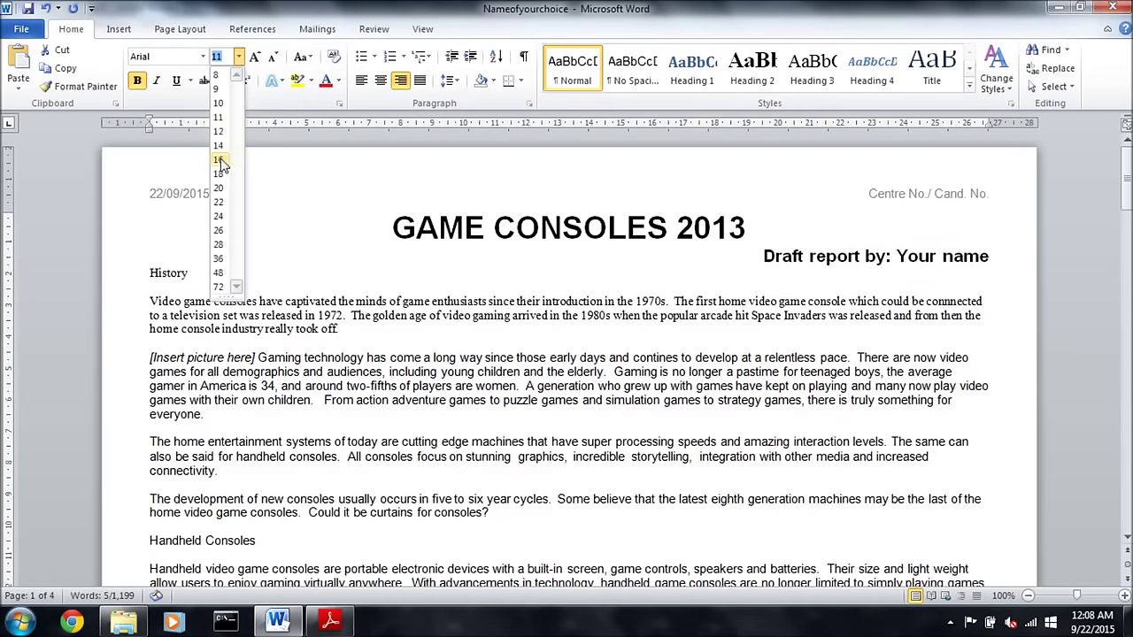
{"action": "left_click", "coordinate": [221, 147]}
- Make the subtitle italic with bold removed
{"action": "left_click", "coordinate": [330, 622]}
{"action": "left_click_drag", "start_coordinate": [224, 332], "coordinate": [370, 341]}
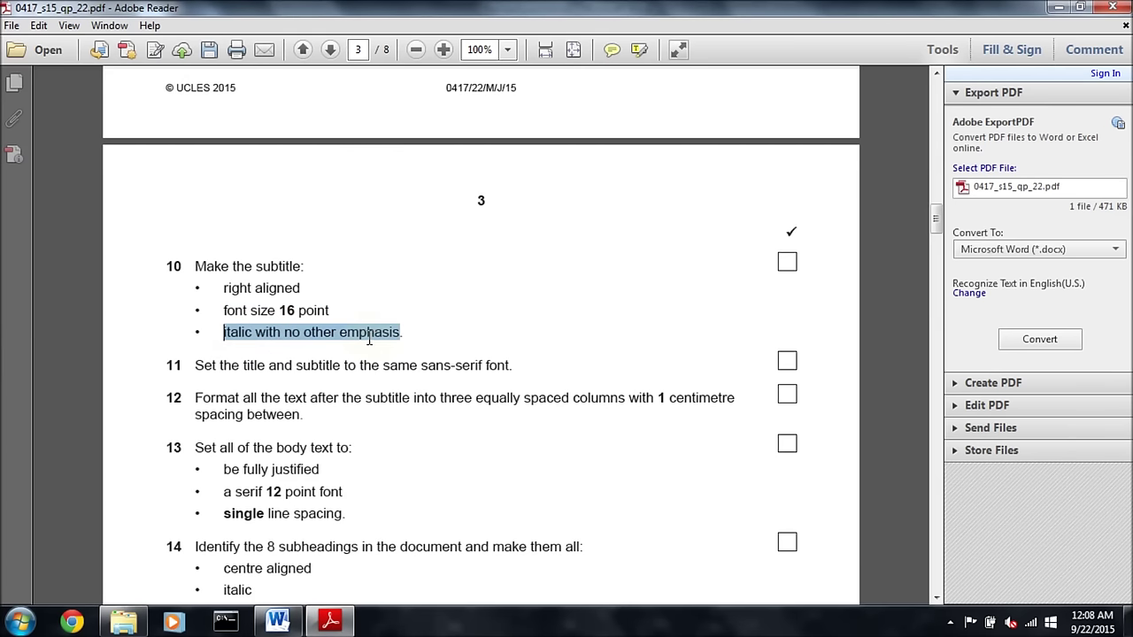
{"action": "left_click", "coordinate": [277, 622]}
{"action": "left_click", "coordinate": [137, 88]}
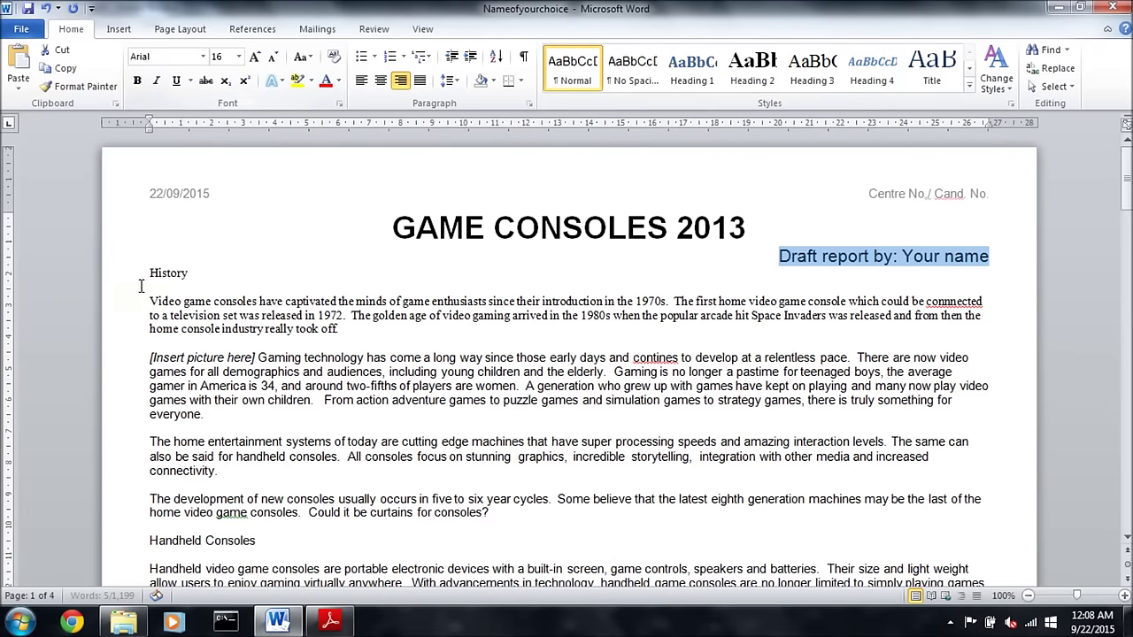
{"action": "left_click", "coordinate": [155, 82]}
- Apply Arial to both the title and the subtitle
{"action": "left_click", "coordinate": [326, 622]}
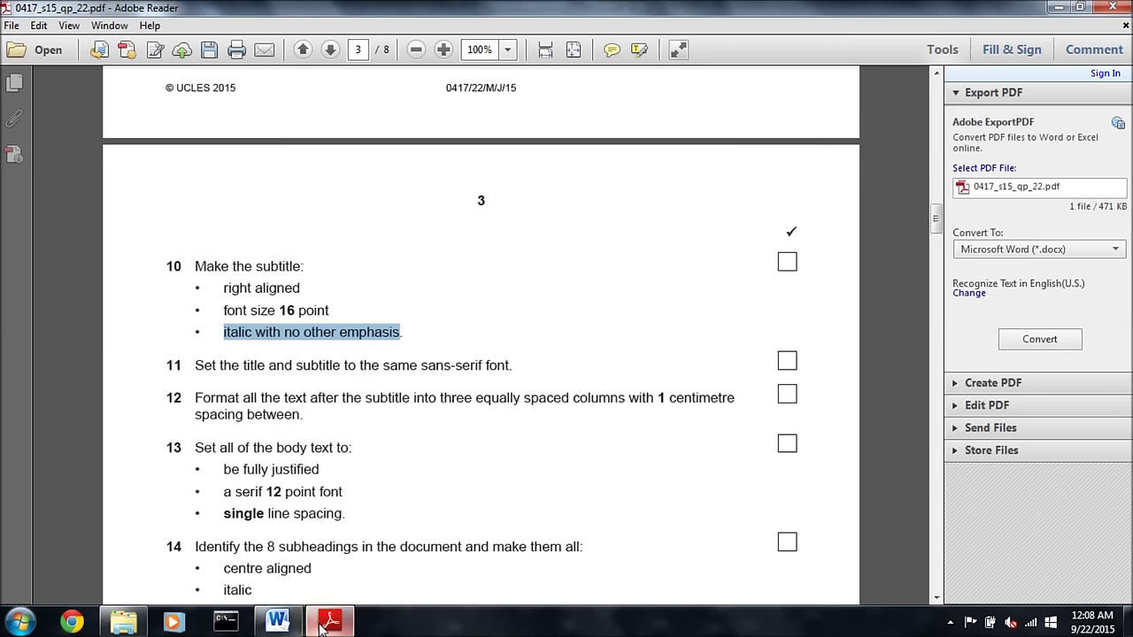
{"action": "left_click_drag", "start_coordinate": [196, 361], "coordinate": [422, 375]}
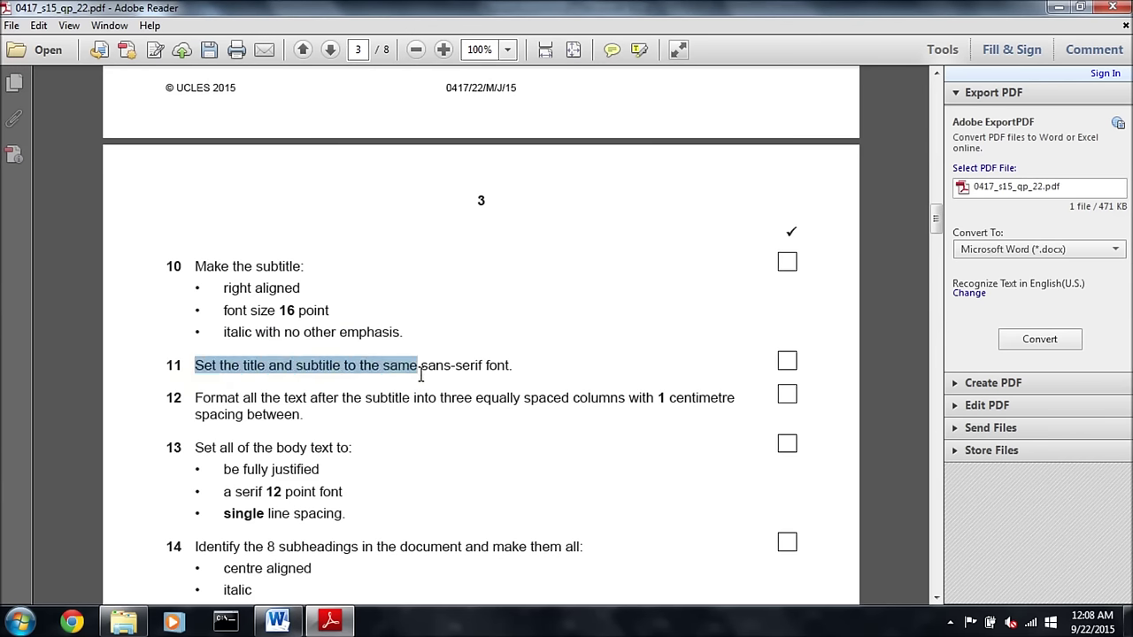
{"action": "left_click", "coordinate": [277, 622]}
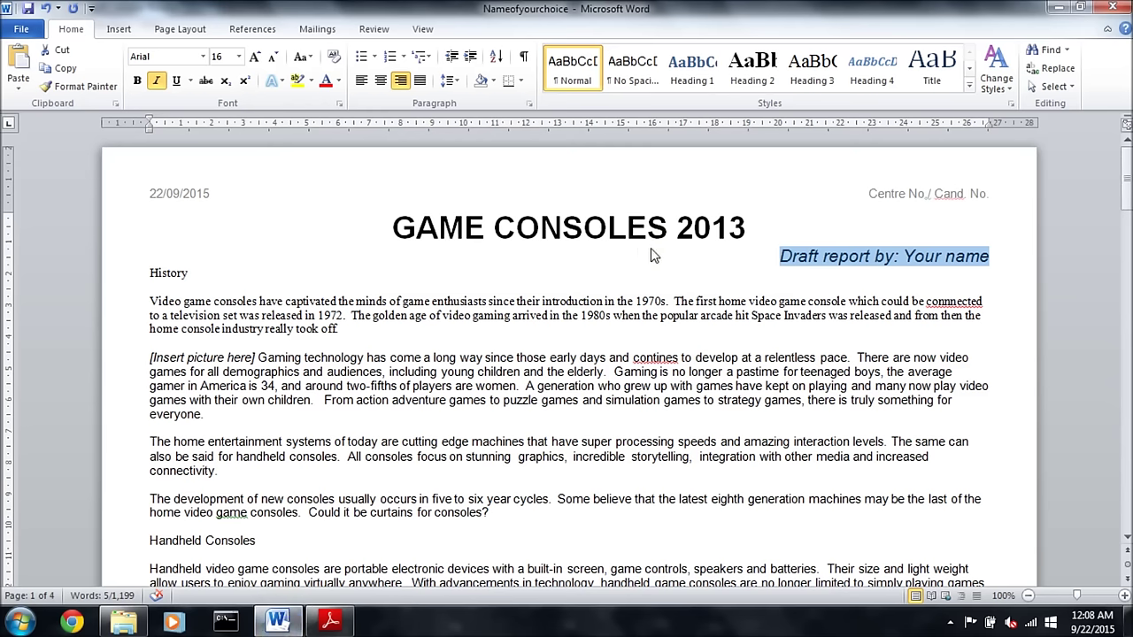
{"action": "left_click_drag", "start_coordinate": [395, 226], "coordinate": [992, 258]}
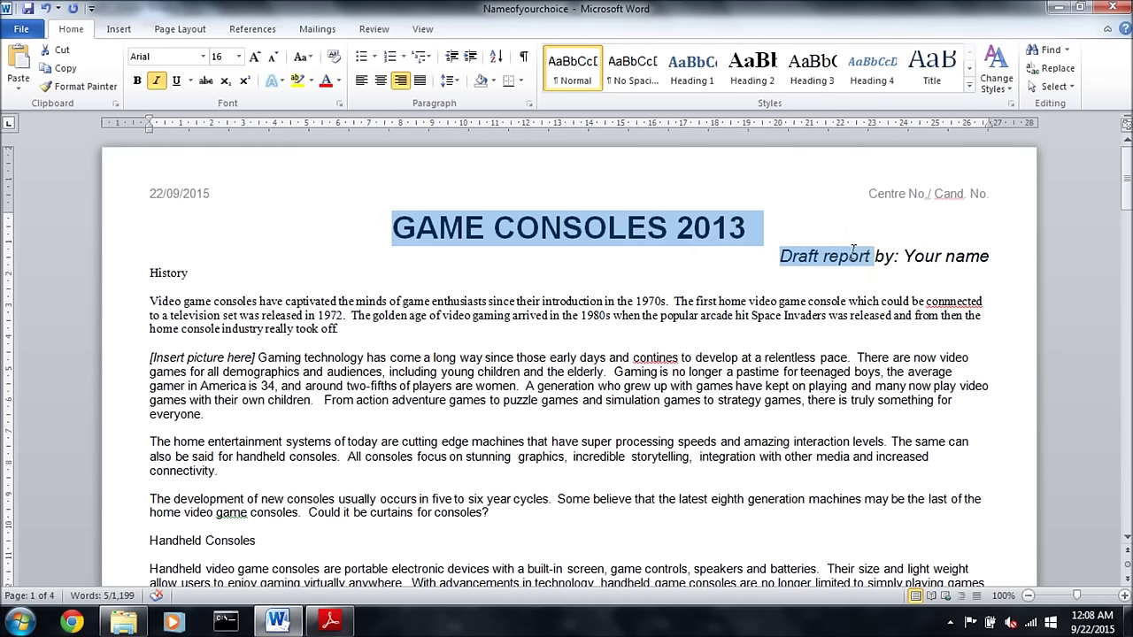
{"action": "left_click", "coordinate": [202, 56]}
{"action": "left_click", "coordinate": [207, 149]}
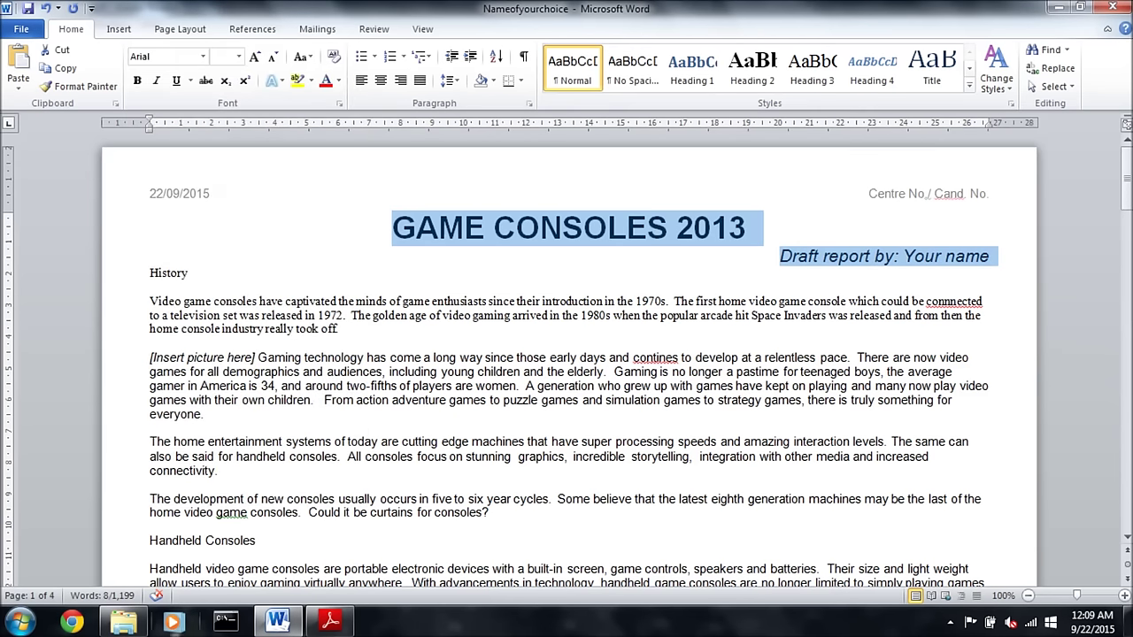
- Highlight tasks 10 and 11 as done and note the three-column requirement in task 12
{"action": "left_click", "coordinate": [330, 622]}
{"action": "scroll", "coordinate": [322, 380], "scroll_direction": "down", "scroll_amount": 1}
{"action": "left_click_drag", "start_coordinate": [167, 146], "coordinate": [505, 246]}
{"action": "right_click", "coordinate": [505, 247]}
{"action": "left_click", "coordinate": [548, 277]}
{"action": "scroll", "coordinate": [202, 144], "scroll_direction": "down", "scroll_amount": 3}
{"action": "left_click_drag", "start_coordinate": [195, 158], "coordinate": [713, 174]}
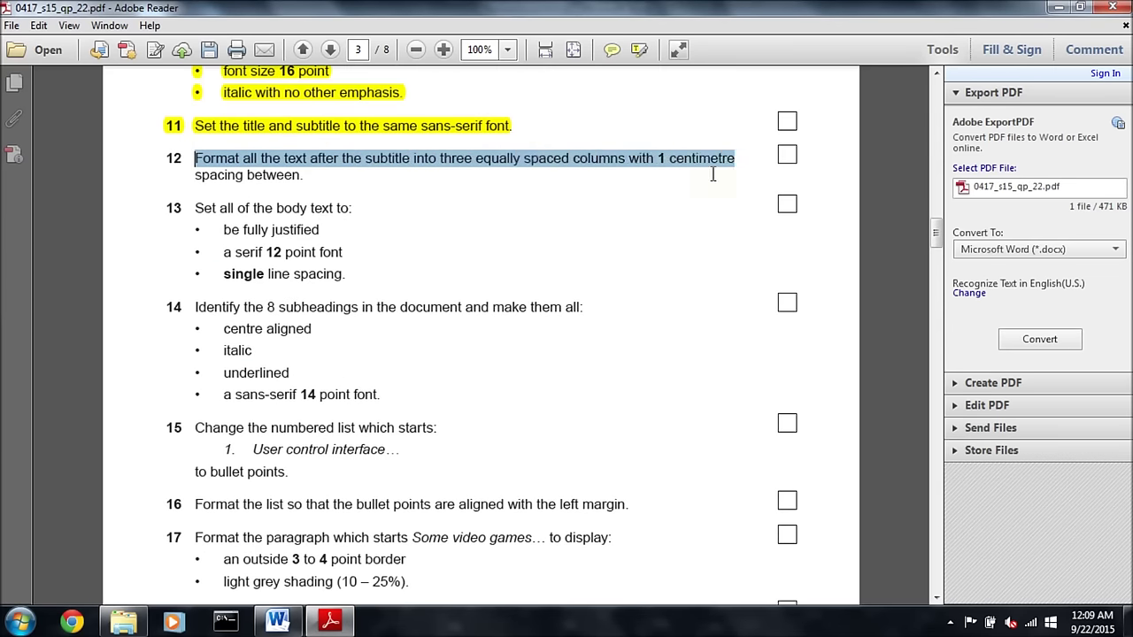
{"action": "left_click", "coordinate": [301, 624]}
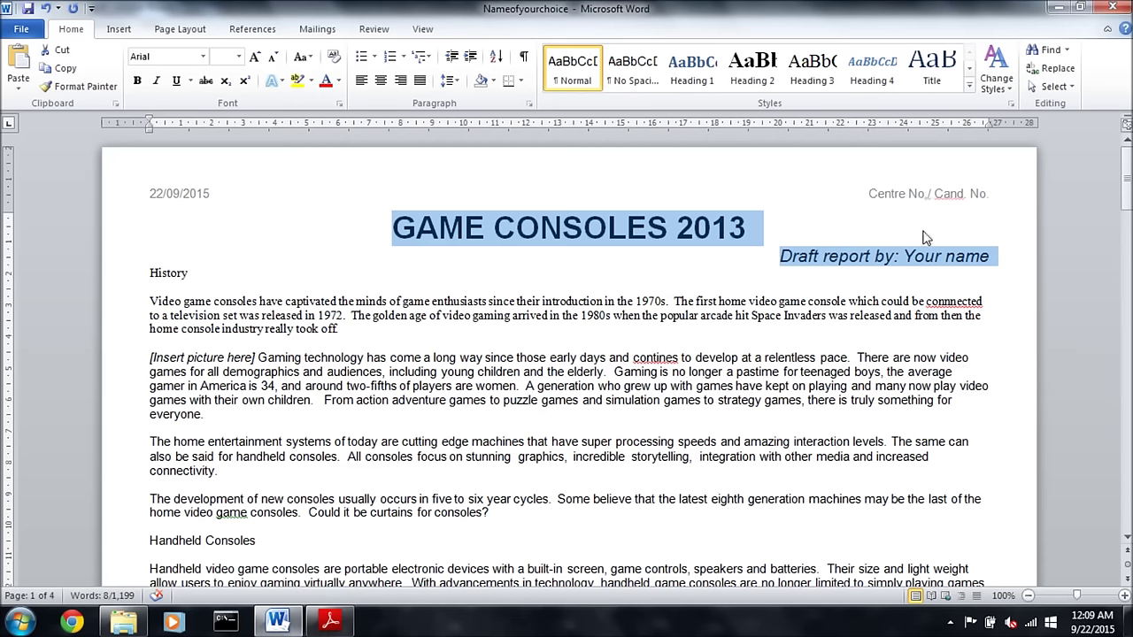
- Apply a three-column layout from this point forward via More Columns
{"action": "left_click", "coordinate": [998, 260]}
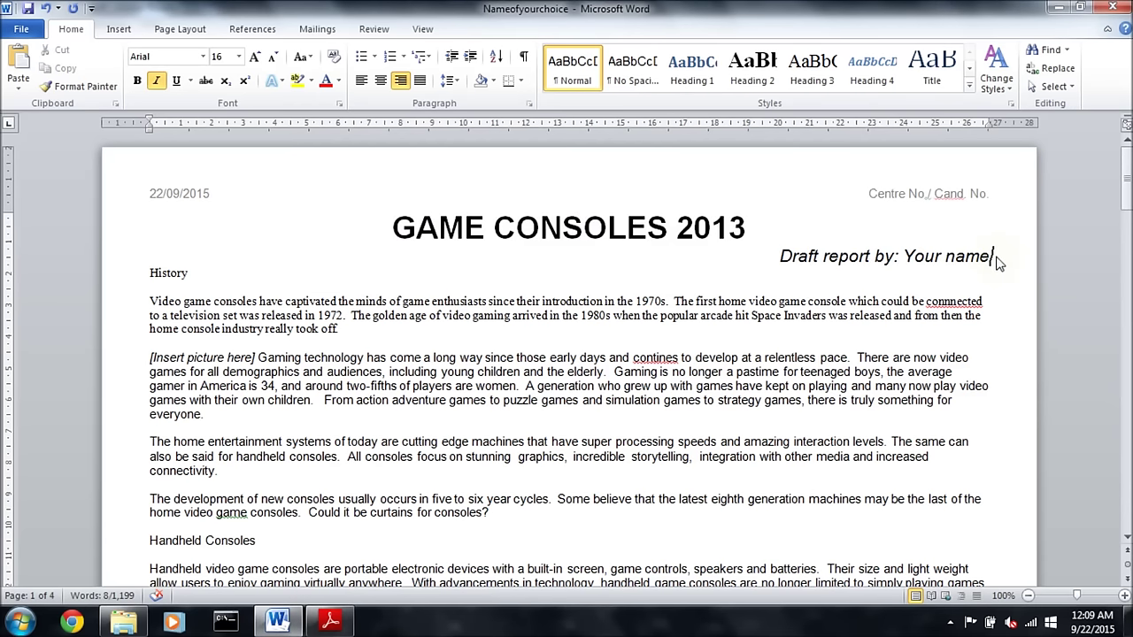
{"action": "left_click", "coordinate": [200, 29]}
{"action": "left_click", "coordinate": [250, 71]}
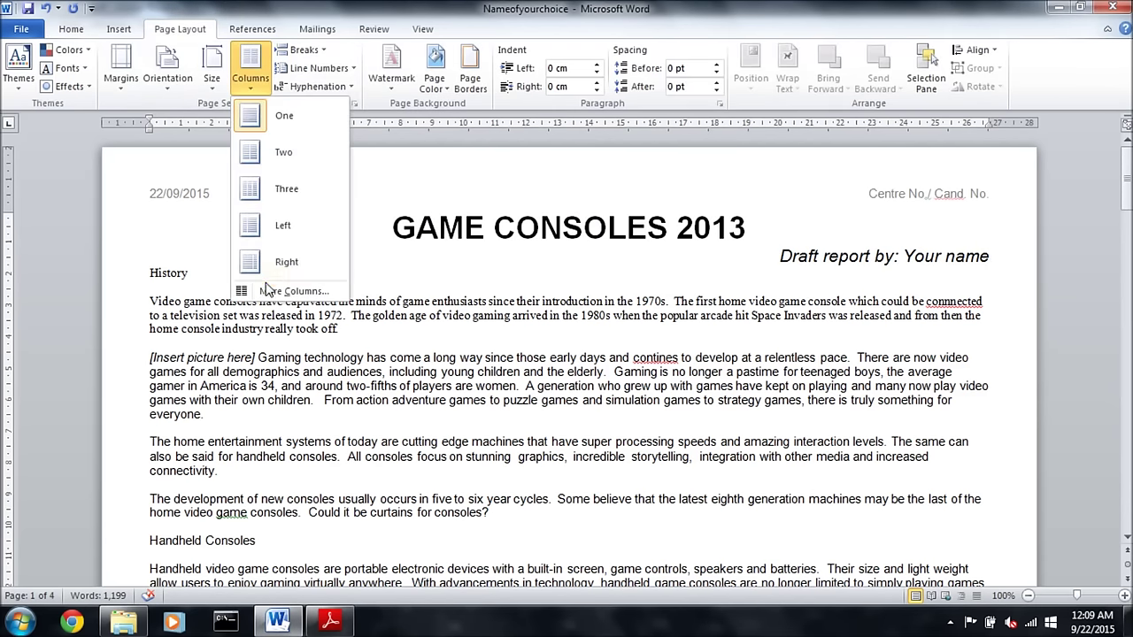
{"action": "left_click", "coordinate": [265, 290]}
{"action": "left_click", "coordinate": [566, 212]}
{"action": "left_click", "coordinate": [533, 392]}
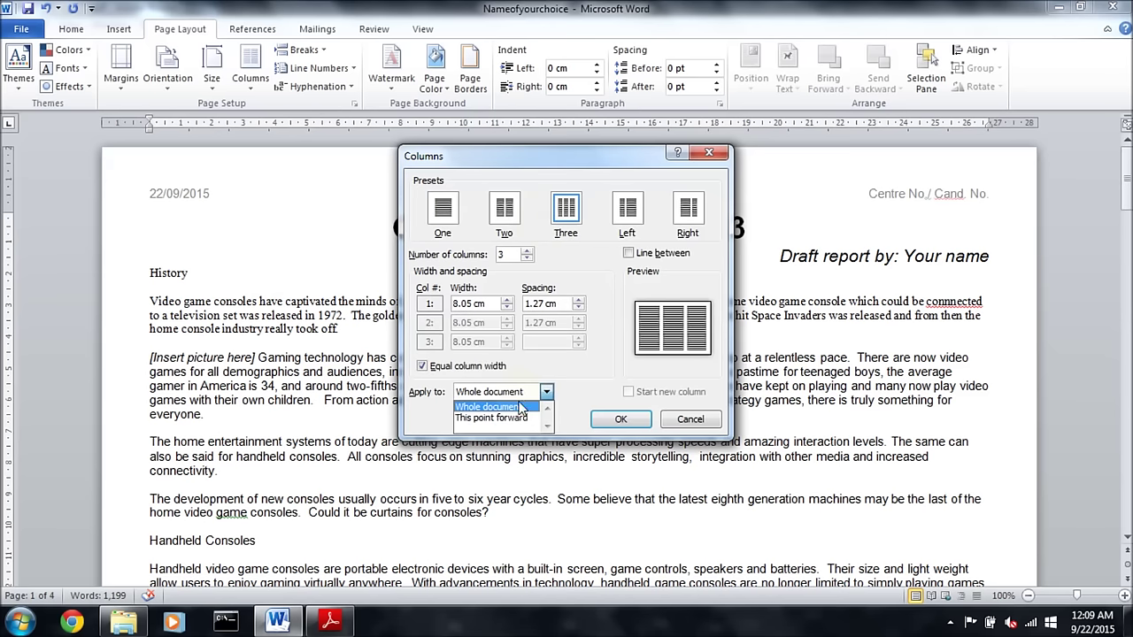
{"action": "left_click", "coordinate": [496, 418]}
{"action": "left_click", "coordinate": [621, 421]}
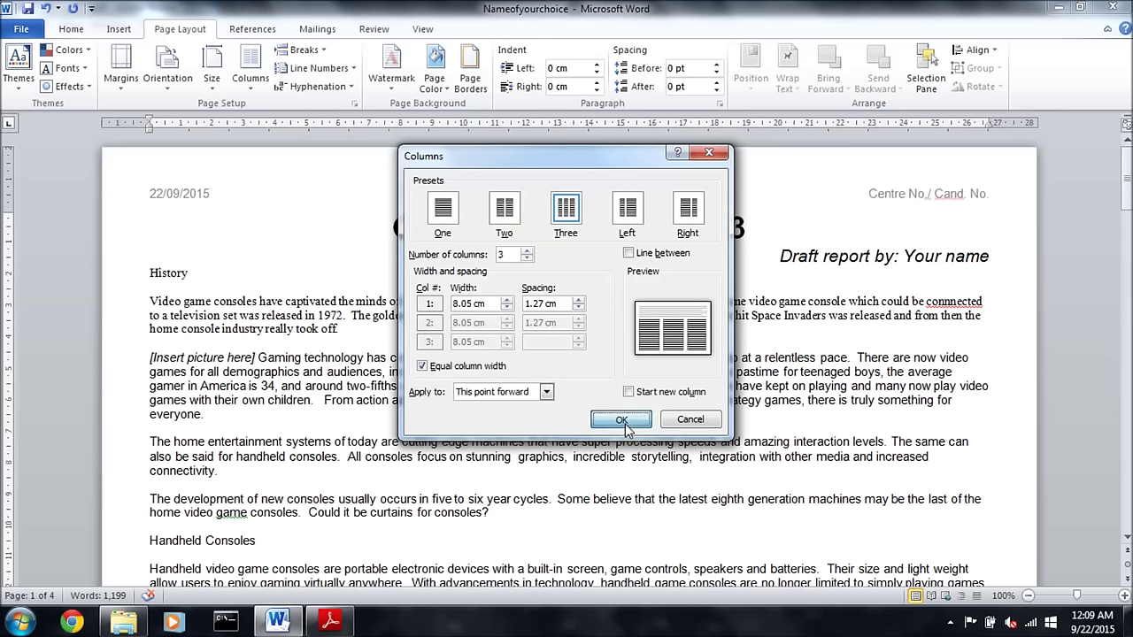
- Check the task 13 body text requirements and select the body text from History
{"action": "left_click", "coordinate": [284, 624]}
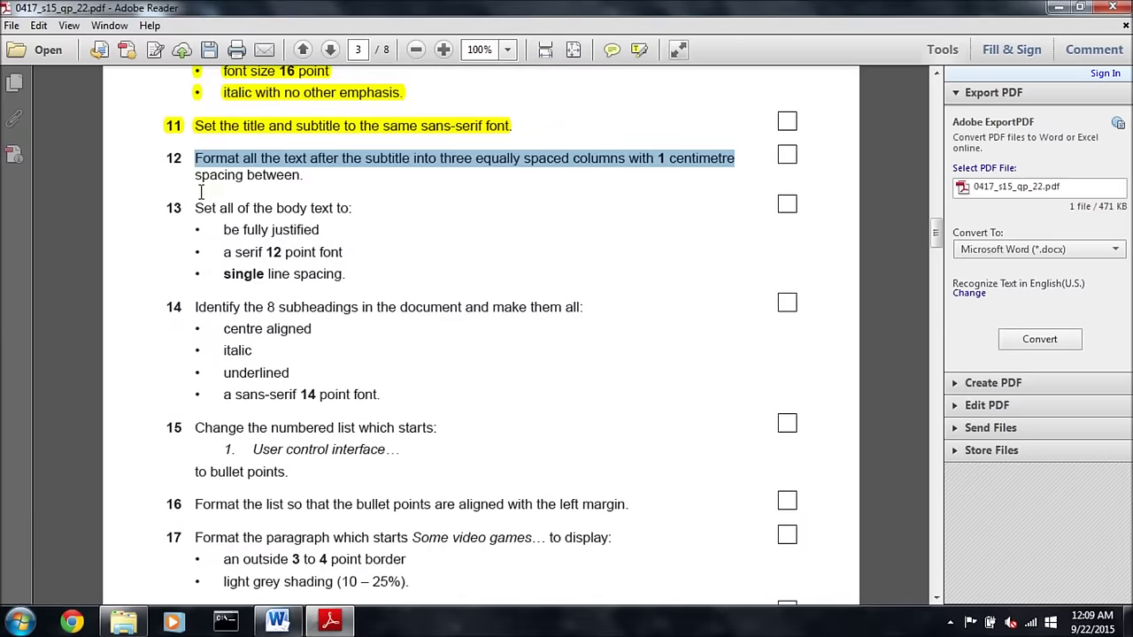
{"action": "left_click_drag", "start_coordinate": [201, 192], "coordinate": [287, 201]}
{"action": "left_click_drag", "start_coordinate": [223, 229], "coordinate": [329, 231]}
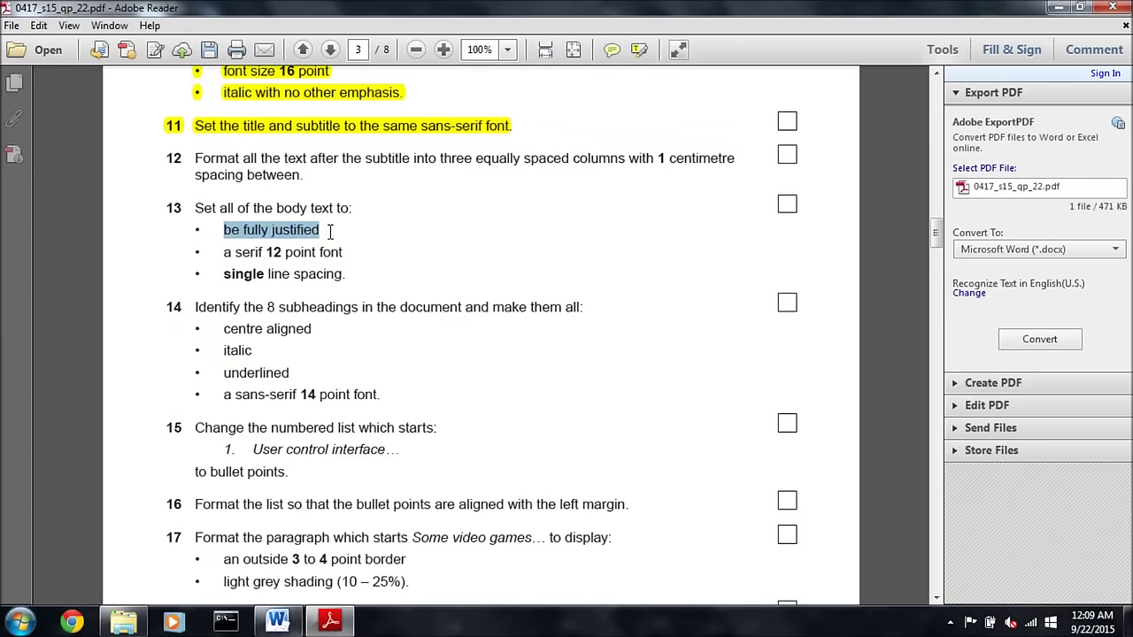
{"action": "left_click", "coordinate": [330, 622]}
{"action": "left_click", "coordinate": [277, 622]}
{"action": "mouse_move", "coordinate": [147, 293]}
{"action": "left_mouse_down"}
{"action": "mouse_move", "coordinate": [559, 421]}
{"action": "mouse_move", "coordinate": [483, 591]}
{"action": "left_mouse_up"}
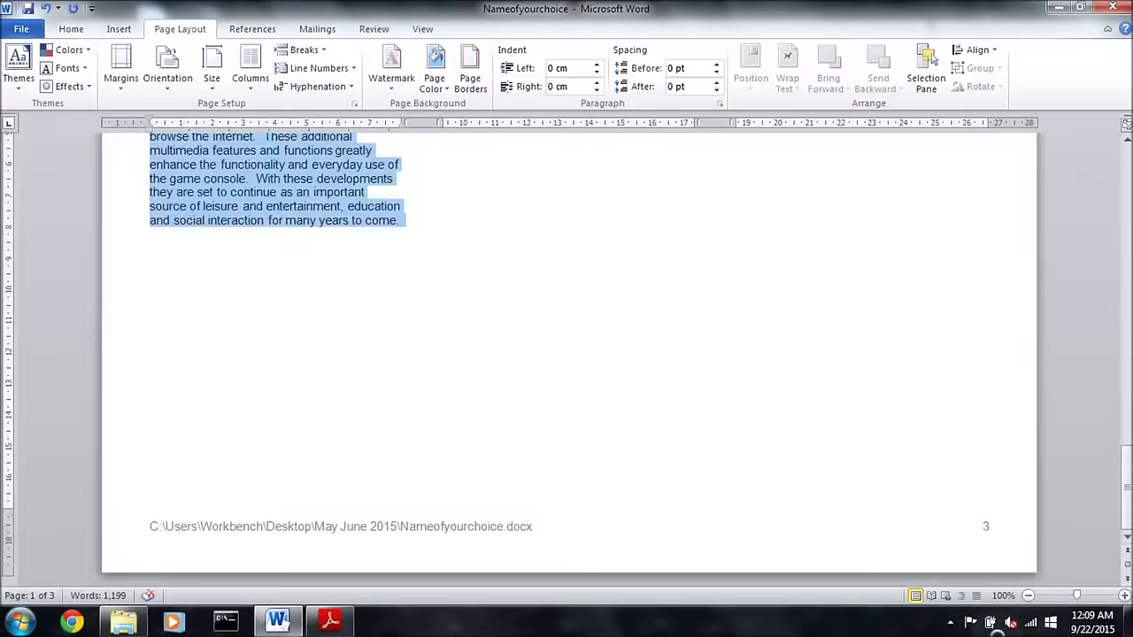
- Fully justify the selected body text
{"action": "scroll", "coordinate": [482, 324], "scroll_direction": "up", "scroll_amount": 5}
{"action": "scroll", "coordinate": [483, 325], "scroll_direction": "up", "scroll_amount": 15}
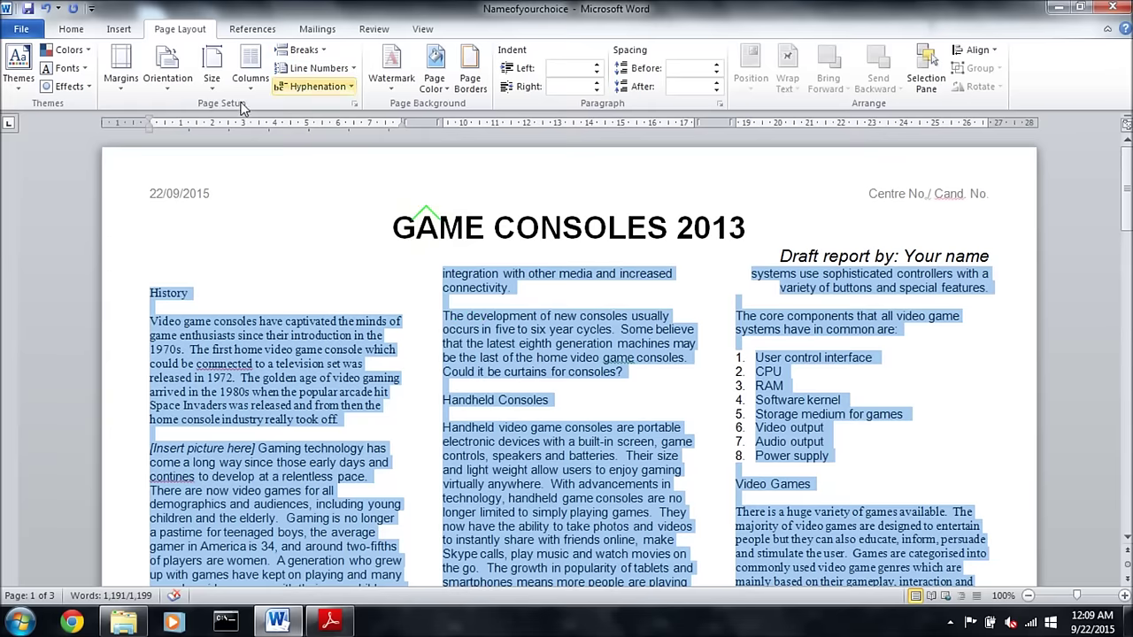
{"action": "left_click", "coordinate": [104, 34]}
{"action": "scroll", "coordinate": [104, 33], "scroll_direction": "up", "scroll_amount": 1}
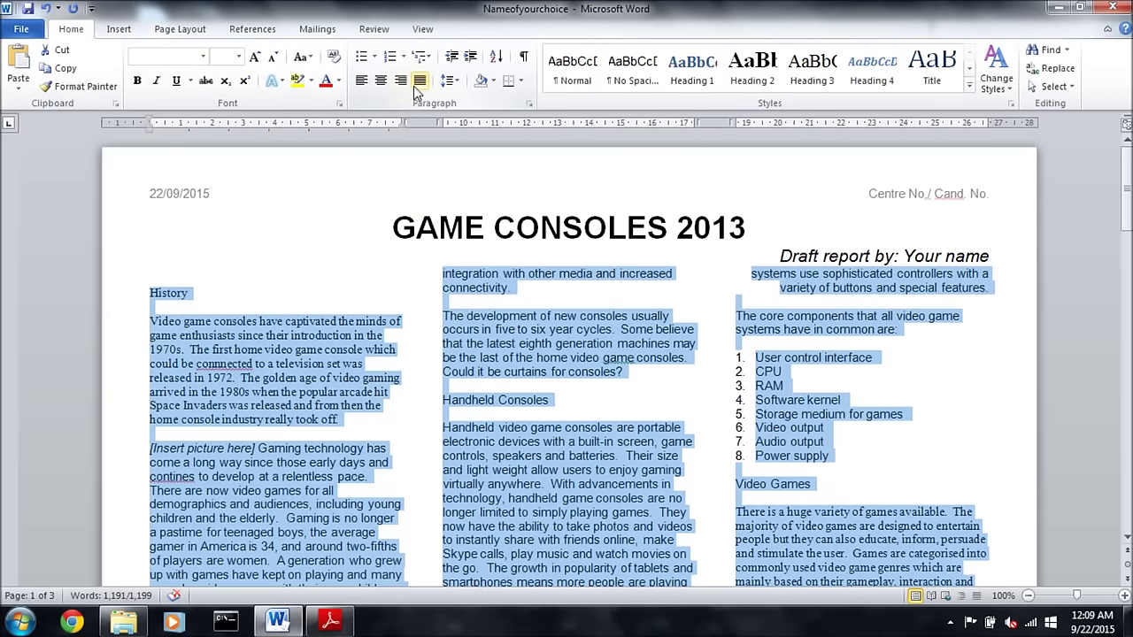
{"action": "left_click", "coordinate": [414, 86]}
- Set the body text to 12-point Times New Roman
{"action": "left_click", "coordinate": [281, 623]}
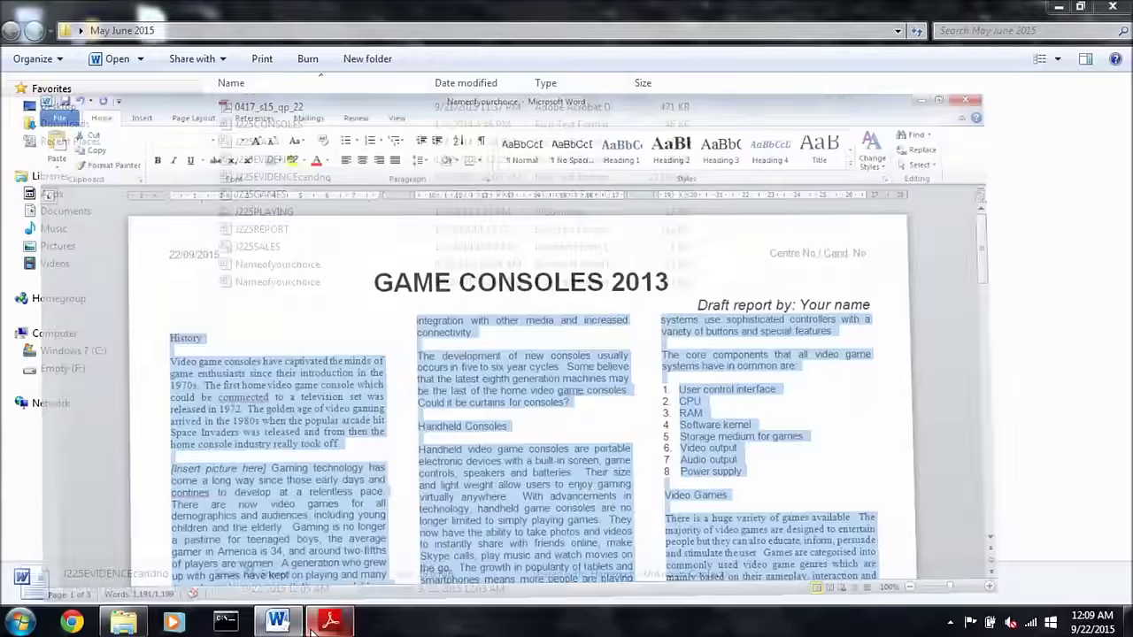
{"action": "left_click", "coordinate": [312, 624]}
{"action": "left_click_drag", "start_coordinate": [224, 252], "coordinate": [266, 253]}
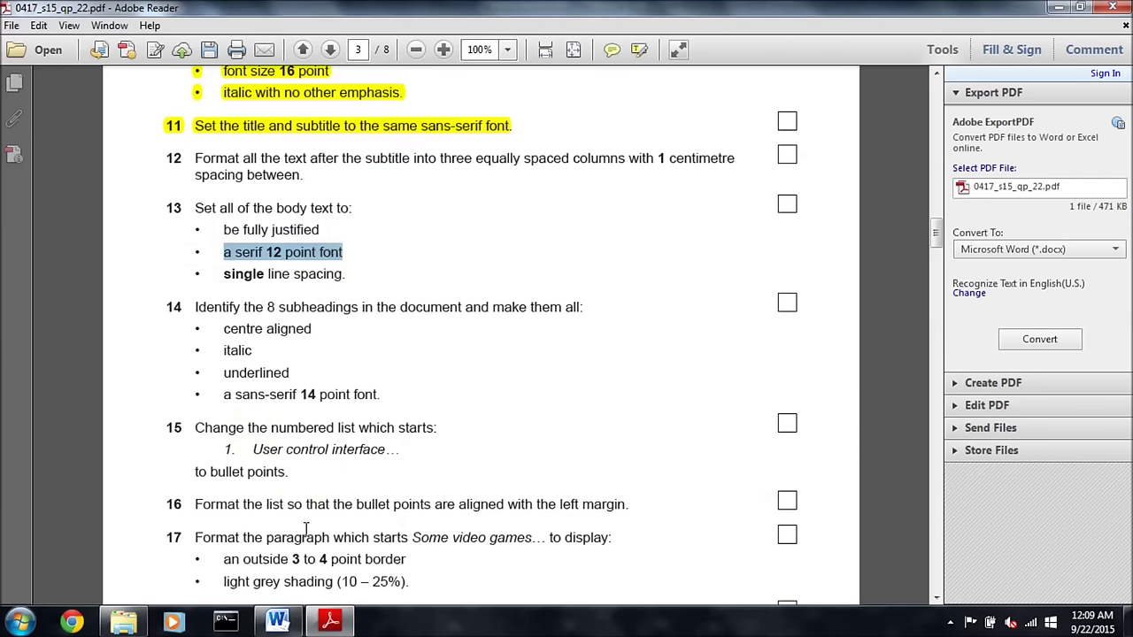
{"action": "left_click", "coordinate": [277, 622]}
{"action": "left_click", "coordinate": [238, 57]}
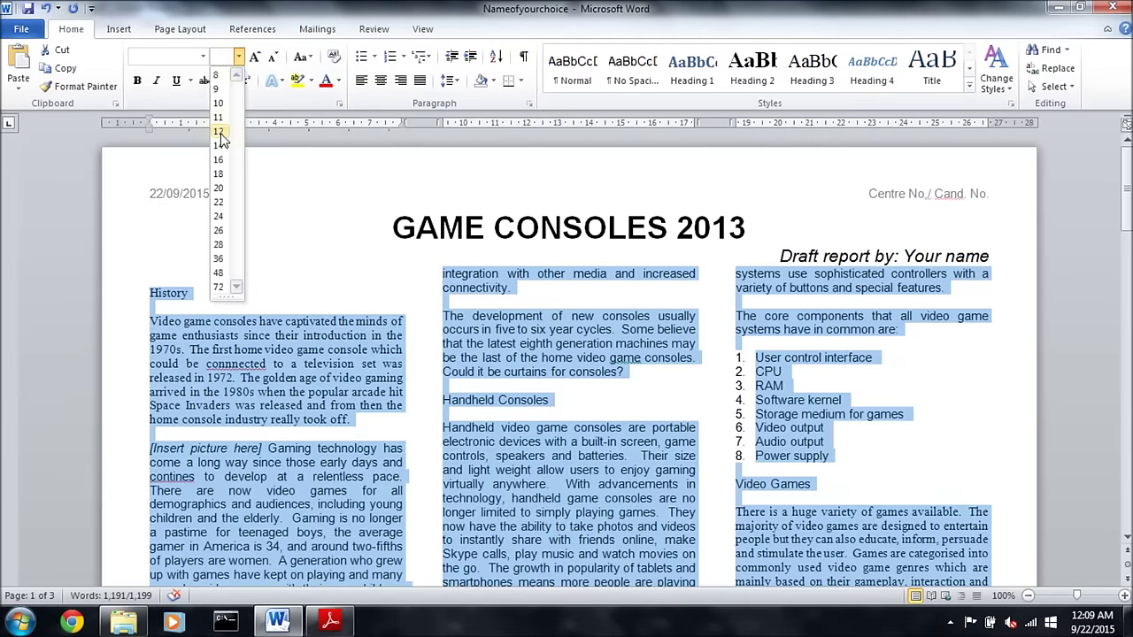
{"action": "left_click", "coordinate": [202, 57]}
{"action": "left_click", "coordinate": [217, 176]}
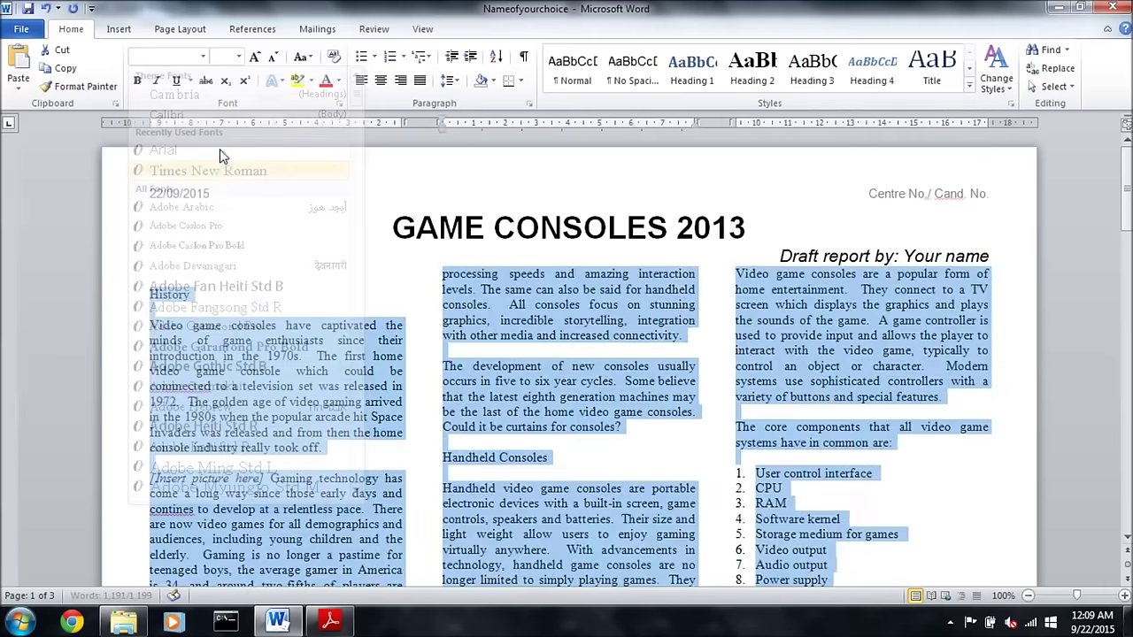
- Give the body text single (1.0) line spacing
{"action": "left_click", "coordinate": [329, 624]}
{"action": "left_click_drag", "start_coordinate": [211, 273], "coordinate": [351, 284]}
{"action": "left_click", "coordinate": [277, 623]}
{"action": "left_click", "coordinate": [449, 81]}
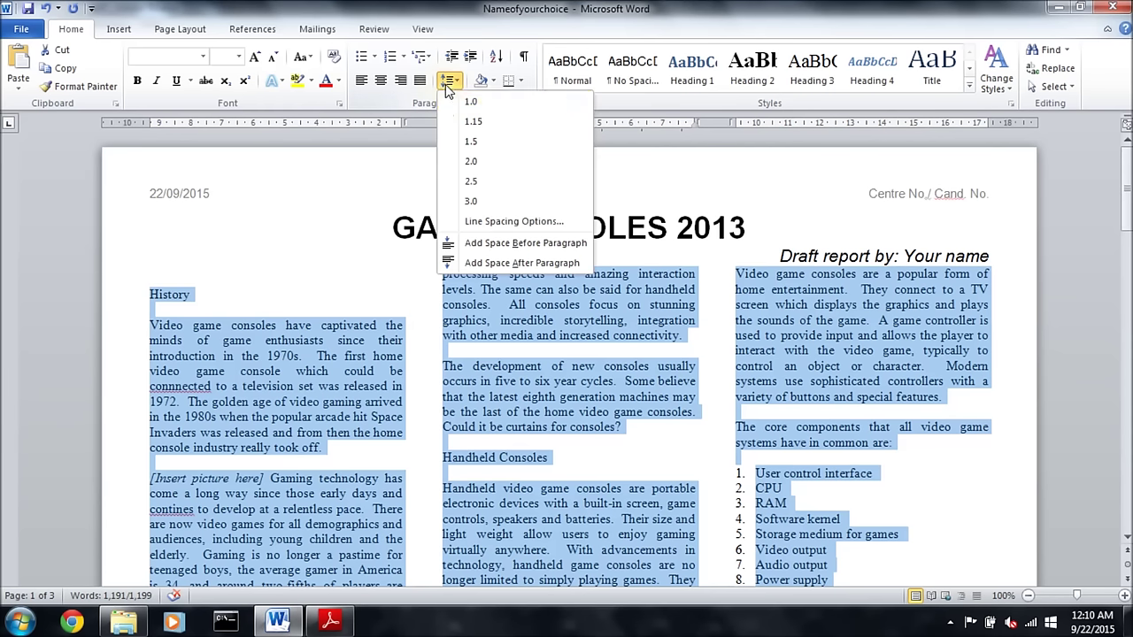
{"action": "left_click", "coordinate": [465, 107]}
- Select tasks 12 and 13 in the question paper for marking
{"action": "left_click", "coordinate": [328, 623]}
{"action": "left_click_drag", "start_coordinate": [172, 161], "coordinate": [358, 274]}
{"action": "right_click", "coordinate": [316, 269]}
- Highlight tasks 12 and 13 in yellow in the exam paper
{"action": "left_click_drag", "start_coordinate": [174, 168], "coordinate": [375, 268]}
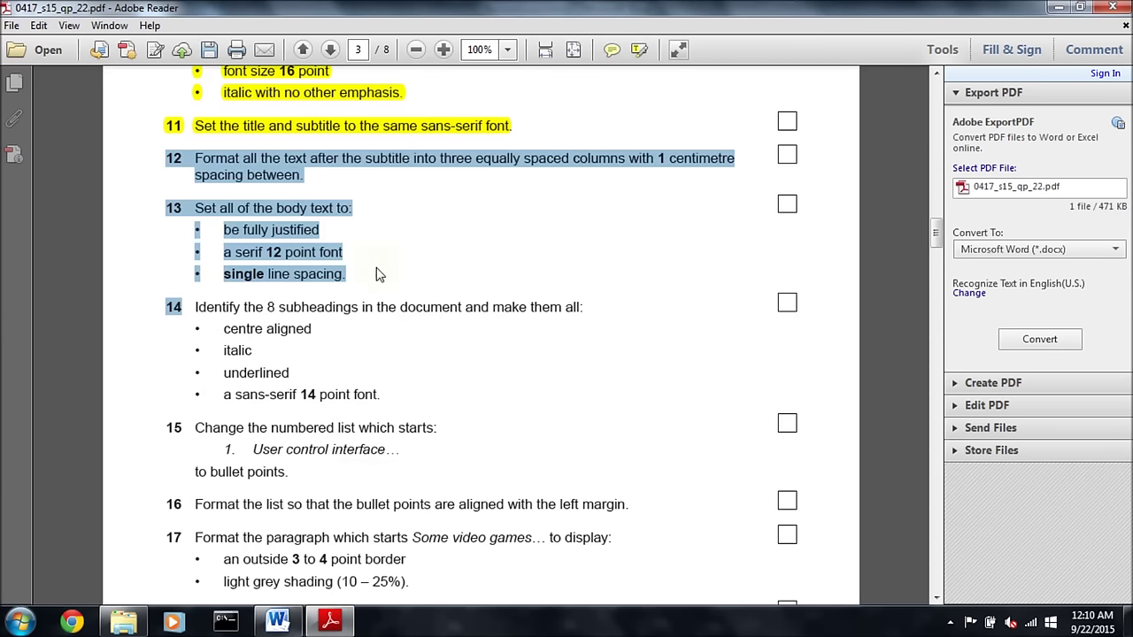
{"action": "right_click", "coordinate": [316, 255]}
{"action": "left_click", "coordinate": [357, 284]}
{"action": "scroll", "coordinate": [222, 186], "scroll_direction": "down", "scroll_amount": 3}
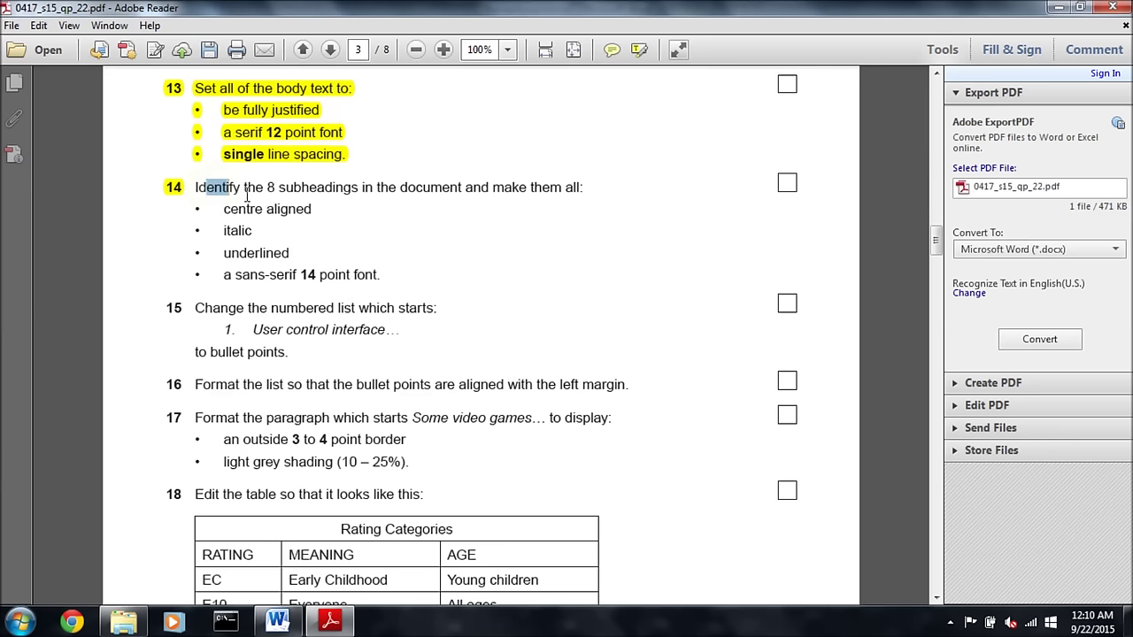
- Centre the History subheading after clearing its character formatting
{"action": "left_click_drag", "start_coordinate": [247, 197], "coordinate": [560, 199]}
{"action": "mouse_move", "coordinate": [224, 209]}
{"action": "left_mouse_down"}
{"action": "mouse_move", "coordinate": [269, 209]}
{"action": "mouse_move", "coordinate": [253, 231]}
{"action": "mouse_move", "coordinate": [195, 253]}
{"action": "left_mouse_up"}
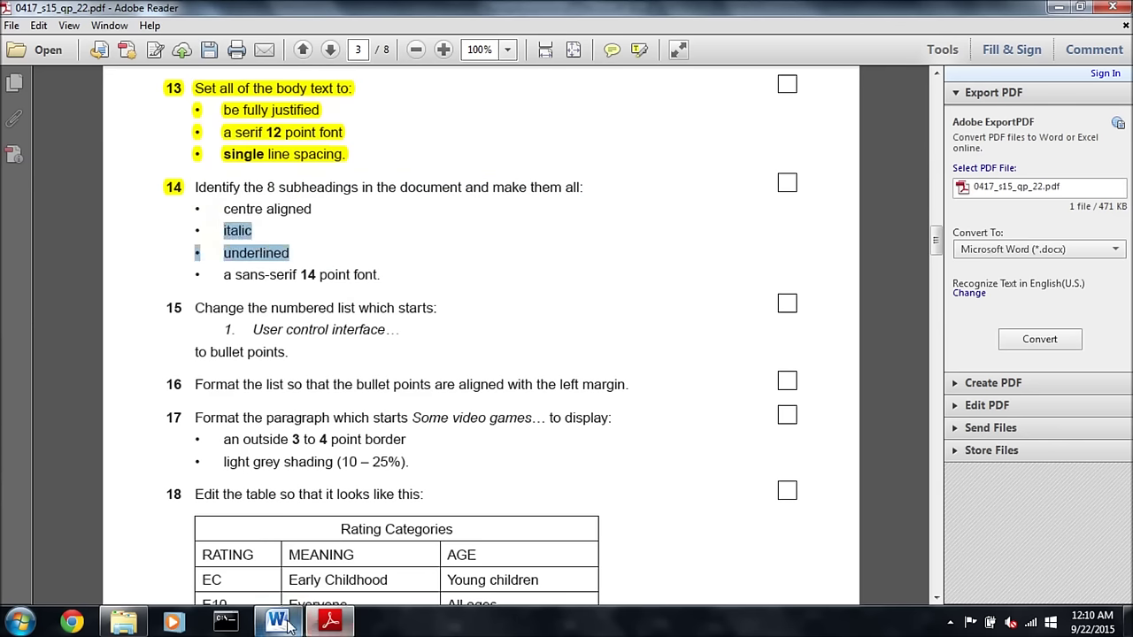
{"action": "left_click", "coordinate": [277, 622]}
{"action": "left_click", "coordinate": [197, 295]}
{"action": "key", "text": "ctrl+space"}
{"action": "key", "text": "ctrl+e"}
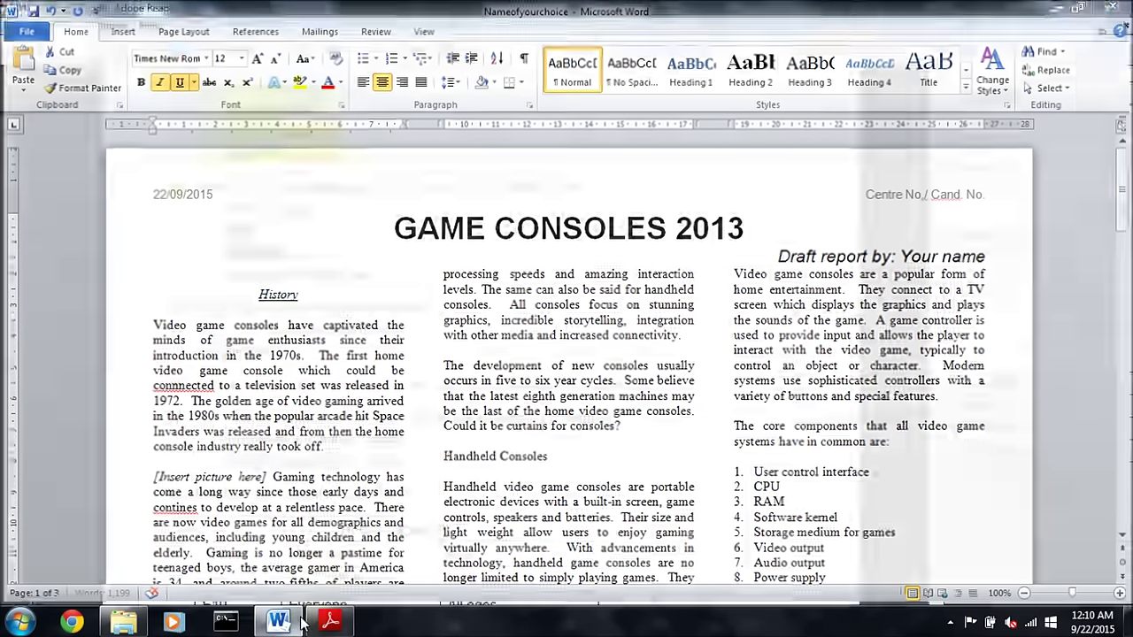
- Check the exam paper's requirement for sans-serif 14 point subheadings
{"action": "left_click", "coordinate": [330, 622]}
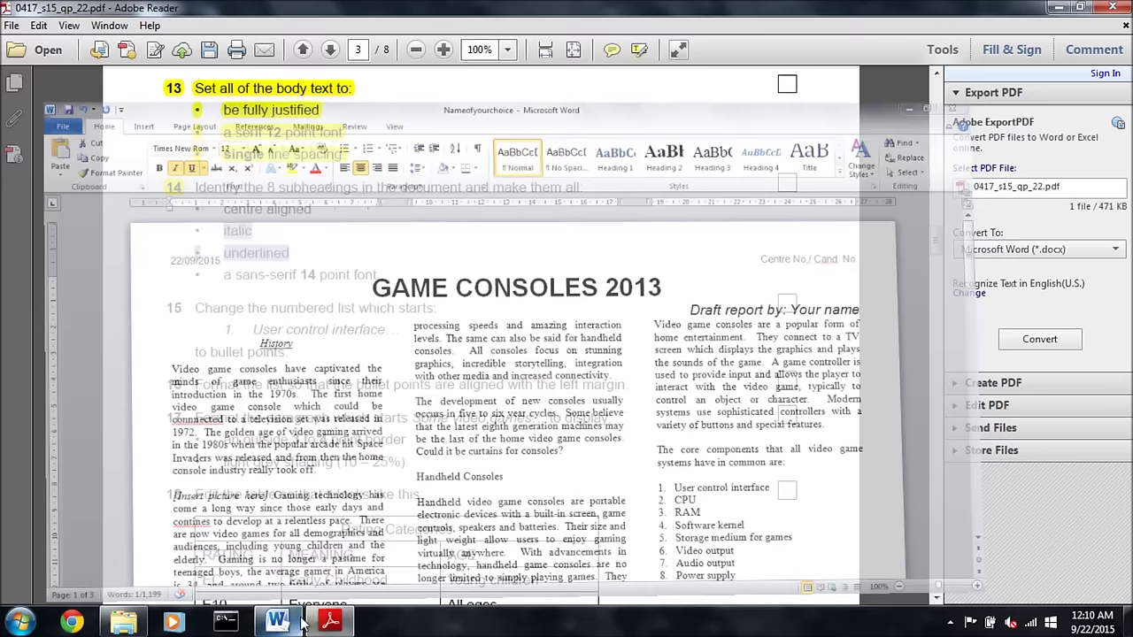
{"action": "mouse_move", "coordinate": [223, 275]}
{"action": "left_mouse_down"}
{"action": "mouse_move", "coordinate": [378, 275]}
{"action": "mouse_move", "coordinate": [383, 289]}
{"action": "left_mouse_up"}
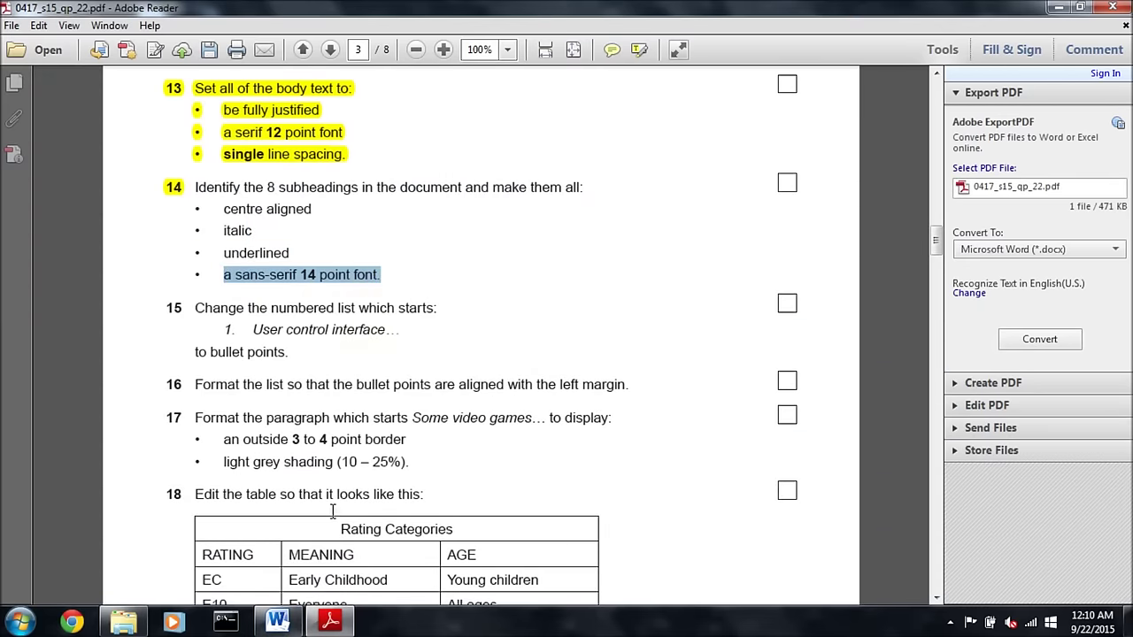
{"action": "left_click", "coordinate": [330, 621]}
- Set History to Arial 14 point and paint its formatting onto Handheld Consoles
{"action": "left_click", "coordinate": [277, 622]}
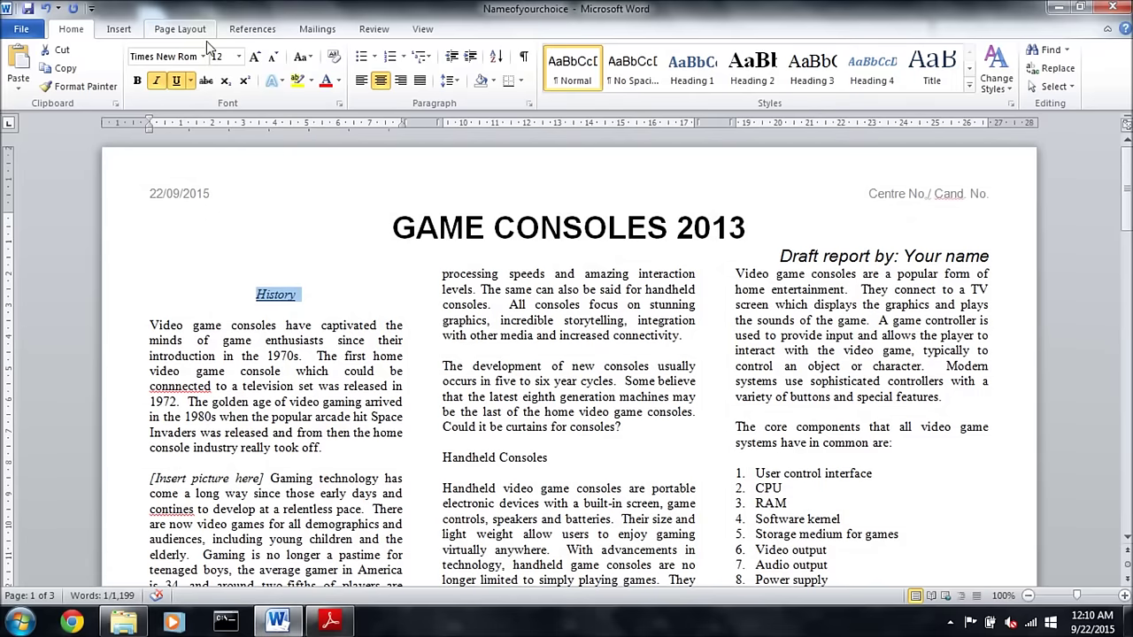
{"action": "left_click", "coordinate": [203, 57]}
{"action": "left_click", "coordinate": [164, 169]}
{"action": "left_click", "coordinate": [238, 56]}
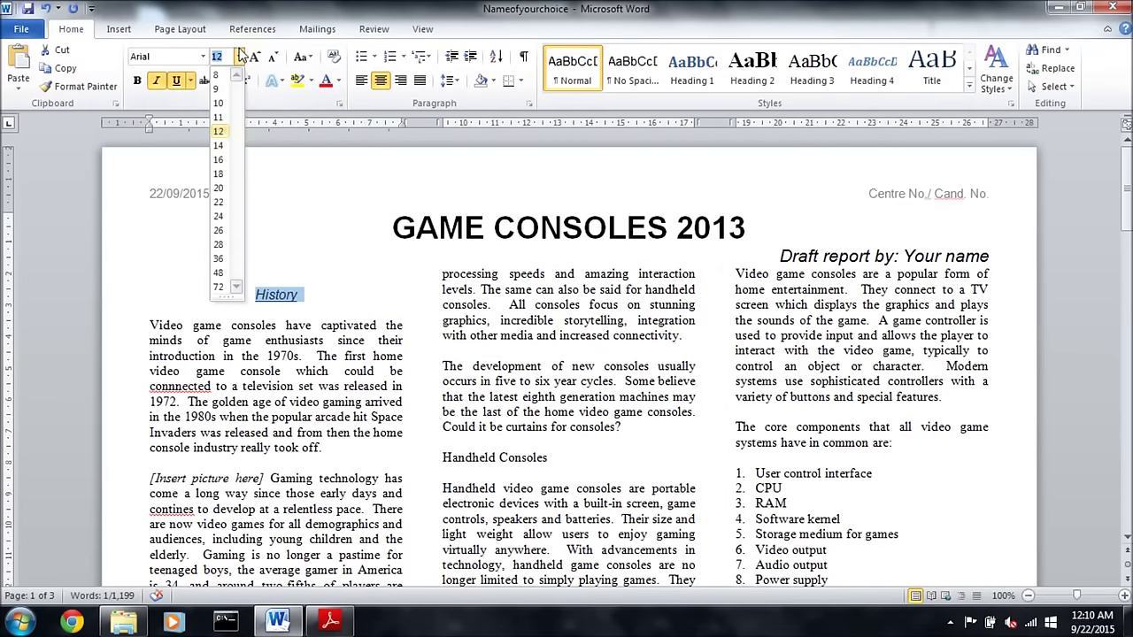
{"action": "left_click", "coordinate": [220, 146]}
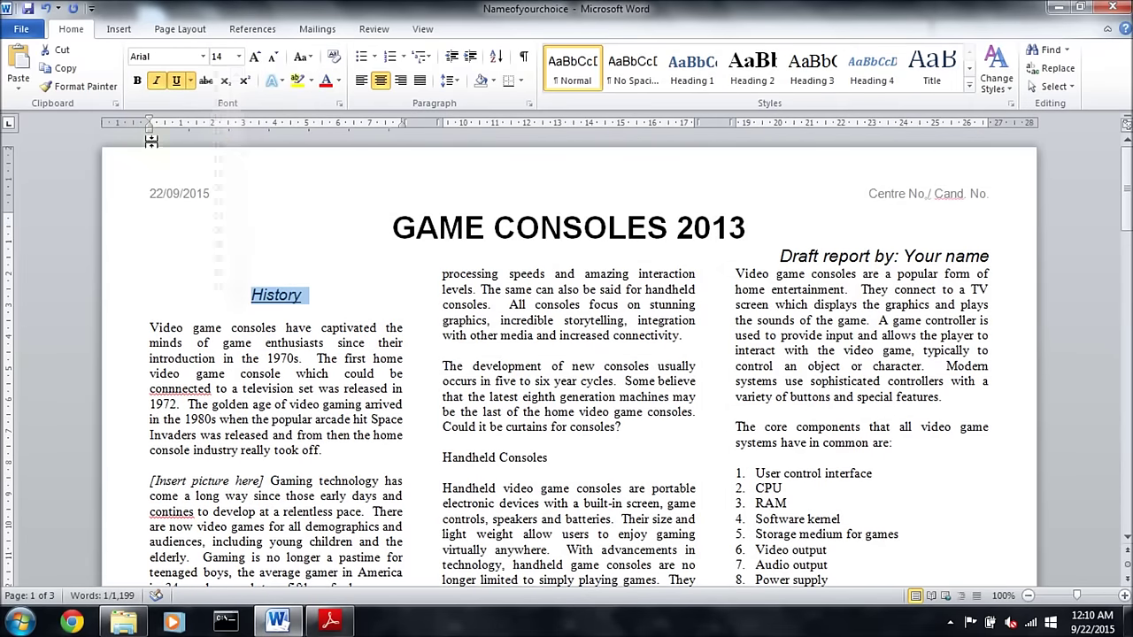
{"action": "left_click", "coordinate": [80, 86]}
{"action": "left_click_drag", "start_coordinate": [442, 458], "coordinate": [549, 458]}
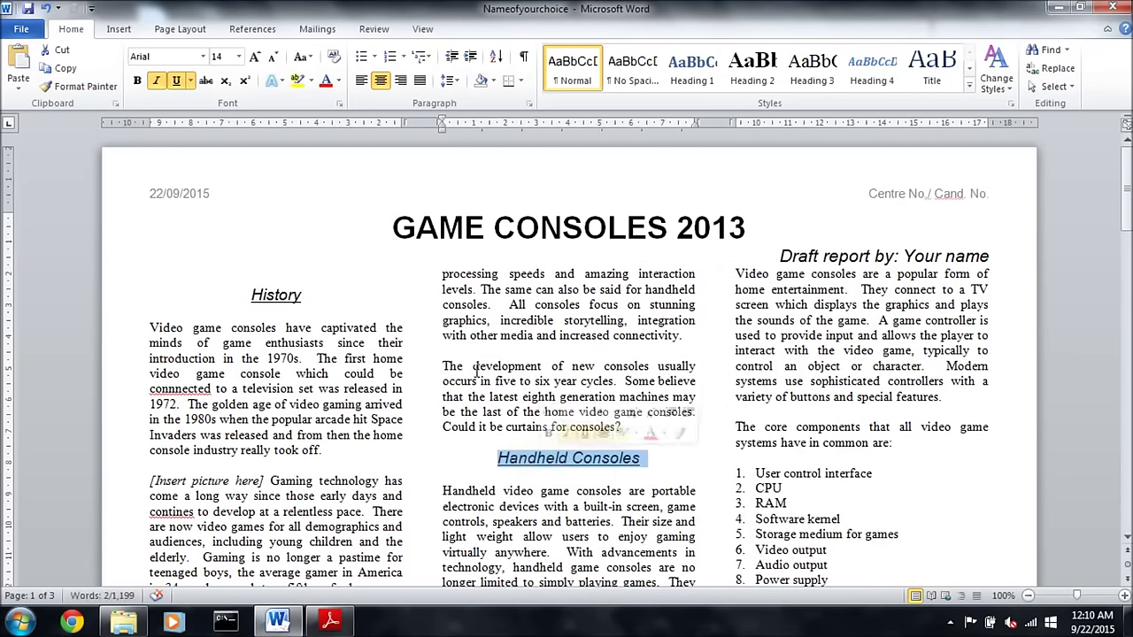
- Paint the subheading formatting onto the next two subheadings further down the report
{"action": "scroll", "coordinate": [549, 458], "scroll_direction": "down", "scroll_amount": 3}
{"action": "left_click", "coordinate": [102, 86]}
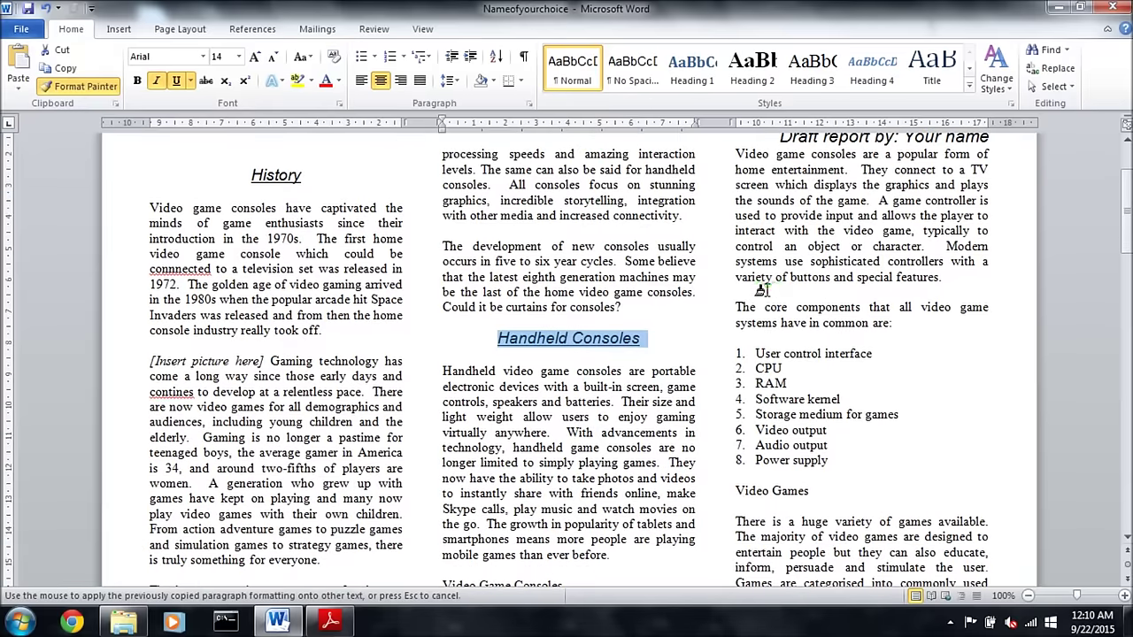
{"action": "left_click_drag", "start_coordinate": [734, 490], "coordinate": [808, 491]}
{"action": "scroll", "coordinate": [808, 490], "scroll_direction": "down", "scroll_amount": 4}
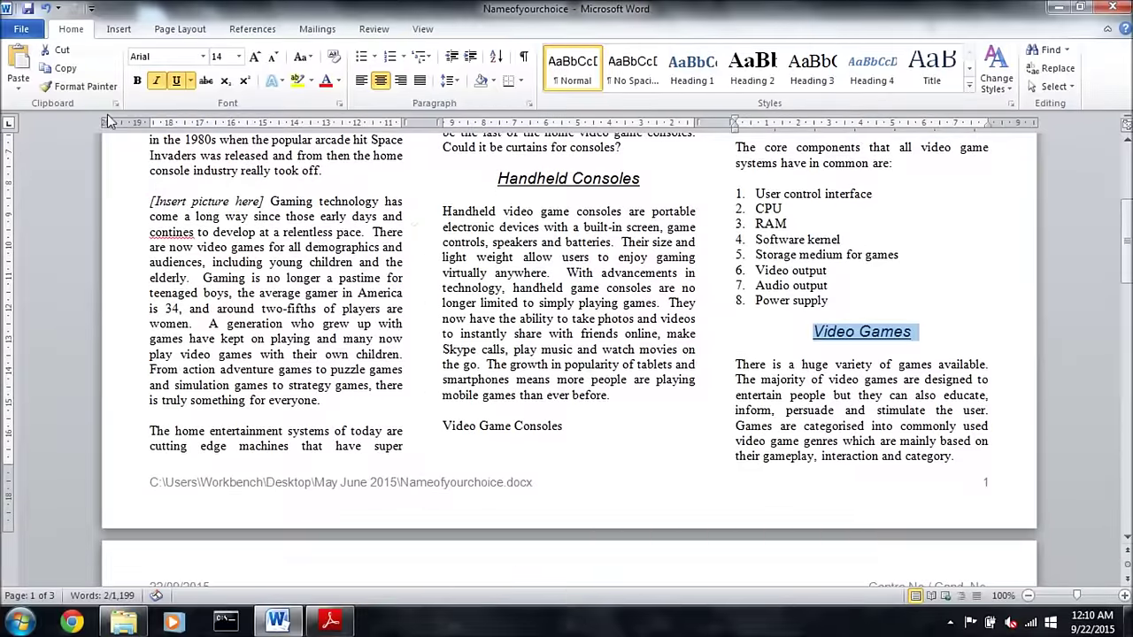
{"action": "left_click", "coordinate": [99, 88]}
{"action": "left_click_drag", "start_coordinate": [441, 427], "coordinate": [563, 427]}
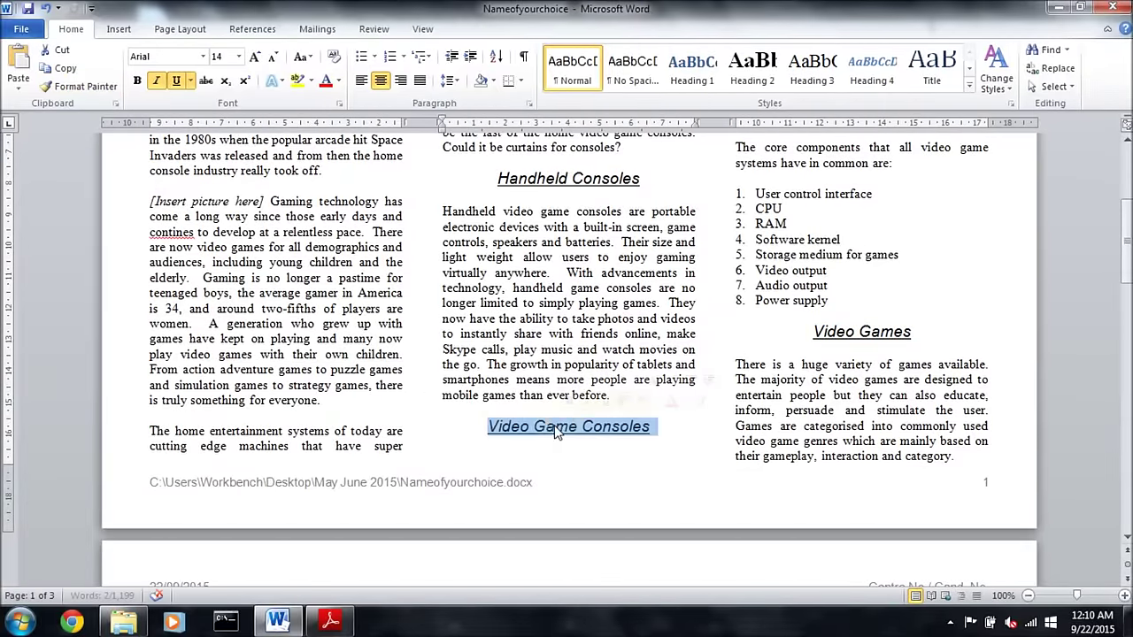
- Paint the copied subheading formatting onto the Online Gaming subheading
{"action": "scroll", "coordinate": [460, 354], "scroll_direction": "down", "scroll_amount": 5}
{"action": "scroll", "coordinate": [372, 135], "scroll_direction": "down", "scroll_amount": 4}
{"action": "scroll", "coordinate": [372, 134], "scroll_direction": "down", "scroll_amount": 1}
{"action": "left_click", "coordinate": [81, 86]}
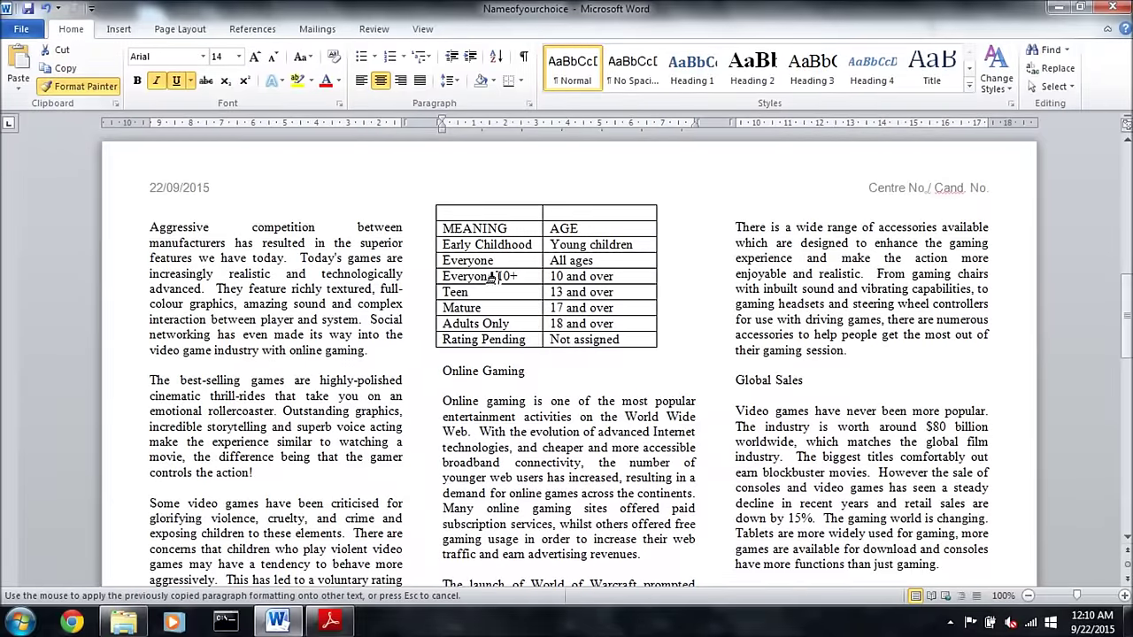
{"action": "left_click_drag", "start_coordinate": [477, 370], "coordinate": [519, 363]}
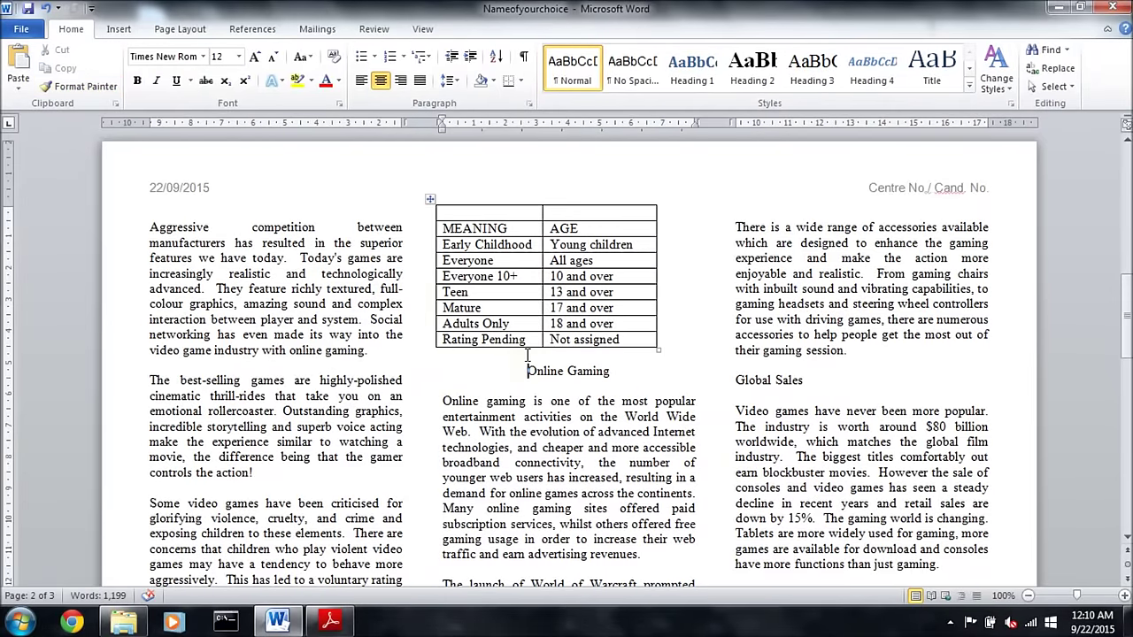
- Copy the Video Game Consoles heading formatting and paint it onto a lower line
{"action": "scroll", "coordinate": [489, 352], "scroll_direction": "up", "scroll_amount": 3}
{"action": "scroll", "coordinate": [531, 293], "scroll_direction": "down", "scroll_amount": 3}
{"action": "scroll", "coordinate": [567, 266], "scroll_direction": "down", "scroll_amount": 1}
{"action": "scroll", "coordinate": [596, 232], "scroll_direction": "up", "scroll_amount": 3}
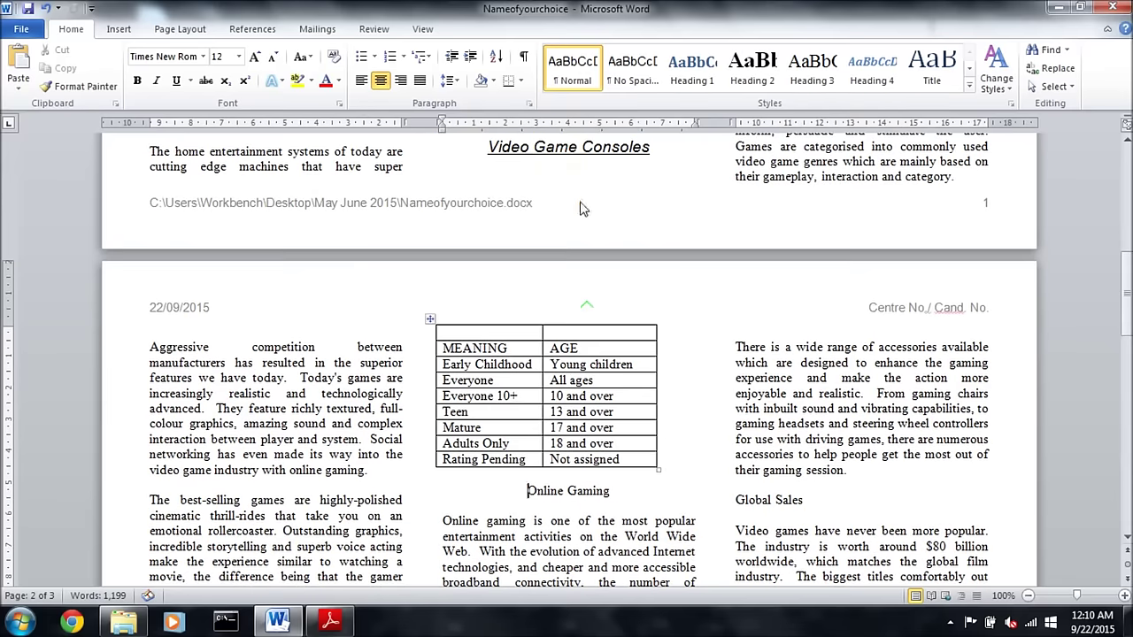
{"action": "mouse_move", "coordinate": [488, 147]}
{"action": "left_mouse_down"}
{"action": "mouse_move", "coordinate": [655, 147]}
{"action": "mouse_move", "coordinate": [532, 147]}
{"action": "left_mouse_up"}
{"action": "left_click", "coordinate": [660, 147]}
{"action": "left_click", "coordinate": [531, 147]}
{"action": "left_click", "coordinate": [77, 96]}
{"action": "scroll", "coordinate": [478, 337], "scroll_direction": "down", "scroll_amount": 3}
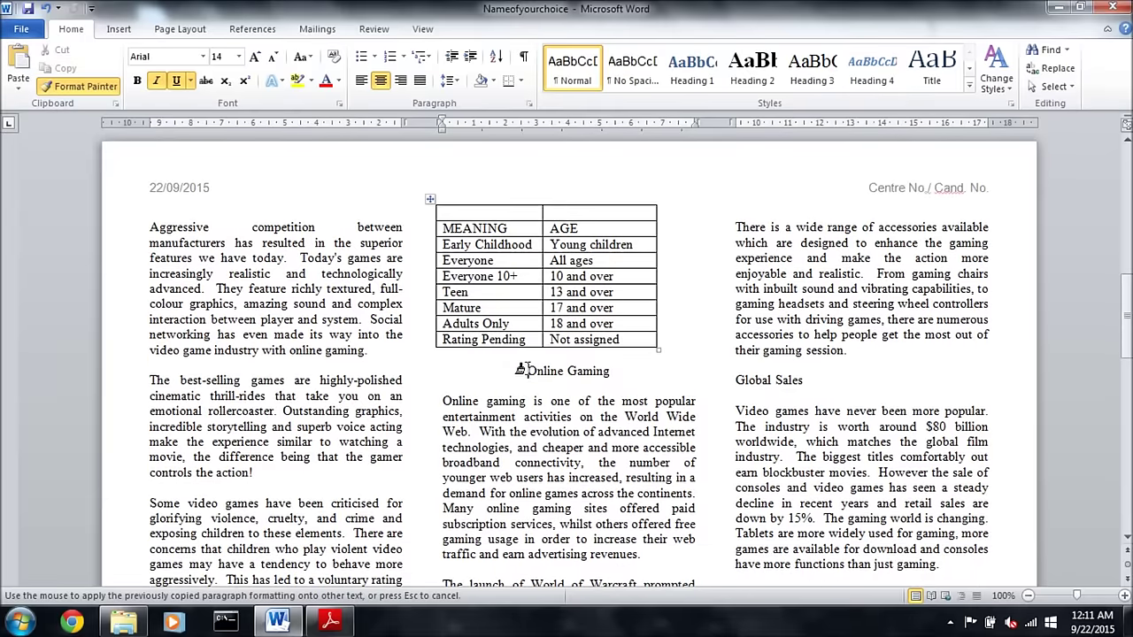
{"action": "left_click_drag", "start_coordinate": [517, 371], "coordinate": [612, 372]}
- Paint Online Gaming's subheading formatting onto Global Sales and select the following subheadings
{"action": "scroll", "coordinate": [649, 363], "scroll_direction": "down", "scroll_amount": 3}
{"action": "left_click", "coordinate": [78, 87]}
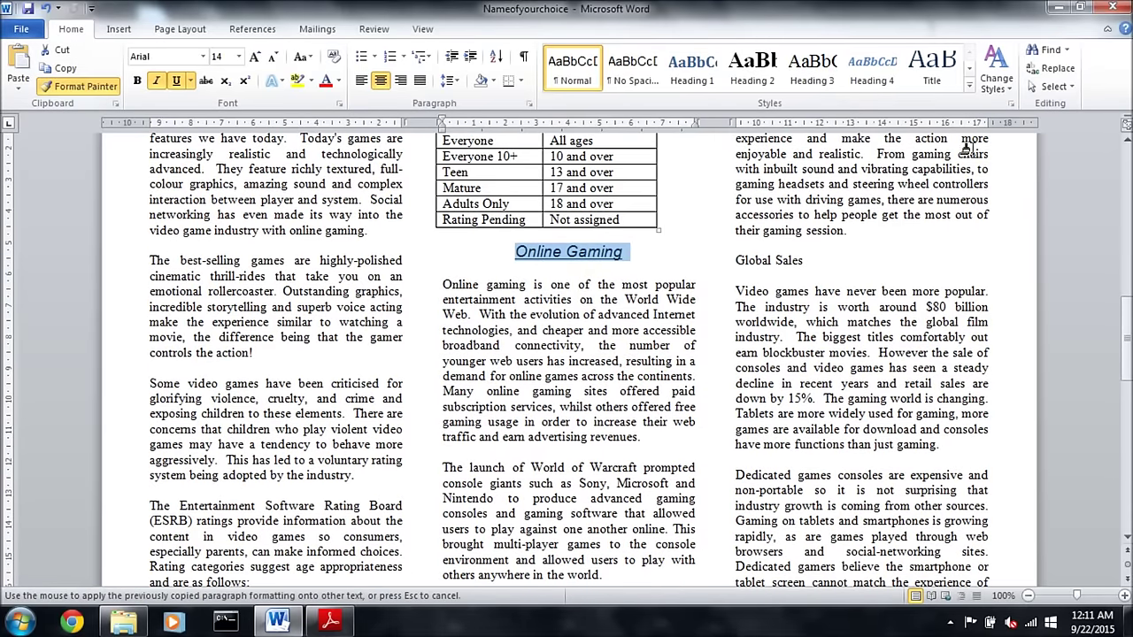
{"action": "left_click_drag", "start_coordinate": [734, 262], "coordinate": [804, 261]}
{"action": "scroll", "coordinate": [797, 283], "scroll_direction": "down", "scroll_amount": 6}
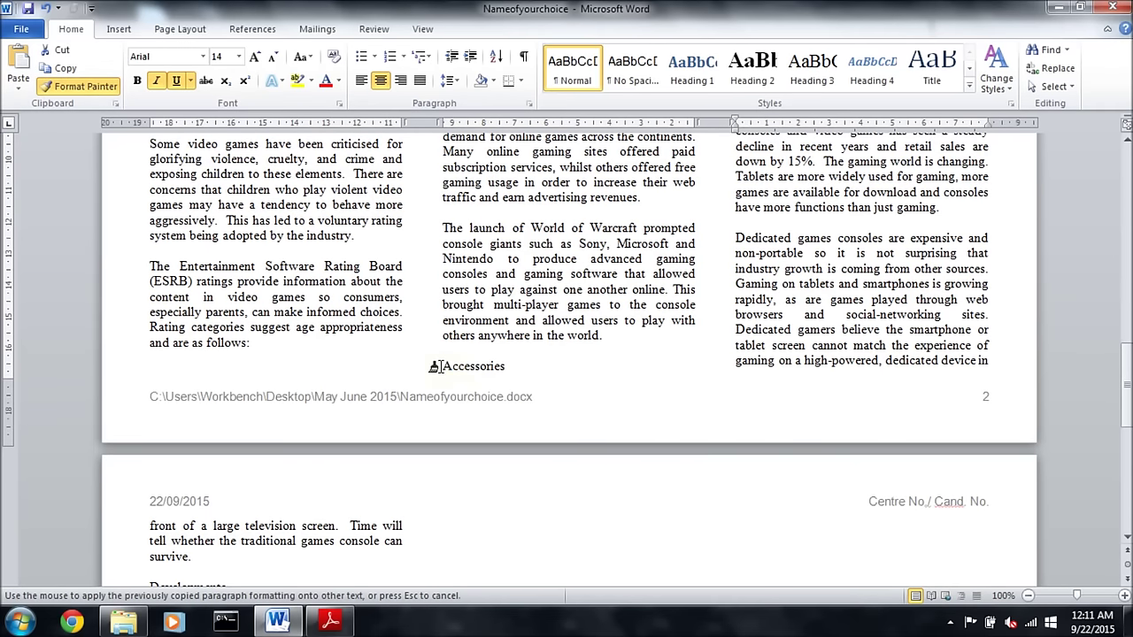
{"action": "left_click_drag", "start_coordinate": [433, 366], "coordinate": [509, 367]}
{"action": "scroll", "coordinate": [518, 379], "scroll_direction": "down", "scroll_amount": 7}
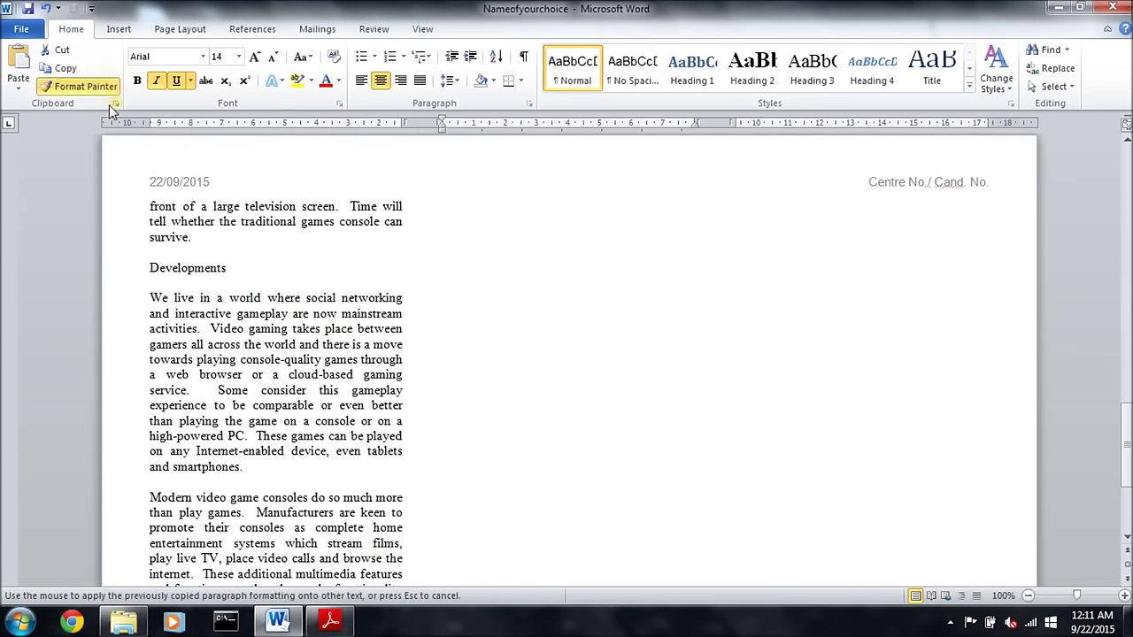
{"action": "left_click_drag", "start_coordinate": [139, 280], "coordinate": [144, 265]}
- Scroll back up through the report to review the formatted subheadings
{"action": "scroll", "coordinate": [263, 271], "scroll_direction": "down", "scroll_amount": 5}
{"action": "scroll", "coordinate": [283, 283], "scroll_direction": "up", "scroll_amount": 14}
{"action": "scroll", "coordinate": [593, 317], "scroll_direction": "up", "scroll_amount": 9}
{"action": "scroll", "coordinate": [598, 321], "scroll_direction": "up", "scroll_amount": 10}
{"action": "scroll", "coordinate": [599, 321], "scroll_direction": "up", "scroll_amount": 5}
{"action": "scroll", "coordinate": [599, 316], "scroll_direction": "up", "scroll_amount": 4}
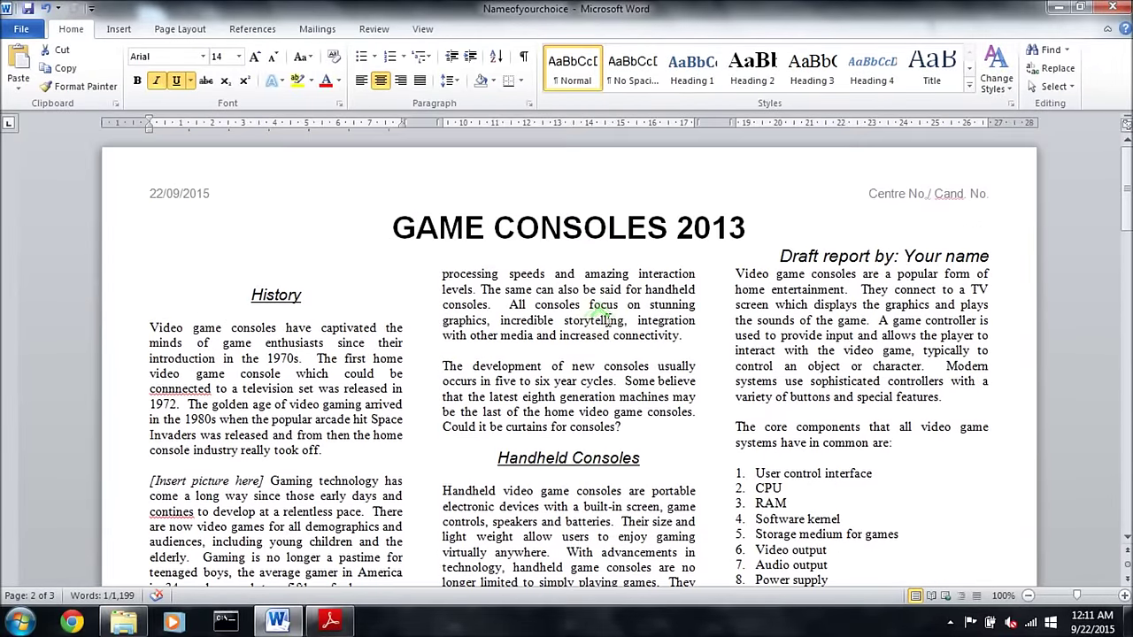
- Highlight task 14 in yellow on the exam paper to mark it done
{"action": "left_click", "coordinate": [317, 627]}
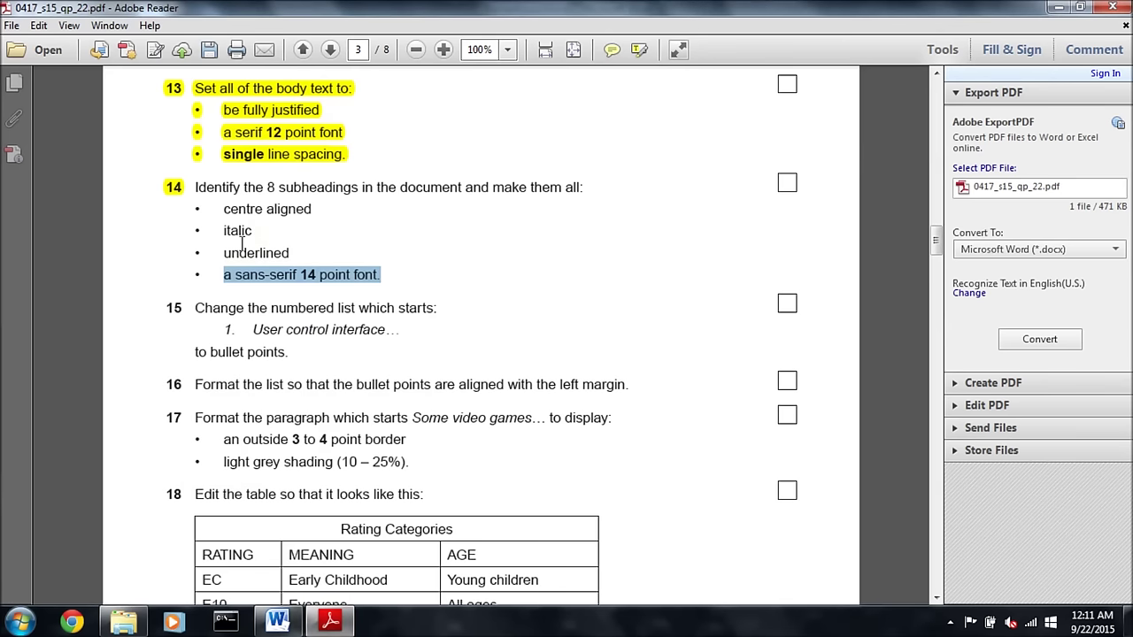
{"action": "left_click_drag", "start_coordinate": [192, 188], "coordinate": [380, 277]}
{"action": "right_click", "coordinate": [375, 279]}
{"action": "left_click", "coordinate": [416, 306]}
- Read task 15's list example, then select the eight numbered component items in Word
{"action": "scroll", "coordinate": [328, 273], "scroll_direction": "down", "scroll_amount": 2}
{"action": "scroll", "coordinate": [328, 273], "scroll_direction": "down", "scroll_amount": 1}
{"action": "left_click_drag", "start_coordinate": [195, 187], "coordinate": [403, 197]}
{"action": "left_click", "coordinate": [254, 210]}
{"action": "left_click_drag", "start_coordinate": [254, 210], "coordinate": [397, 217]}
{"action": "left_click", "coordinate": [185, 237]}
{"action": "left_click", "coordinate": [277, 621]}
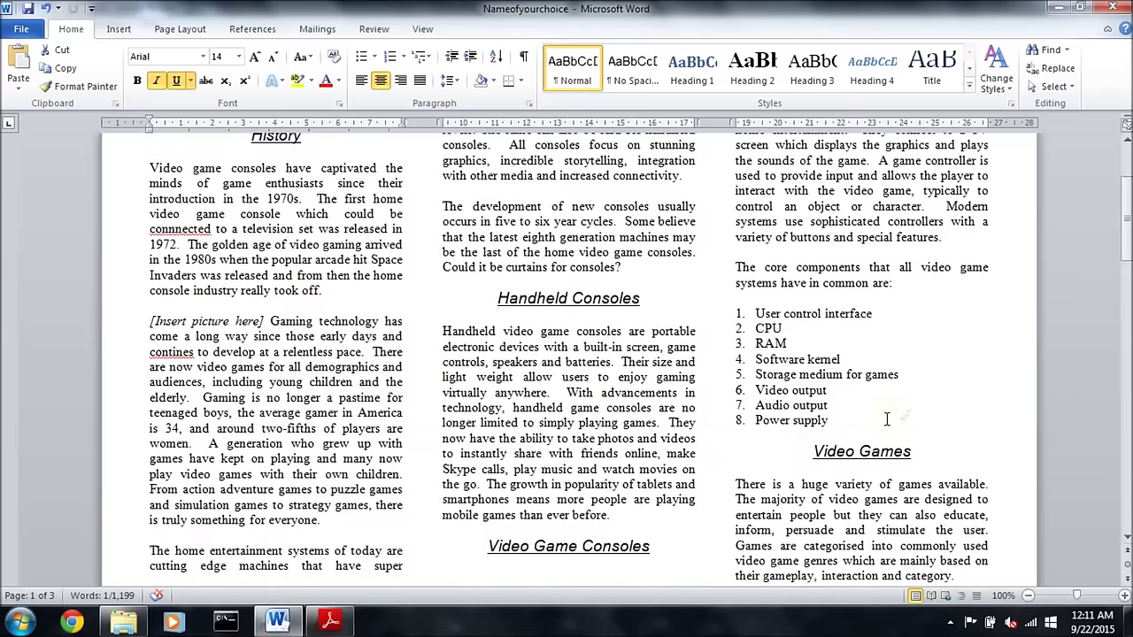
{"action": "left_click_drag", "start_coordinate": [752, 313], "coordinate": [829, 421]}
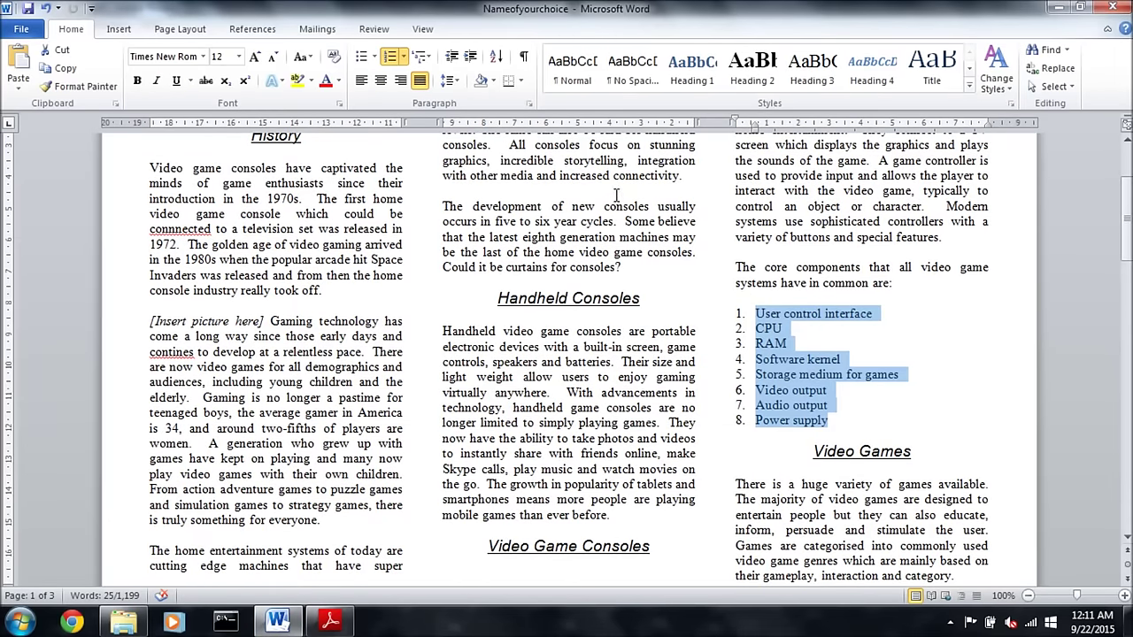
- Bullet the eight component items and drag their indent to the left margin, checking task 16
{"action": "left_click", "coordinate": [361, 57]}
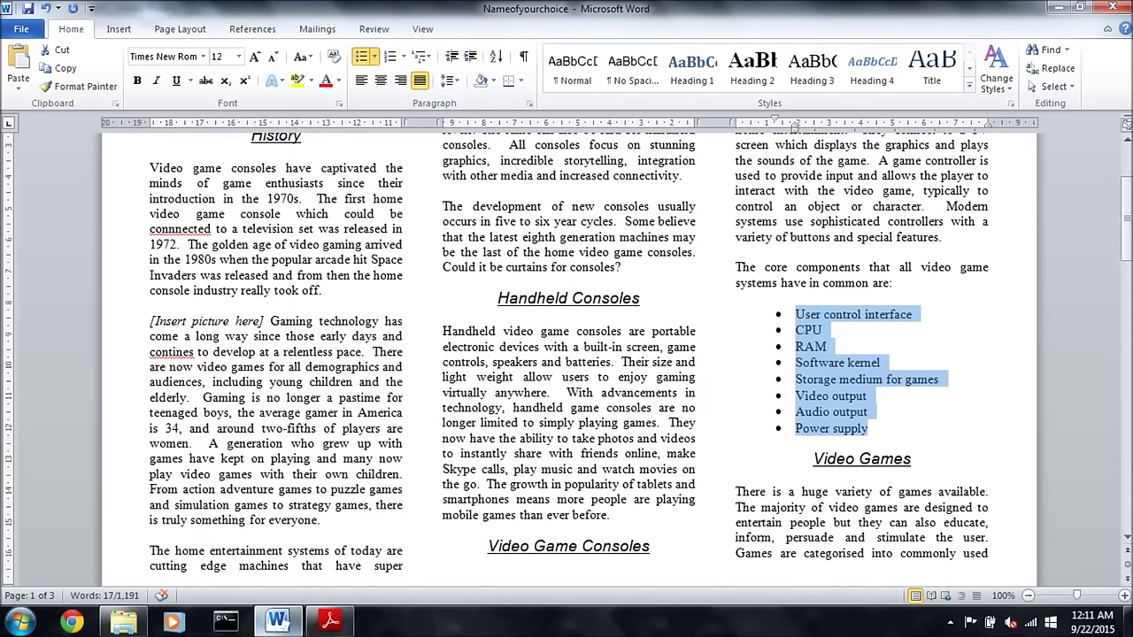
{"action": "left_click", "coordinate": [355, 626]}
{"action": "left_click_drag", "start_coordinate": [195, 265], "coordinate": [600, 260]}
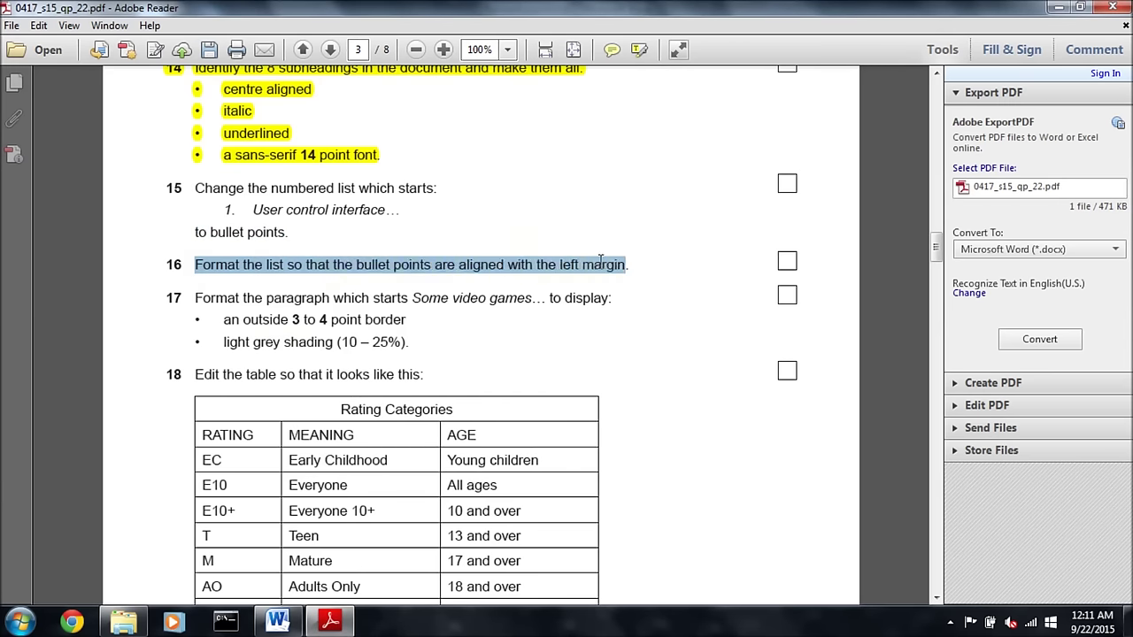
{"action": "left_click", "coordinate": [278, 622]}
{"action": "left_click_drag", "start_coordinate": [794, 130], "coordinate": [758, 140]}
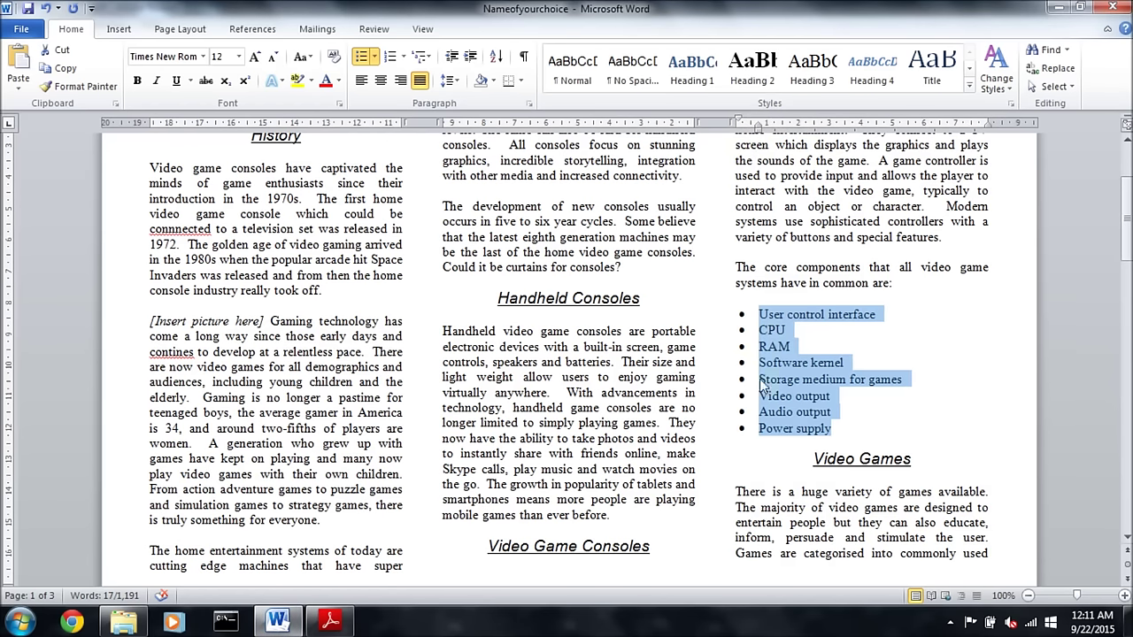
{"action": "left_click", "coordinate": [330, 622]}
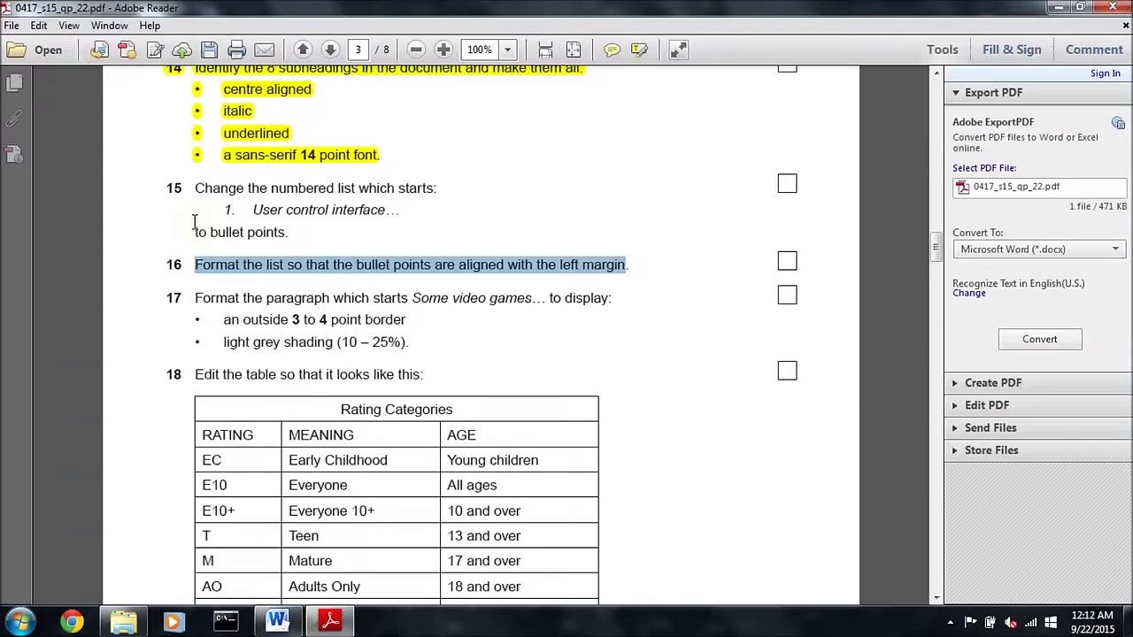
- Highlight tasks 15 and 16 in yellow on the exam paper as done
{"action": "left_click_drag", "start_coordinate": [175, 181], "coordinate": [608, 268]}
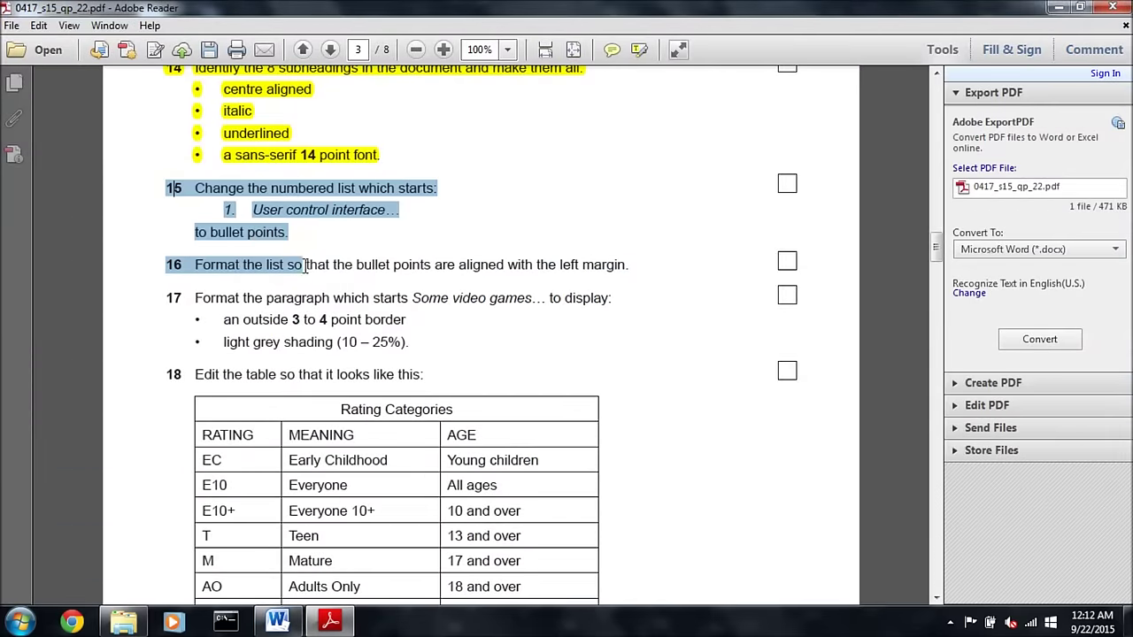
{"action": "right_click", "coordinate": [608, 268]}
{"action": "left_click", "coordinate": [638, 298]}
- Read task 17's first line, then bring the Word report back and start a text search
{"action": "scroll", "coordinate": [263, 215], "scroll_direction": "down", "scroll_amount": 2}
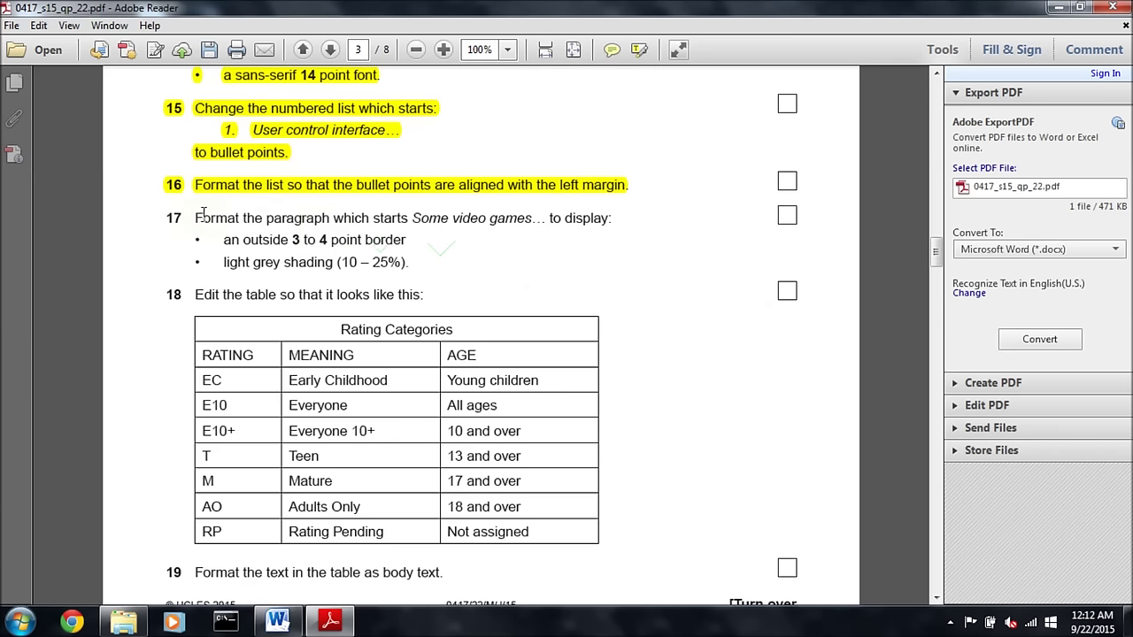
{"action": "left_click_drag", "start_coordinate": [196, 218], "coordinate": [609, 219]}
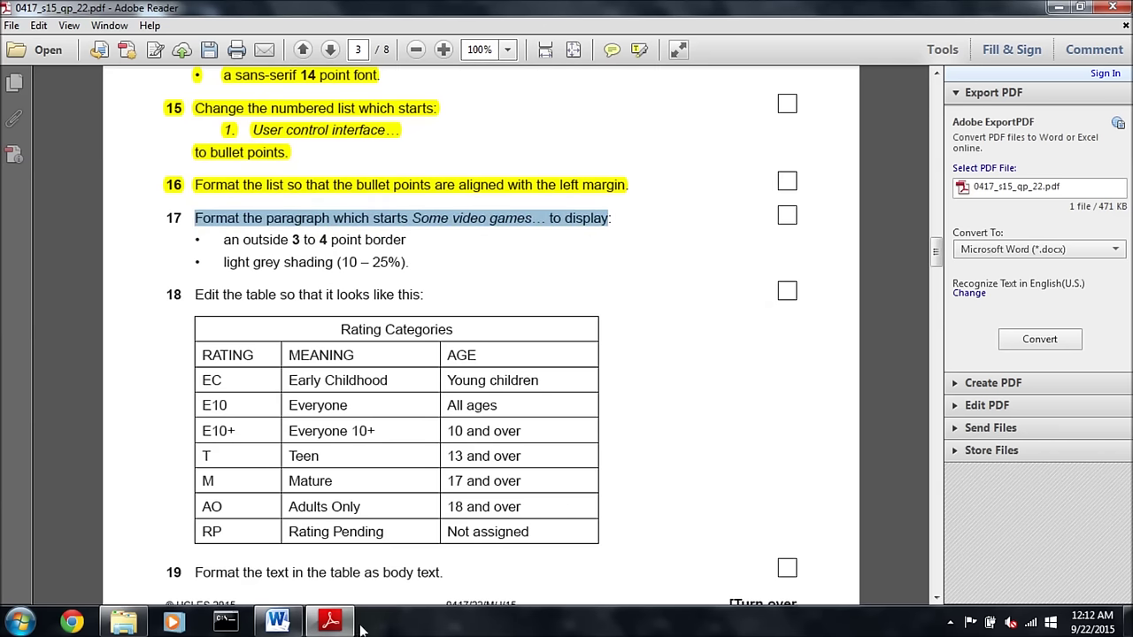
{"action": "left_click", "coordinate": [330, 622]}
{"action": "left_click", "coordinate": [277, 622]}
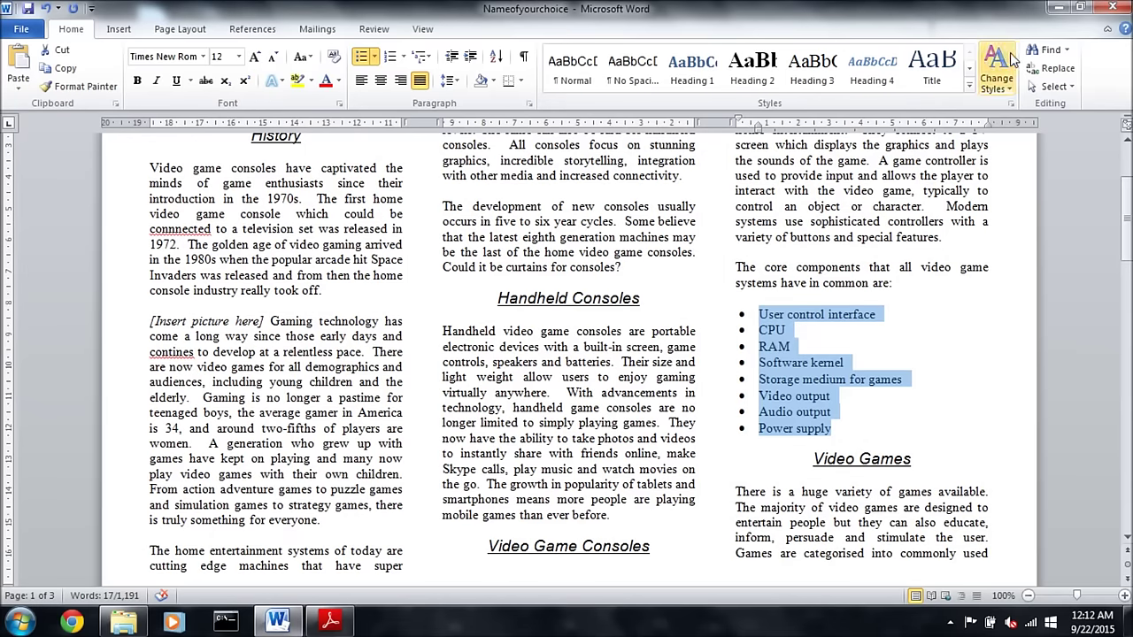
{"action": "left_click", "coordinate": [1044, 50]}
- Find and select the 'Some video games' paragraph, checking task 17's outside border requirement
{"action": "type", "text": "some video"}
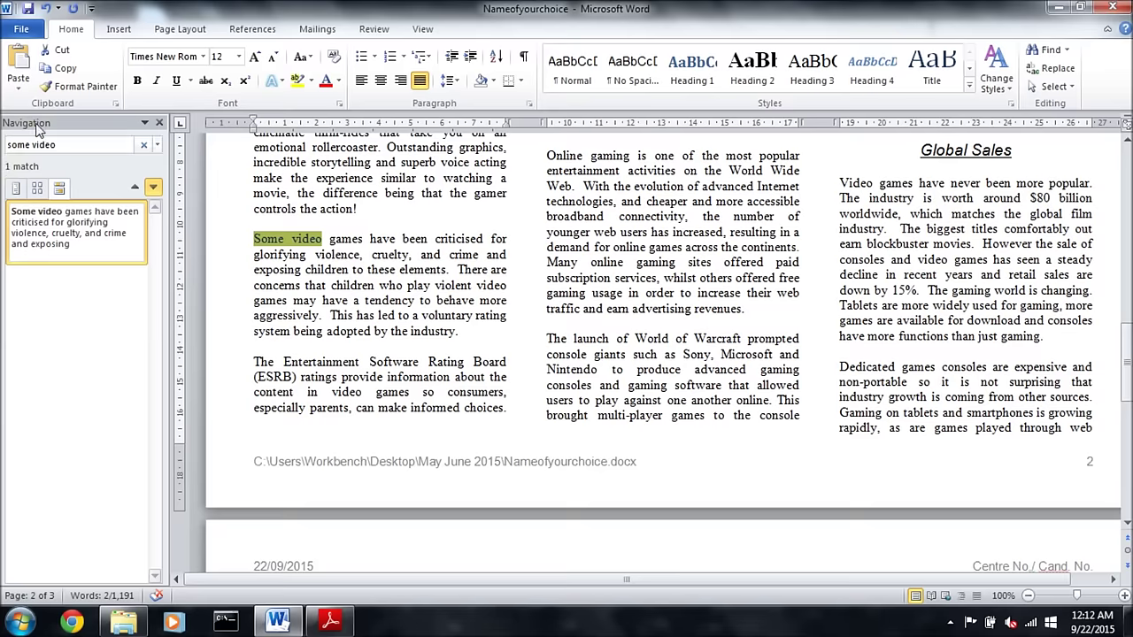
{"action": "left_click_drag", "start_coordinate": [253, 239], "coordinate": [460, 332]}
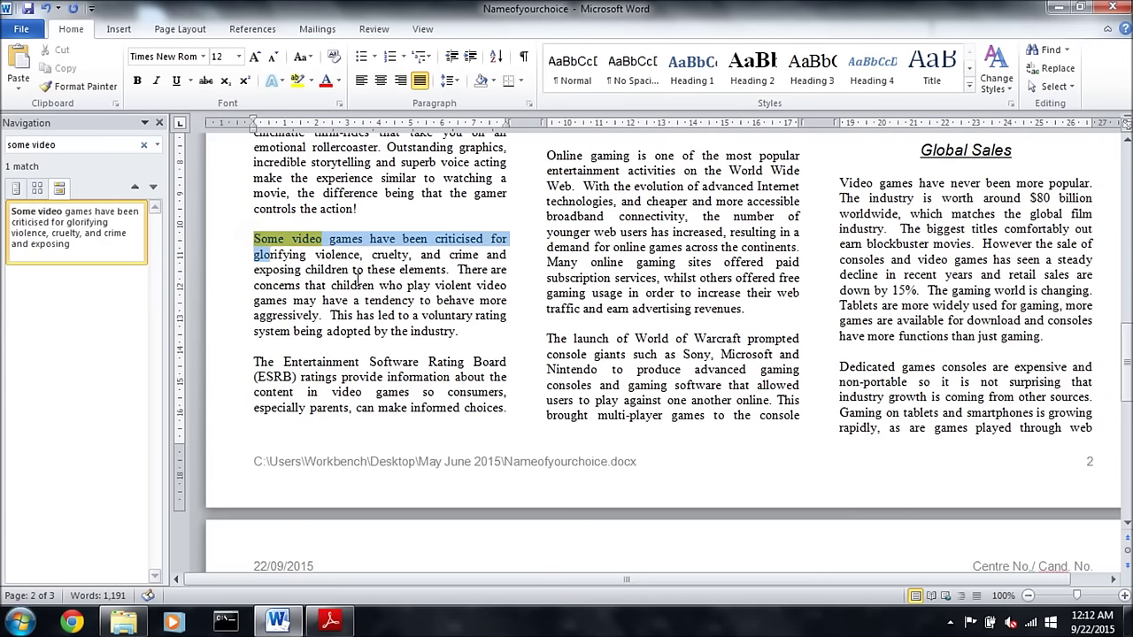
{"action": "left_click", "coordinate": [330, 622]}
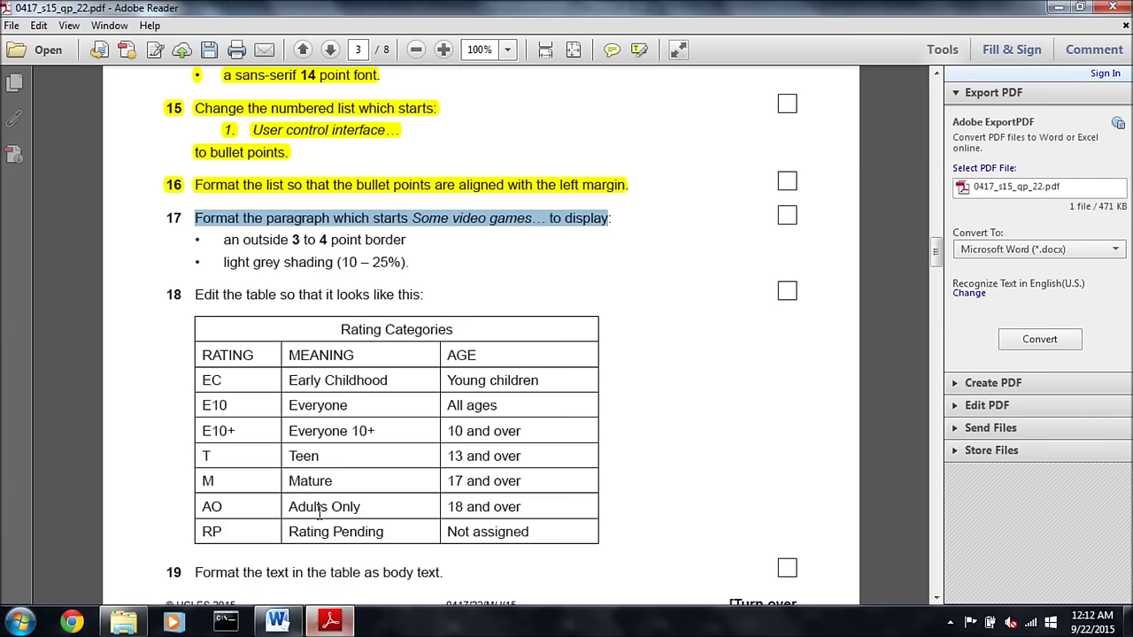
{"action": "left_click_drag", "start_coordinate": [219, 239], "coordinate": [407, 241]}
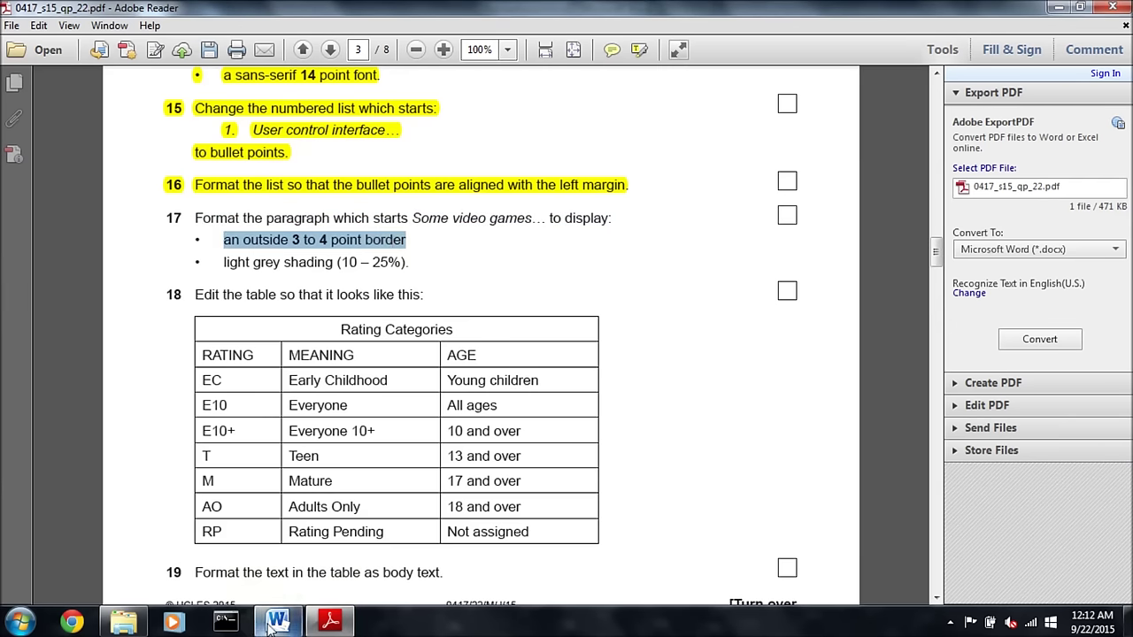
{"action": "left_click", "coordinate": [277, 622]}
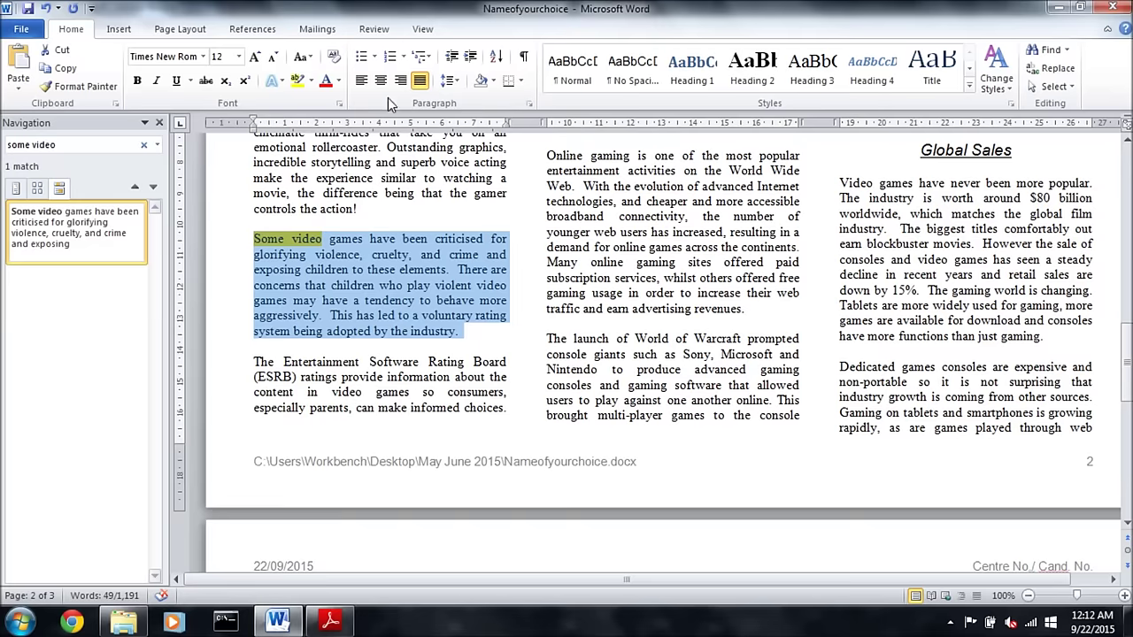
- Give the paragraph an outside border with a 3 pt width
{"action": "left_click", "coordinate": [521, 81]}
{"action": "left_click", "coordinate": [563, 213]}
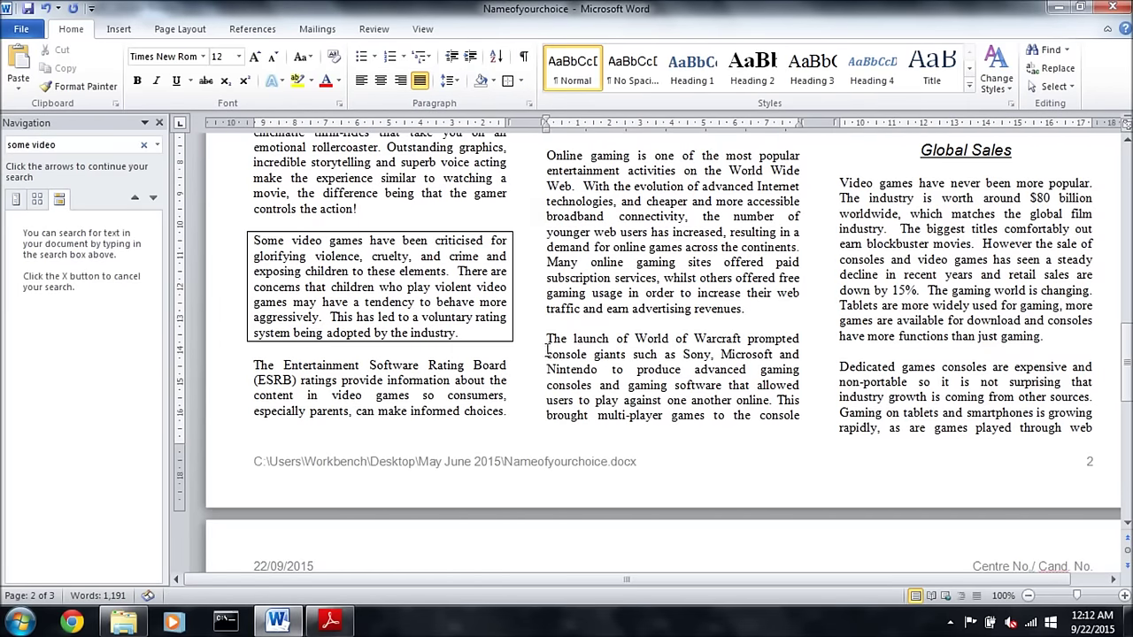
{"action": "left_click", "coordinate": [520, 84]}
{"action": "left_click", "coordinate": [557, 420]}
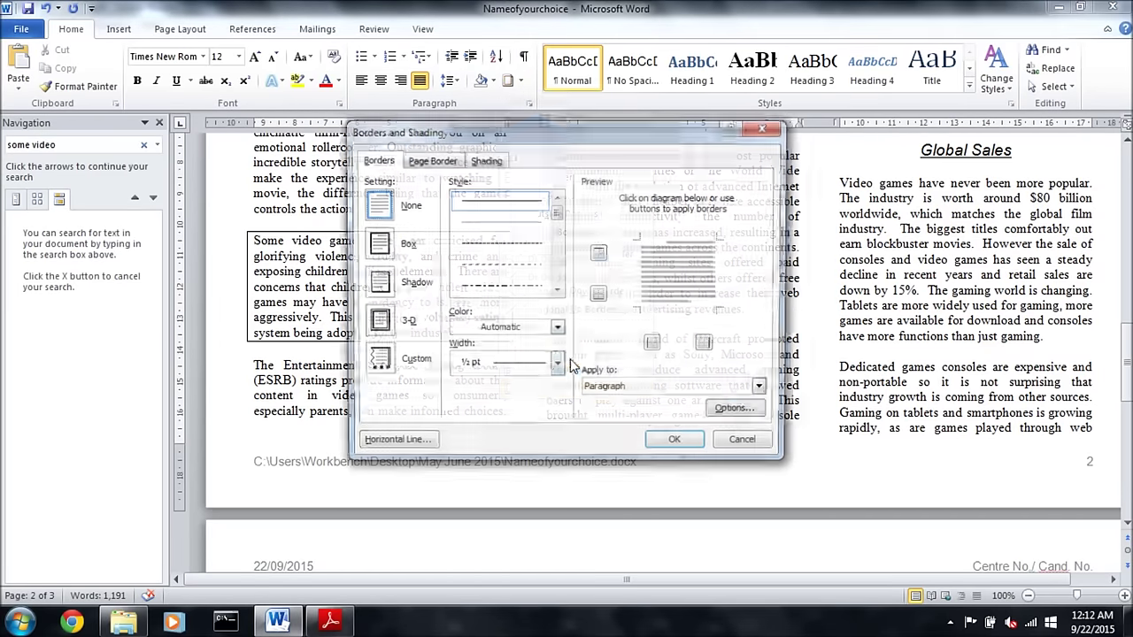
{"action": "left_click", "coordinate": [558, 370]}
{"action": "left_click", "coordinate": [518, 521]}
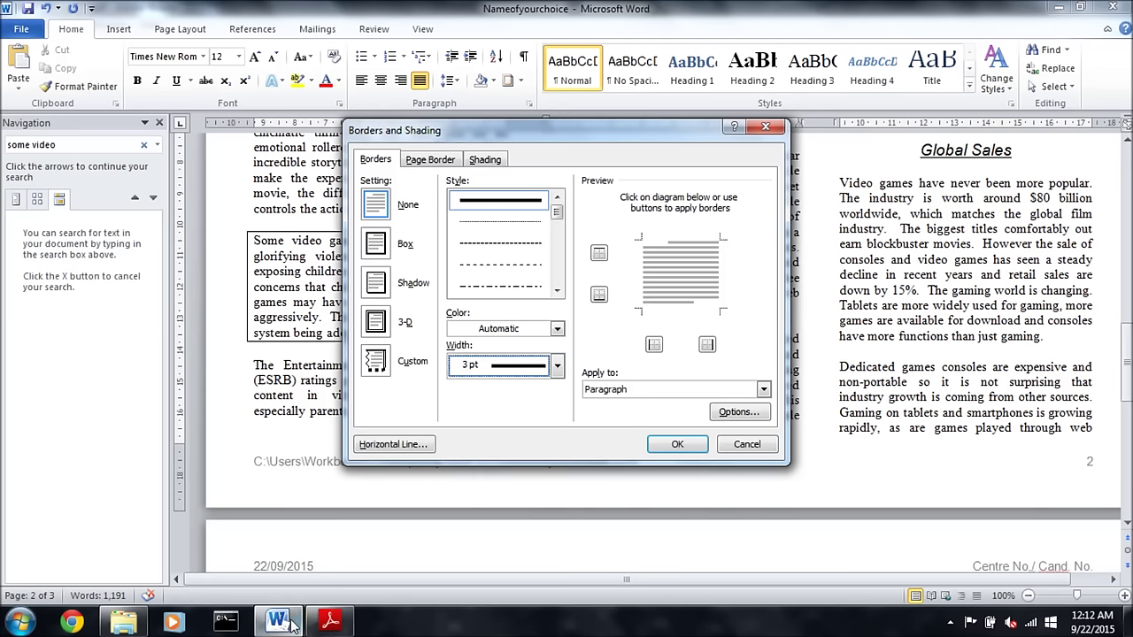
- Add 15% light grey shading as the exam requires and confirm the settings
{"action": "left_click", "coordinate": [328, 622]}
{"action": "left_click_drag", "start_coordinate": [224, 262], "coordinate": [403, 260]}
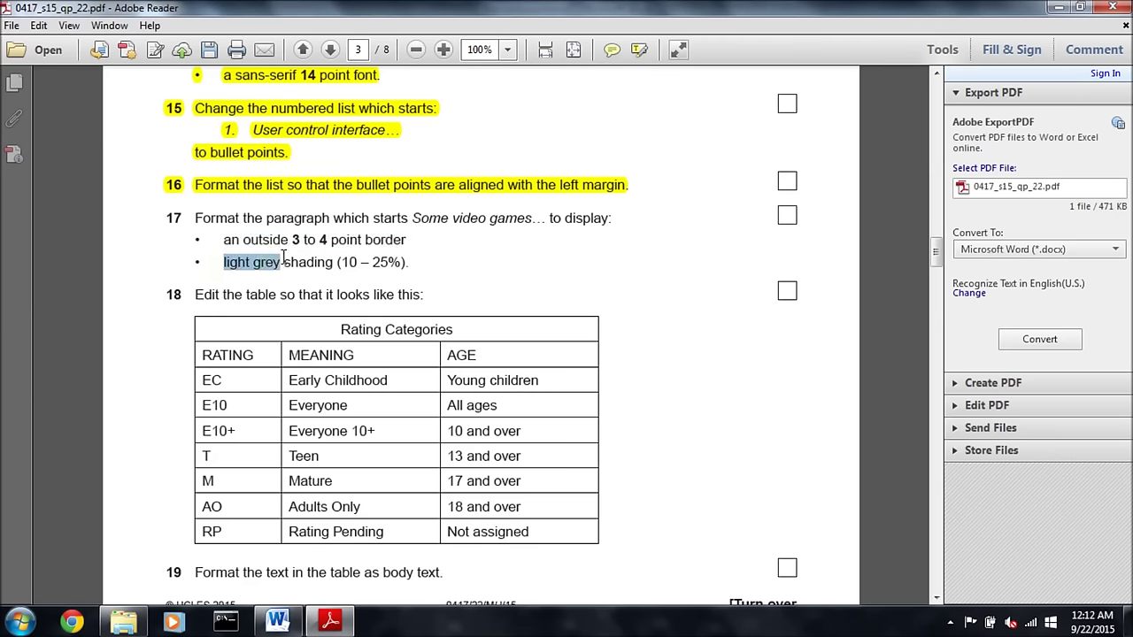
{"action": "left_click", "coordinate": [277, 622]}
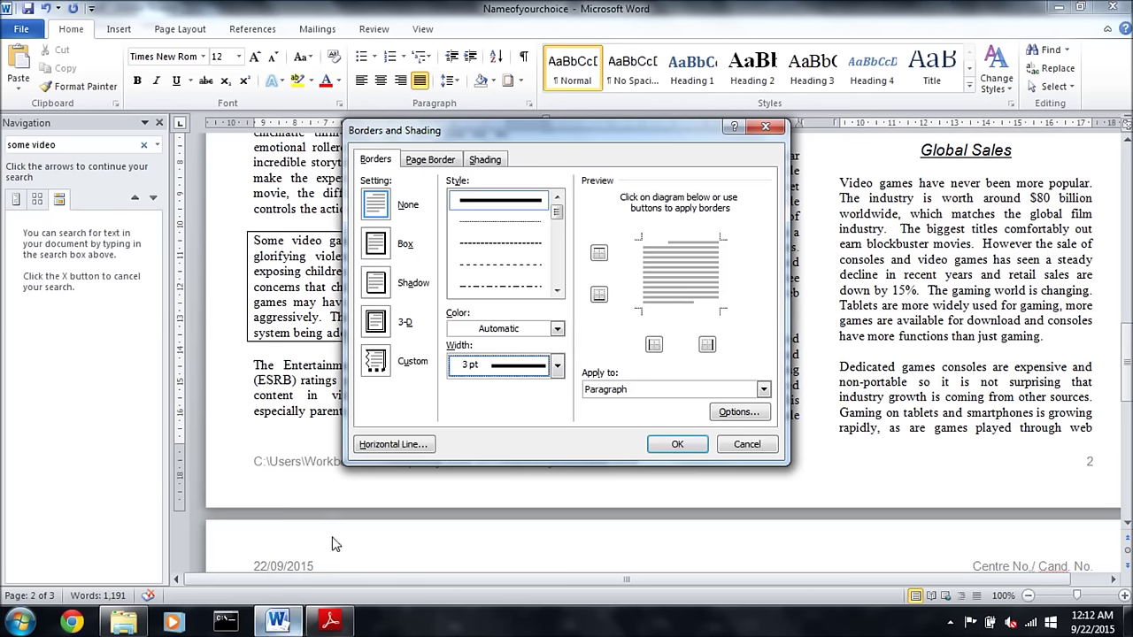
{"action": "left_click", "coordinate": [485, 159]}
{"action": "left_click", "coordinate": [476, 245]}
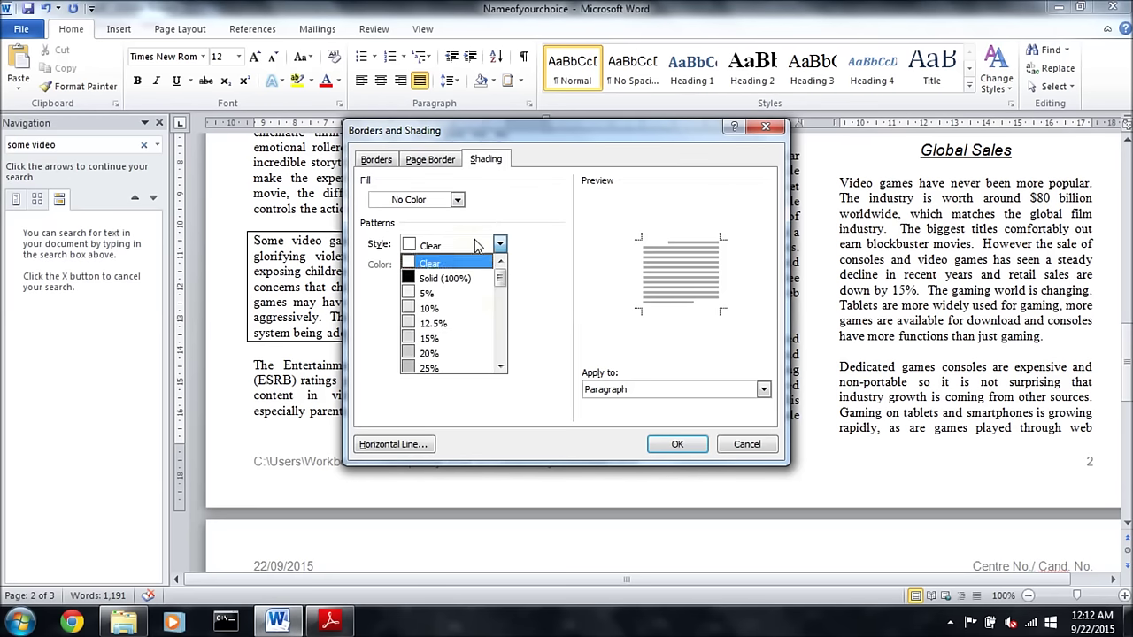
{"action": "left_click", "coordinate": [452, 339]}
{"action": "left_click", "coordinate": [672, 445]}
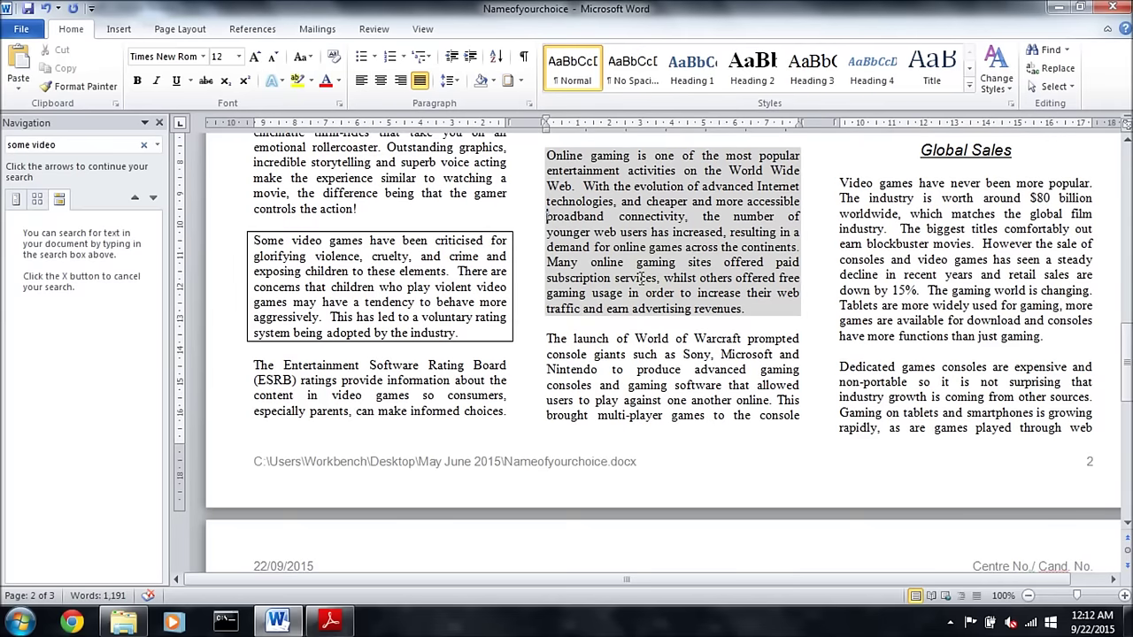
- Undo the misplaced shading and reapply the 3 pt border and light grey shading to the paragraph
{"action": "key", "text": "ctrl+z"}
{"action": "left_click_drag", "start_coordinate": [254, 240], "coordinate": [494, 329]}
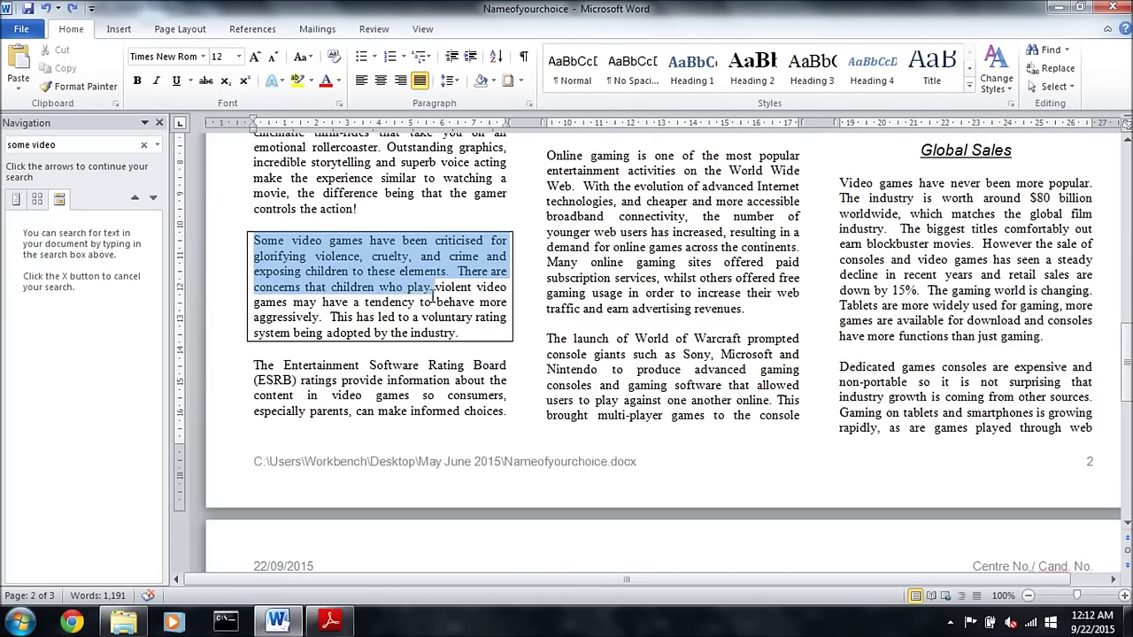
{"action": "left_click", "coordinate": [523, 81]}
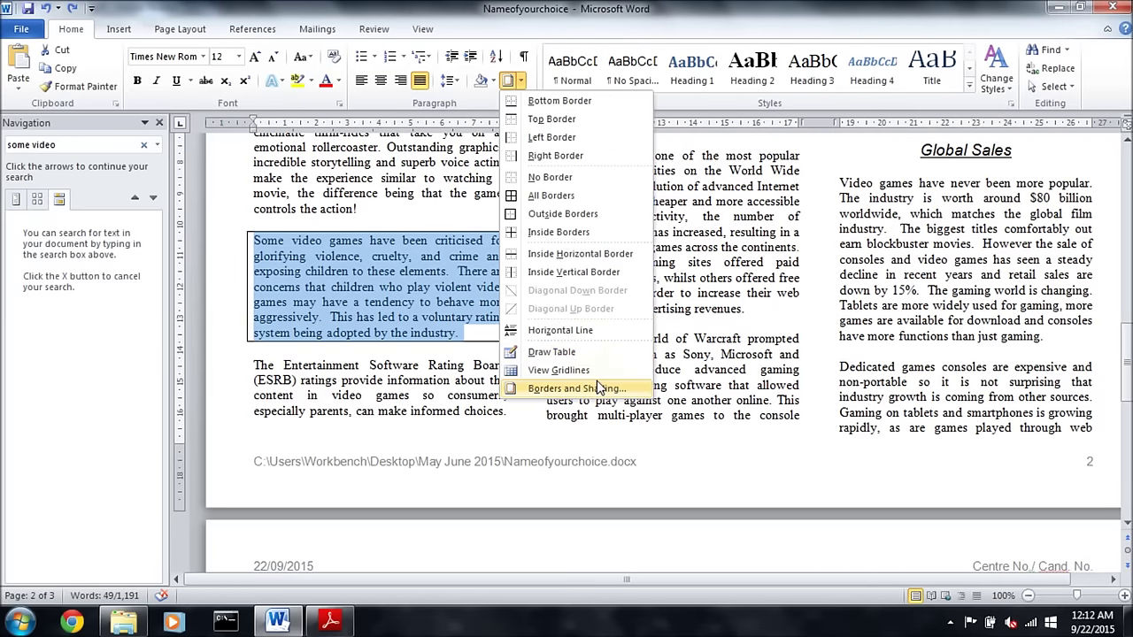
{"action": "left_click", "coordinate": [531, 390]}
{"action": "left_click", "coordinate": [557, 365]}
{"action": "left_click", "coordinate": [509, 519]}
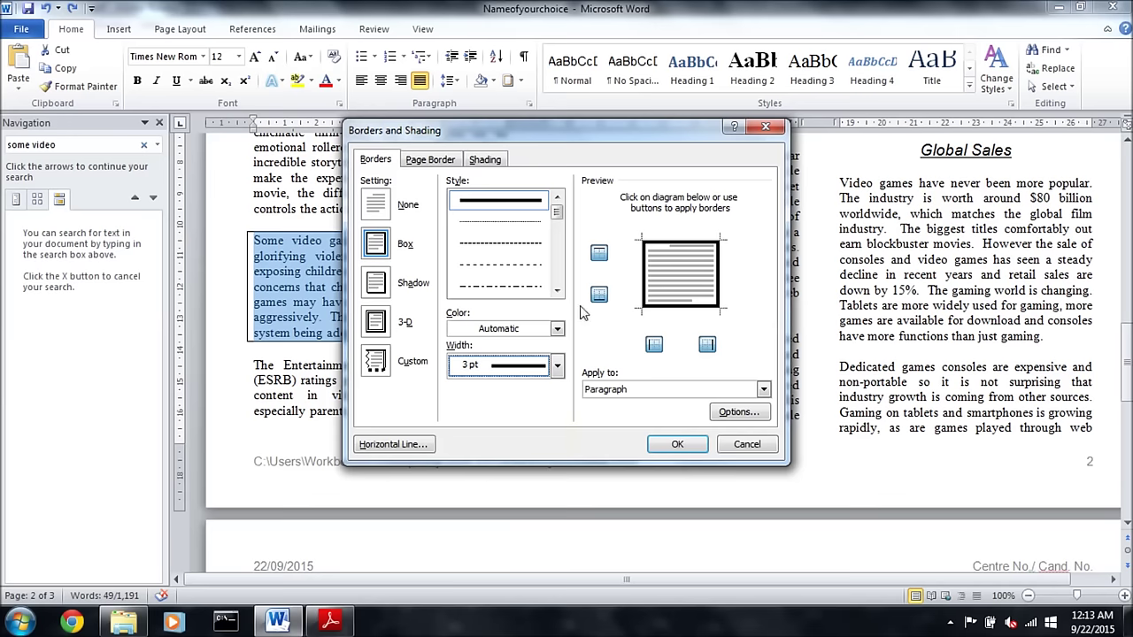
{"action": "left_click", "coordinate": [487, 160]}
{"action": "left_click", "coordinate": [499, 245]}
{"action": "left_click", "coordinate": [434, 345]}
{"action": "left_click", "coordinate": [678, 444]}
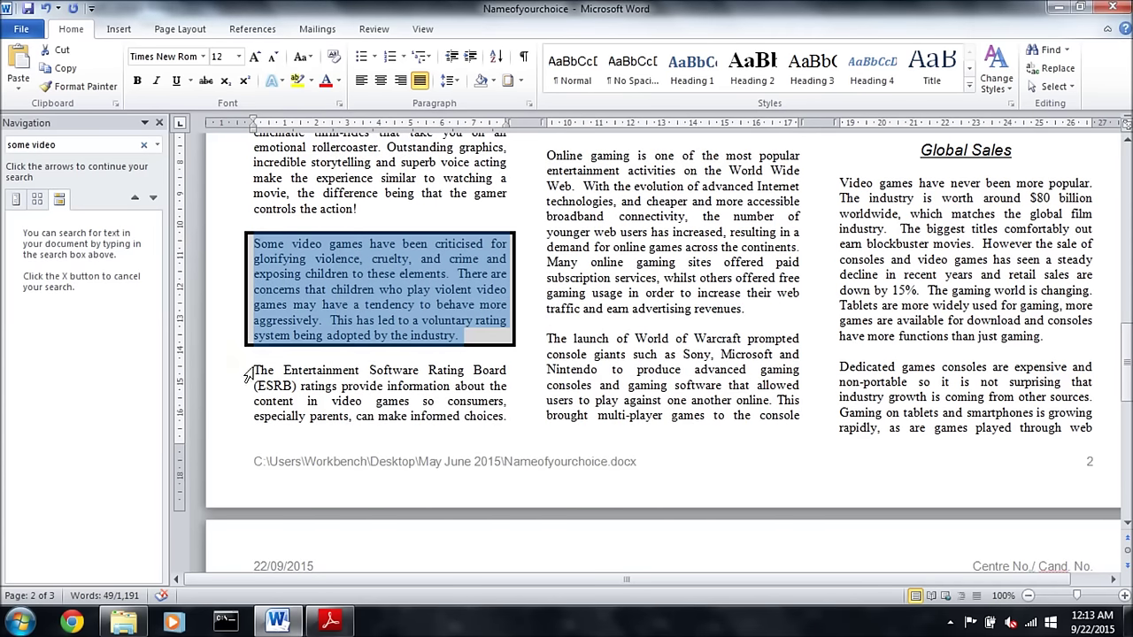
- Deselect the paragraph, close the navigation pane and select question 17 on the exam paper
{"action": "left_click", "coordinate": [254, 355]}
{"action": "left_click", "coordinate": [157, 123]}
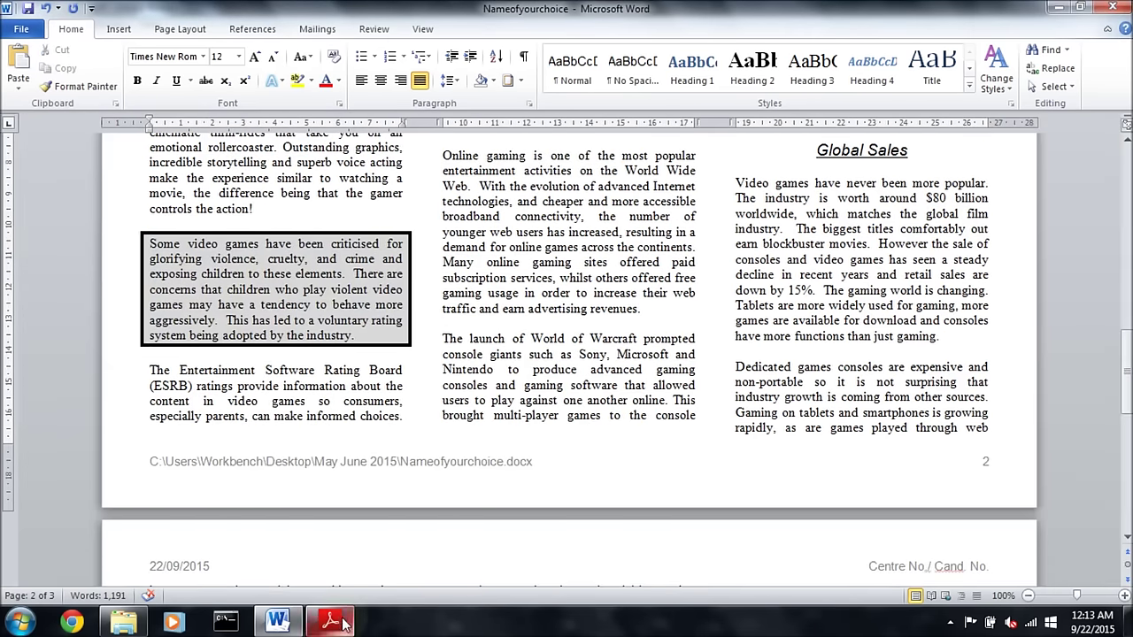
{"action": "left_click", "coordinate": [329, 622]}
{"action": "left_click_drag", "start_coordinate": [166, 222], "coordinate": [410, 266]}
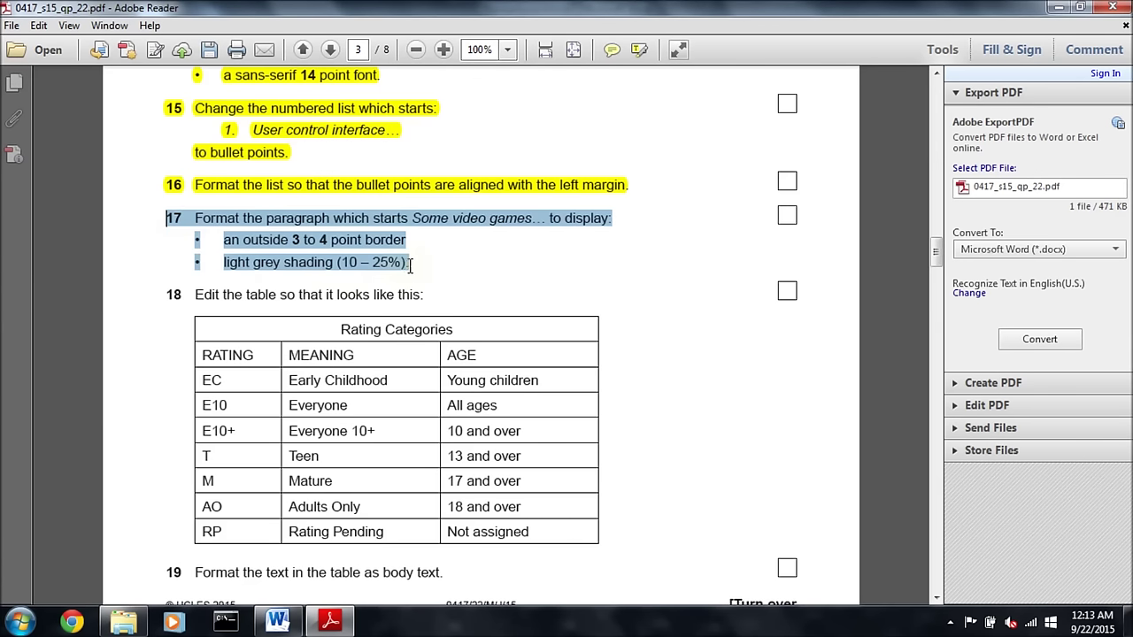
- Highlight question 17 as done and read question 18's instruction line
{"action": "right_click", "coordinate": [335, 258]}
{"action": "left_click", "coordinate": [371, 293]}
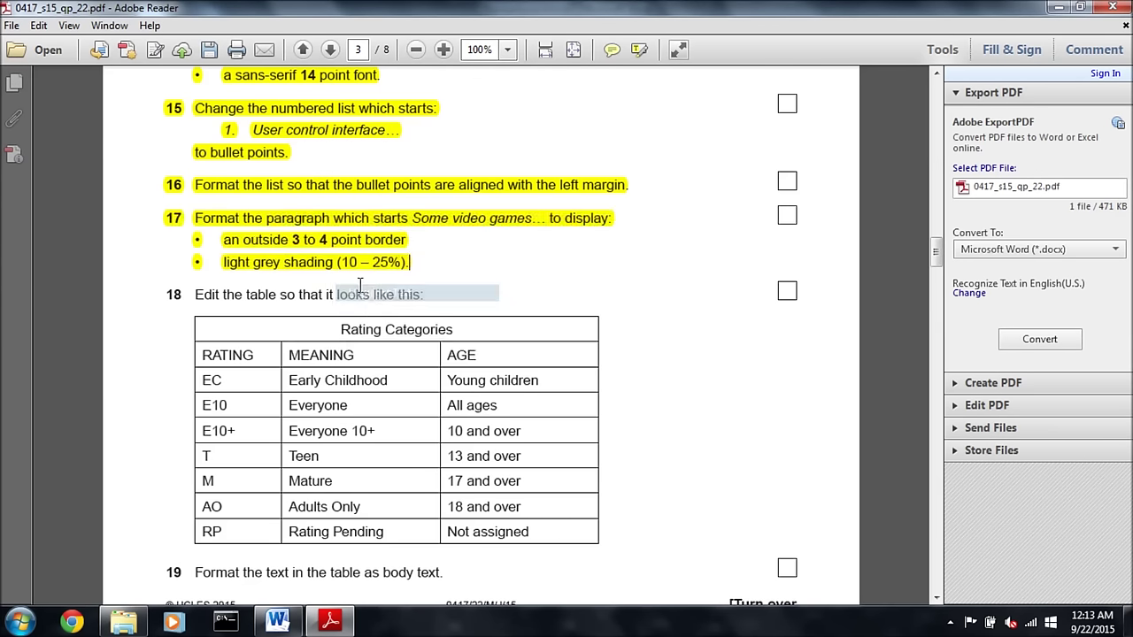
{"action": "scroll", "coordinate": [257, 139], "scroll_direction": "down", "scroll_amount": 5}
{"action": "left_click_drag", "start_coordinate": [187, 87], "coordinate": [423, 95]}
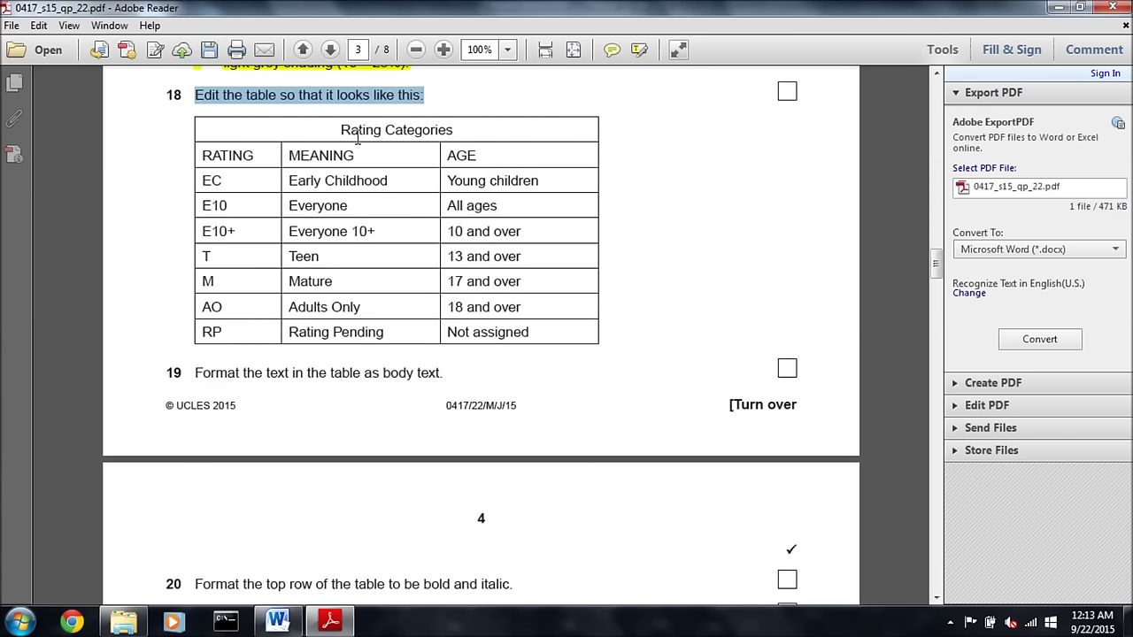
- Insert a blank column on the left of the Word table
{"action": "left_click", "coordinate": [277, 622]}
{"action": "scroll", "coordinate": [622, 345], "scroll_direction": "up", "scroll_amount": 5}
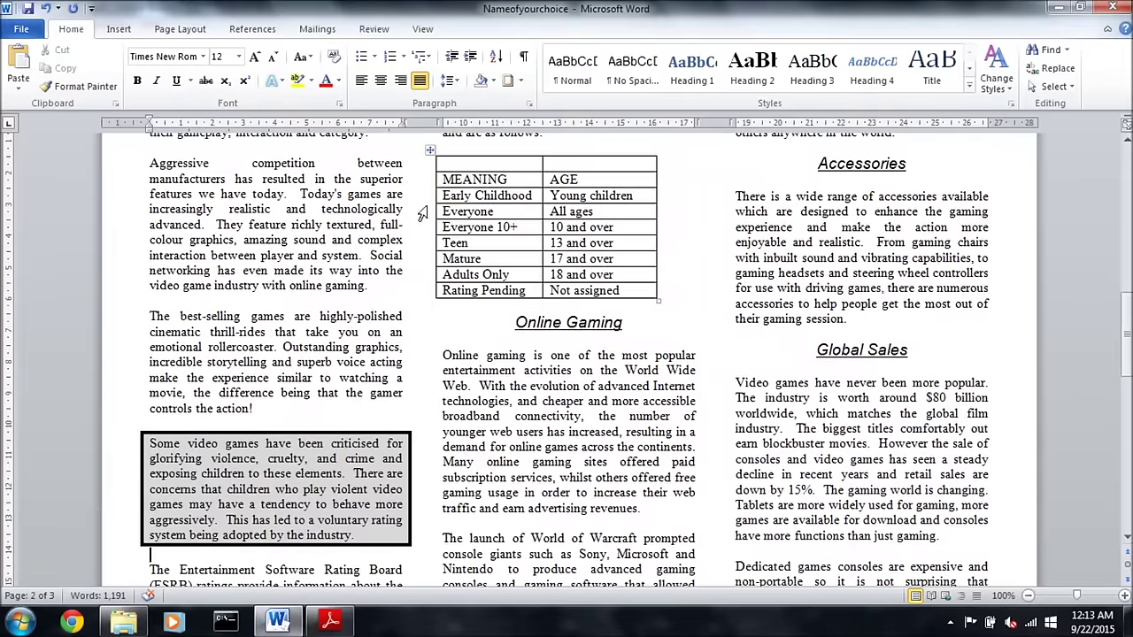
{"action": "right_click", "coordinate": [442, 188]}
{"action": "key", "text": "Escape"}
{"action": "right_click", "coordinate": [443, 220]}
{"action": "key", "text": "Escape"}
{"action": "right_click", "coordinate": [443, 228]}
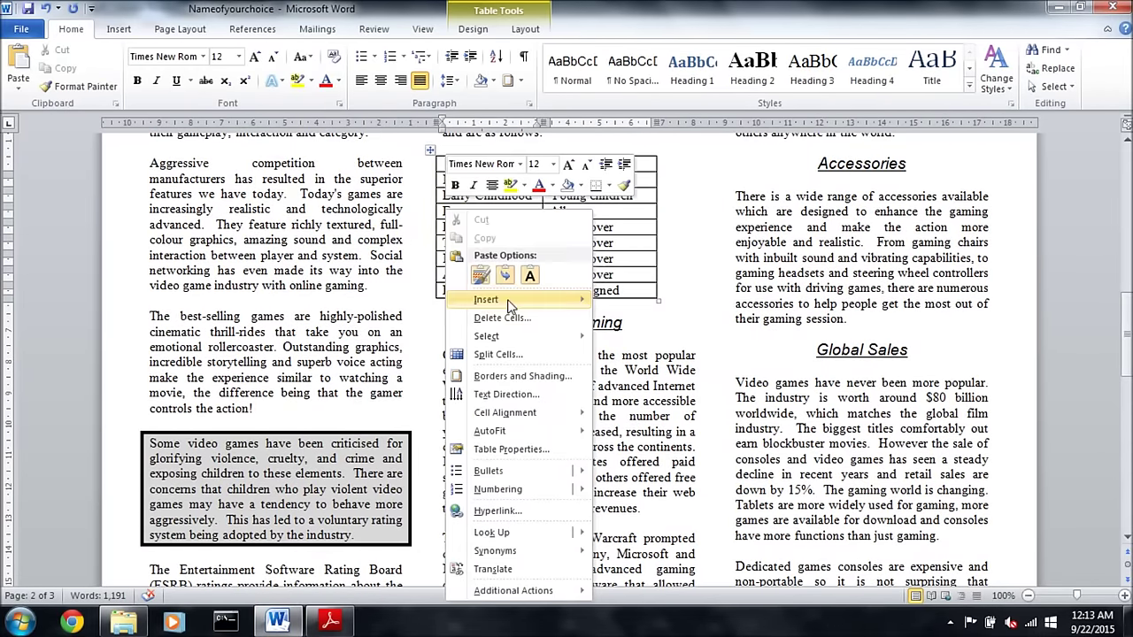
{"action": "mouse_move", "coordinate": [559, 307]}
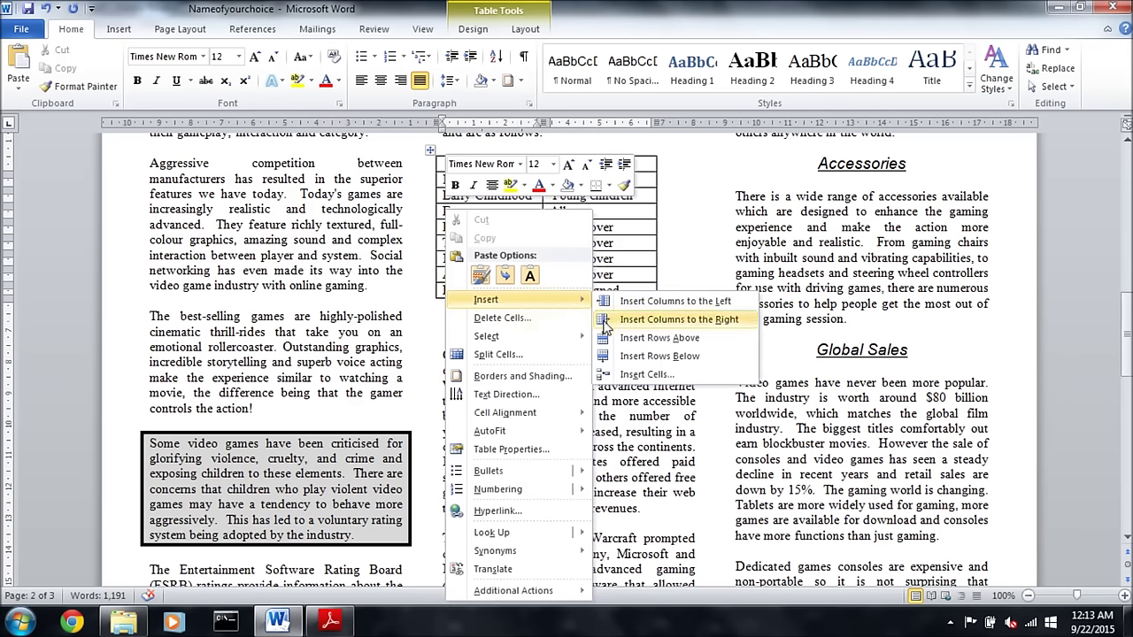
{"action": "left_click", "coordinate": [602, 304]}
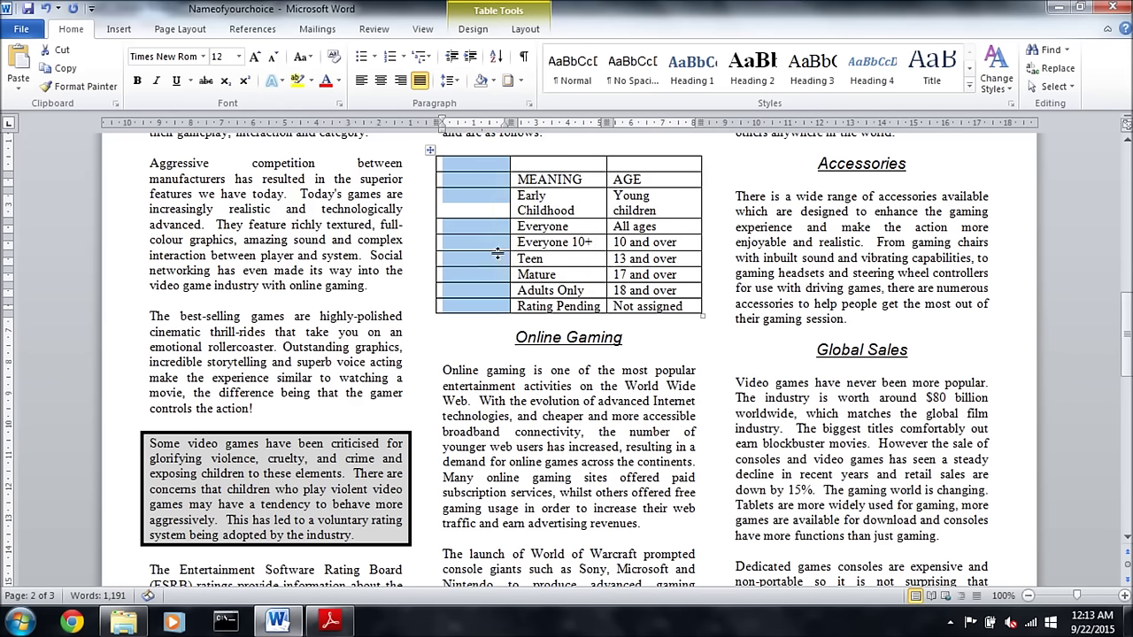
{"action": "left_click", "coordinate": [502, 185]}
- Compare the exam paper's table for the rating codes RATING, EC, E10, E10+, T, M, AO, RP
{"action": "left_click", "coordinate": [330, 621]}
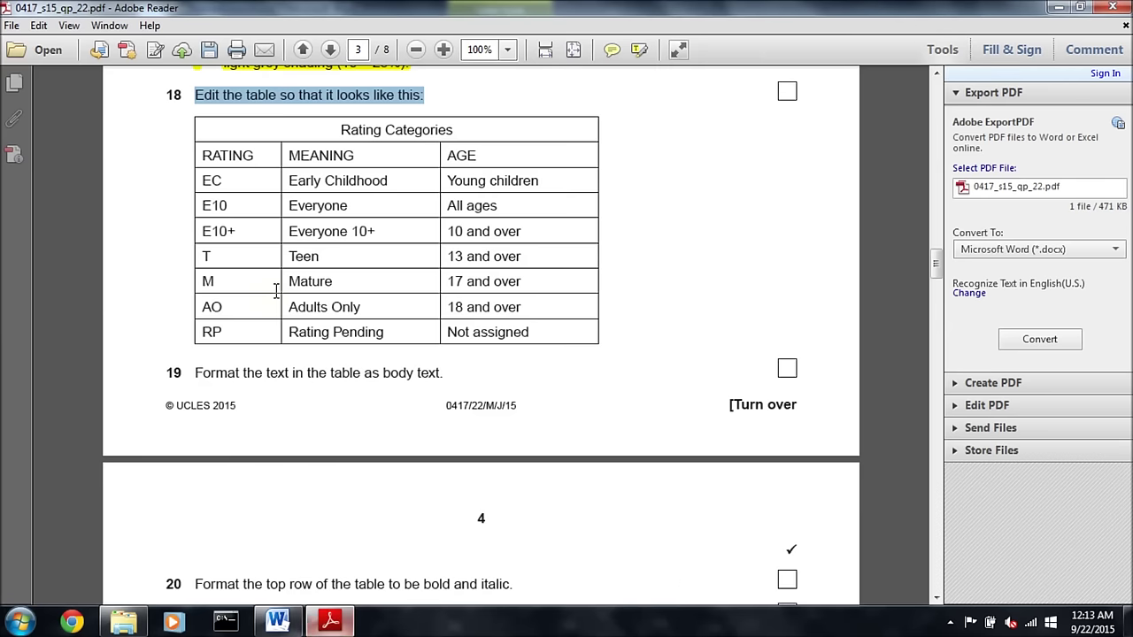
{"action": "left_click", "coordinate": [342, 622]}
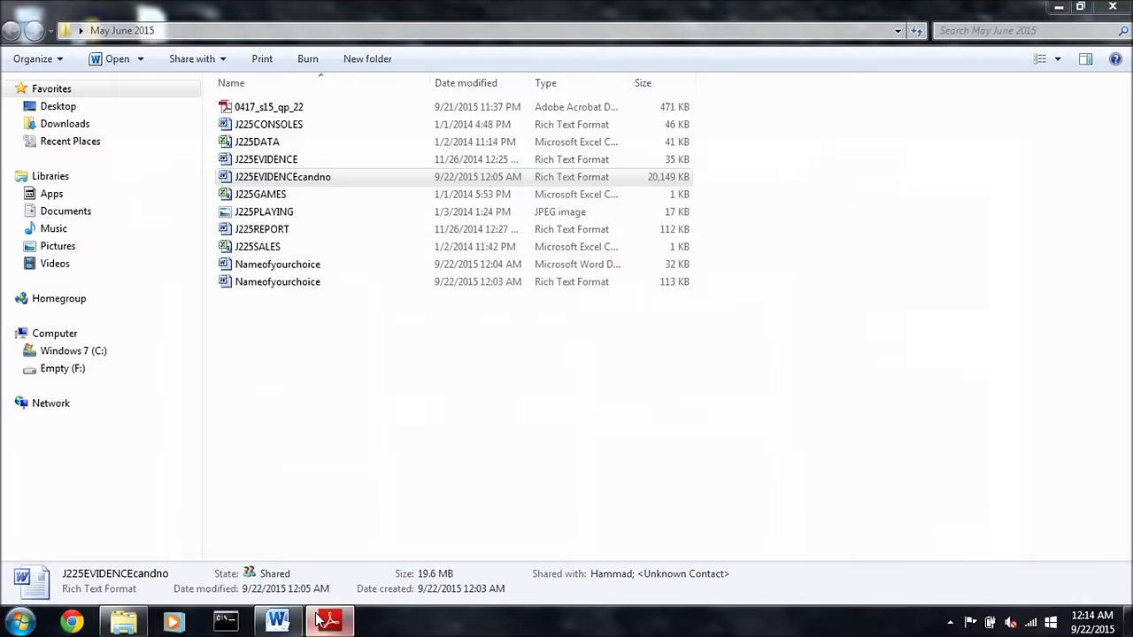
{"action": "left_click", "coordinate": [330, 622]}
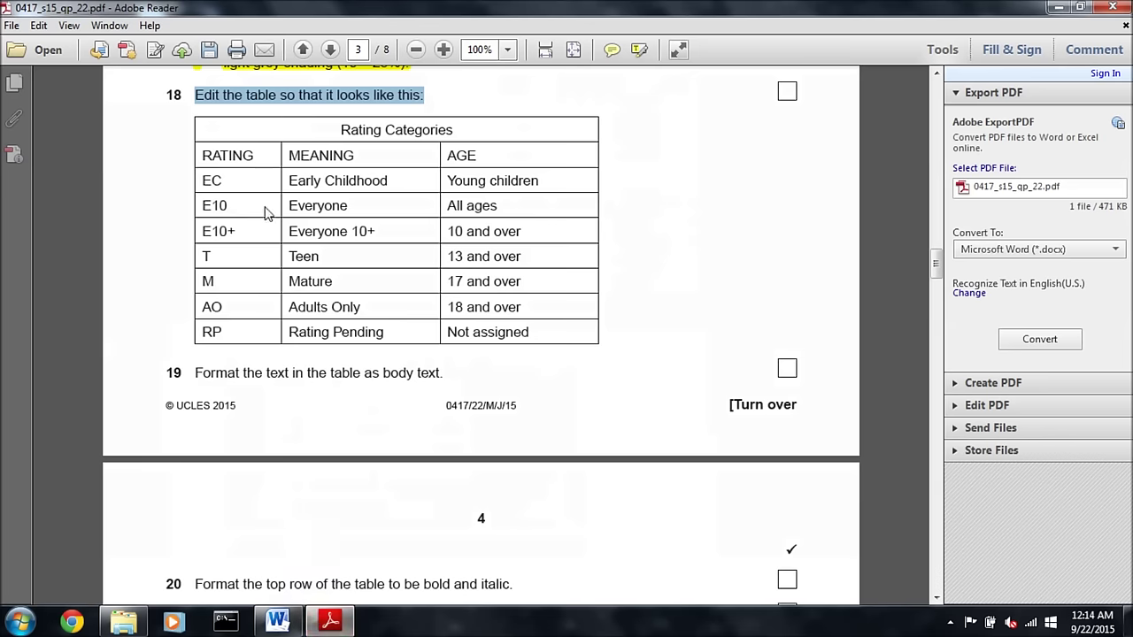
{"action": "left_click", "coordinate": [221, 249]}
{"action": "key", "text": "alt+Tab"}
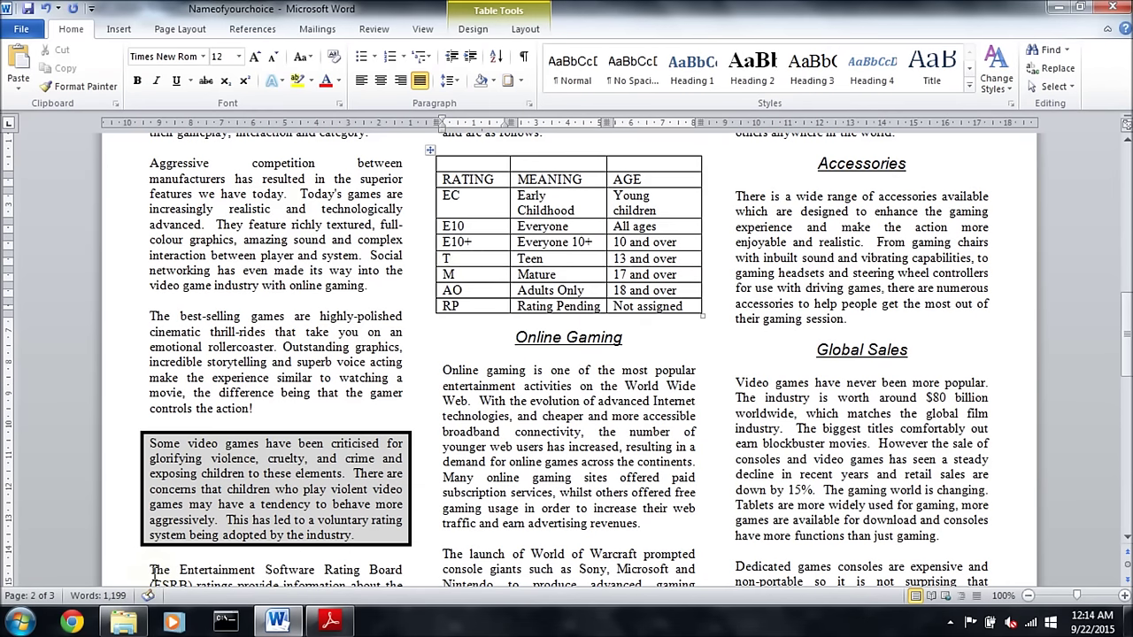
{"action": "key", "text": "alt+Tab"}
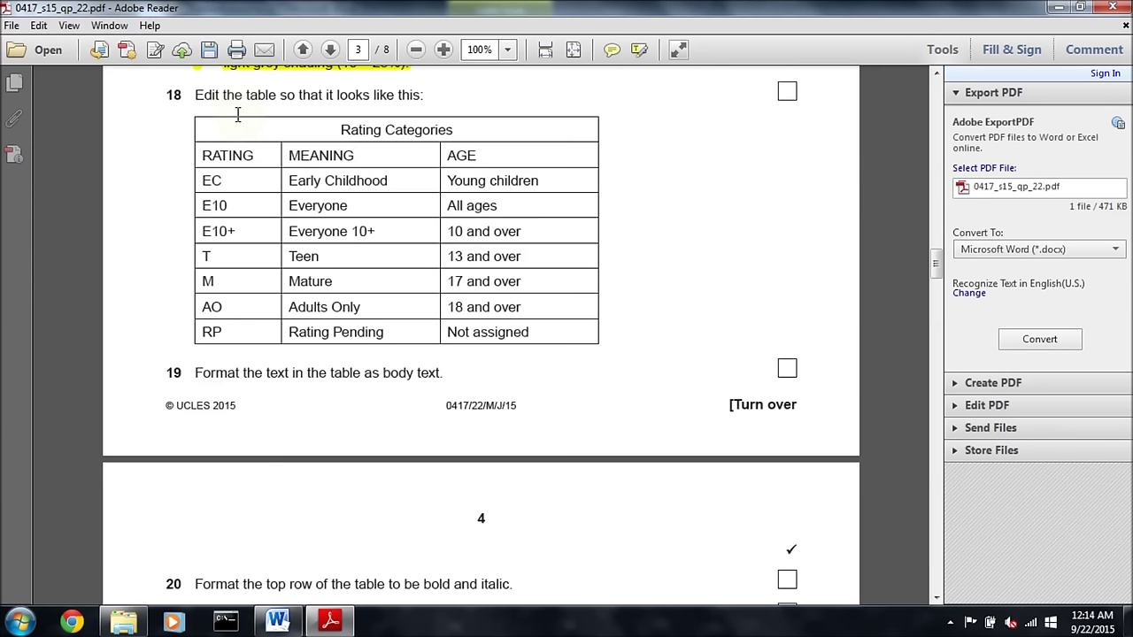
- Copy 'Rating Categories' from the exam paper and select the table's empty top row
{"action": "left_click_drag", "start_coordinate": [237, 115], "coordinate": [388, 128]}
{"action": "left_click_drag", "start_coordinate": [458, 129], "coordinate": [341, 130]}
{"action": "right_click", "coordinate": [349, 131]}
{"action": "left_click", "coordinate": [371, 142]}
{"action": "right_click", "coordinate": [432, 135]}
{"action": "left_click", "coordinate": [456, 139]}
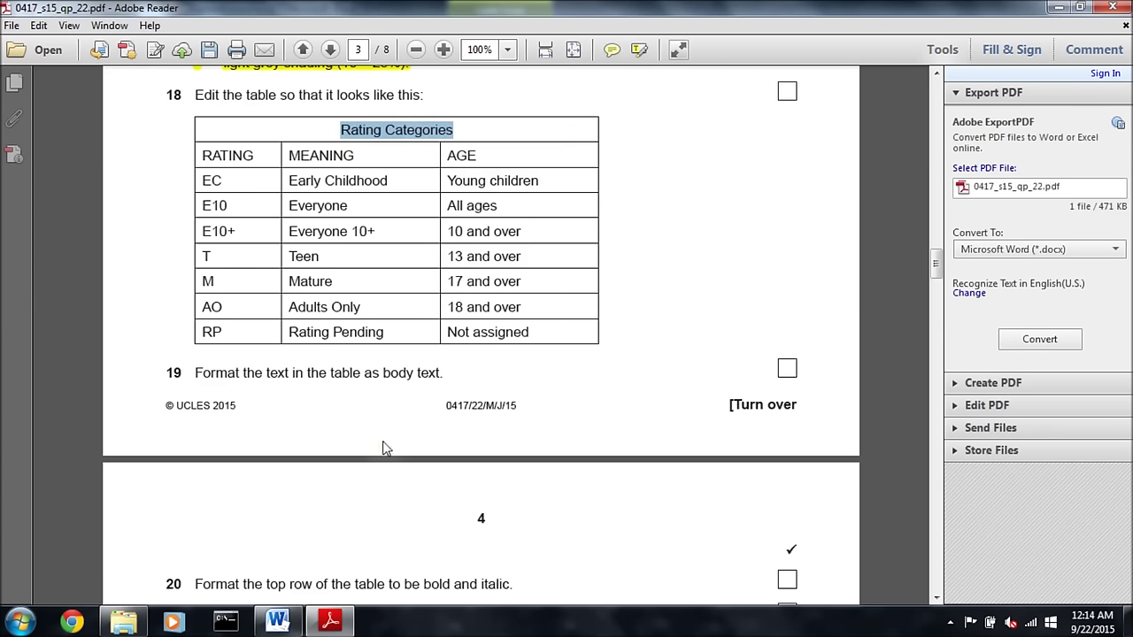
{"action": "key", "text": "alt+Tab"}
{"action": "left_click_drag", "start_coordinate": [447, 164], "coordinate": [699, 164]}
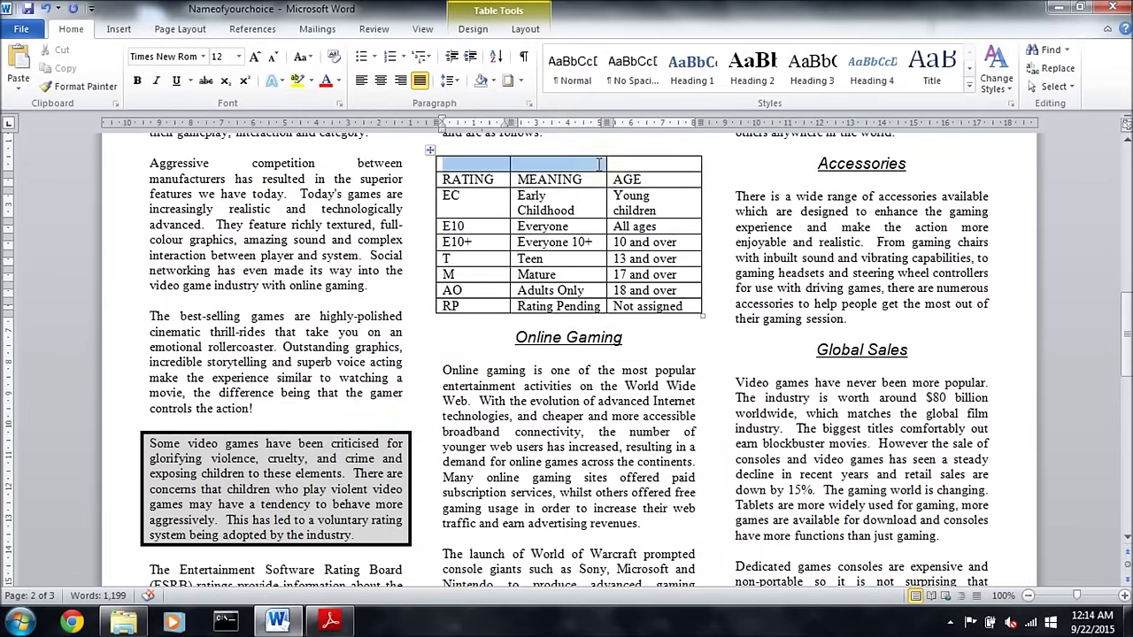
- Merge the table's empty top row into one cell and paste 'Rating Categories' into it
{"action": "right_click", "coordinate": [617, 163]}
{"action": "left_click", "coordinate": [659, 292]}
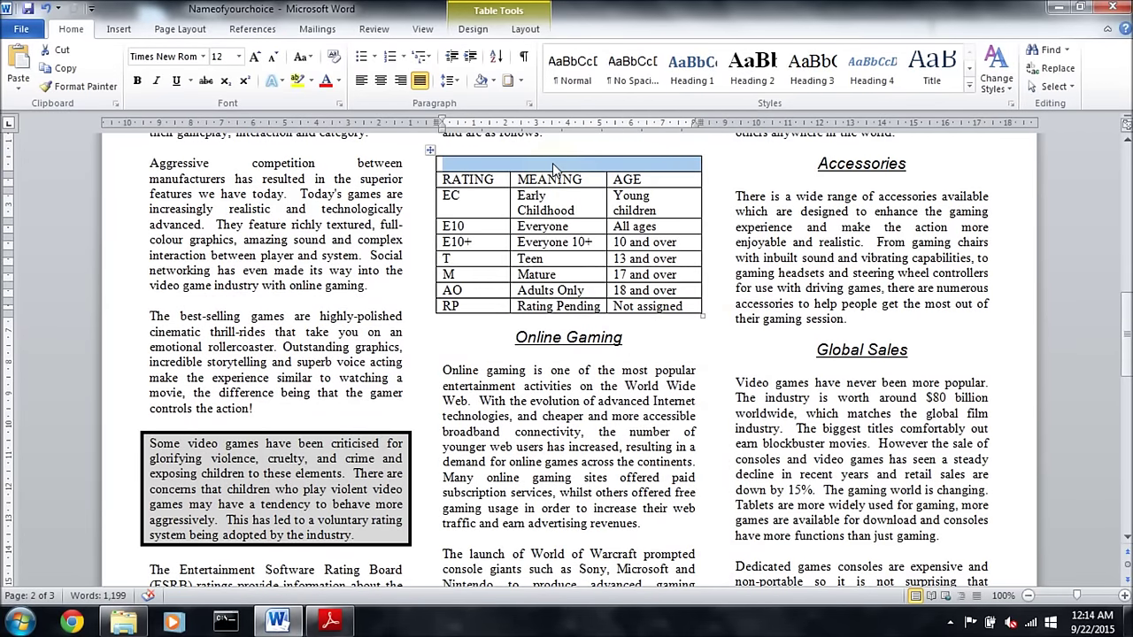
{"action": "left_click", "coordinate": [553, 168]}
{"action": "key", "text": "ctrl+v"}
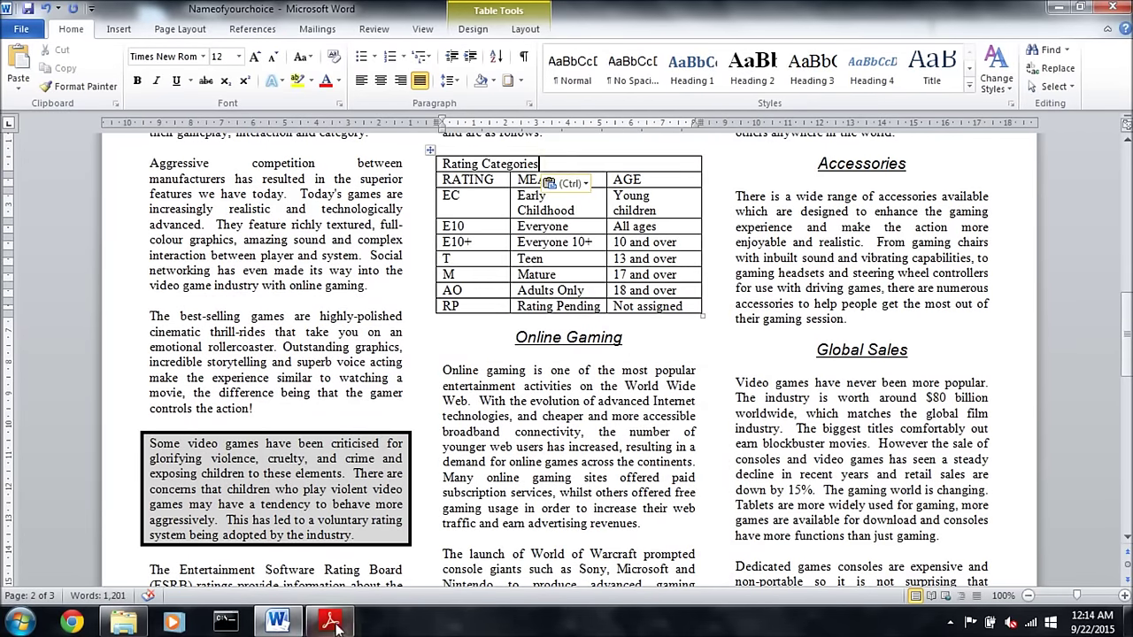
- Centre the Rating Categories title in the merged top cell
{"action": "left_click", "coordinate": [332, 623]}
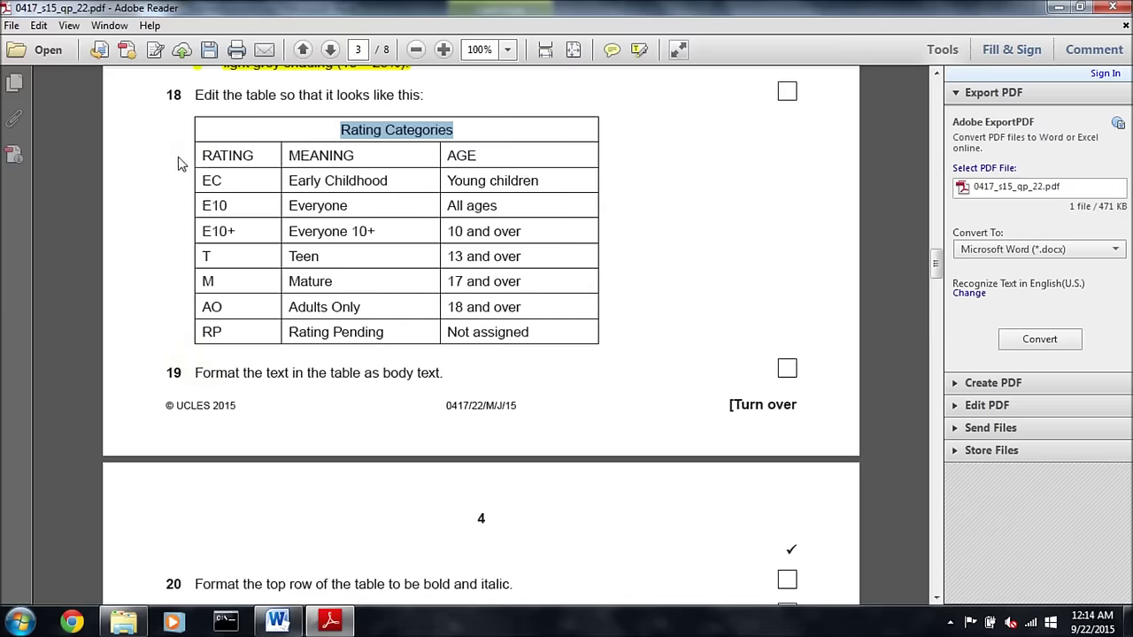
{"action": "left_click", "coordinate": [277, 623]}
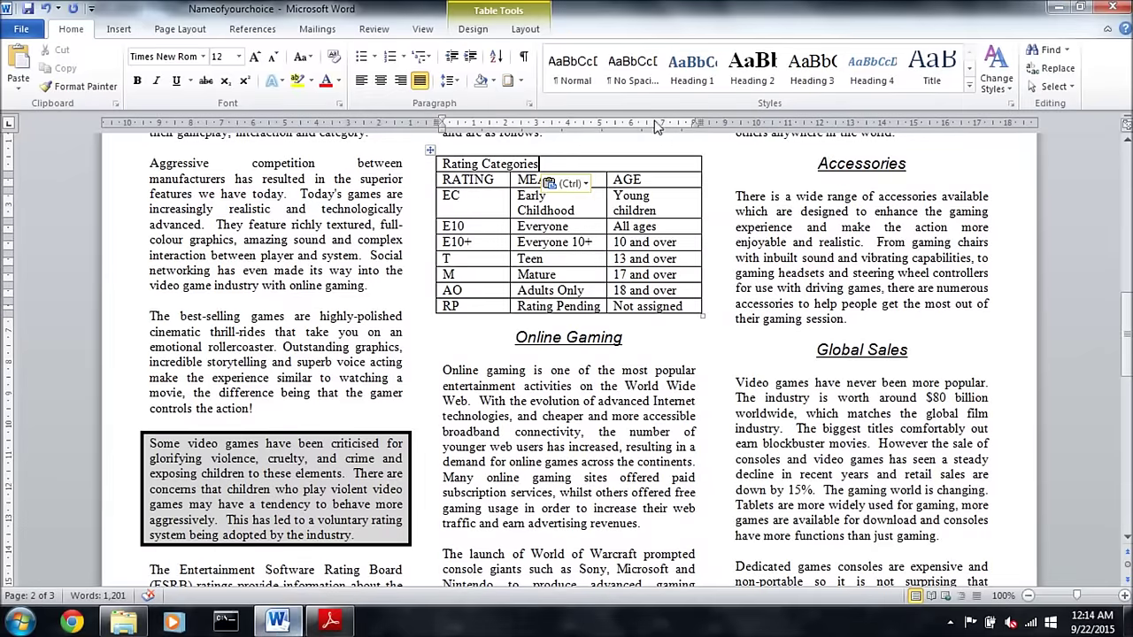
{"action": "left_click_drag", "start_coordinate": [557, 166], "coordinate": [469, 163]}
{"action": "left_click", "coordinate": [381, 80]}
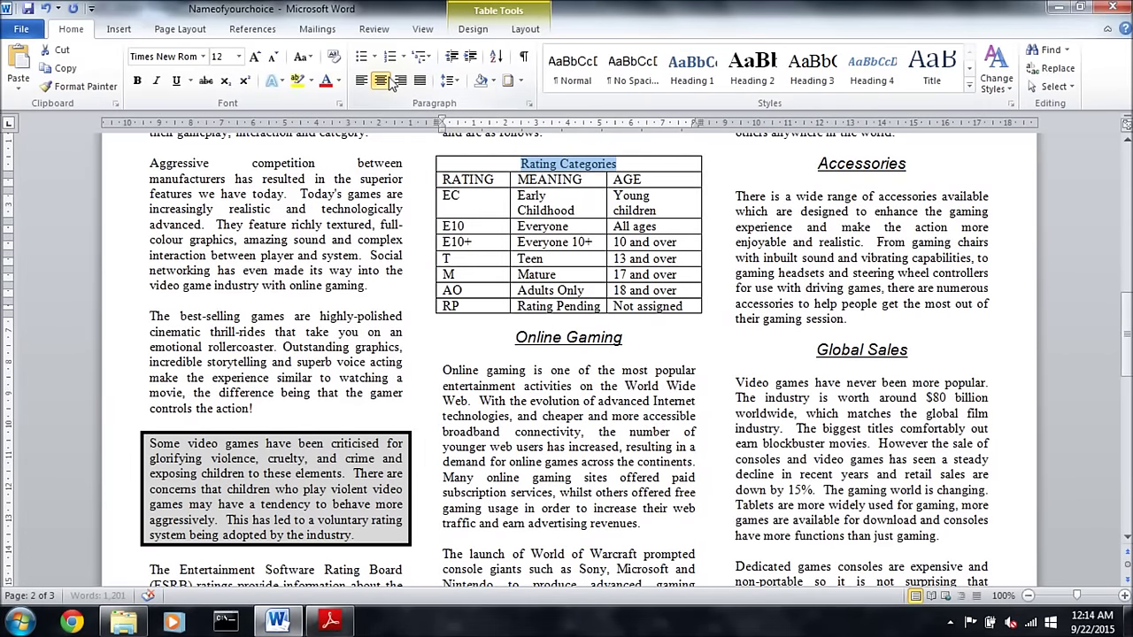
- Highlight question 18 yellow in the exam paper and select question 19's instruction
{"action": "left_click", "coordinate": [331, 623]}
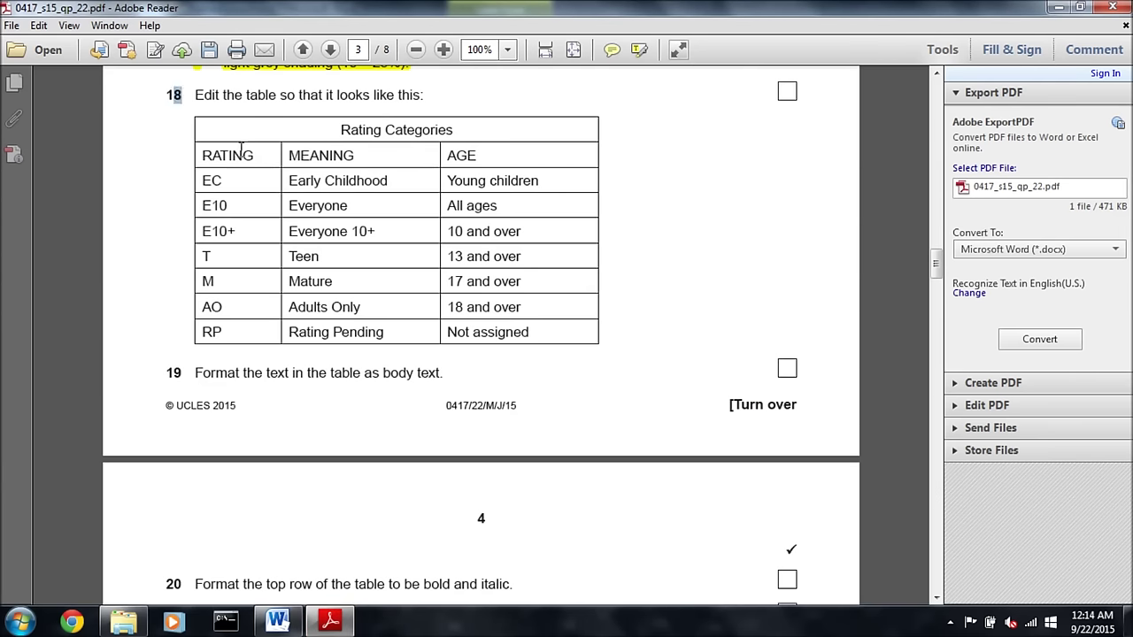
{"action": "left_click_drag", "start_coordinate": [174, 95], "coordinate": [558, 345]}
{"action": "left_click", "coordinate": [595, 361]}
{"action": "left_click_drag", "start_coordinate": [216, 129], "coordinate": [494, 339]}
{"action": "right_click", "coordinate": [485, 330]}
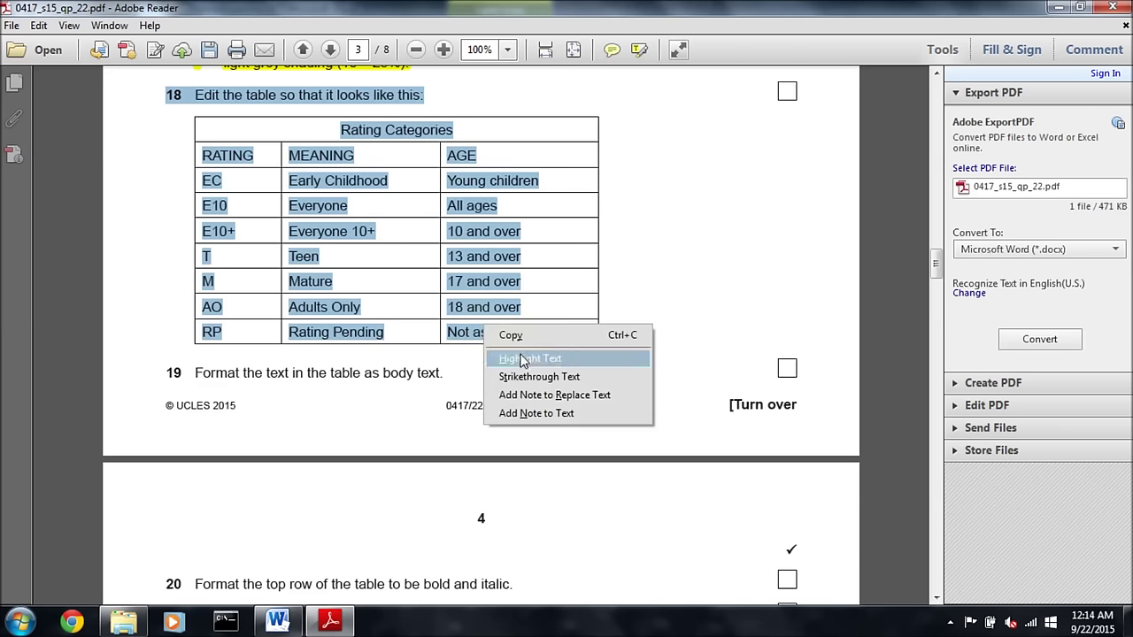
{"action": "left_click", "coordinate": [543, 356]}
{"action": "scroll", "coordinate": [531, 354], "scroll_direction": "down", "scroll_amount": 3}
{"action": "left_click_drag", "start_coordinate": [194, 212], "coordinate": [434, 217]}
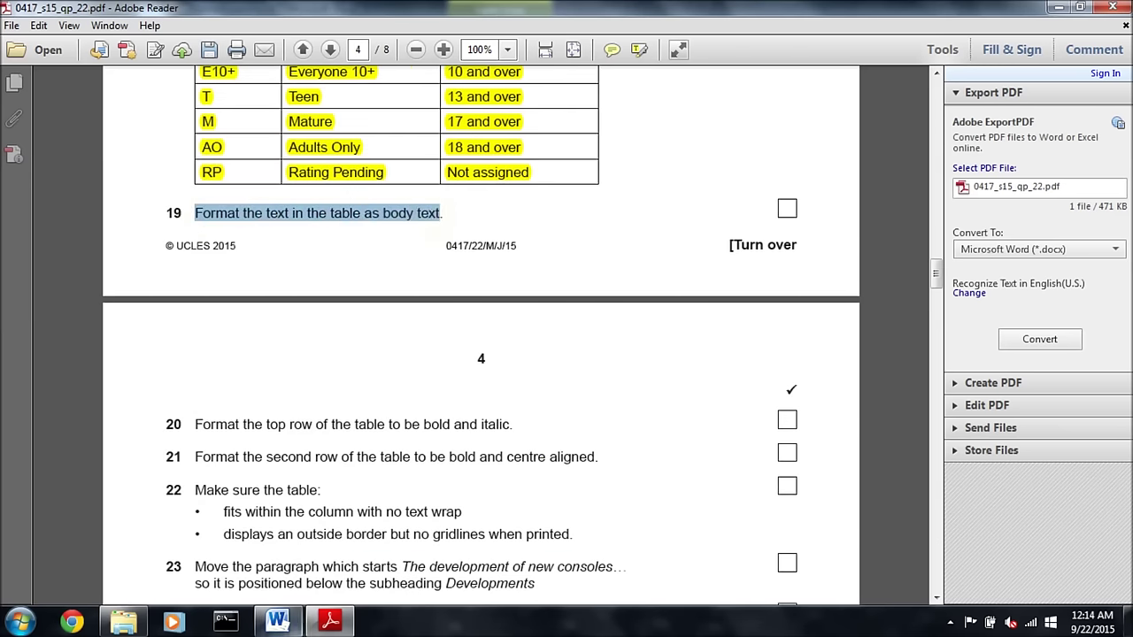
{"action": "left_click", "coordinate": [277, 622]}
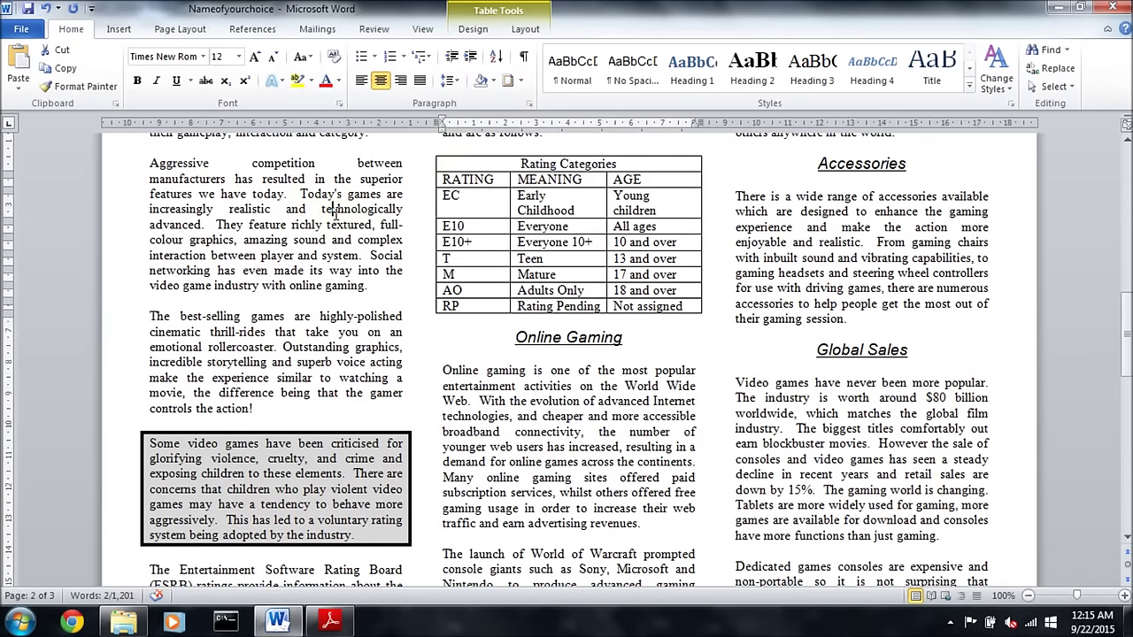
- Copy the body text formatting onto the table with Format Painter
{"action": "left_click_drag", "start_coordinate": [403, 209], "coordinate": [286, 209]}
{"action": "left_click", "coordinate": [78, 86]}
{"action": "left_click_drag", "start_coordinate": [477, 166], "coordinate": [564, 343]}
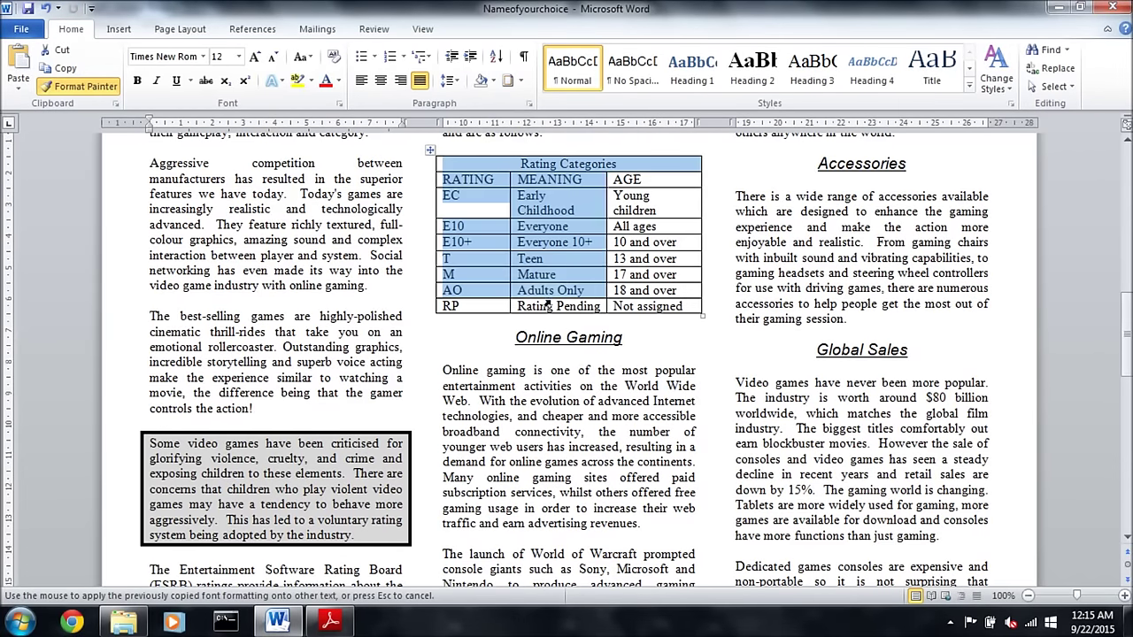
{"action": "left_click_drag", "start_coordinate": [346, 316], "coordinate": [149, 316]}
{"action": "left_click", "coordinate": [53, 87]}
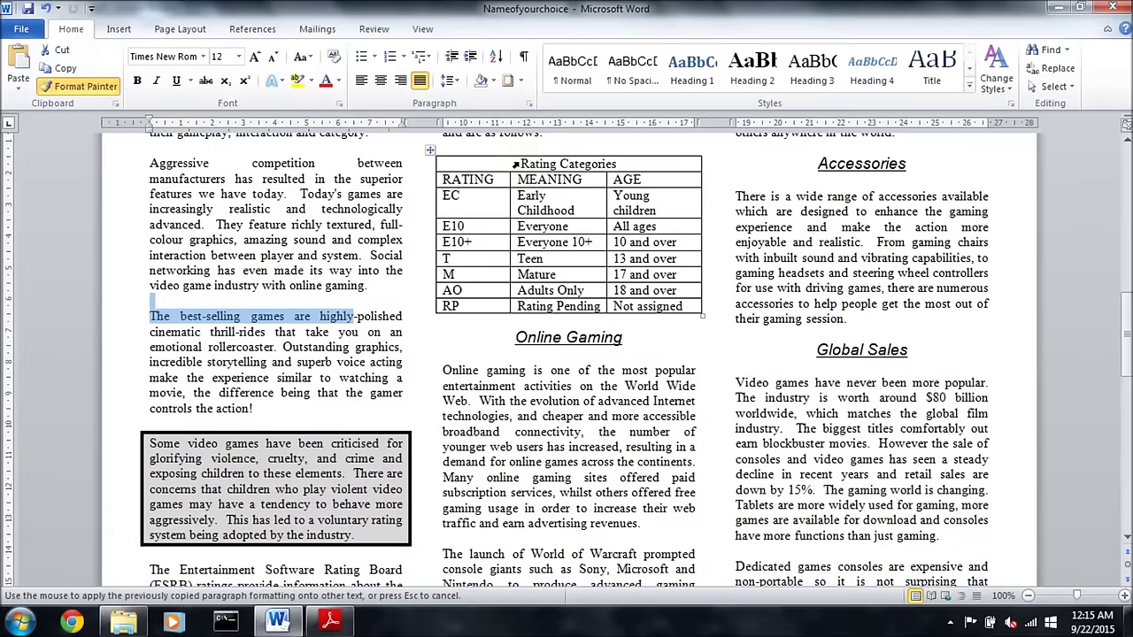
{"action": "left_click_drag", "start_coordinate": [526, 155], "coordinate": [681, 307]}
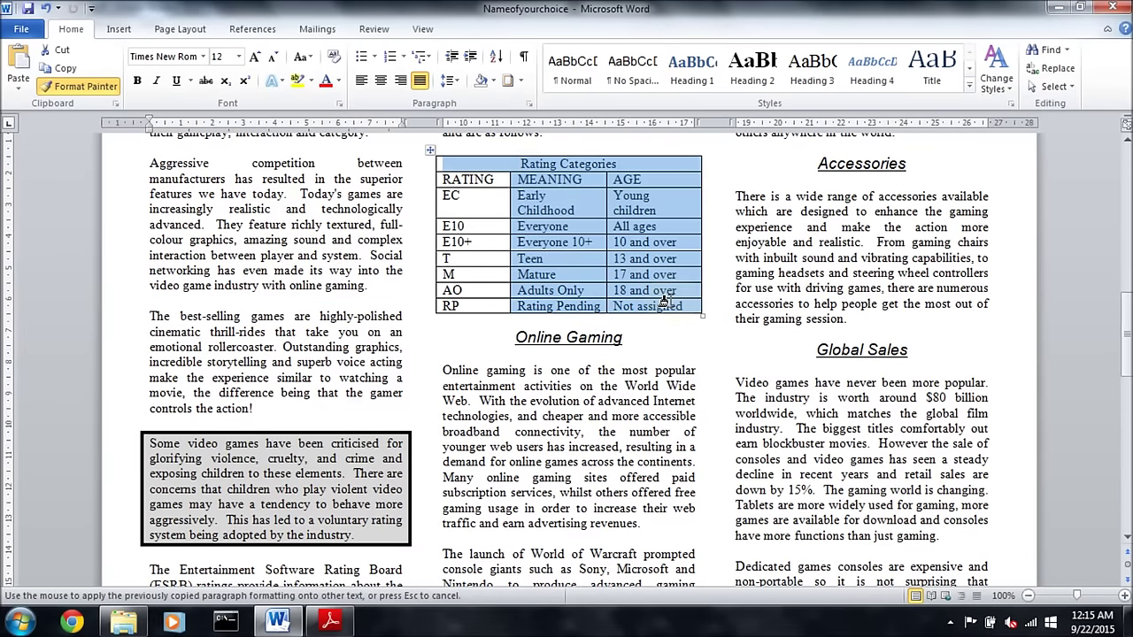
- Centre the Rating Categories title and highlight question 19 yellow in the exam paper
{"action": "left_click", "coordinate": [447, 163]}
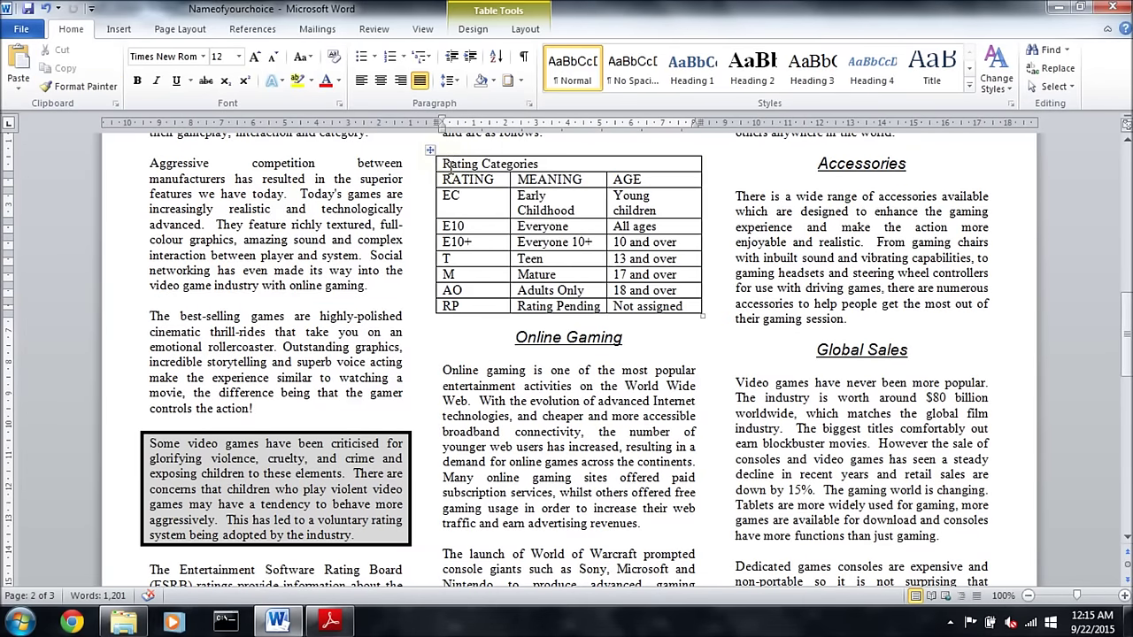
{"action": "left_click_drag", "start_coordinate": [467, 168], "coordinate": [538, 164]}
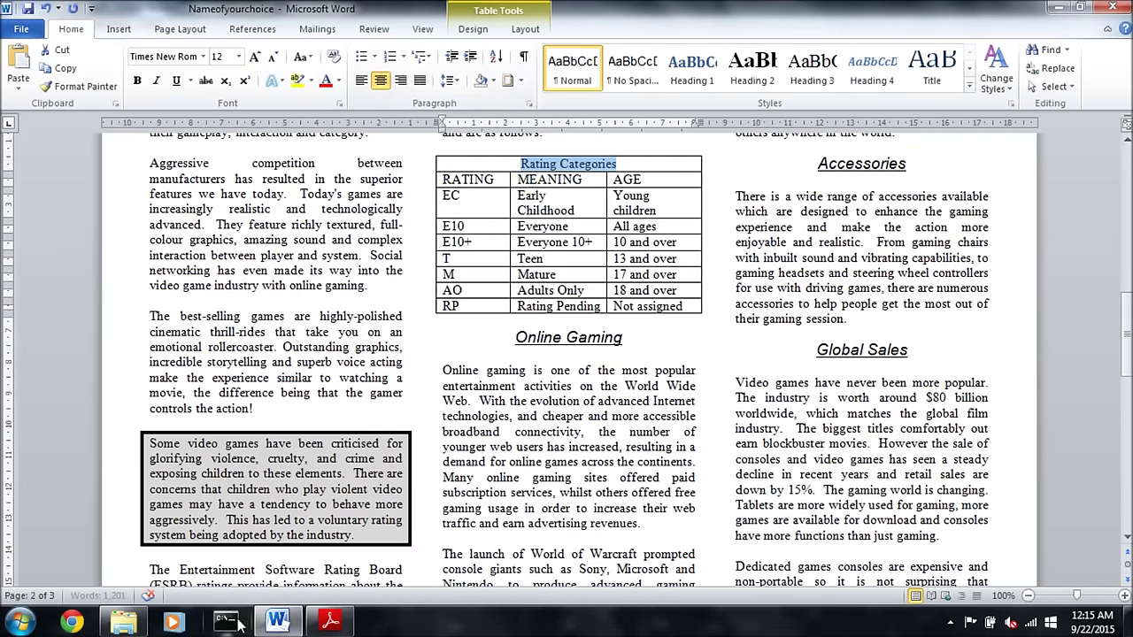
{"action": "left_click", "coordinate": [277, 624]}
{"action": "right_click", "coordinate": [311, 218]}
{"action": "left_click", "coordinate": [332, 251]}
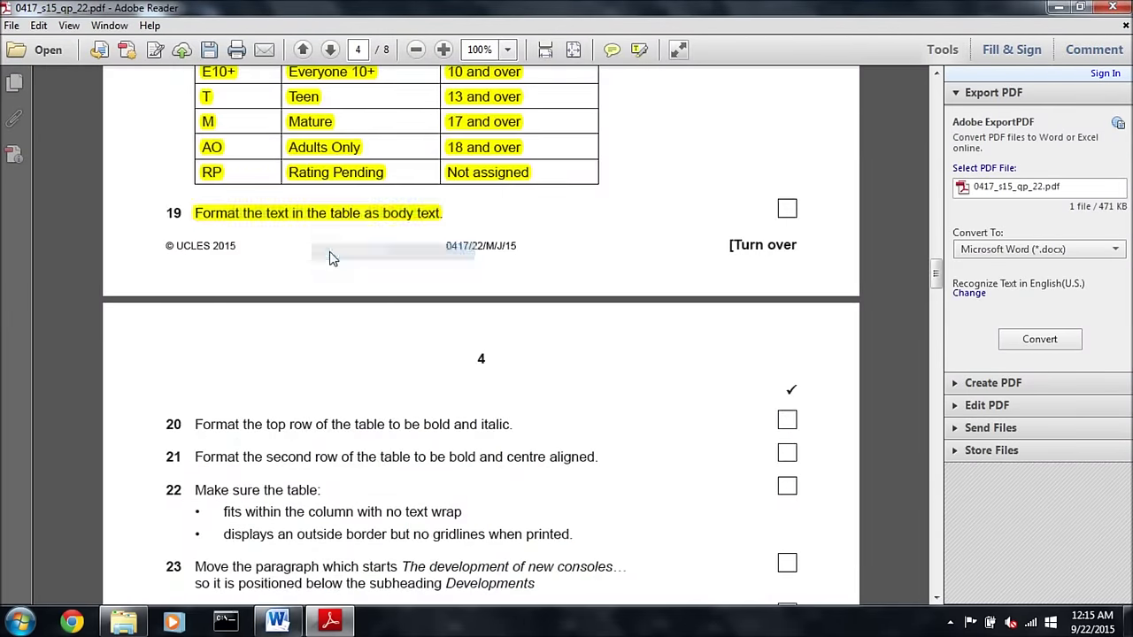
- Make the Rating Categories title bold and italic
{"action": "scroll", "coordinate": [150, 277], "scroll_direction": "down", "scroll_amount": 3}
{"action": "left_click_drag", "start_coordinate": [206, 264], "coordinate": [506, 266]}
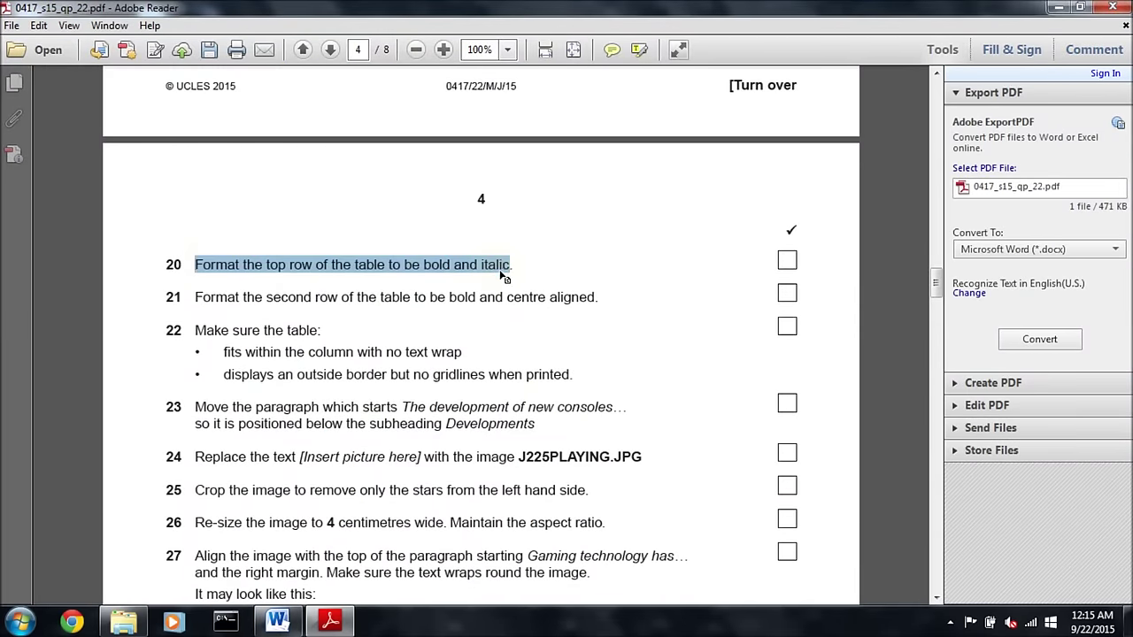
{"action": "left_click", "coordinate": [283, 624]}
{"action": "left_click", "coordinate": [138, 81]}
{"action": "left_click", "coordinate": [156, 81]}
- Make the RATING, MEANING, AGE header row bold and centred
{"action": "left_click", "coordinate": [330, 622]}
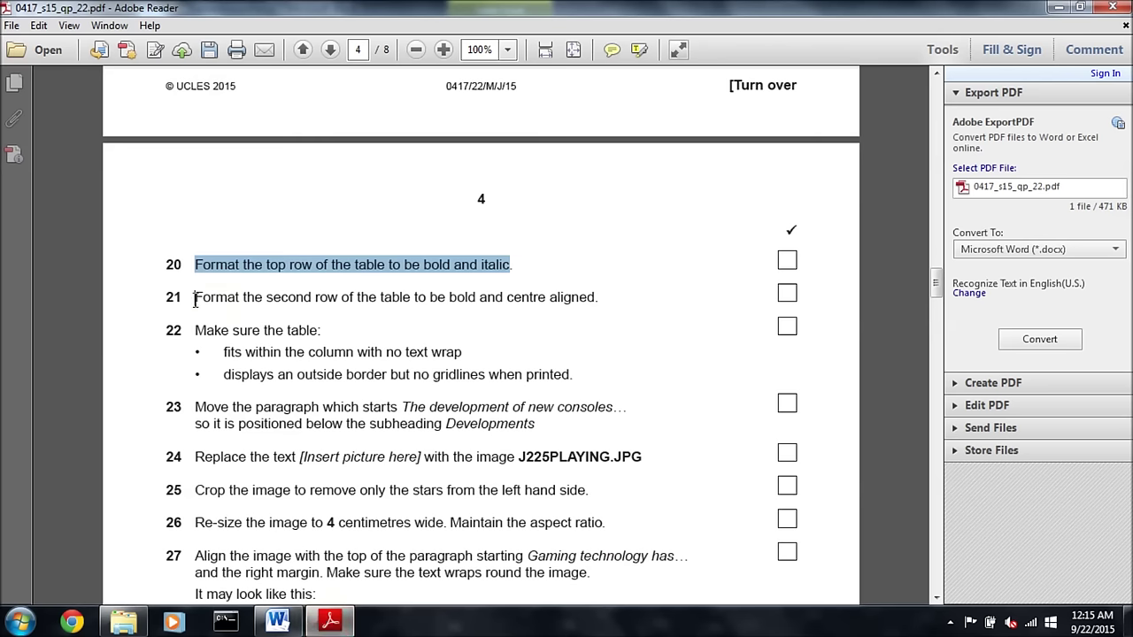
{"action": "left_click_drag", "start_coordinate": [195, 299], "coordinate": [599, 298]}
{"action": "left_click", "coordinate": [277, 622]}
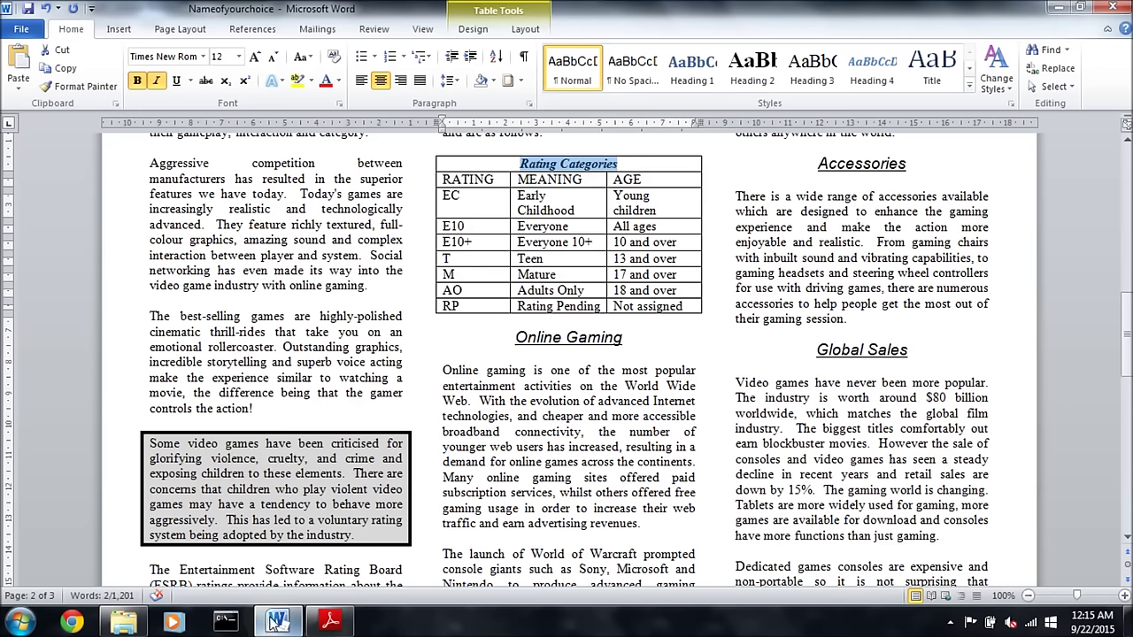
{"action": "left_click_drag", "start_coordinate": [442, 179], "coordinate": [673, 180]}
{"action": "left_click", "coordinate": [138, 81]}
{"action": "left_click", "coordinate": [381, 81]}
- Read question 22's requirement that the table fit within the column
{"action": "left_click", "coordinate": [282, 612]}
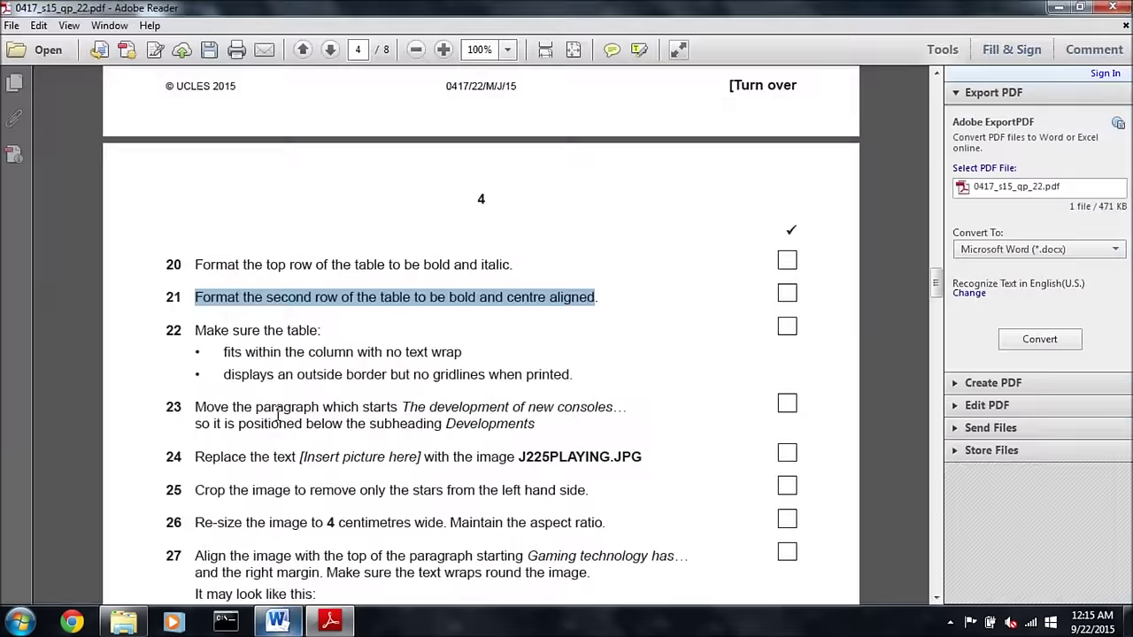
{"action": "left_click_drag", "start_coordinate": [194, 331], "coordinate": [320, 332]}
{"action": "left_click_drag", "start_coordinate": [219, 360], "coordinate": [469, 354]}
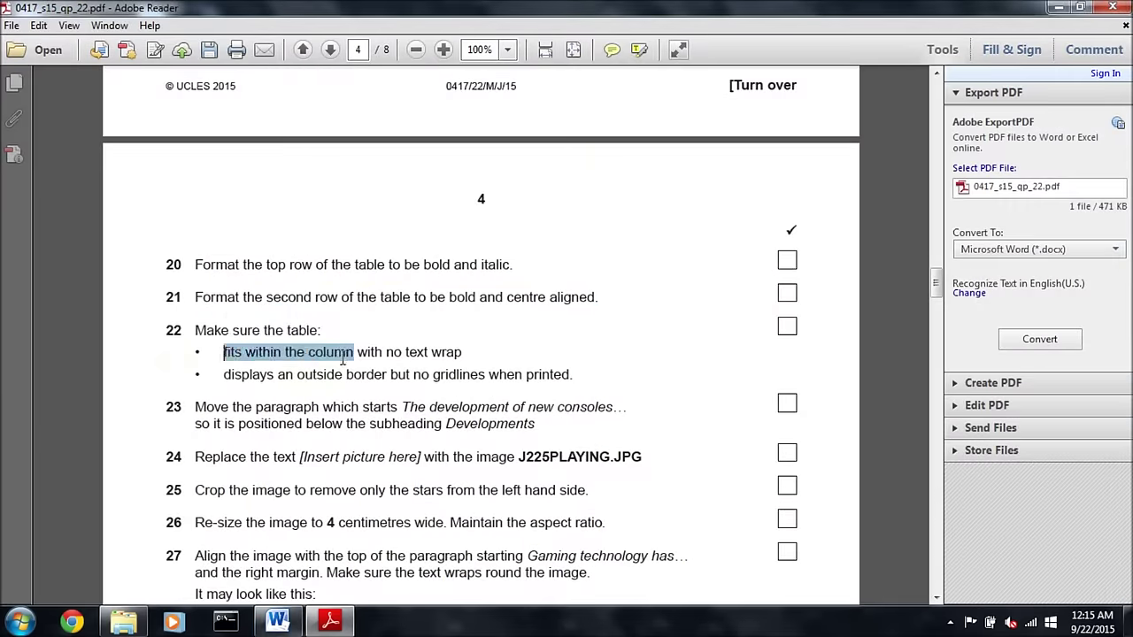
- AutoFit the Rating Categories table to its contents
{"action": "left_click", "coordinate": [277, 622]}
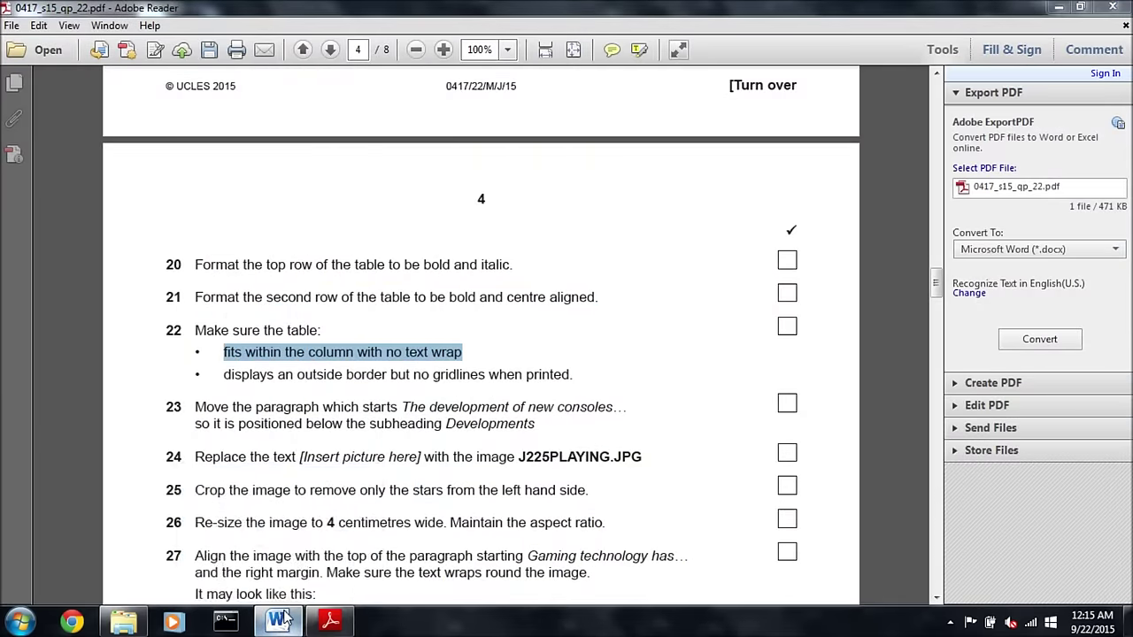
{"action": "left_click", "coordinate": [523, 28]}
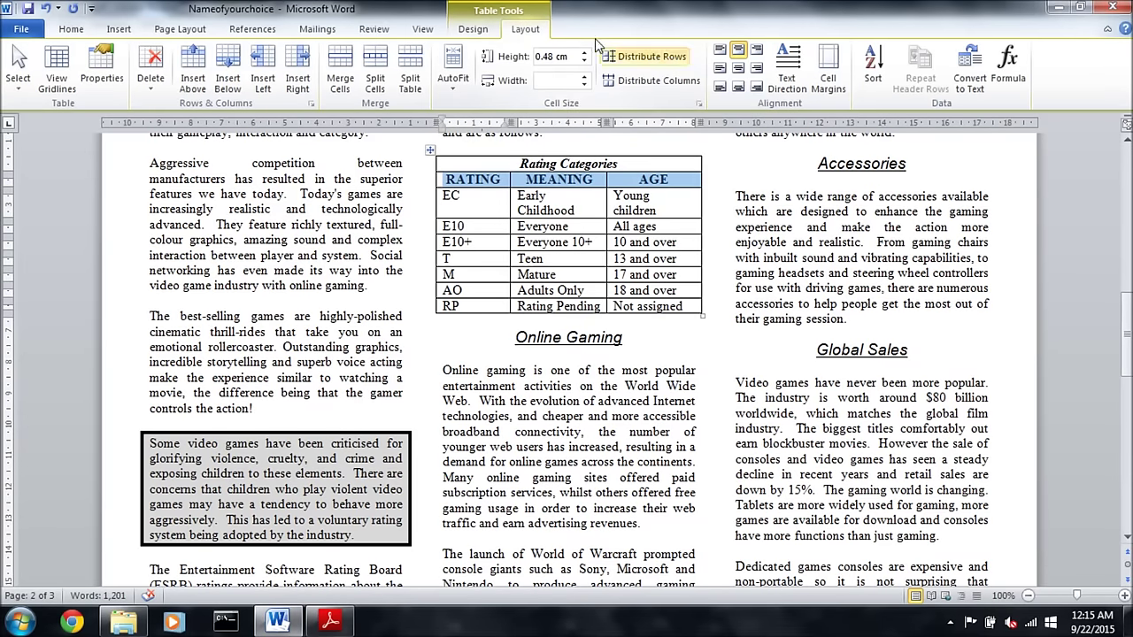
{"action": "left_click", "coordinate": [454, 69]}
{"action": "left_click", "coordinate": [473, 106]}
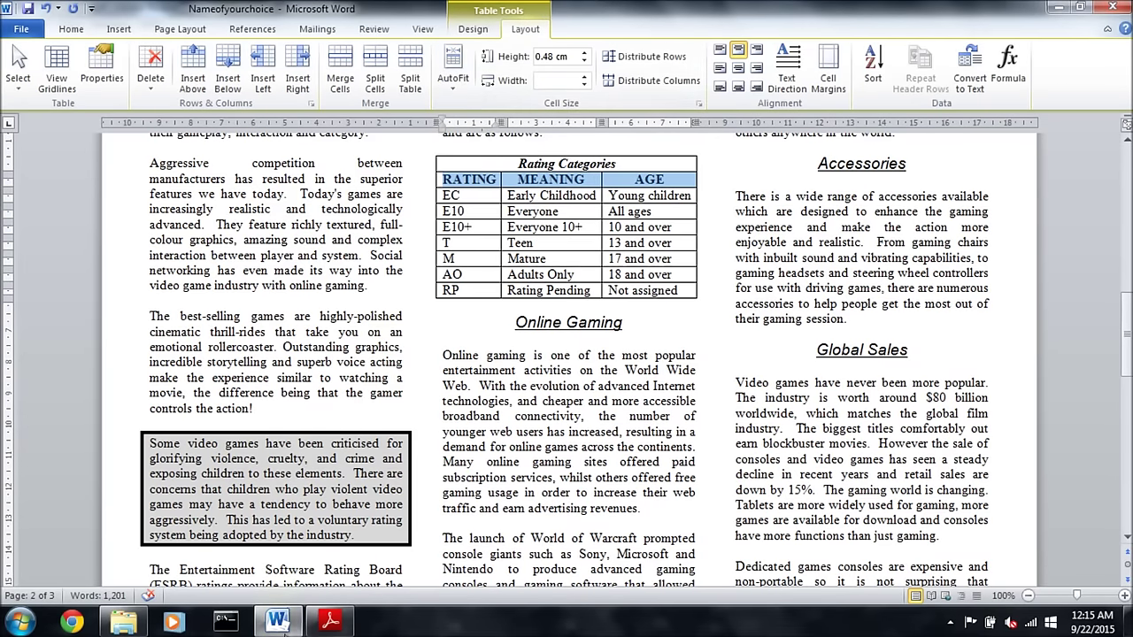
- Remove the table's top, bottom and inside horizontal borders in Borders and Shading
{"action": "key", "text": "alt+Tab"}
{"action": "left_click_drag", "start_coordinate": [223, 374], "coordinate": [569, 360]}
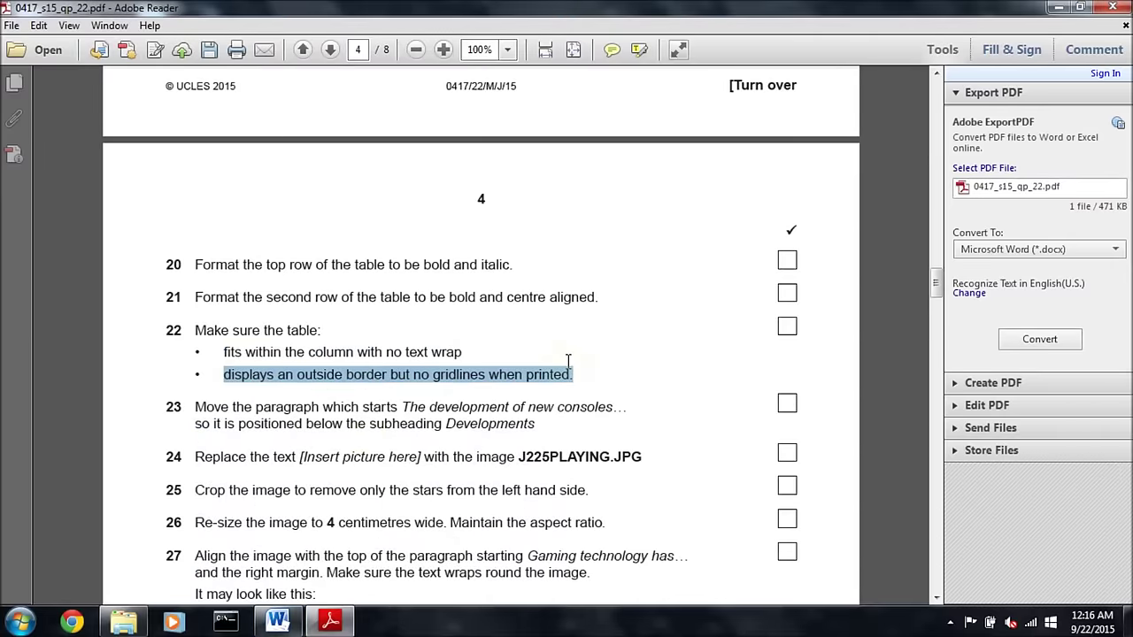
{"action": "left_click", "coordinate": [277, 622]}
{"action": "left_click", "coordinate": [434, 151]}
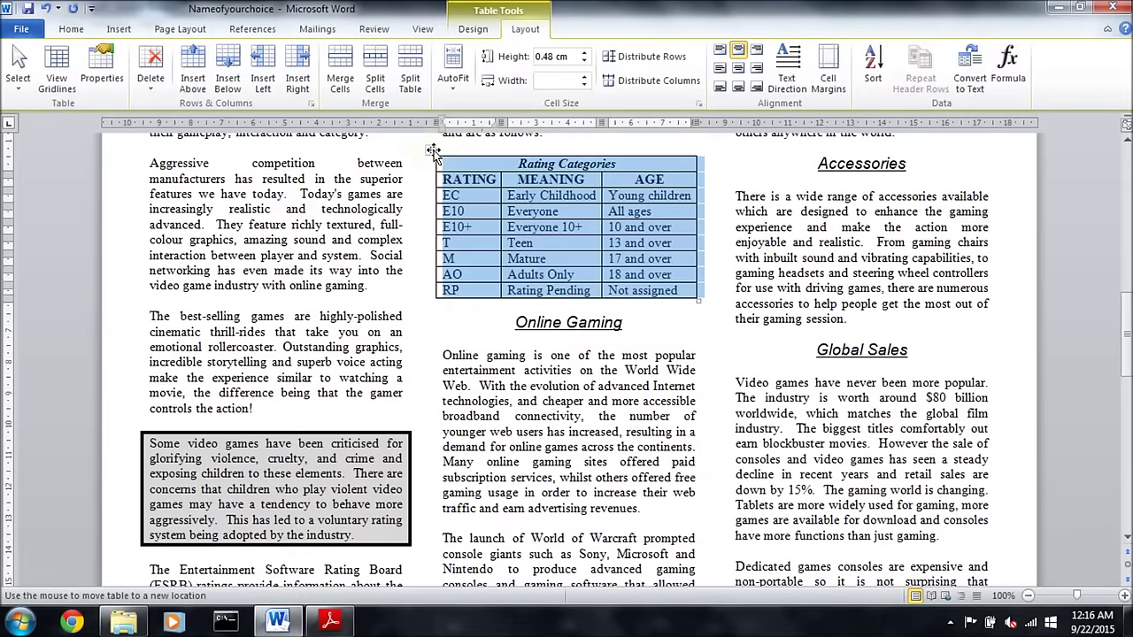
{"action": "left_click", "coordinate": [71, 28]}
{"action": "left_click", "coordinate": [522, 81]}
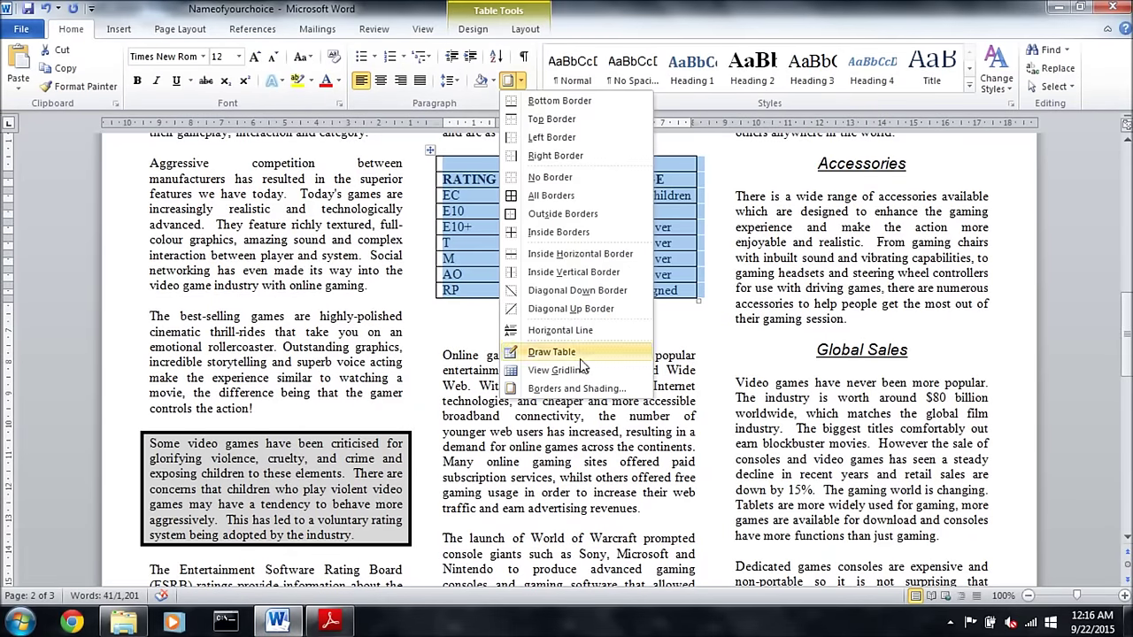
{"action": "left_click", "coordinate": [575, 391]}
{"action": "left_click", "coordinate": [599, 294]}
{"action": "left_click", "coordinate": [599, 274]}
{"action": "left_click", "coordinate": [599, 253]}
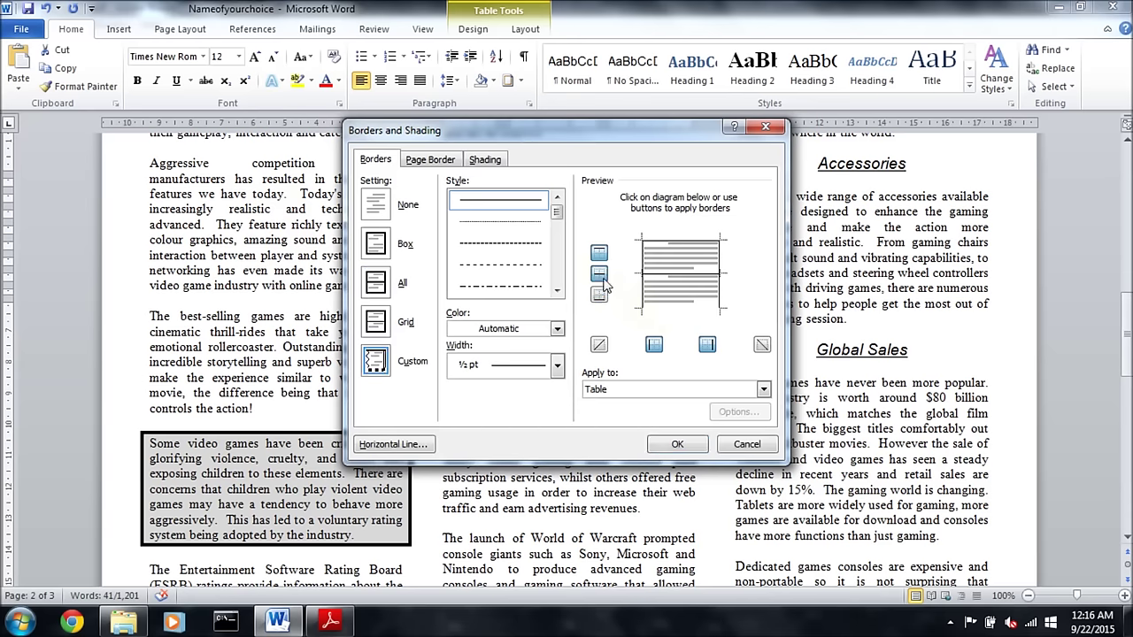
{"action": "left_click", "coordinate": [678, 436]}
- Give the table an outside border and remove its inside vertical lines
{"action": "left_click", "coordinate": [522, 80]}
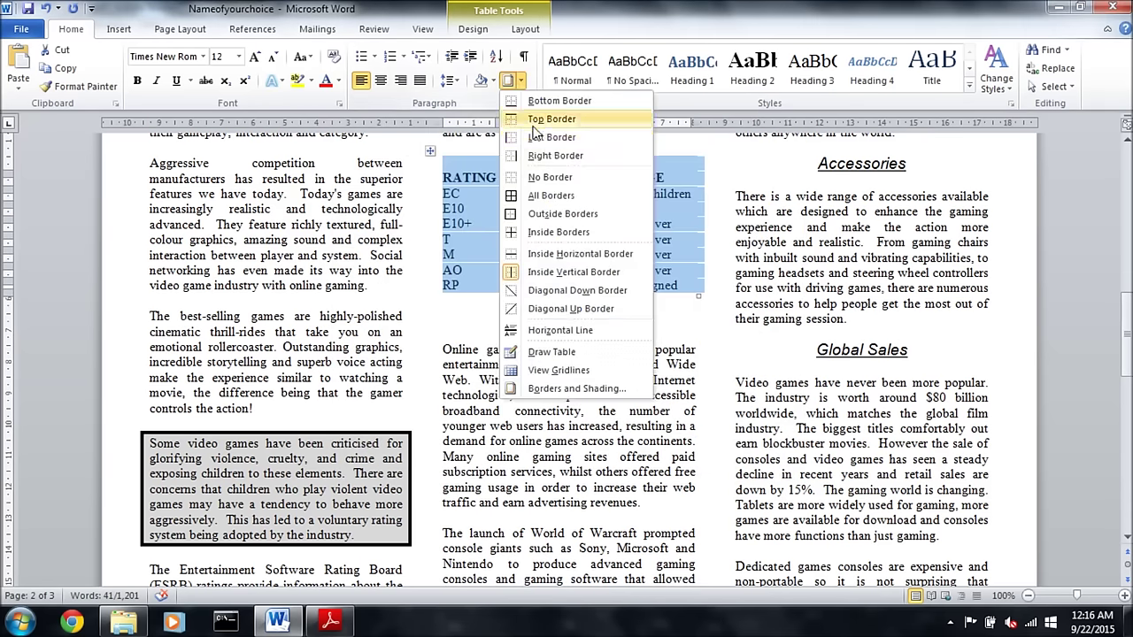
{"action": "left_click", "coordinate": [555, 214]}
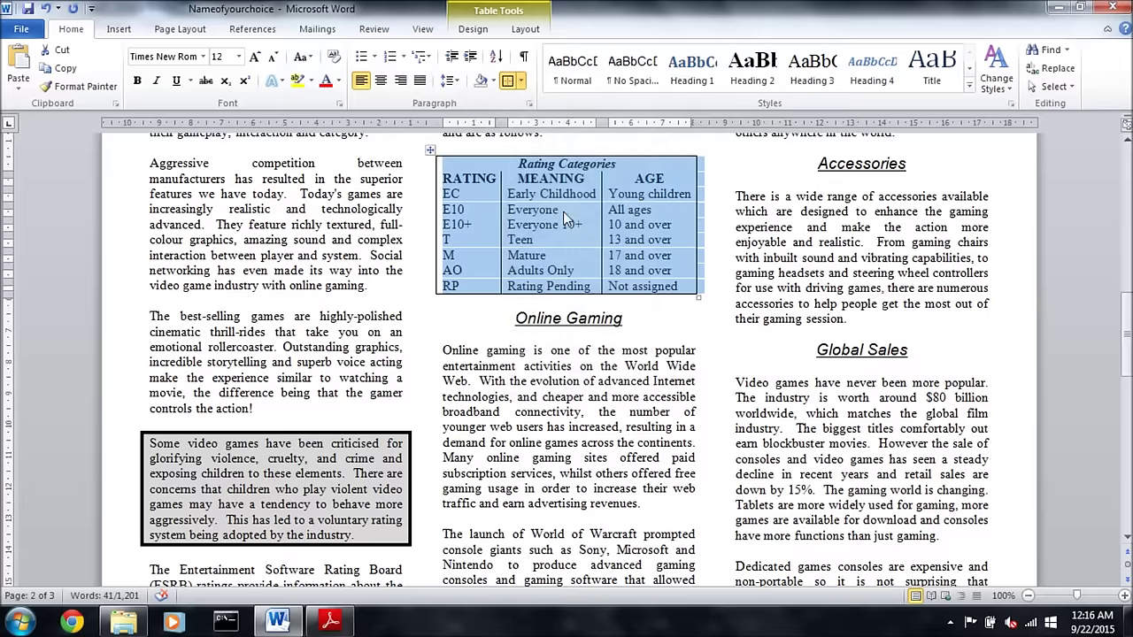
{"action": "left_click", "coordinate": [522, 80]}
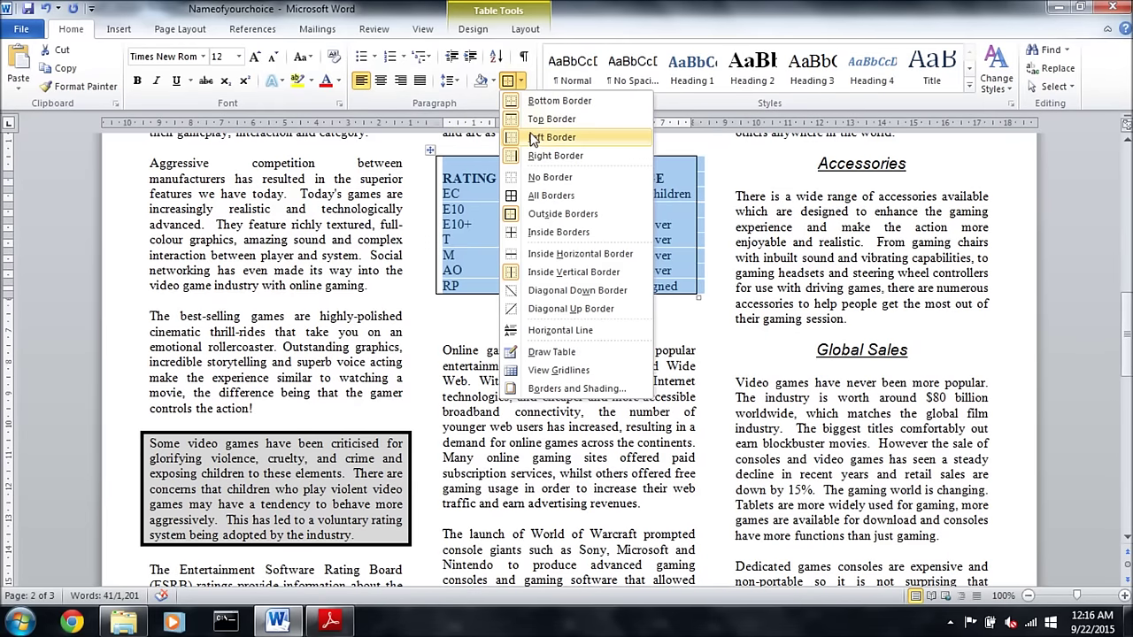
{"action": "left_click", "coordinate": [554, 272]}
{"action": "left_click", "coordinate": [443, 303]}
{"action": "left_click", "coordinate": [328, 622]}
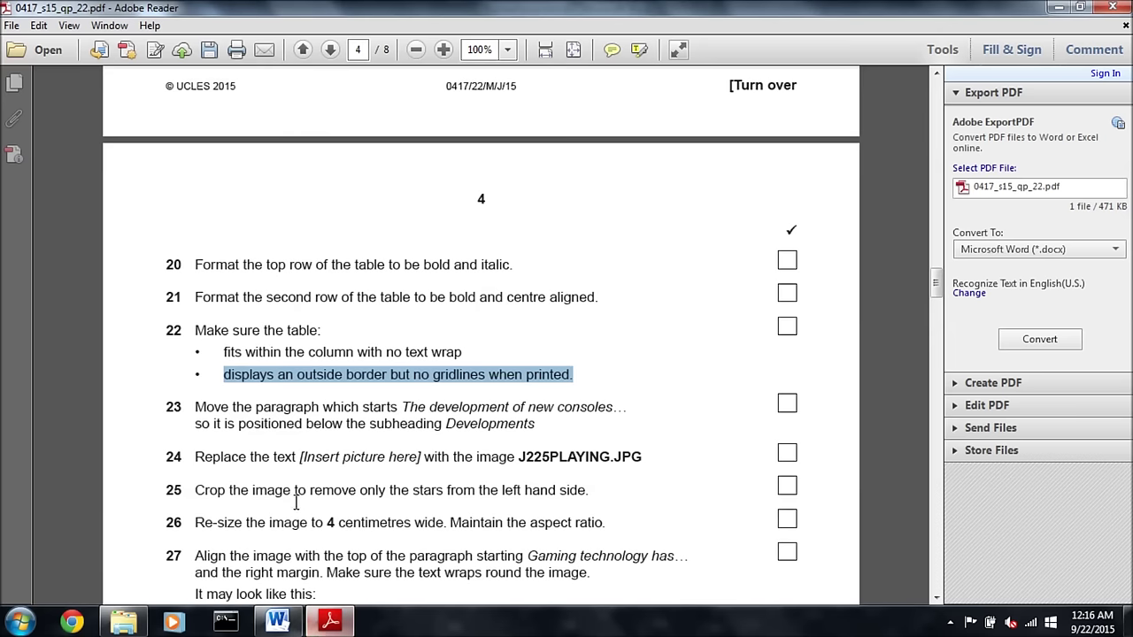
- Highlight questions 20 to 22 as done and read question 23's Developments instruction
{"action": "scroll", "coordinate": [267, 395], "scroll_direction": "down", "scroll_amount": 1}
{"action": "left_click_drag", "start_coordinate": [164, 222], "coordinate": [573, 324]}
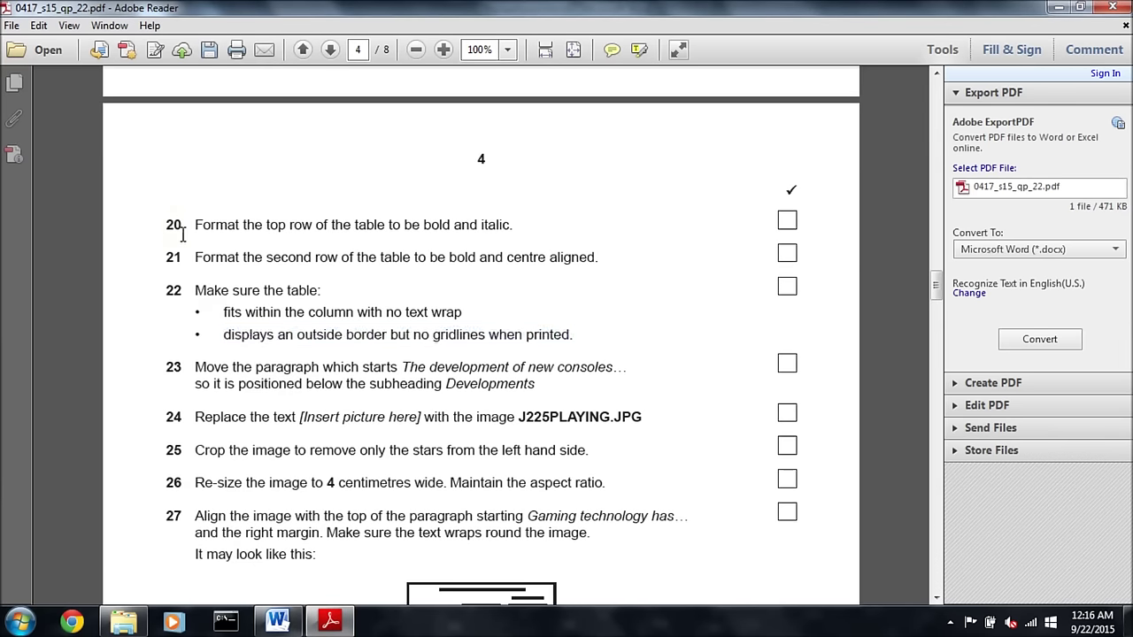
{"action": "right_click", "coordinate": [534, 336]}
{"action": "left_click", "coordinate": [584, 370]}
{"action": "scroll", "coordinate": [300, 230], "scroll_direction": "down", "scroll_amount": 4}
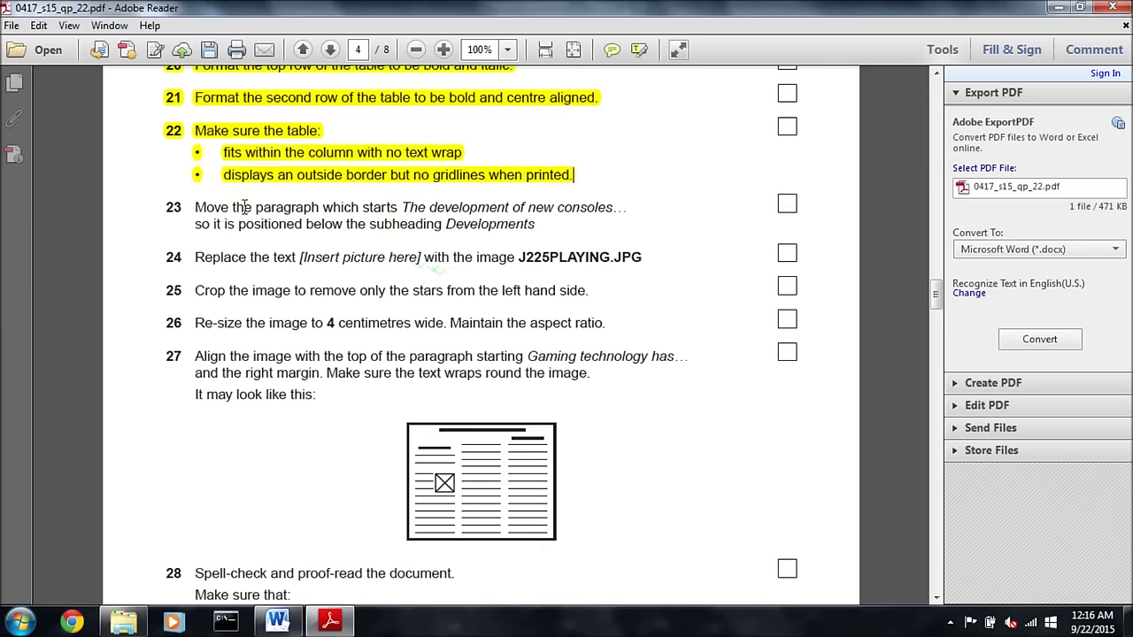
{"action": "left_click_drag", "start_coordinate": [191, 212], "coordinate": [613, 209]}
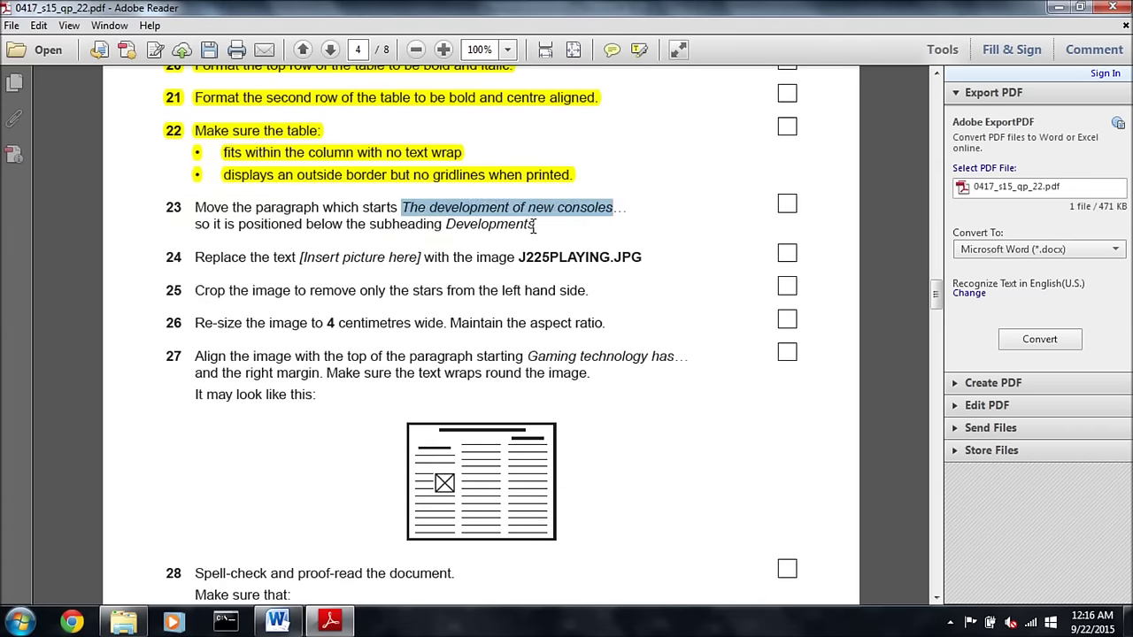
{"action": "left_click_drag", "start_coordinate": [533, 230], "coordinate": [495, 232]}
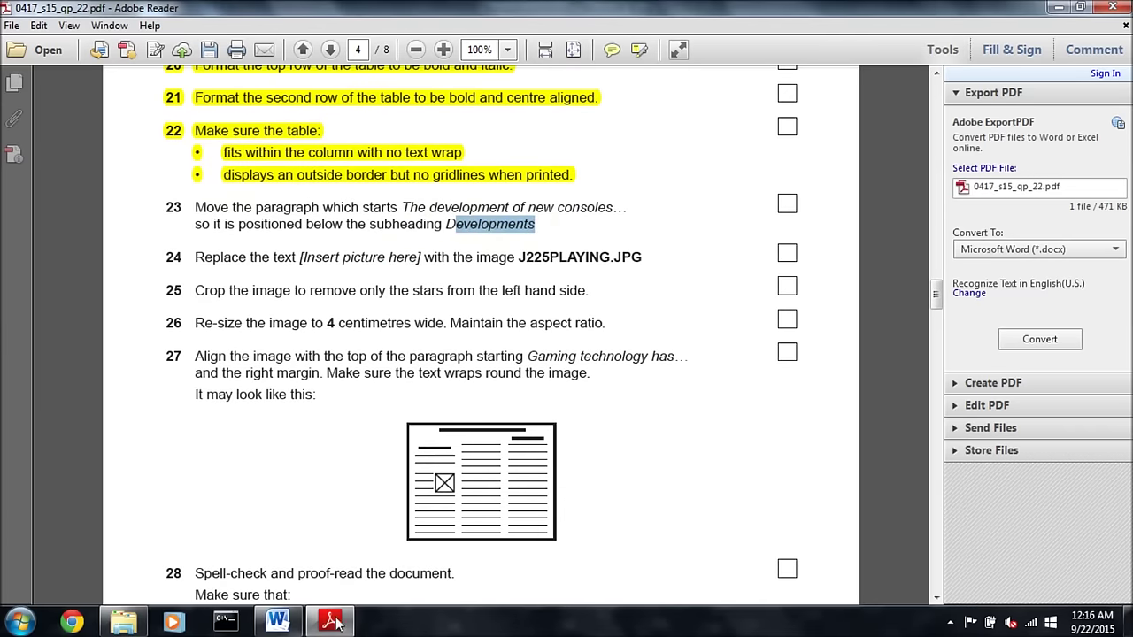
- Search for 'the deve' and cut the paragraph starting 'The development of new consoles'
{"action": "left_click", "coordinate": [277, 621]}
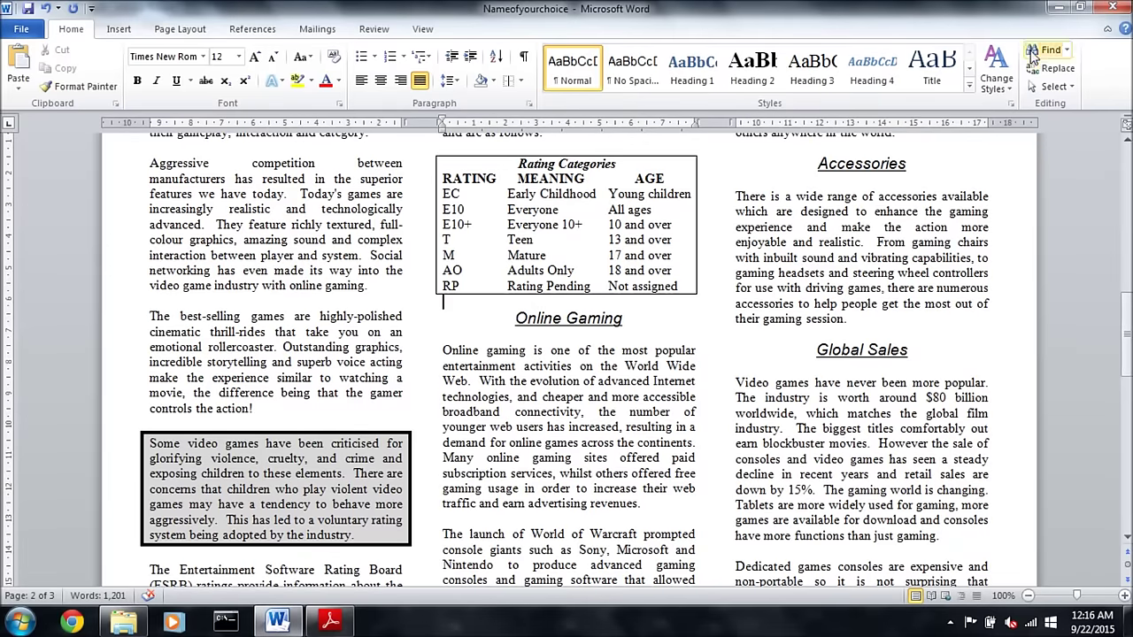
{"action": "left_click", "coordinate": [1047, 49]}
{"action": "type", "text": "the deve"}
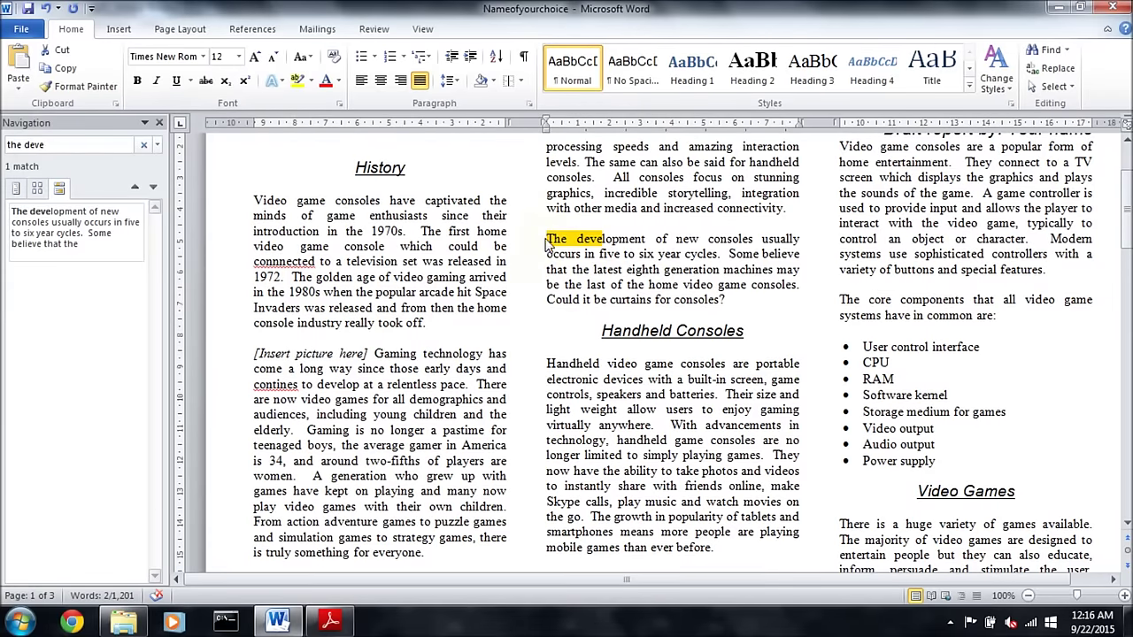
{"action": "left_click_drag", "start_coordinate": [549, 247], "coordinate": [736, 299]}
{"action": "right_click", "coordinate": [695, 280]}
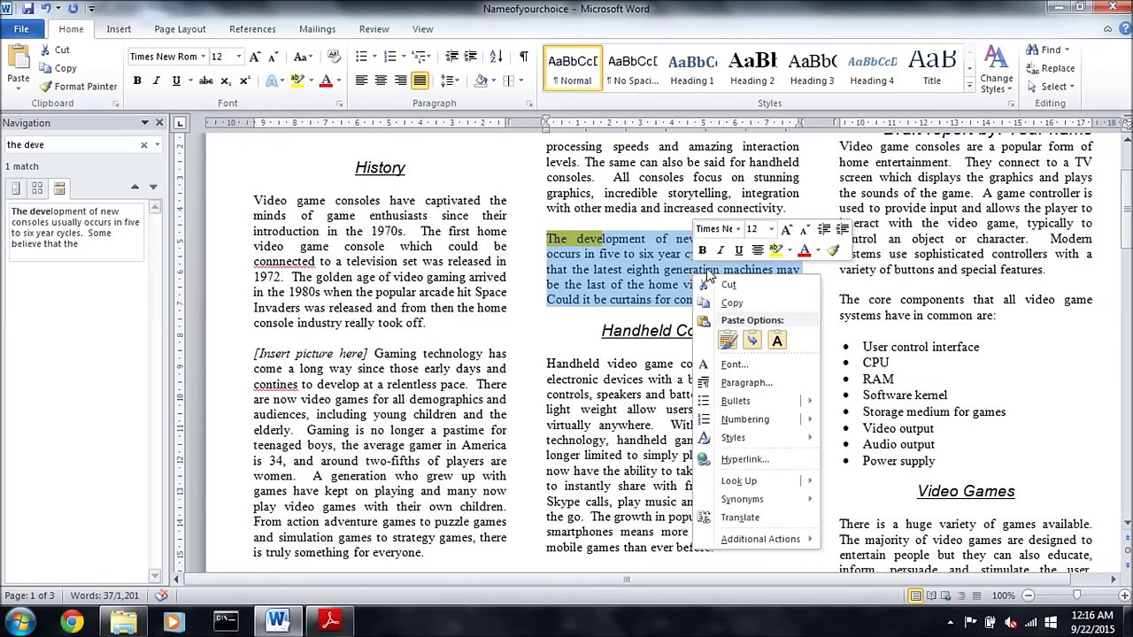
{"action": "left_click", "coordinate": [712, 281]}
- Paste the cut paragraph under the Developments subheading
{"action": "scroll", "coordinate": [464, 139], "scroll_direction": "down", "scroll_amount": 10}
{"action": "scroll", "coordinate": [465, 139], "scroll_direction": "down", "scroll_amount": 18}
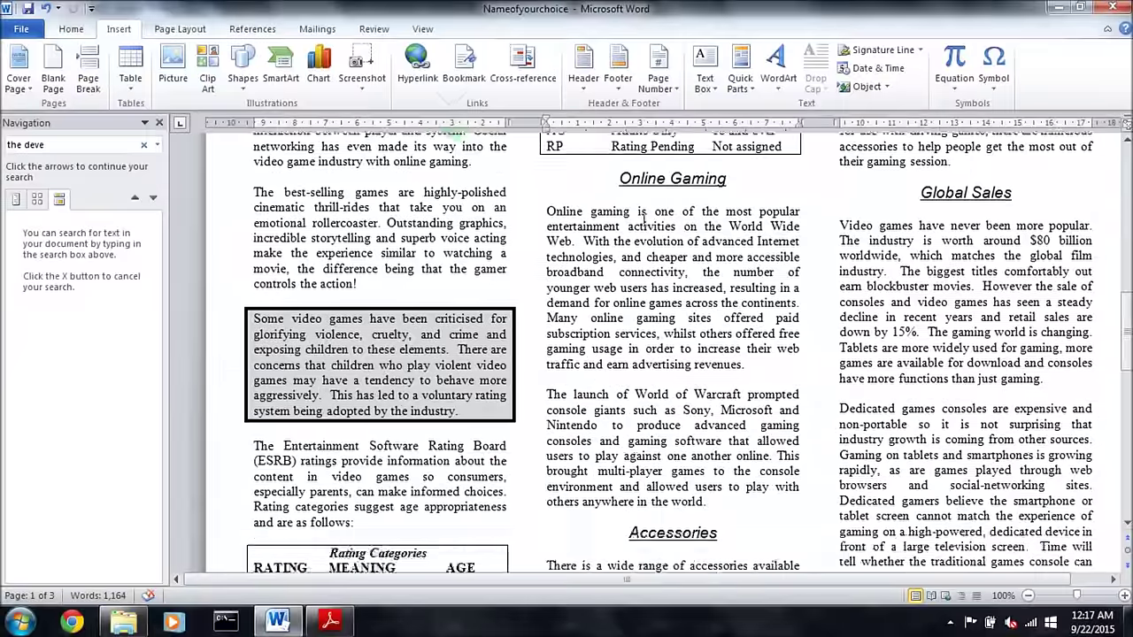
{"action": "left_click", "coordinate": [412, 339]}
{"action": "key", "text": "Return"}
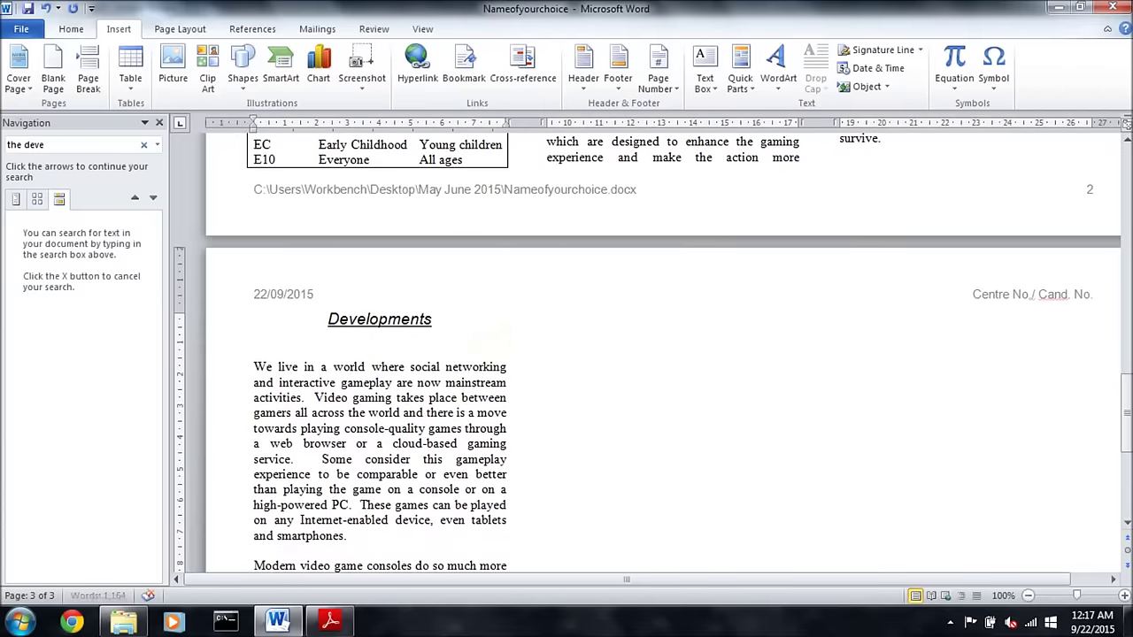
{"action": "key", "text": "ctrl+v"}
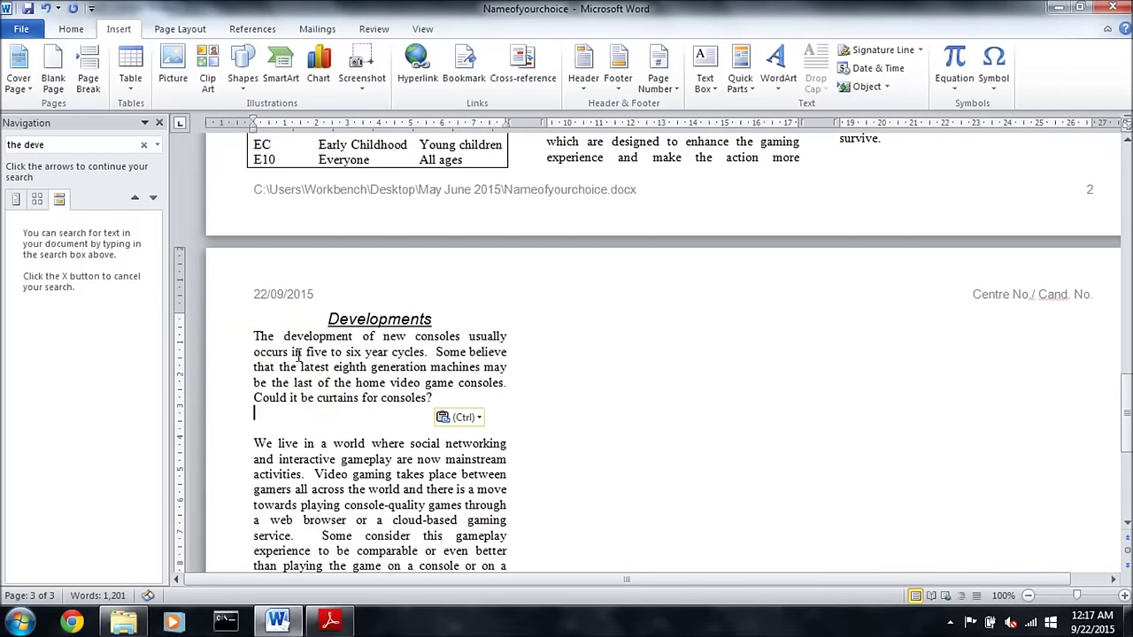
{"action": "key", "text": "BackSpace"}
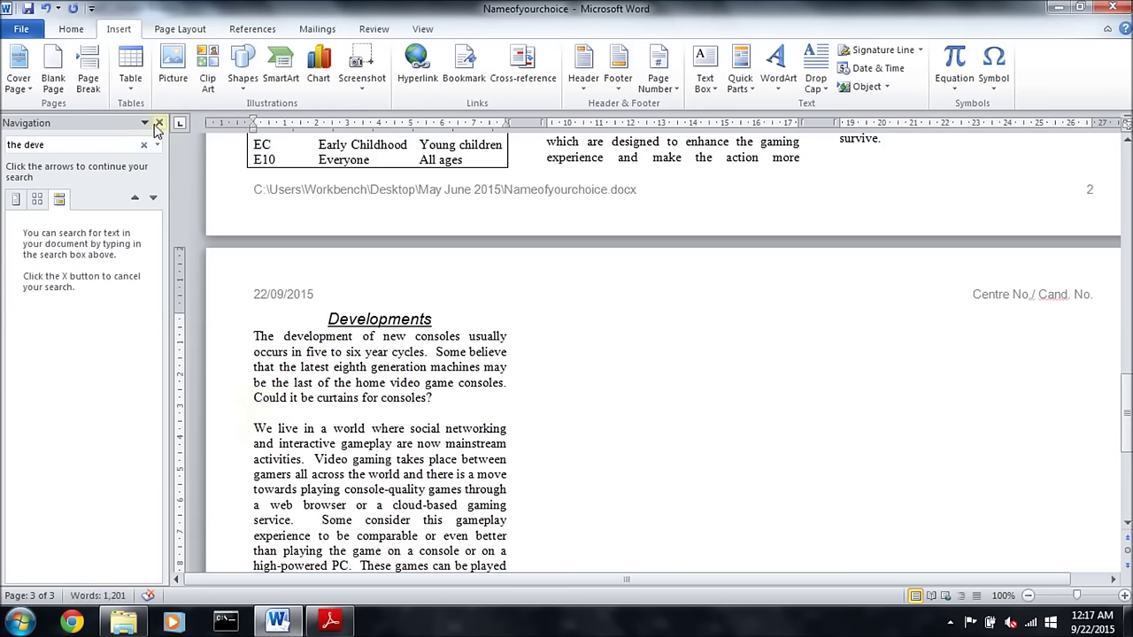
- Close the search pane and read the instruction to replace the picture placeholder
{"action": "left_click", "coordinate": [157, 123]}
{"action": "left_click", "coordinate": [72, 29]}
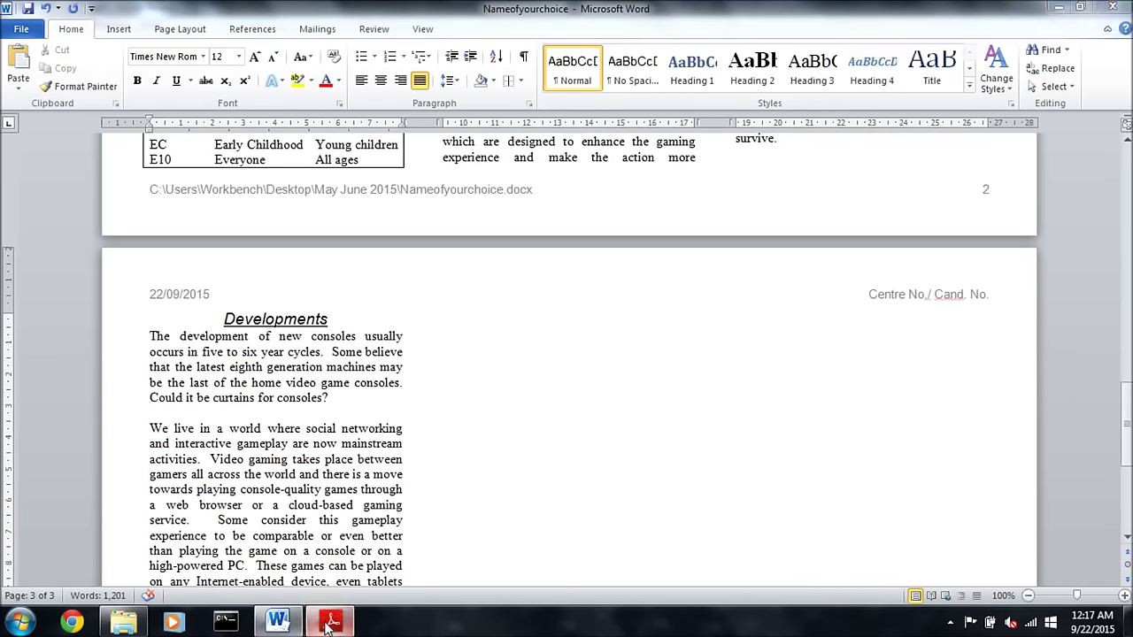
{"action": "left_click", "coordinate": [330, 622]}
{"action": "left_click_drag", "start_coordinate": [194, 257], "coordinate": [573, 255]}
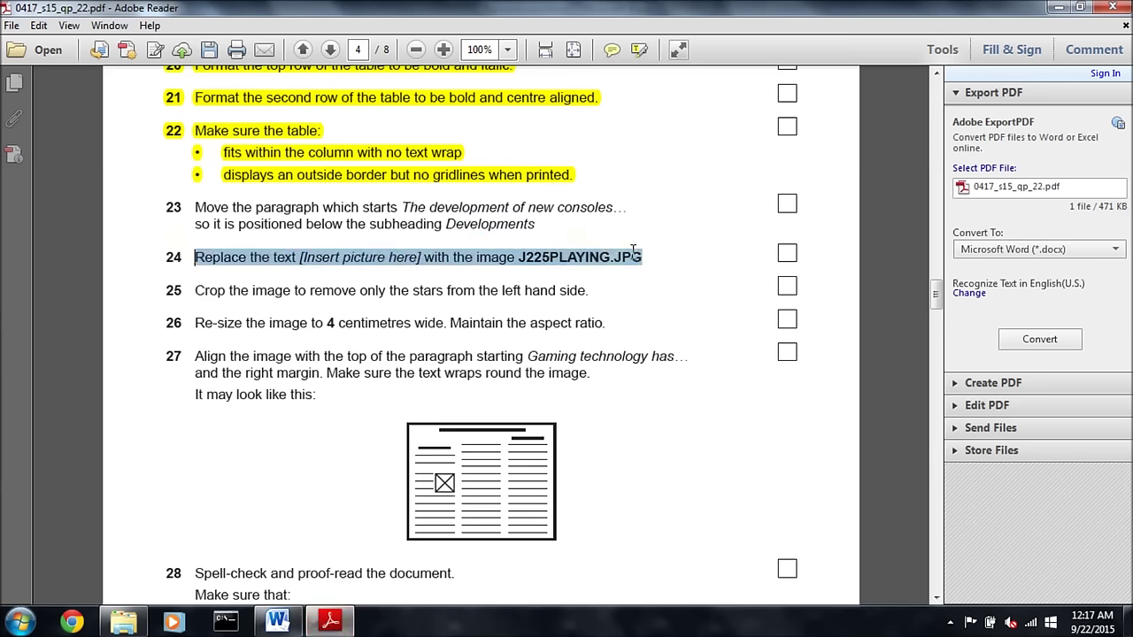
- Search for 'insert' and select the [Insert picture here] placeholder
{"action": "left_click", "coordinate": [277, 622]}
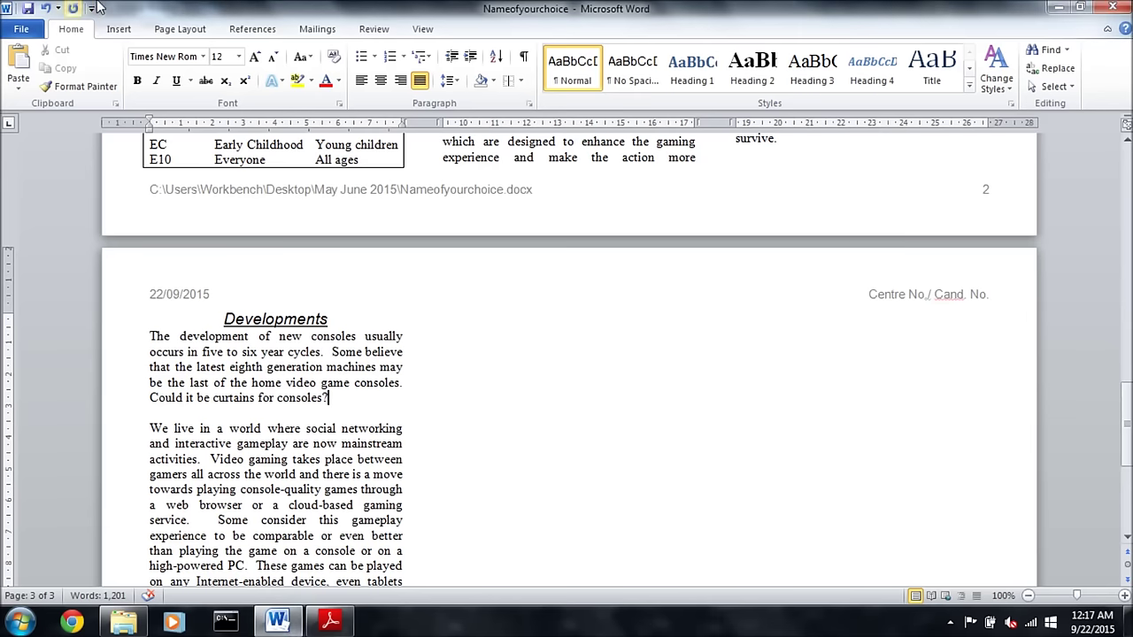
{"action": "left_click", "coordinate": [1053, 51]}
{"action": "type", "text": "insert"}
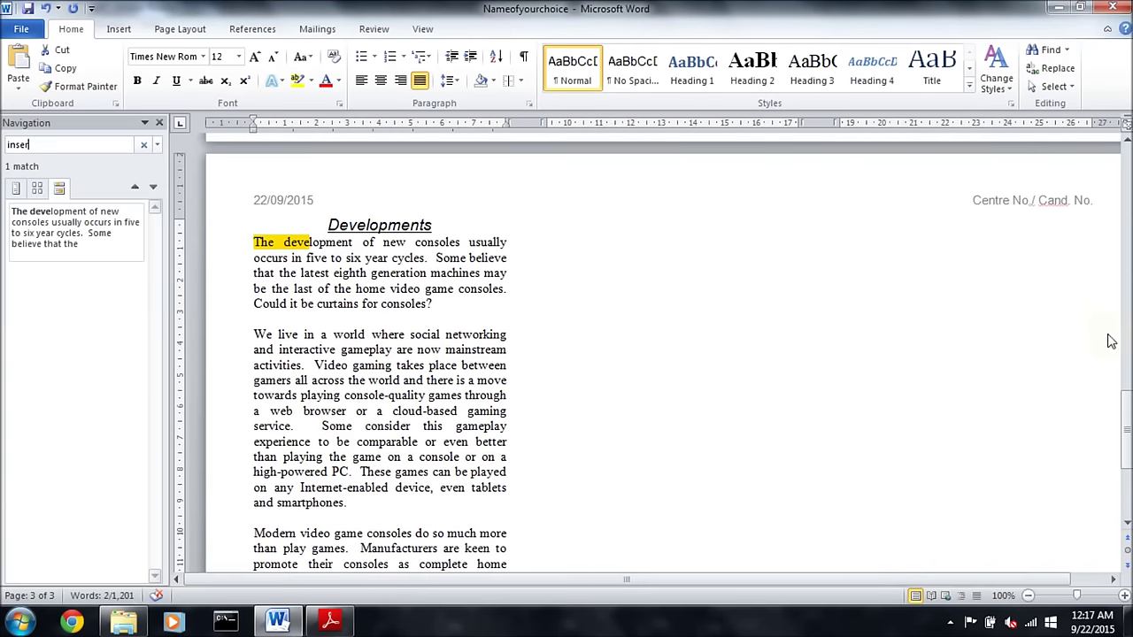
{"action": "left_click", "coordinate": [159, 123]}
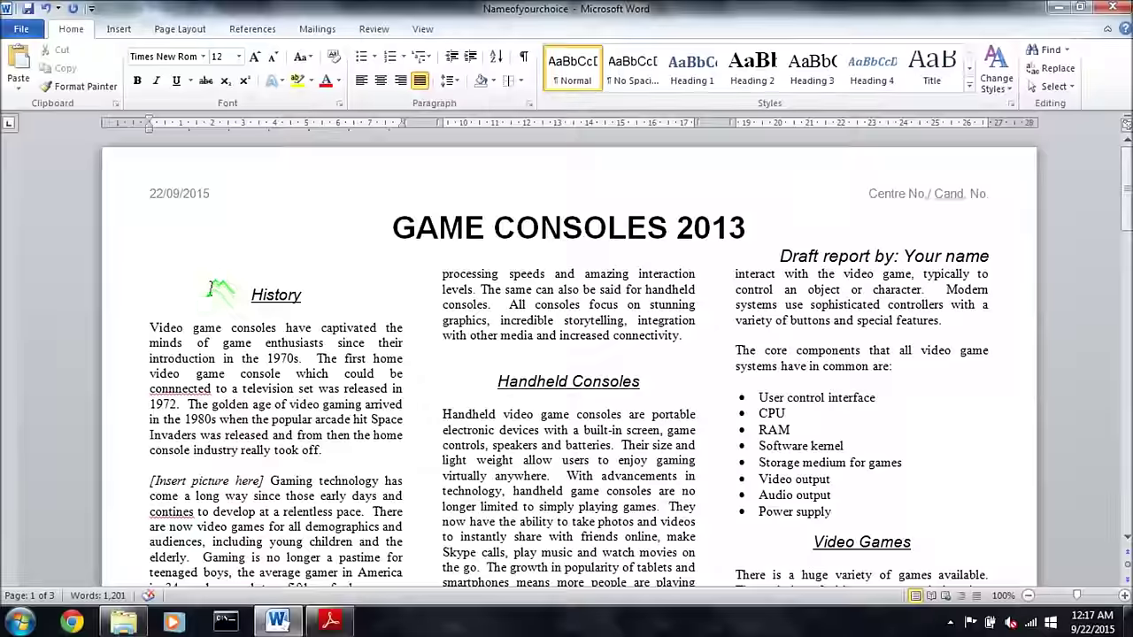
{"action": "scroll", "coordinate": [226, 364], "scroll_direction": "down", "scroll_amount": 3}
{"action": "left_click_drag", "start_coordinate": [267, 361], "coordinate": [150, 361]}
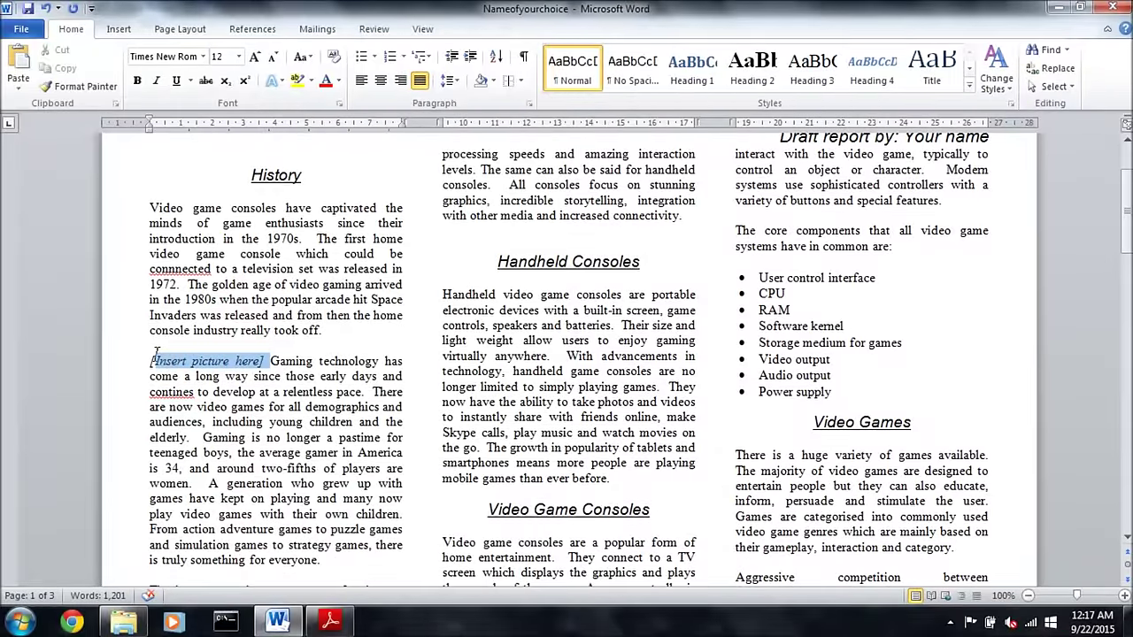
- Insert the J225PLAYING picture from Desktop > May June 2015 over the placeholder
{"action": "left_click", "coordinate": [117, 29]}
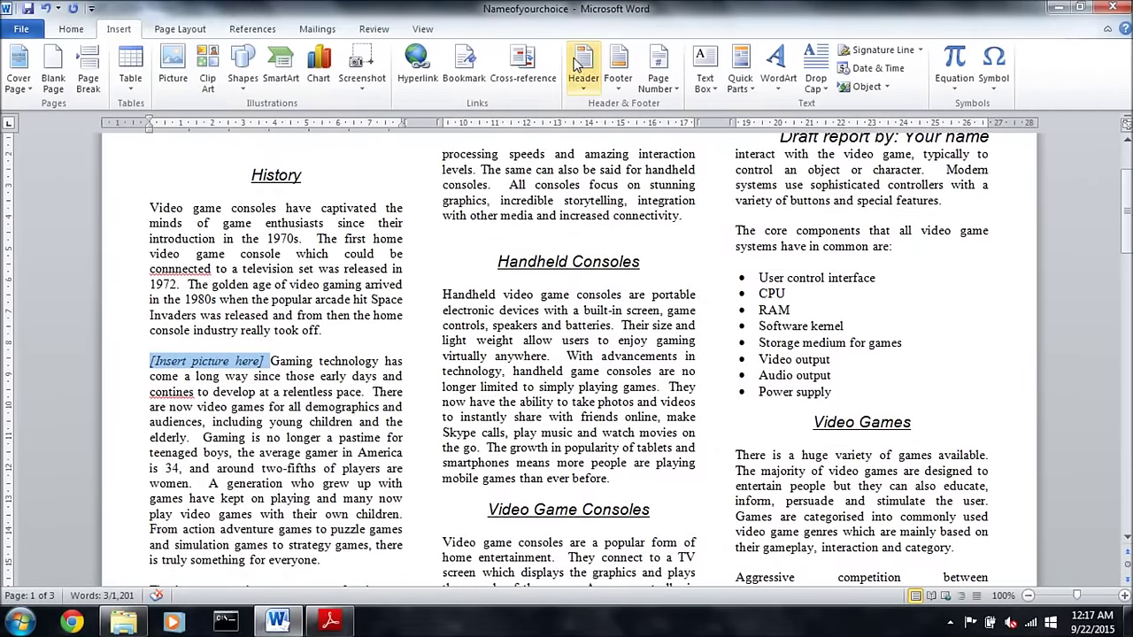
{"action": "left_click", "coordinate": [173, 69]}
{"action": "left_click", "coordinate": [64, 147]}
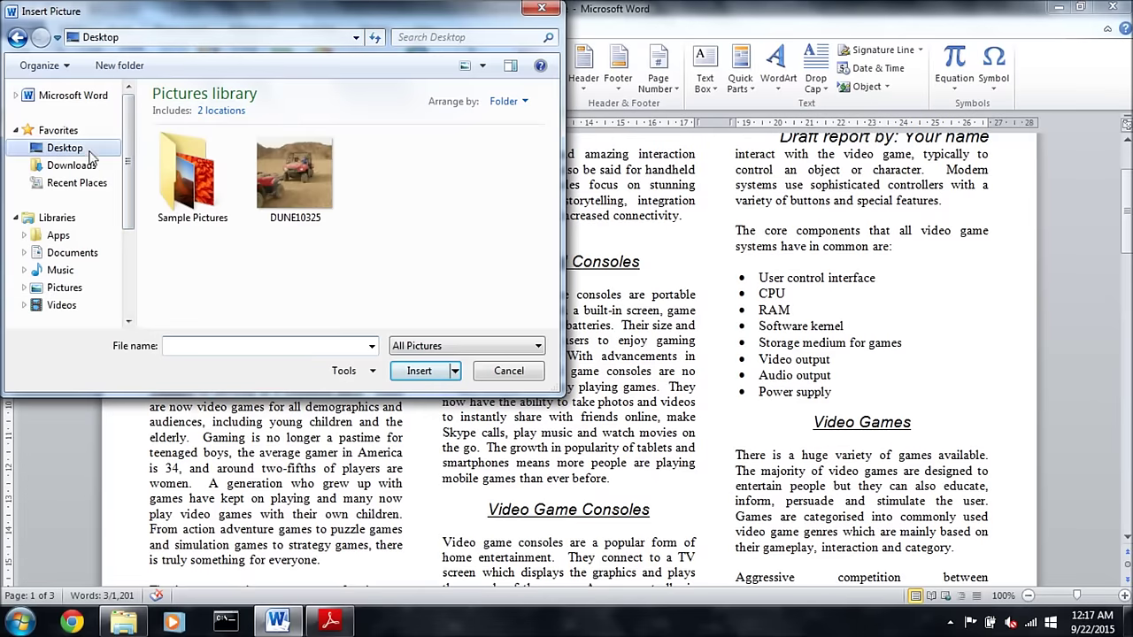
{"action": "scroll", "coordinate": [551, 237], "scroll_direction": "down", "scroll_amount": 2}
{"action": "double_click", "coordinate": [221, 270]}
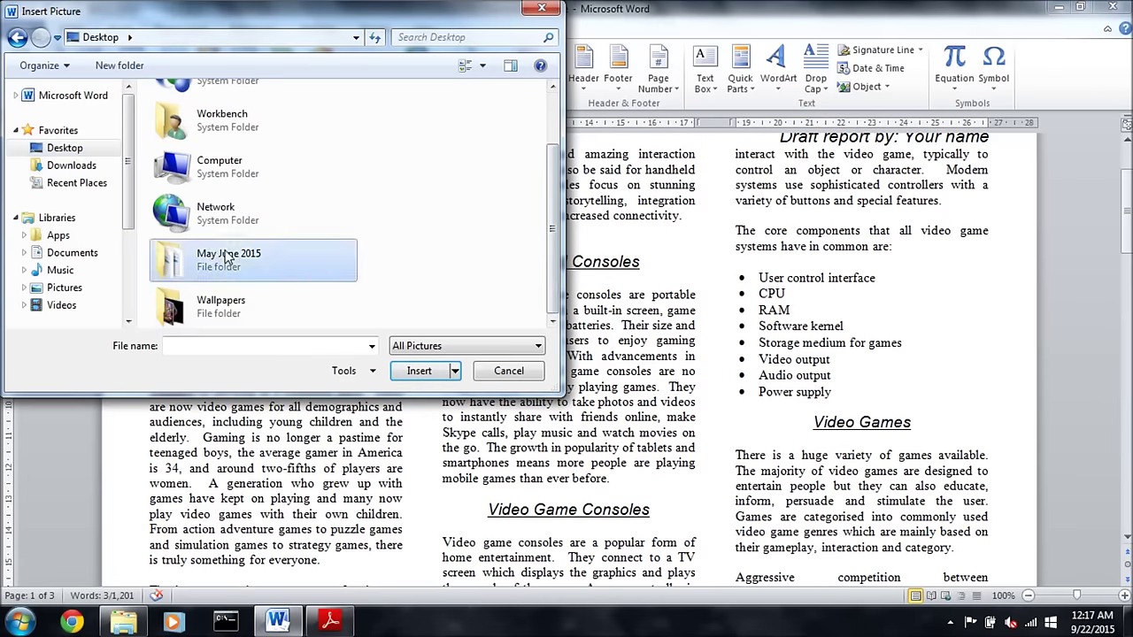
{"action": "left_click", "coordinate": [330, 621]}
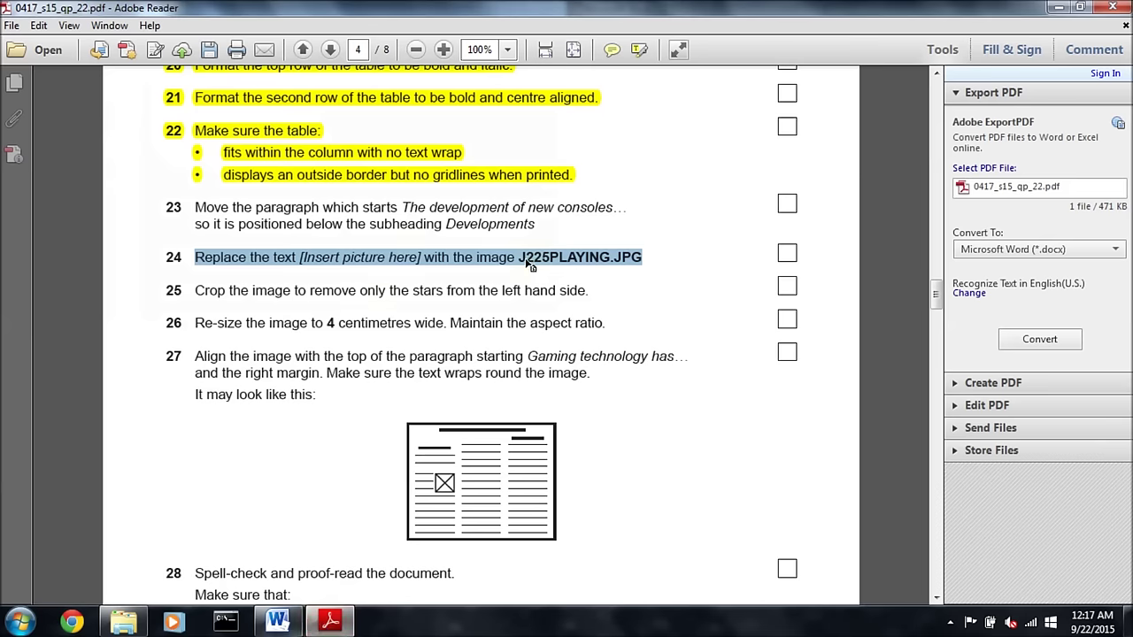
{"action": "left_click", "coordinate": [277, 622]}
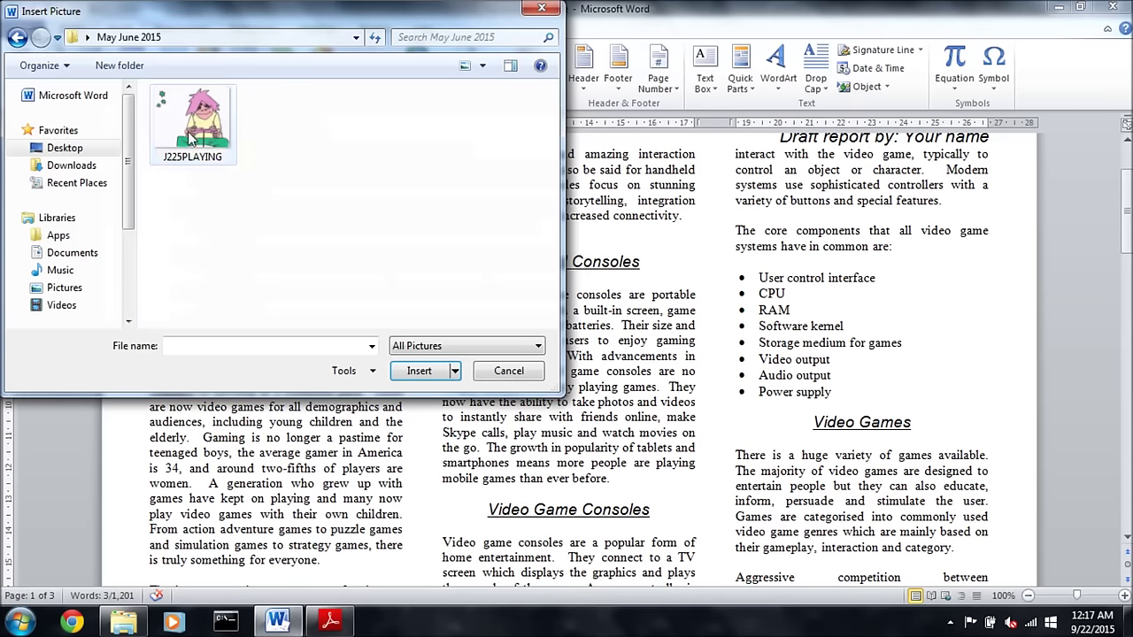
{"action": "left_click", "coordinate": [416, 371]}
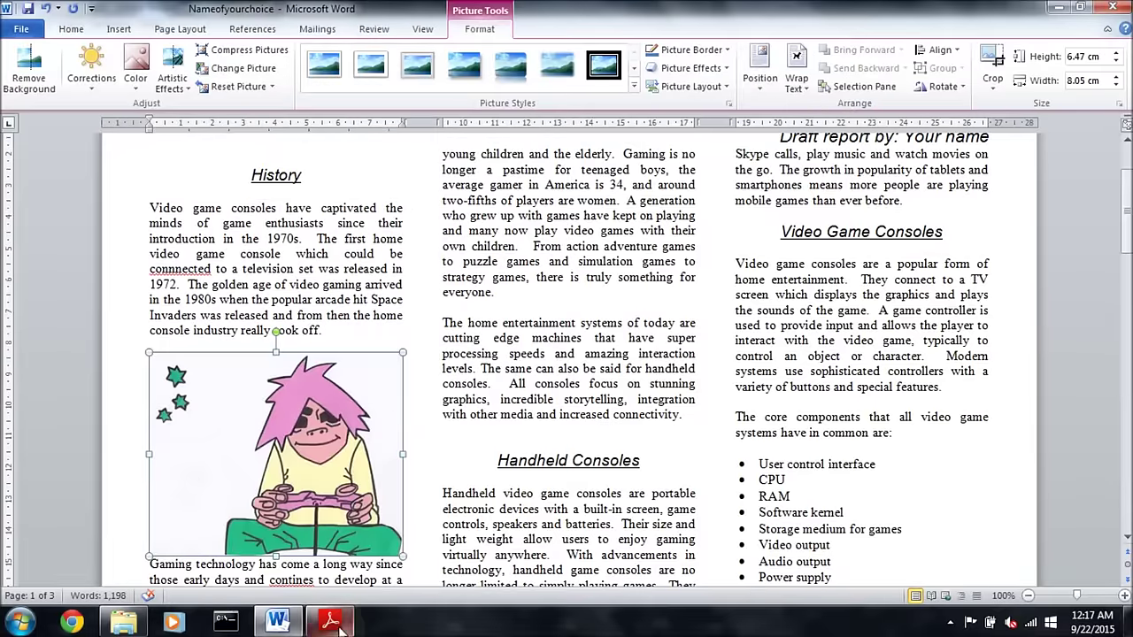
- Highlight items 23 and 24 as done and read the cropping instruction, item 25
{"action": "left_click", "coordinate": [329, 621]}
{"action": "left_click_drag", "start_coordinate": [167, 208], "coordinate": [639, 258]}
{"action": "right_click", "coordinate": [630, 257]}
{"action": "left_click", "coordinate": [673, 286]}
{"action": "scroll", "coordinate": [469, 209], "scroll_direction": "down", "scroll_amount": 3}
{"action": "left_click_drag", "start_coordinate": [195, 130], "coordinate": [576, 142]}
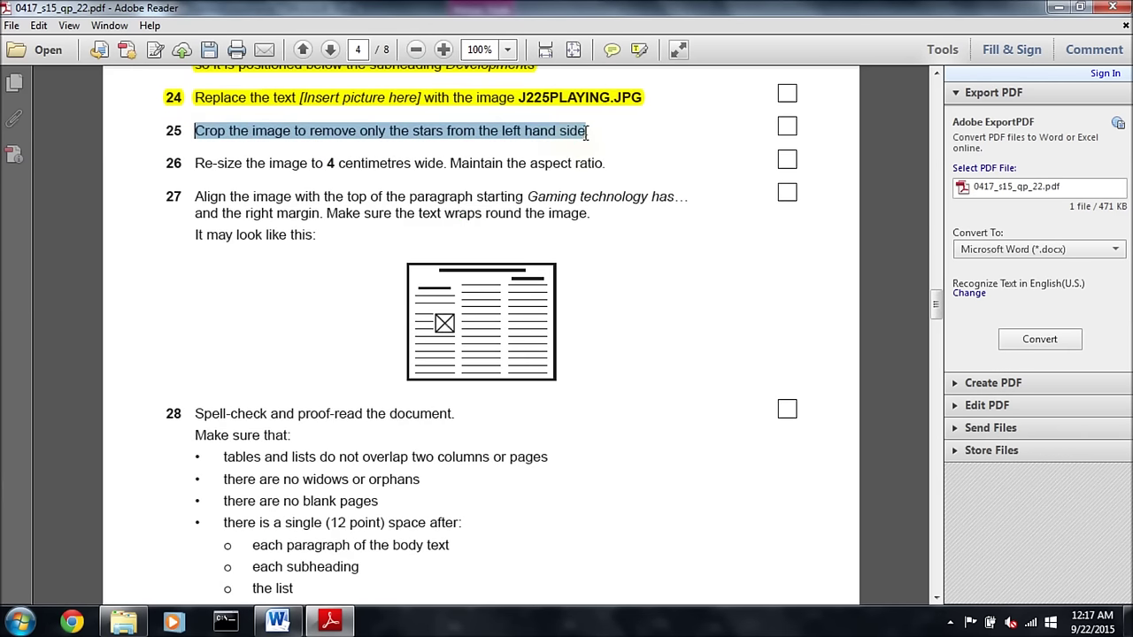
- Crop the stars off the picture's left side
{"action": "left_click", "coordinate": [277, 622]}
{"action": "left_click", "coordinate": [993, 81]}
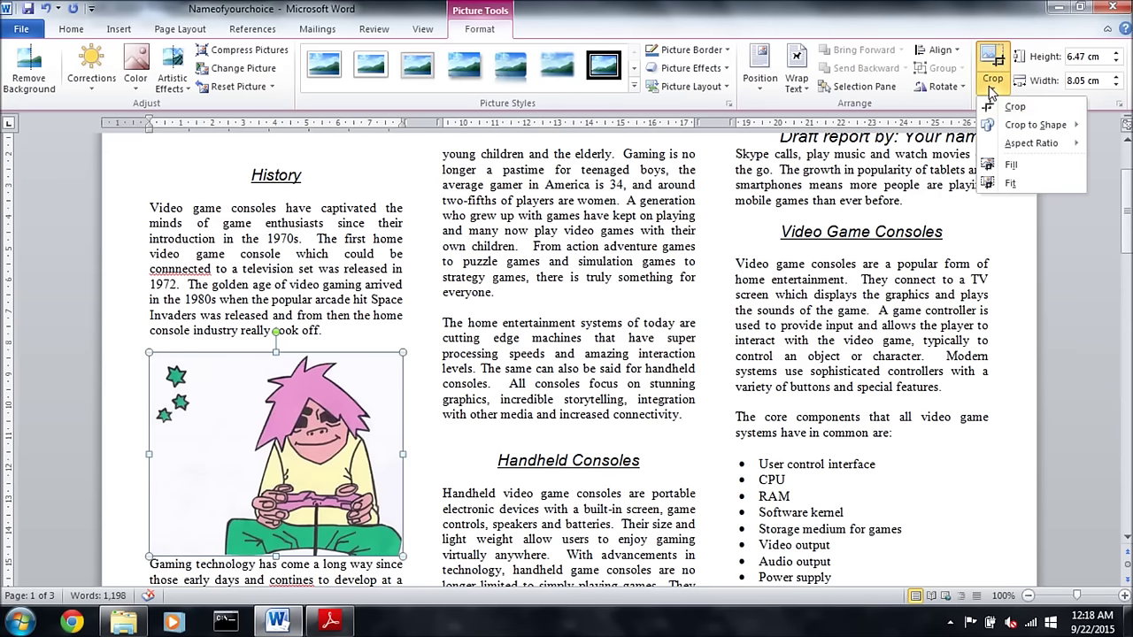
{"action": "left_click", "coordinate": [999, 104]}
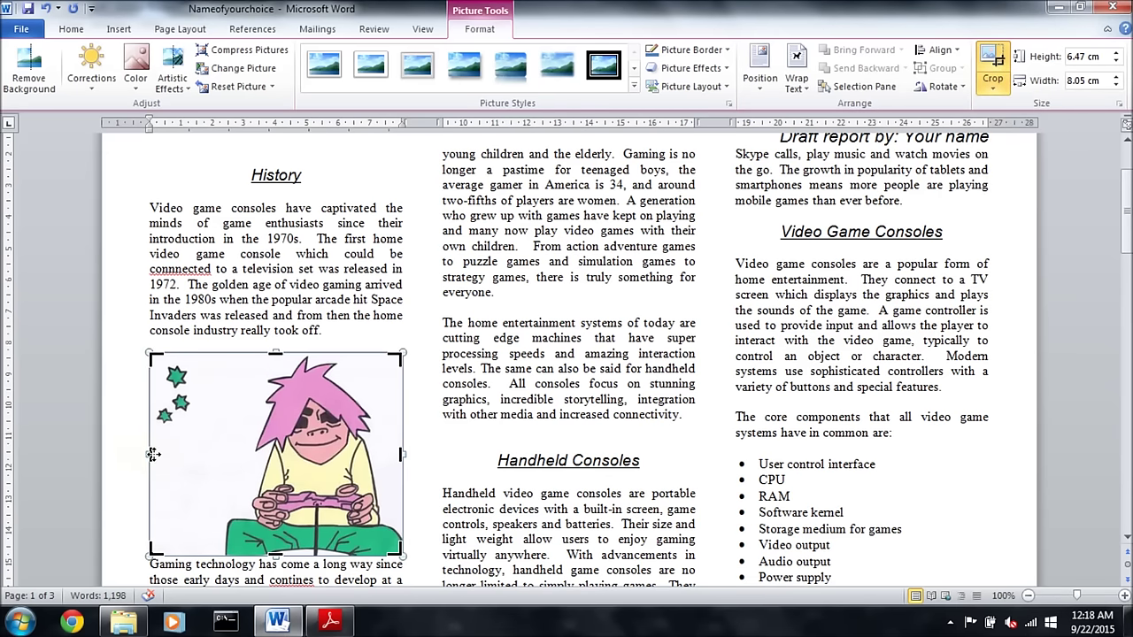
{"action": "left_click_drag", "start_coordinate": [150, 453], "coordinate": [191, 458]}
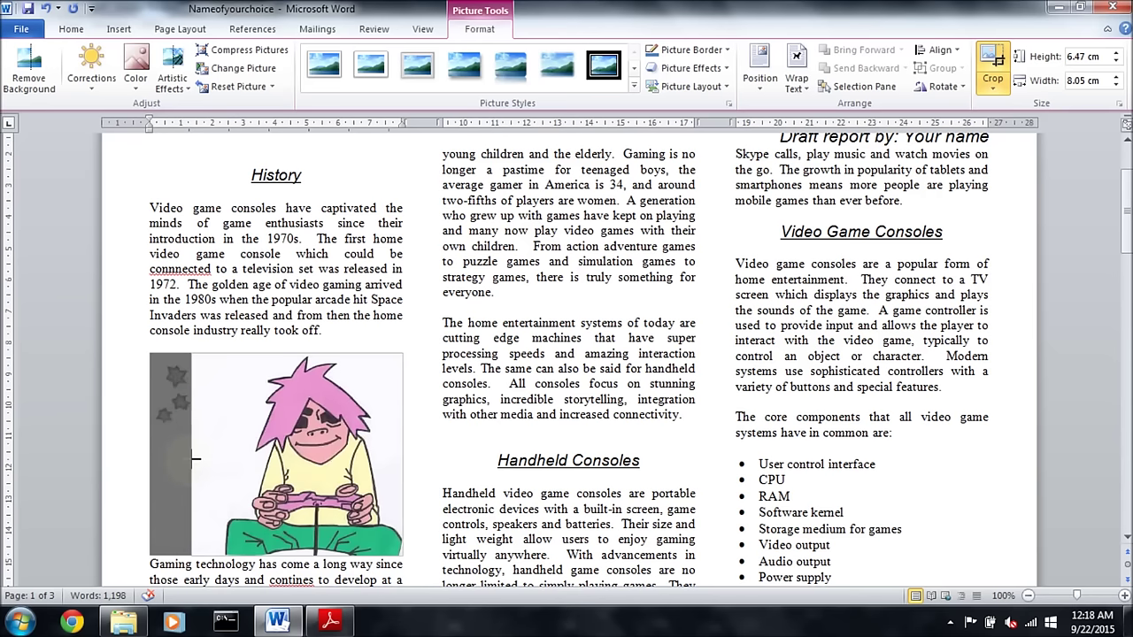
{"action": "left_click", "coordinate": [992, 67]}
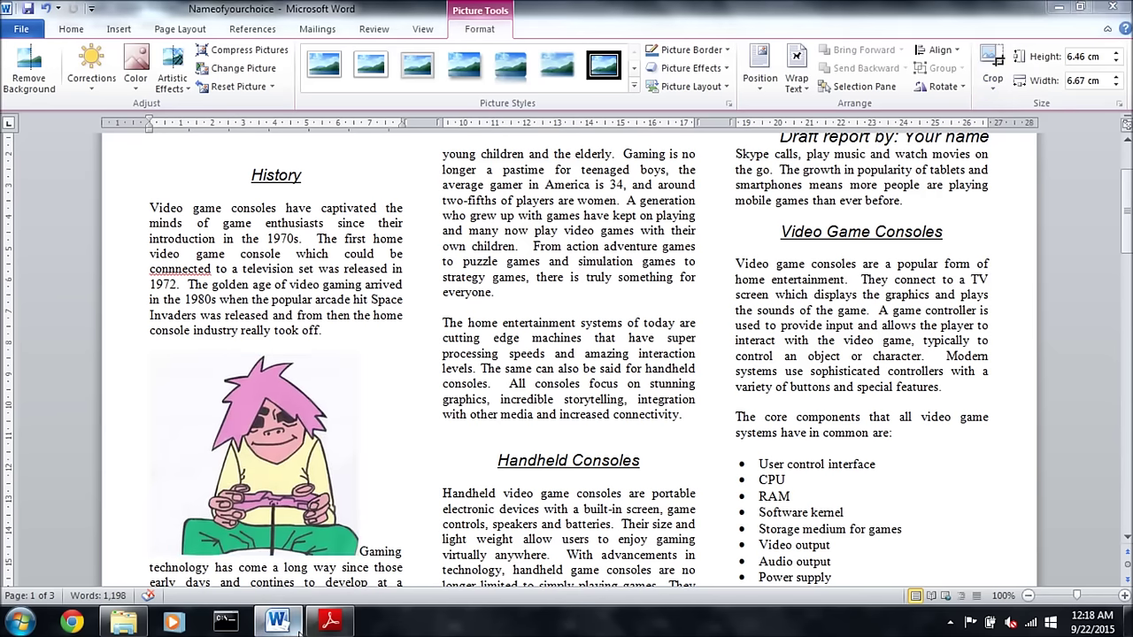
- Set the picture's width to 4 cm, keeping its proportions
{"action": "left_click", "coordinate": [330, 622]}
{"action": "left_click_drag", "start_coordinate": [195, 163], "coordinate": [611, 157]}
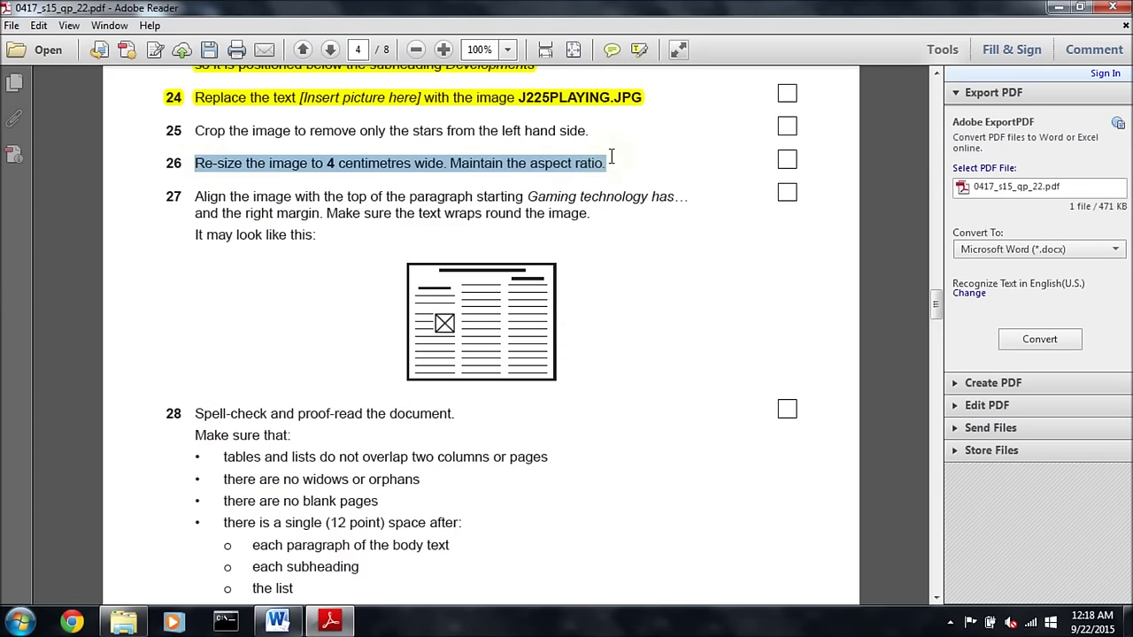
{"action": "key", "text": "alt+Tab"}
{"action": "left_click", "coordinate": [1086, 79]}
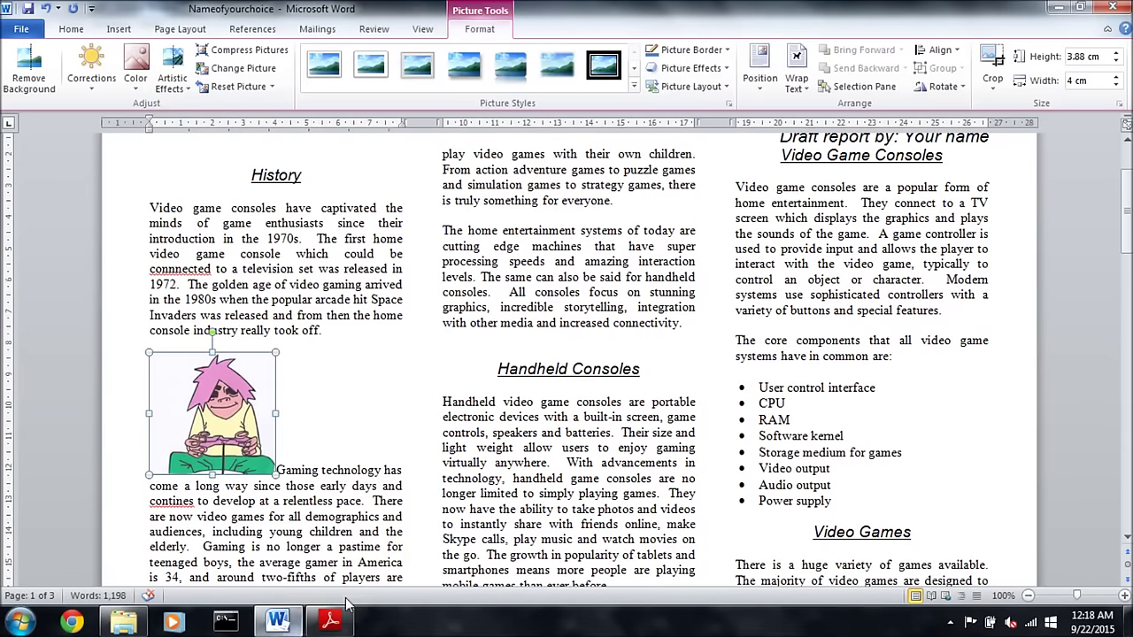
{"action": "left_click", "coordinate": [330, 626]}
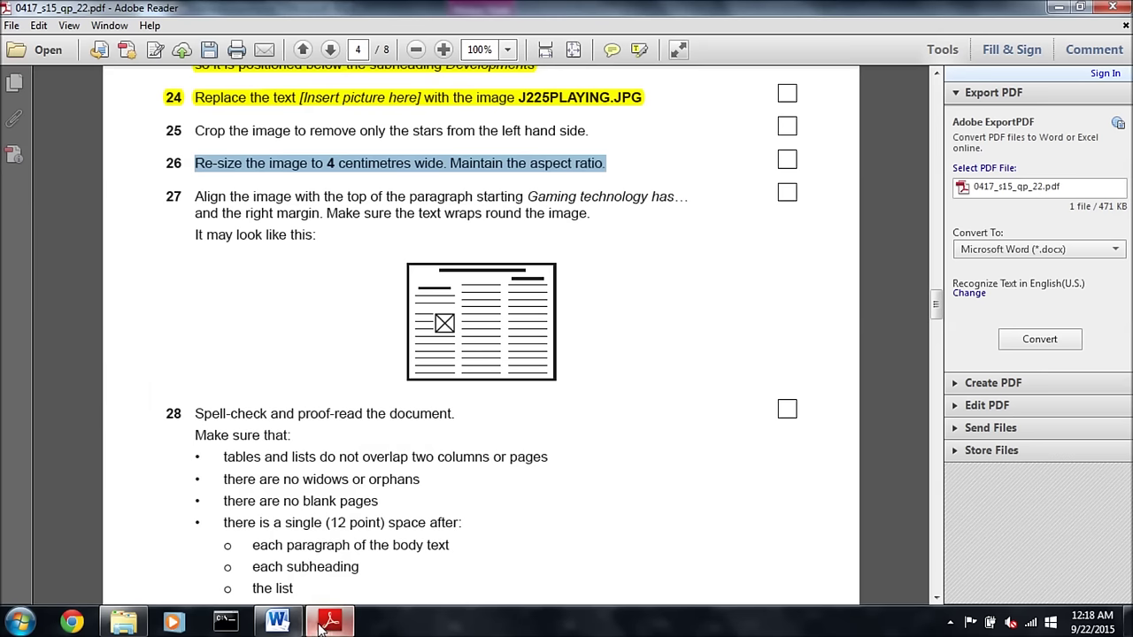
- Move the picture to the right margin beside 'Gaming technology has'
{"action": "left_click_drag", "start_coordinate": [195, 197], "coordinate": [664, 197]}
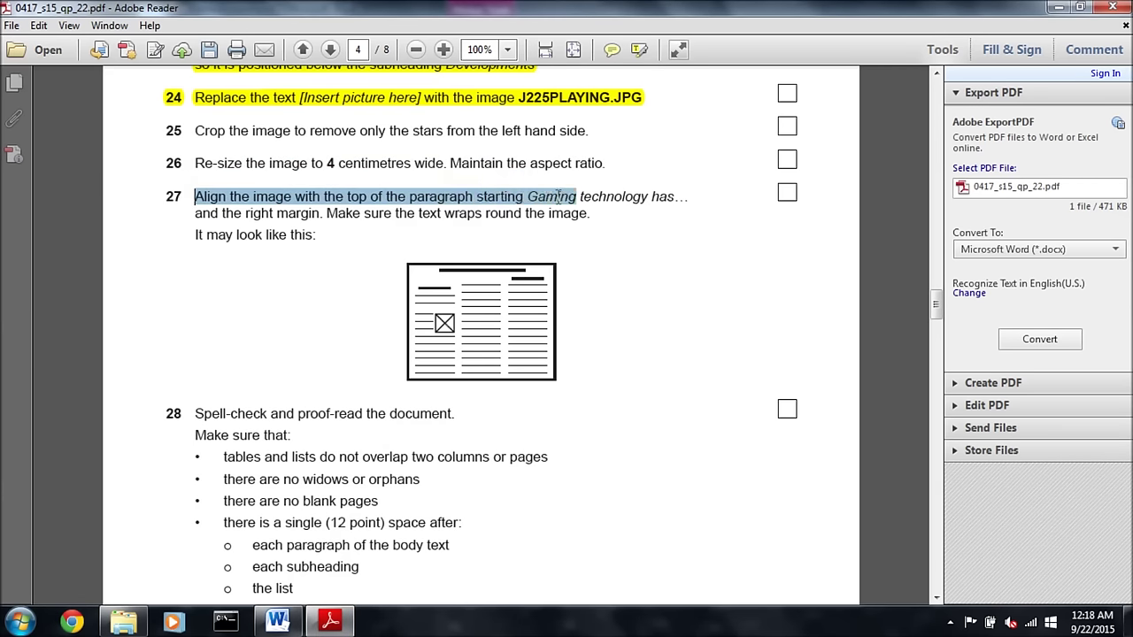
{"action": "left_click_drag", "start_coordinate": [194, 213], "coordinate": [328, 219]}
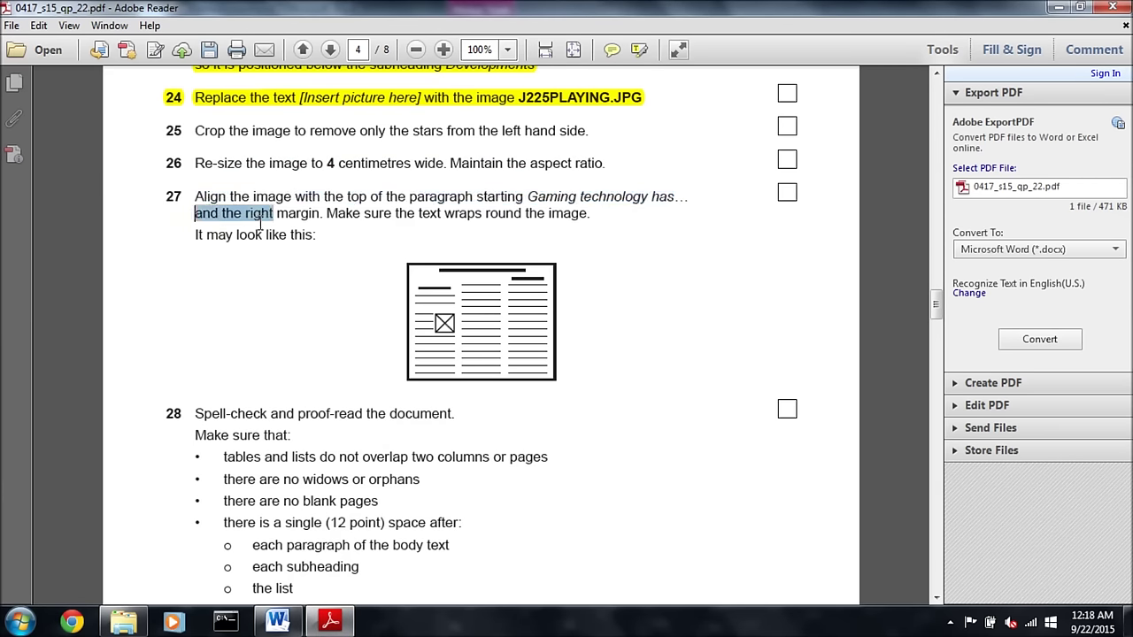
{"action": "key", "text": "alt+Tab"}
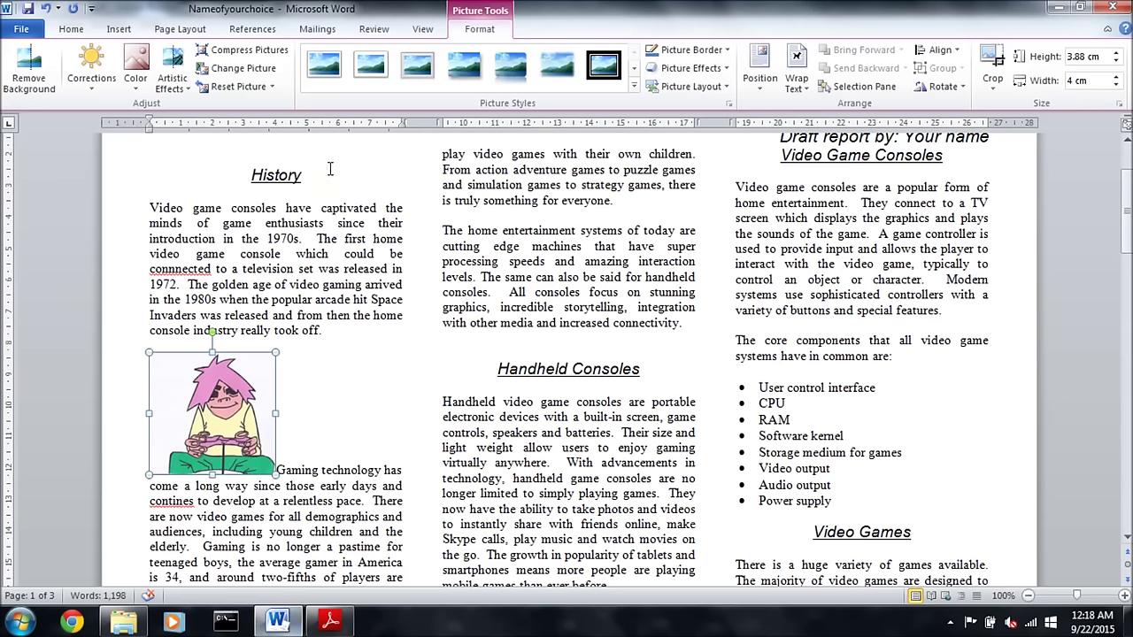
{"action": "left_click_drag", "start_coordinate": [229, 412], "coordinate": [315, 410]}
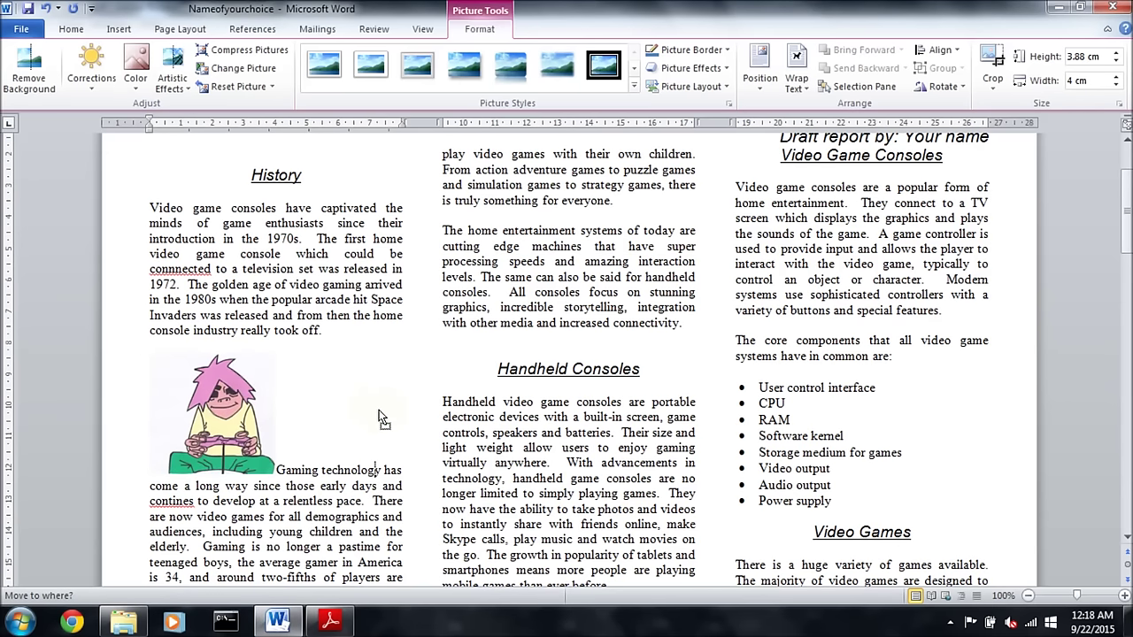
{"action": "left_click_drag", "start_coordinate": [403, 419], "coordinate": [405, 420]}
- Set the picture's text wrapping to Square
{"action": "left_click", "coordinate": [326, 623]}
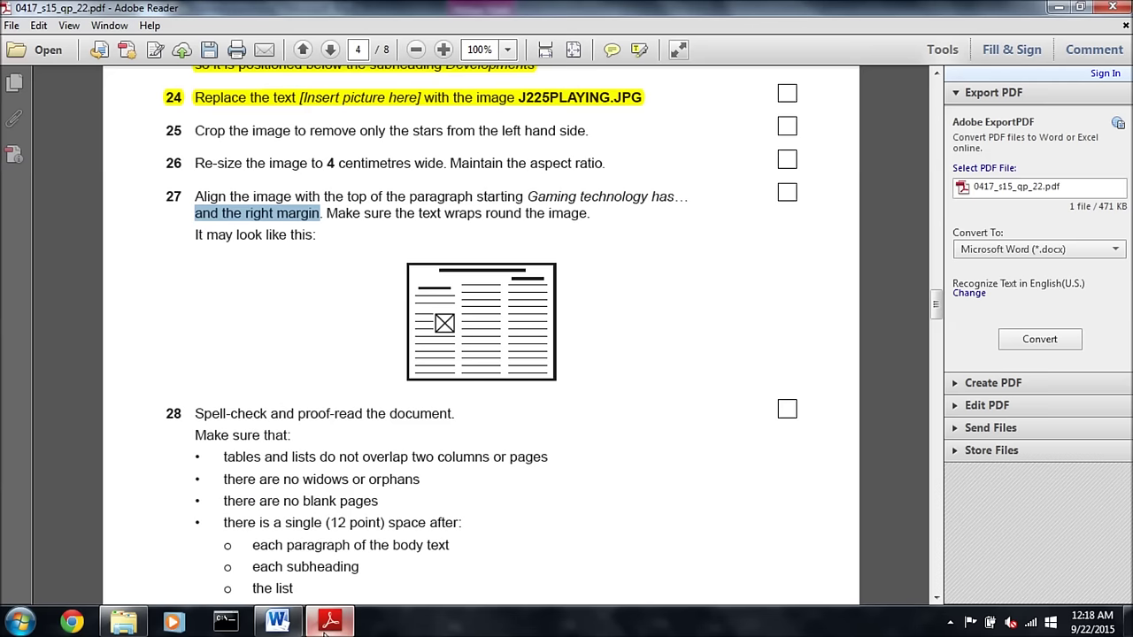
{"action": "left_click_drag", "start_coordinate": [328, 212], "coordinate": [590, 212]}
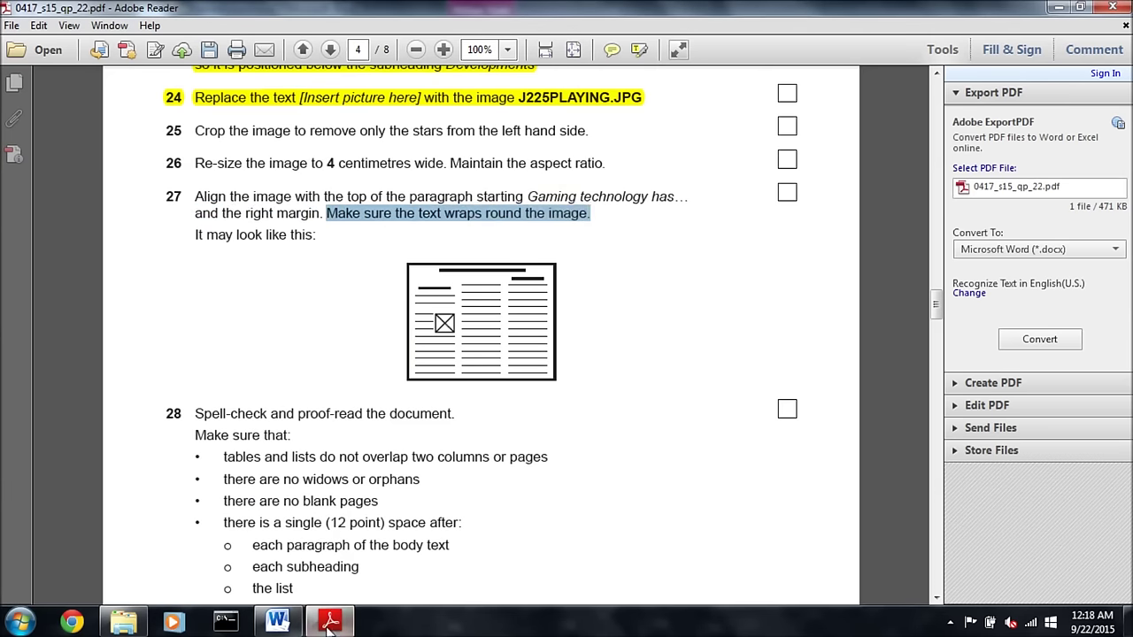
{"action": "left_click", "coordinate": [277, 622]}
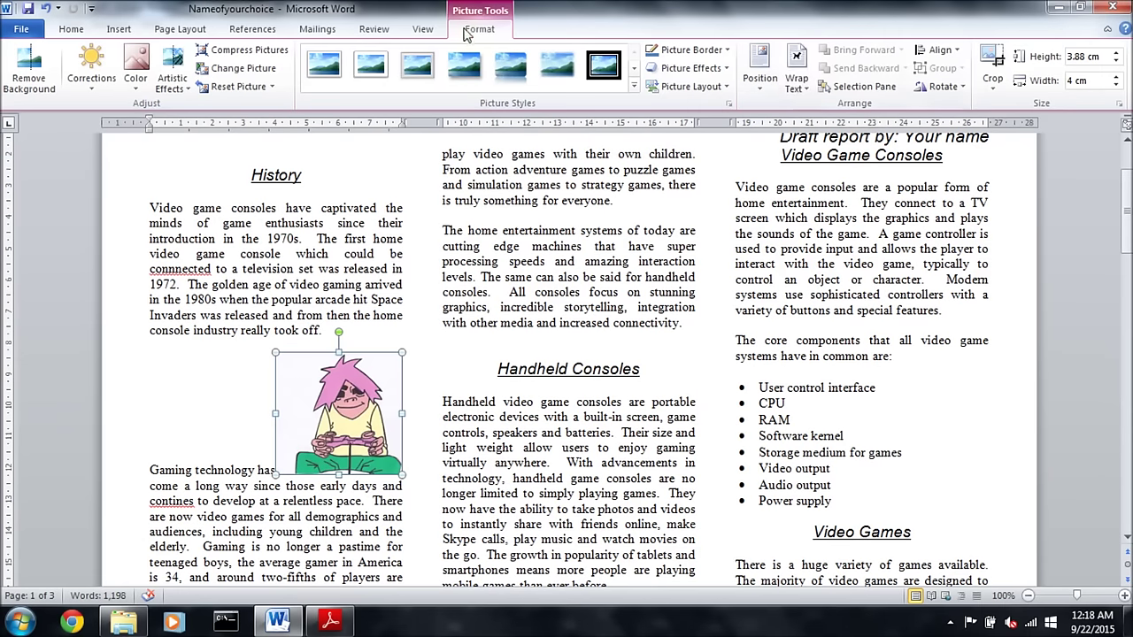
{"action": "left_click", "coordinate": [795, 78]}
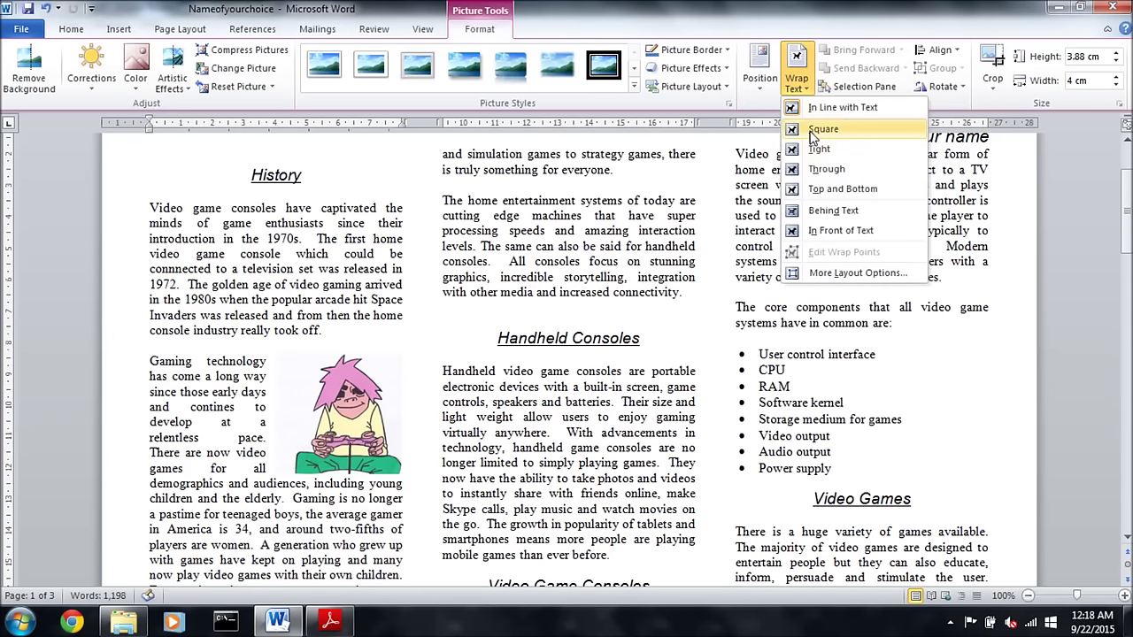
{"action": "left_click", "coordinate": [813, 134]}
{"action": "left_click", "coordinate": [330, 621]}
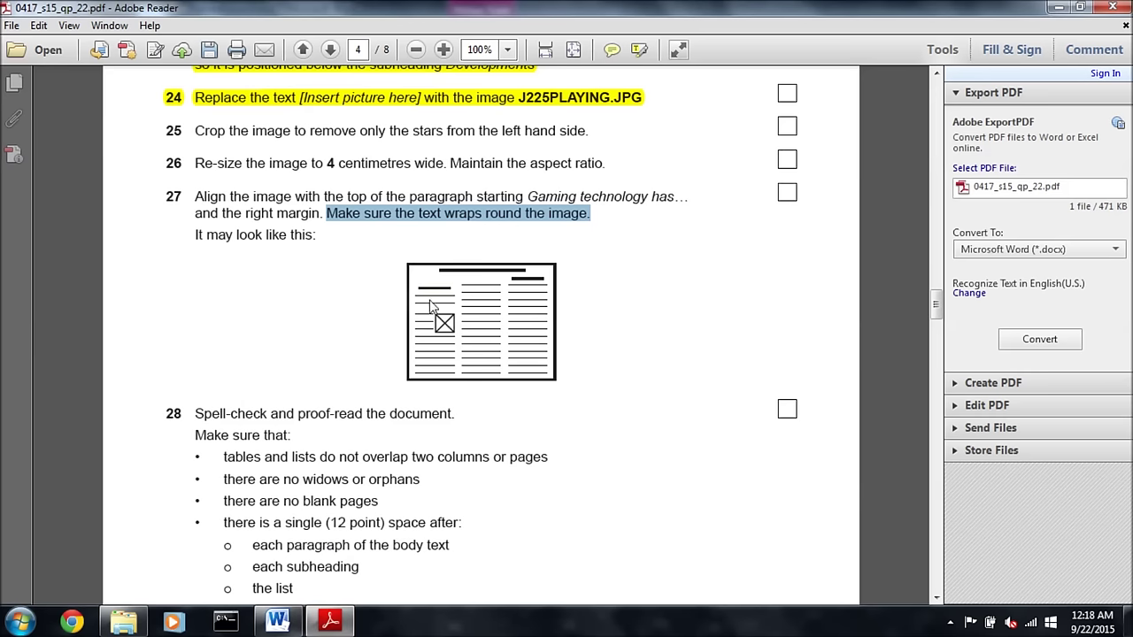
- Copy the picture instructions from the task paper and select the spell-check instruction
{"action": "left_click_drag", "start_coordinate": [149, 136], "coordinate": [362, 280]}
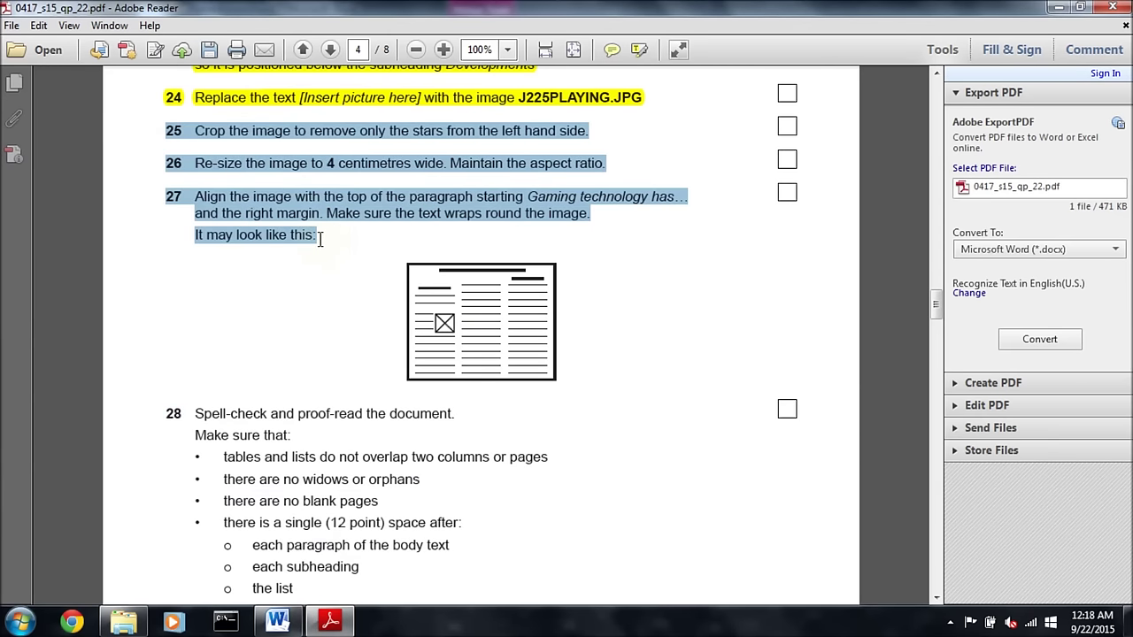
{"action": "right_click", "coordinate": [285, 196]}
{"action": "left_click", "coordinate": [310, 203]}
{"action": "scroll", "coordinate": [223, 209], "scroll_direction": "down", "scroll_amount": 5}
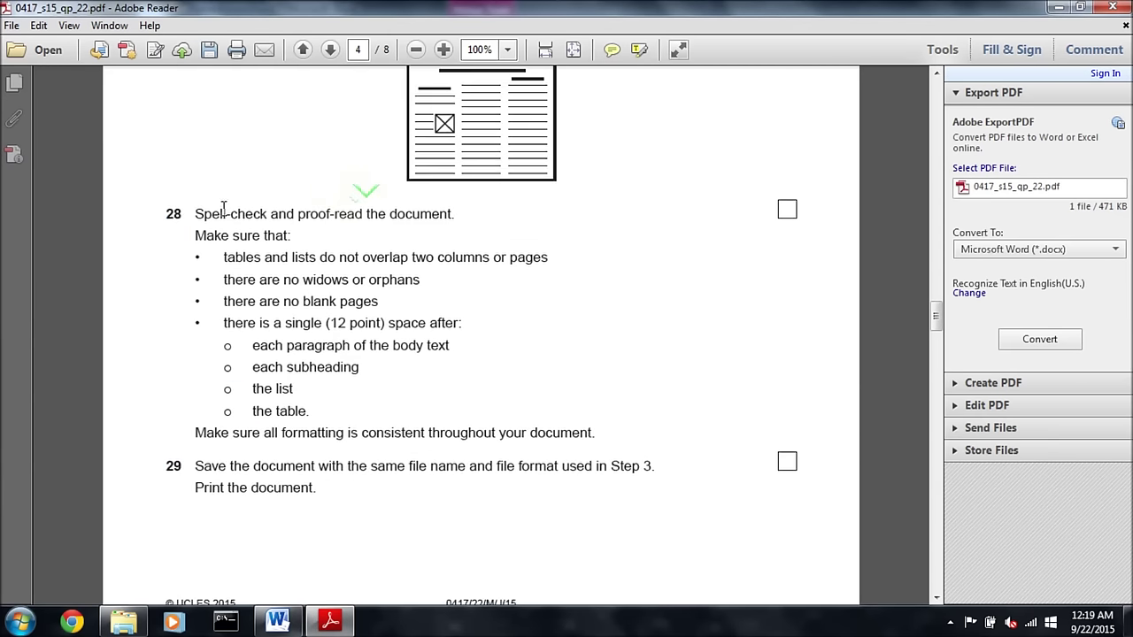
{"action": "left_click_drag", "start_coordinate": [234, 213], "coordinate": [453, 213]}
- Spell-check the report: 'contines' to 'continues', 'connnected' to 'connected', ignoring the header items
{"action": "left_click", "coordinate": [278, 622]}
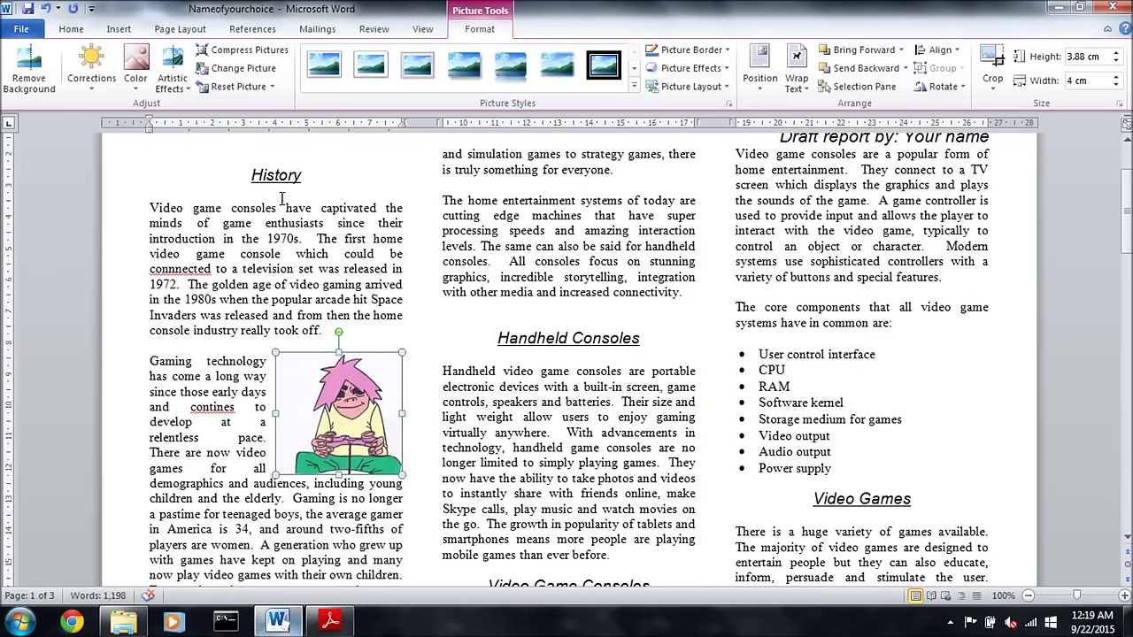
{"action": "left_click", "coordinate": [374, 30]}
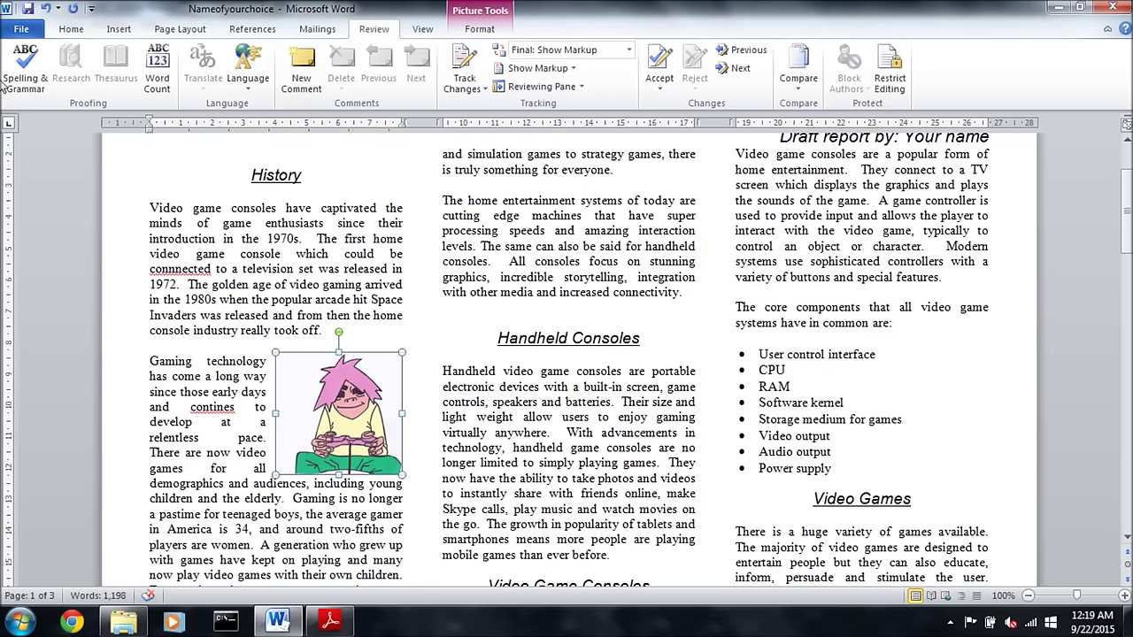
{"action": "left_click", "coordinate": [25, 71]}
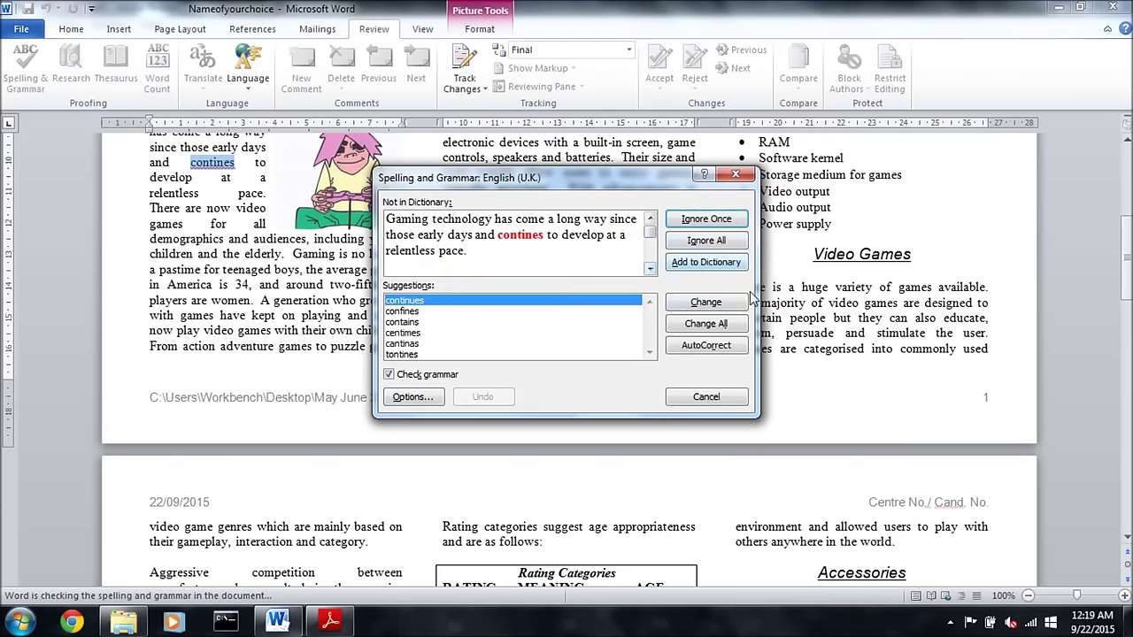
{"action": "left_click", "coordinate": [708, 303]}
{"action": "left_click", "coordinate": [503, 351]}
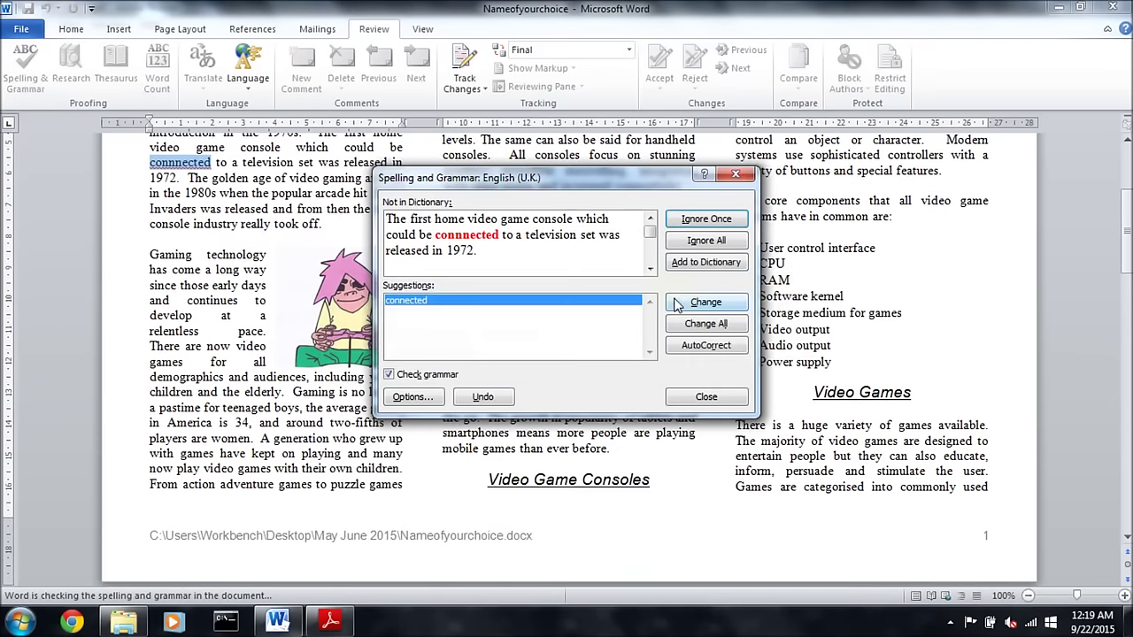
{"action": "left_click", "coordinate": [685, 303]}
{"action": "left_click", "coordinate": [706, 221]}
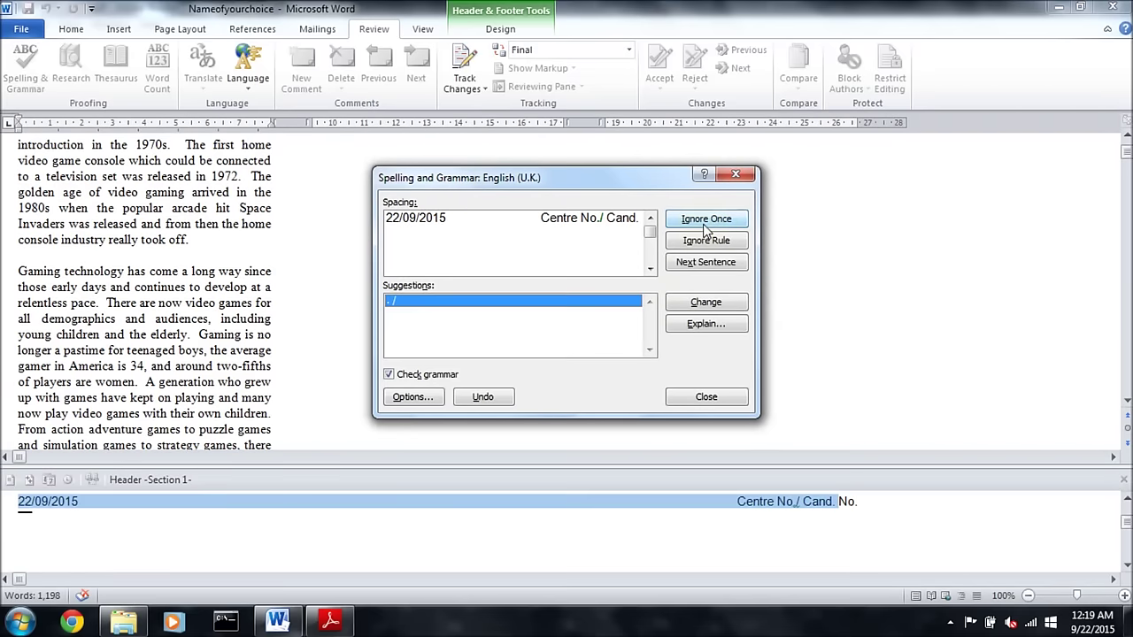
{"action": "left_click", "coordinate": [707, 219]}
{"action": "left_click", "coordinate": [538, 359]}
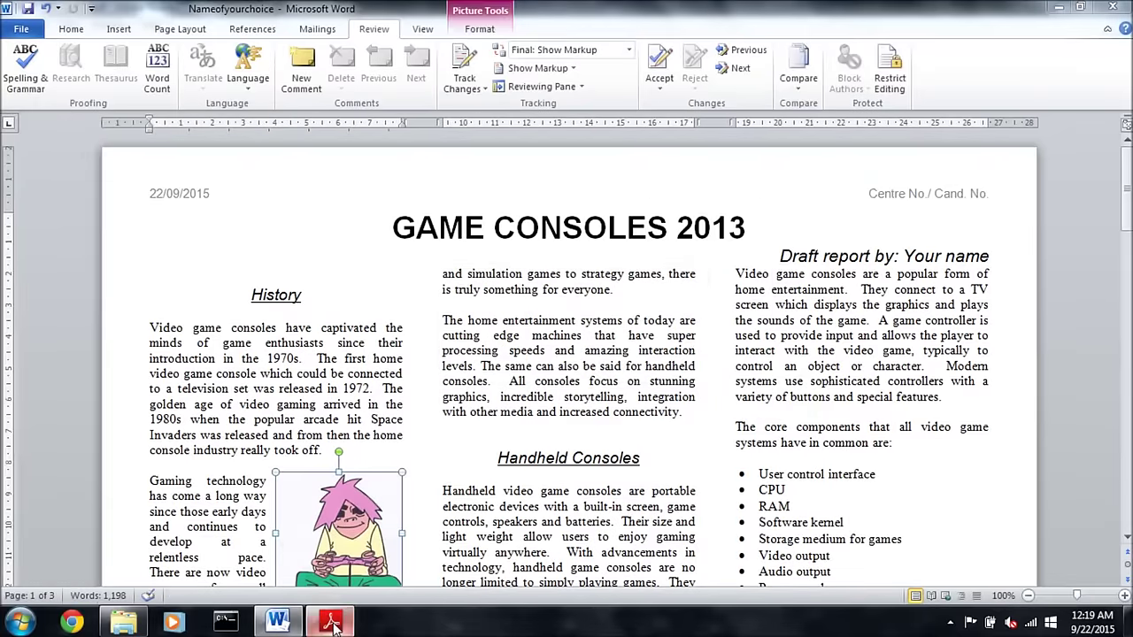
- Review the task paper's proof-reading and table-overlap requirements
{"action": "left_click", "coordinate": [331, 622]}
{"action": "left_click_drag", "start_coordinate": [192, 235], "coordinate": [291, 235]}
{"action": "left_click_drag", "start_coordinate": [223, 257], "coordinate": [548, 256]}
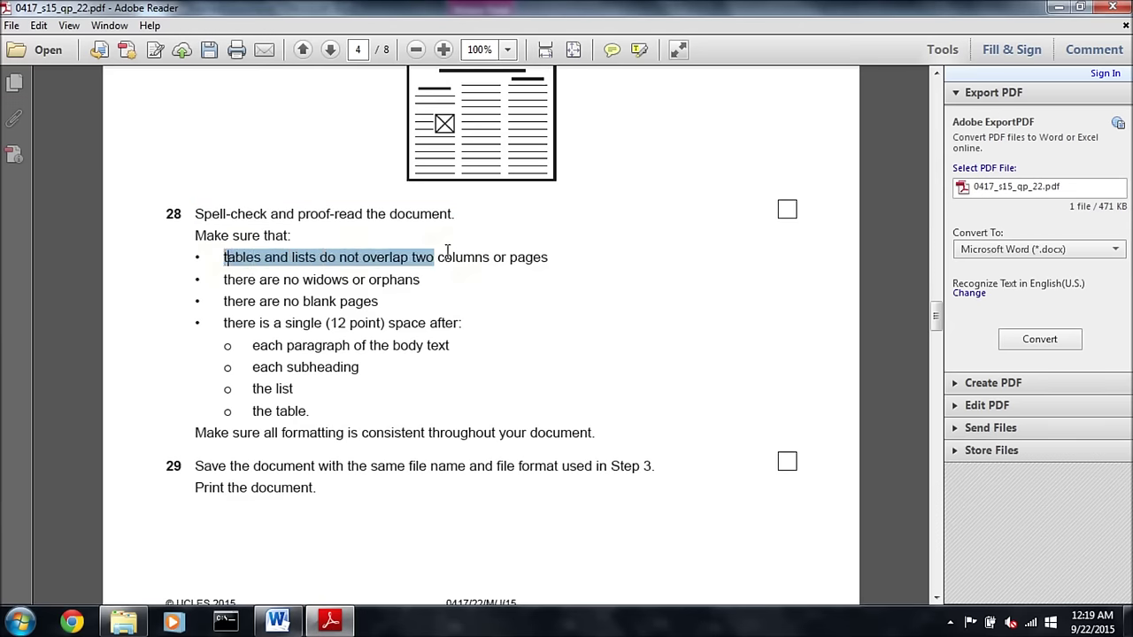
- Check the report layout against the task paper's widows and orphans requirement
{"action": "left_click", "coordinate": [277, 622]}
{"action": "scroll", "coordinate": [505, 359], "scroll_direction": "down", "scroll_amount": 5}
{"action": "scroll", "coordinate": [505, 360], "scroll_direction": "down", "scroll_amount": 2}
{"action": "scroll", "coordinate": [505, 359], "scroll_direction": "down", "scroll_amount": 6}
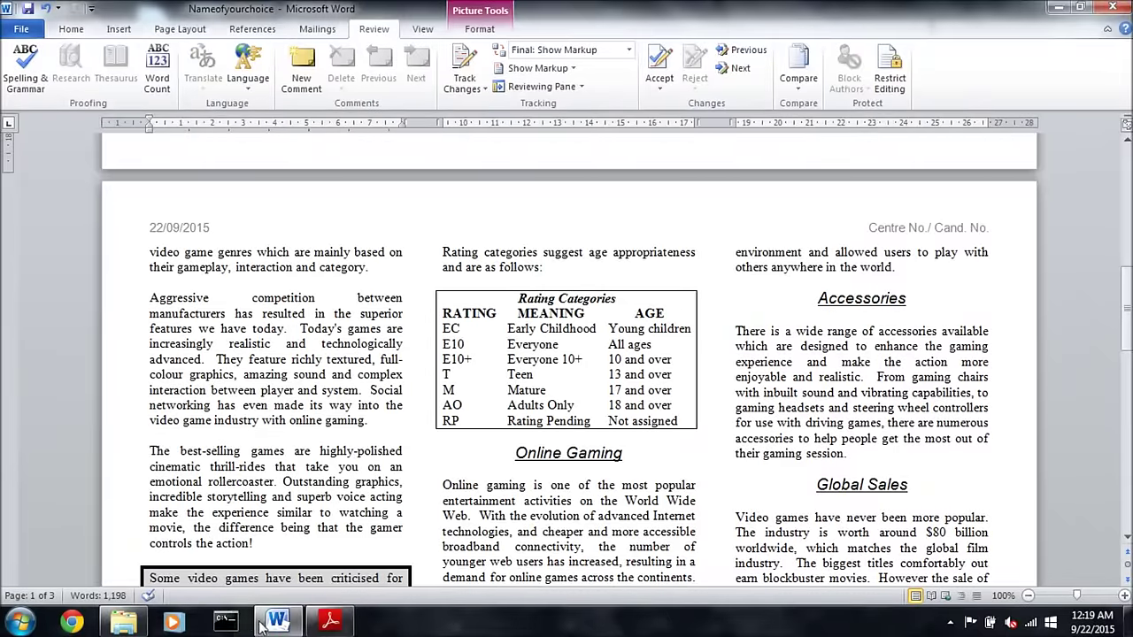
{"action": "left_click", "coordinate": [330, 622]}
{"action": "left_click_drag", "start_coordinate": [223, 280], "coordinate": [425, 281]}
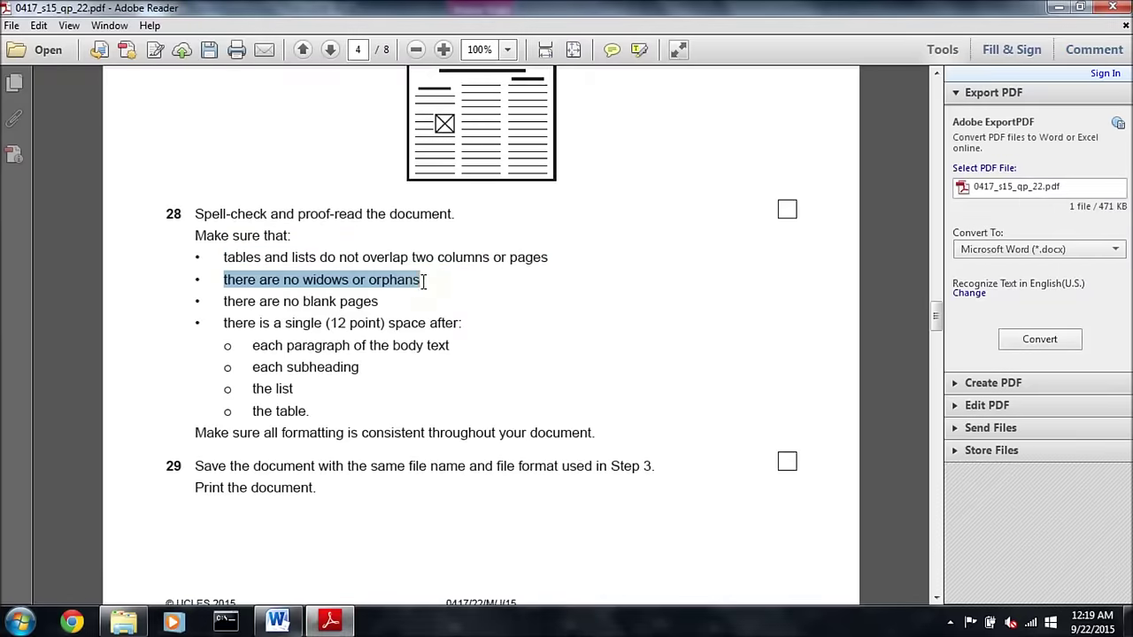
{"action": "left_click", "coordinate": [277, 622]}
{"action": "scroll", "coordinate": [354, 354], "scroll_direction": "up", "scroll_amount": 6}
{"action": "scroll", "coordinate": [354, 354], "scroll_direction": "up", "scroll_amount": 8}
{"action": "scroll", "coordinate": [354, 354], "scroll_direction": "down", "scroll_amount": 4}
{"action": "scroll", "coordinate": [354, 353], "scroll_direction": "up", "scroll_amount": 6}
{"action": "scroll", "coordinate": [549, 373], "scroll_direction": "down", "scroll_amount": 4}
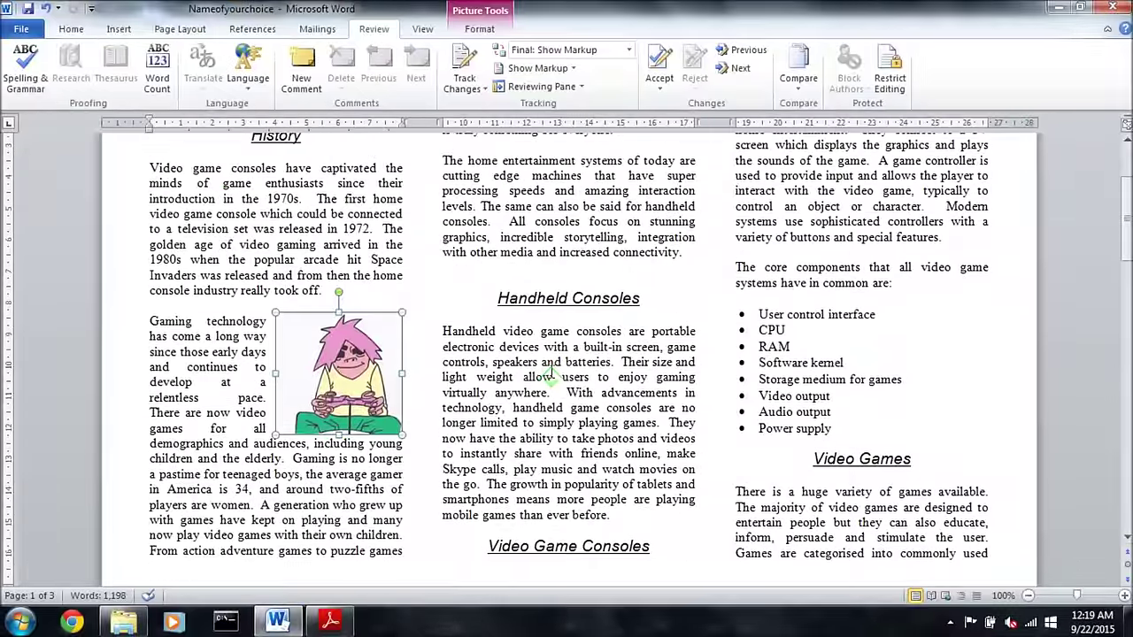
- Add a line before the Video Game Consoles heading to push it to the third column's top
{"action": "left_click", "coordinate": [610, 532]}
{"action": "key", "text": "Return"}
{"action": "scroll", "coordinate": [796, 354], "scroll_direction": "up", "scroll_amount": 3}
{"action": "scroll", "coordinate": [797, 354], "scroll_direction": "down", "scroll_amount": 3}
{"action": "scroll", "coordinate": [936, 277], "scroll_direction": "up", "scroll_amount": 3}
{"action": "scroll", "coordinate": [936, 277], "scroll_direction": "down", "scroll_amount": 5}
{"action": "scroll", "coordinate": [708, 292], "scroll_direction": "down", "scroll_amount": 7}
{"action": "scroll", "coordinate": [531, 297], "scroll_direction": "down", "scroll_amount": 5}
{"action": "scroll", "coordinate": [462, 298], "scroll_direction": "down", "scroll_amount": 2}
{"action": "scroll", "coordinate": [462, 298], "scroll_direction": "down", "scroll_amount": 4}
{"action": "scroll", "coordinate": [1105, 327], "scroll_direction": "up", "scroll_amount": 8}
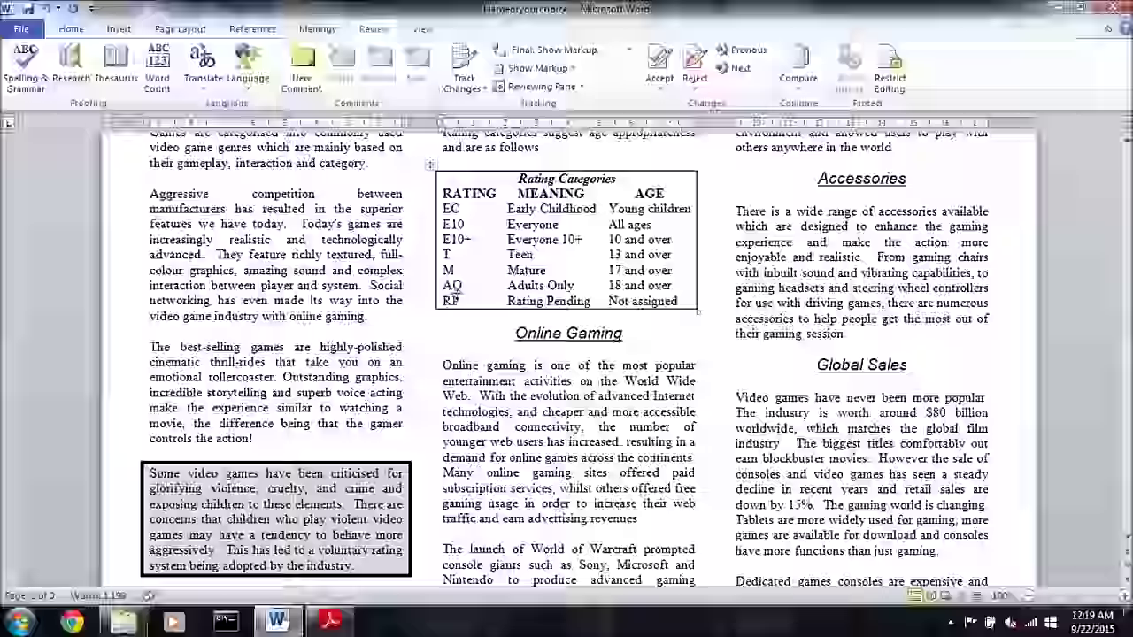
{"action": "scroll", "coordinate": [1104, 328], "scroll_direction": "up", "scroll_amount": 1}
{"action": "scroll", "coordinate": [797, 301], "scroll_direction": "down", "scroll_amount": 9}
{"action": "scroll", "coordinate": [532, 283], "scroll_direction": "down", "scroll_amount": 5}
{"action": "scroll", "coordinate": [467, 270], "scroll_direction": "down", "scroll_amount": 5}
{"action": "scroll", "coordinate": [466, 270], "scroll_direction": "up", "scroll_amount": 15}
{"action": "scroll", "coordinate": [467, 269], "scroll_direction": "up", "scroll_amount": 20}
{"action": "scroll", "coordinate": [469, 265], "scroll_direction": "up", "scroll_amount": 20}
- Check the next task-paper requirement against the report layout
{"action": "left_click", "coordinate": [341, 613]}
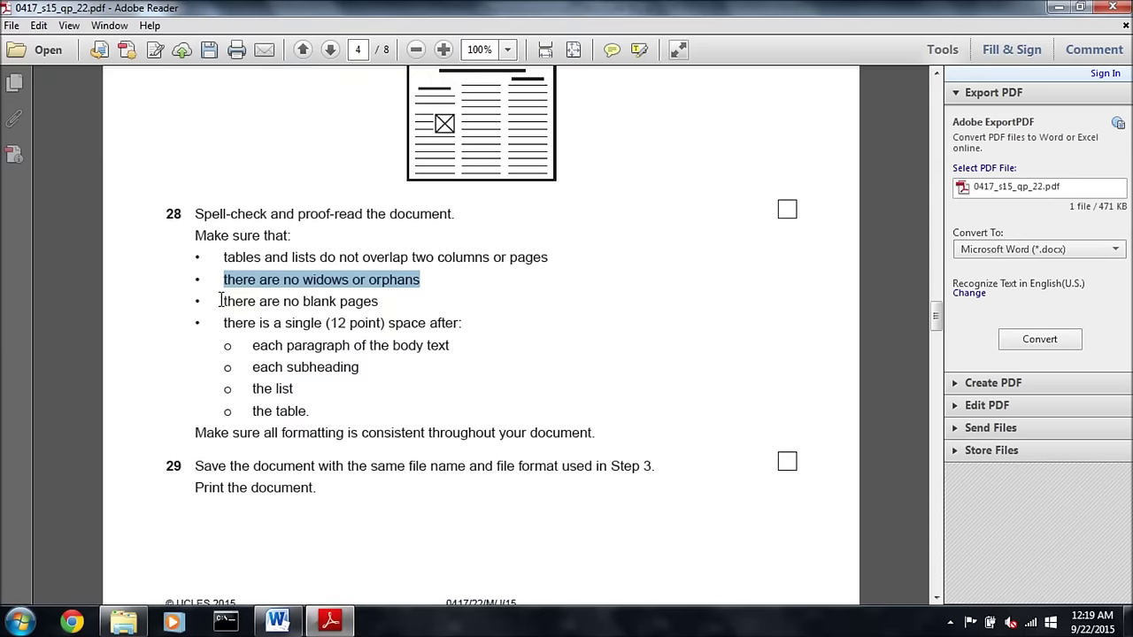
{"action": "left_click_drag", "start_coordinate": [221, 300], "coordinate": [378, 301]}
{"action": "left_click", "coordinate": [277, 622]}
{"action": "scroll", "coordinate": [628, 241], "scroll_direction": "down", "scroll_amount": 3}
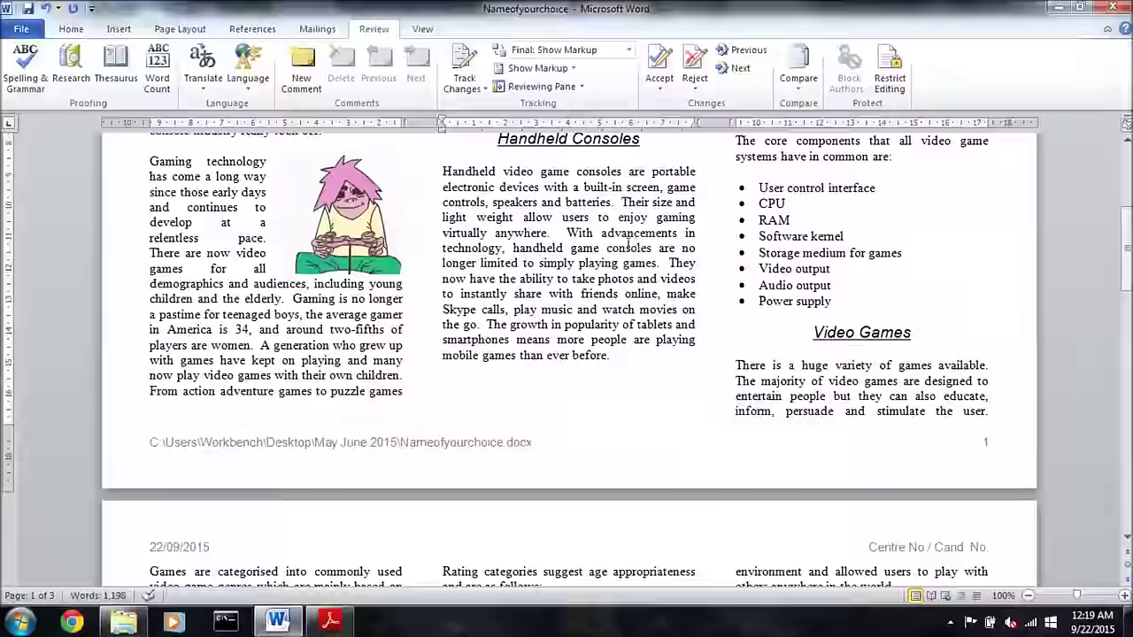
{"action": "scroll", "coordinate": [620, 248], "scroll_direction": "down", "scroll_amount": 15}
{"action": "scroll", "coordinate": [577, 277], "scroll_direction": "down", "scroll_amount": 15}
{"action": "scroll", "coordinate": [576, 278], "scroll_direction": "up", "scroll_amount": 20}
{"action": "scroll", "coordinate": [580, 273], "scroll_direction": "up", "scroll_amount": 20}
{"action": "scroll", "coordinate": [576, 274], "scroll_direction": "up", "scroll_amount": 2}
- Read the task paper's 12 pt paragraph spacing requirement
{"action": "left_click", "coordinate": [330, 623]}
{"action": "left_click_drag", "start_coordinate": [223, 323], "coordinate": [380, 335]}
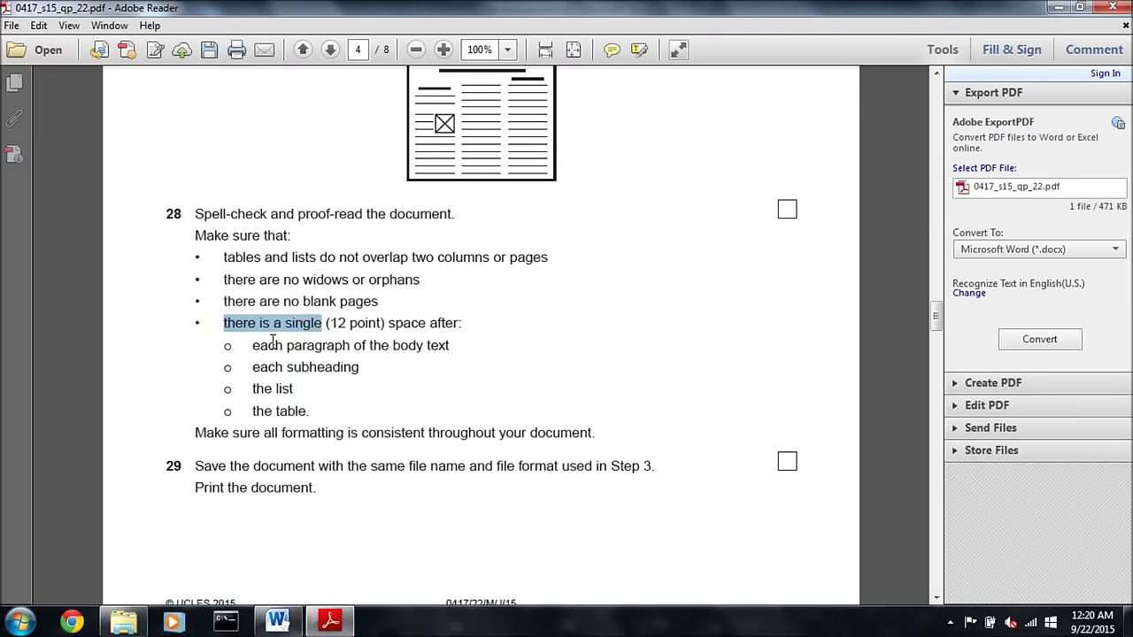
{"action": "mouse_move", "coordinate": [263, 347]}
{"action": "left_mouse_down"}
{"action": "mouse_move", "coordinate": [466, 345]}
{"action": "mouse_move", "coordinate": [412, 362]}
{"action": "left_mouse_up"}
{"action": "mouse_move", "coordinate": [253, 366]}
{"action": "left_mouse_down"}
{"action": "mouse_move", "coordinate": [254, 395]}
{"action": "mouse_move", "coordinate": [293, 390]}
{"action": "mouse_move", "coordinate": [313, 407]}
{"action": "left_mouse_up"}
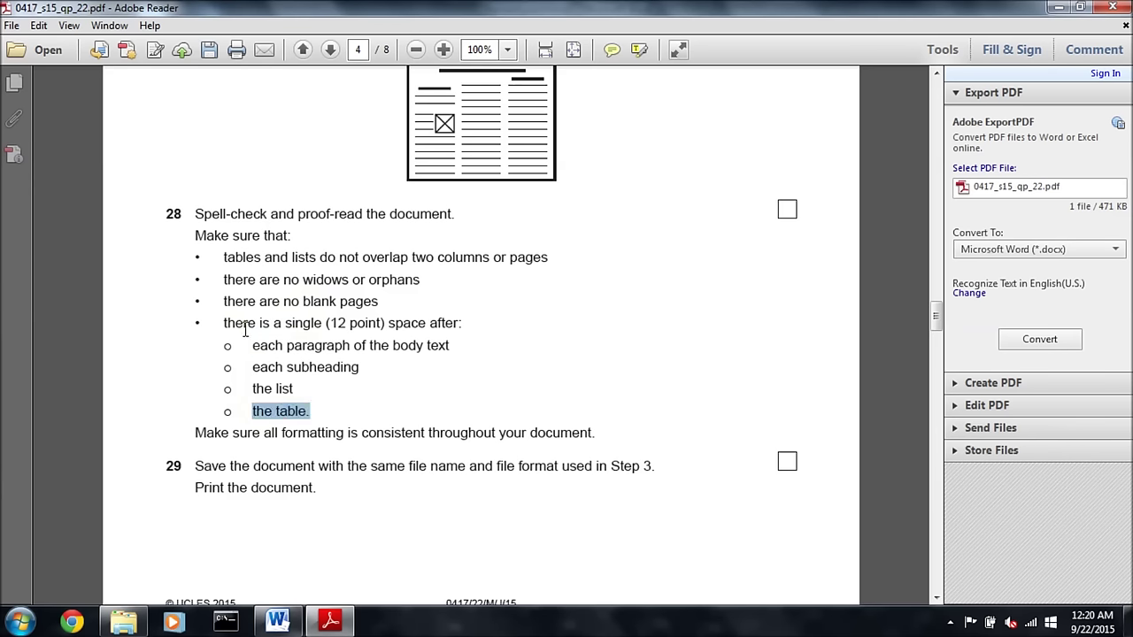
{"action": "left_click_drag", "start_coordinate": [225, 324], "coordinate": [460, 324]}
{"action": "left_click", "coordinate": [277, 622]}
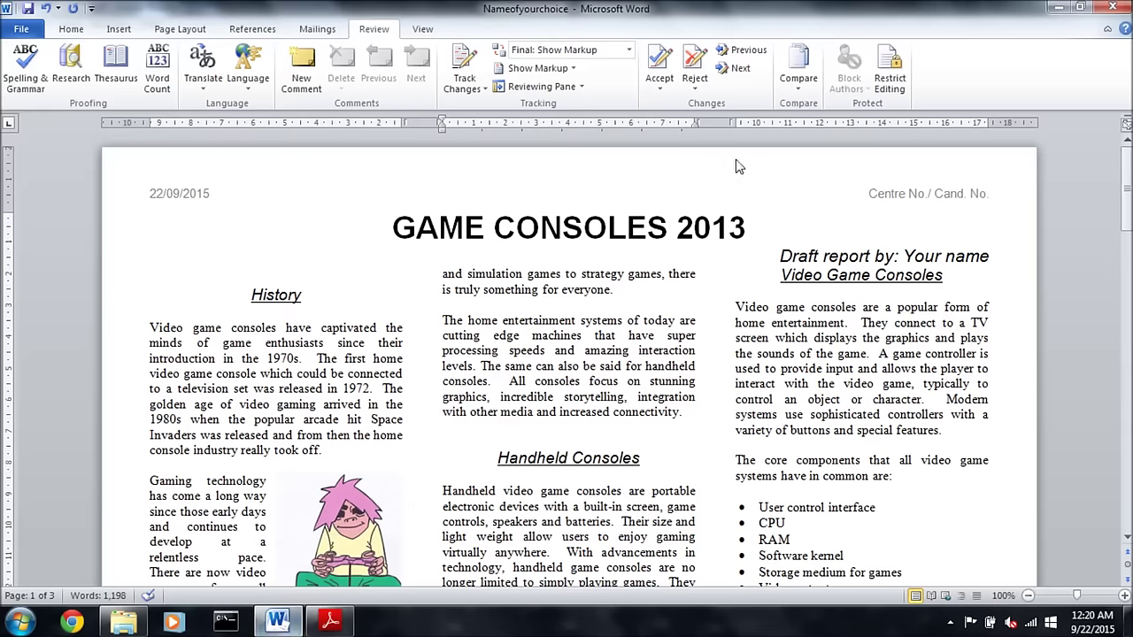
- In the Paragraph dialog, set Spacing Before and After to 12 pt
{"action": "left_click", "coordinate": [71, 28]}
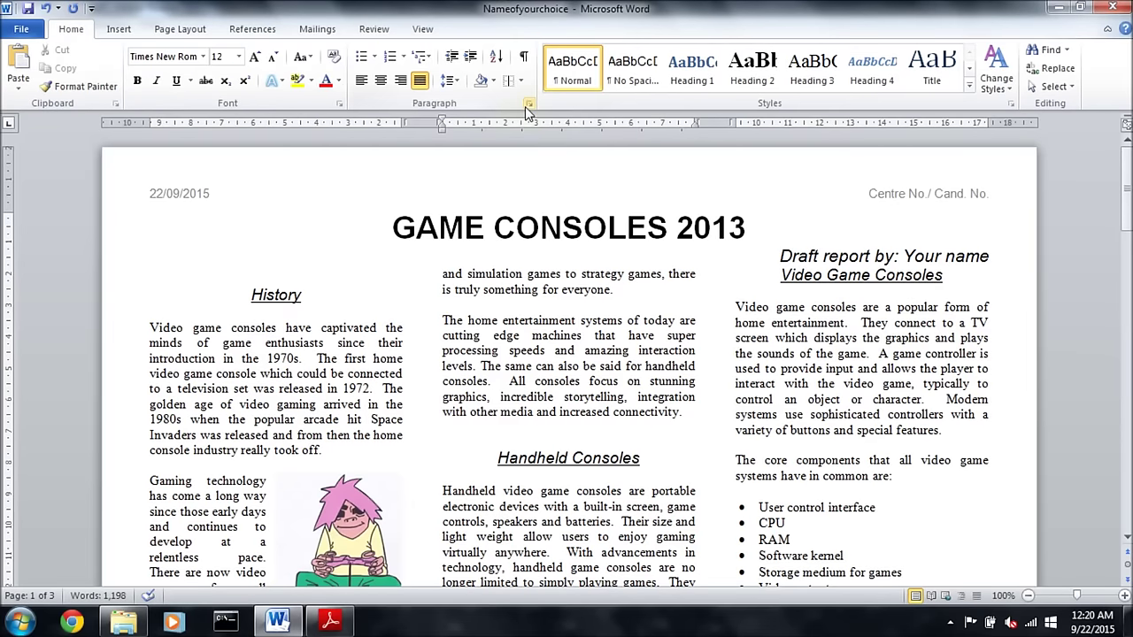
{"action": "left_click", "coordinate": [525, 106]}
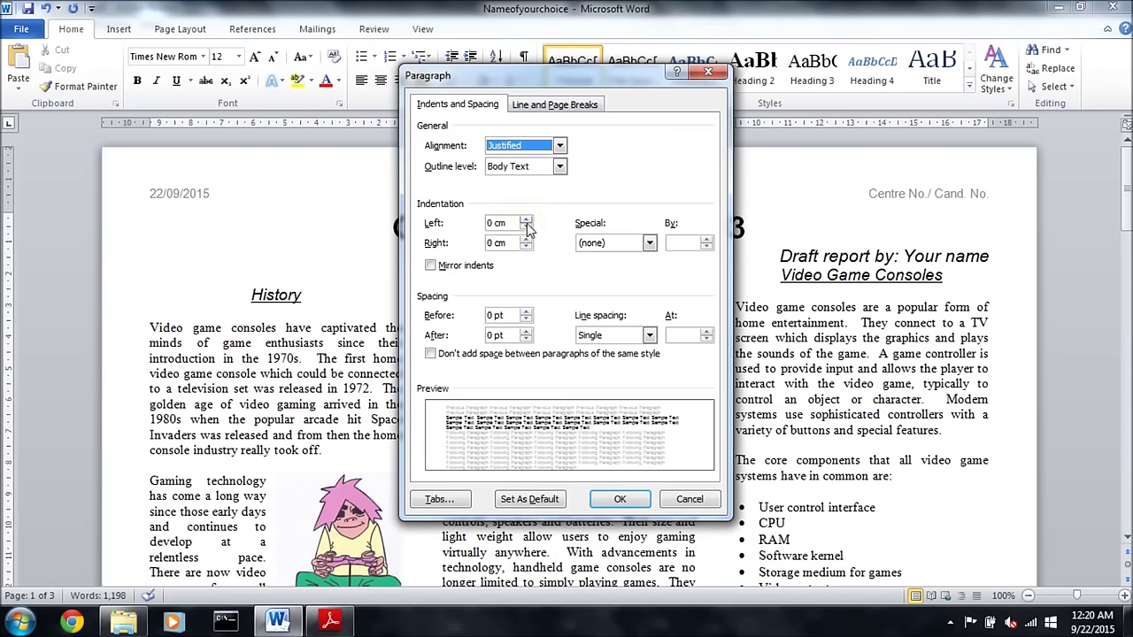
{"action": "left_click", "coordinate": [494, 315]}
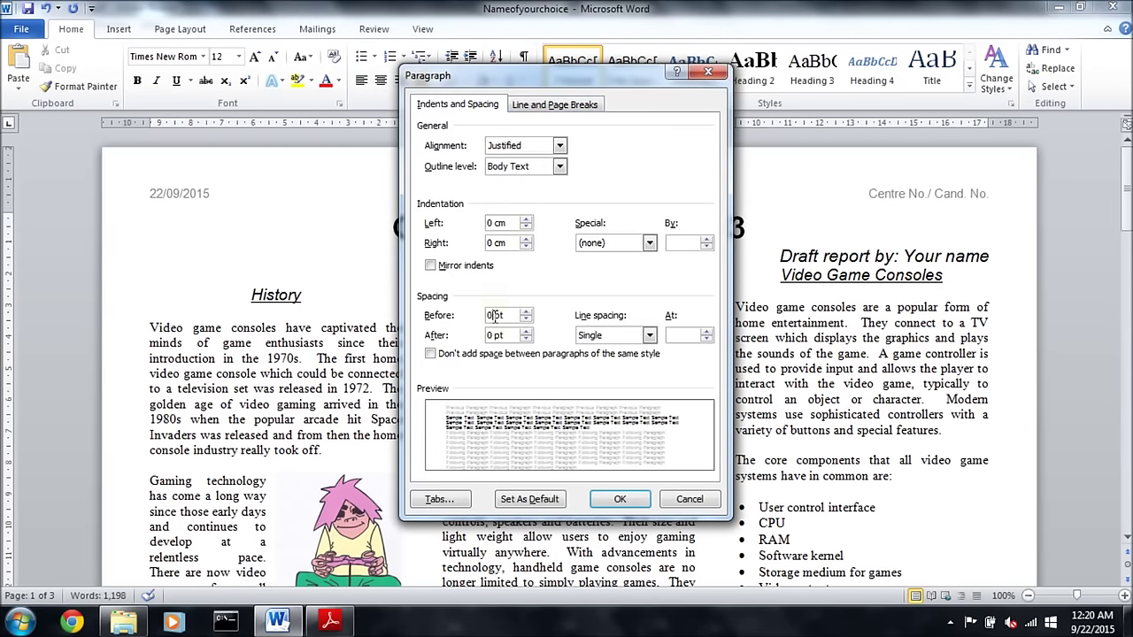
{"action": "type", "text": "12"}
{"action": "double_click", "coordinate": [492, 335]}
{"action": "type", "text": "12"}
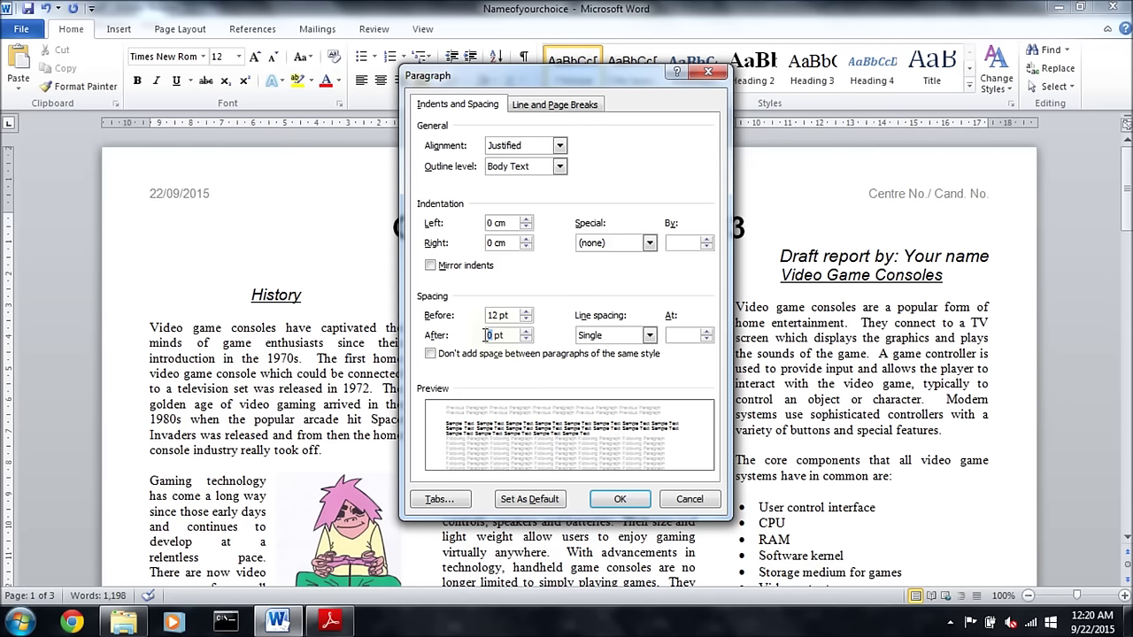
{"action": "left_click", "coordinate": [619, 500]}
{"action": "left_click", "coordinate": [318, 623]}
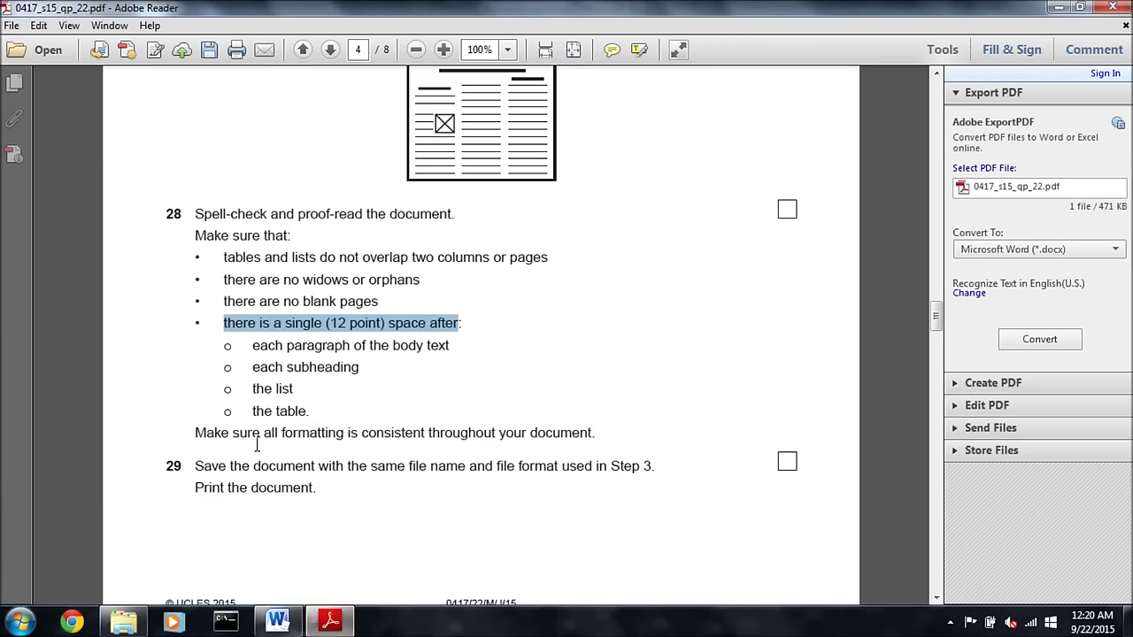
- Note the consistent-formatting and save reminders, then save the report
{"action": "left_click_drag", "start_coordinate": [192, 432], "coordinate": [569, 441]}
{"action": "left_click_drag", "start_coordinate": [195, 466], "coordinate": [640, 468]}
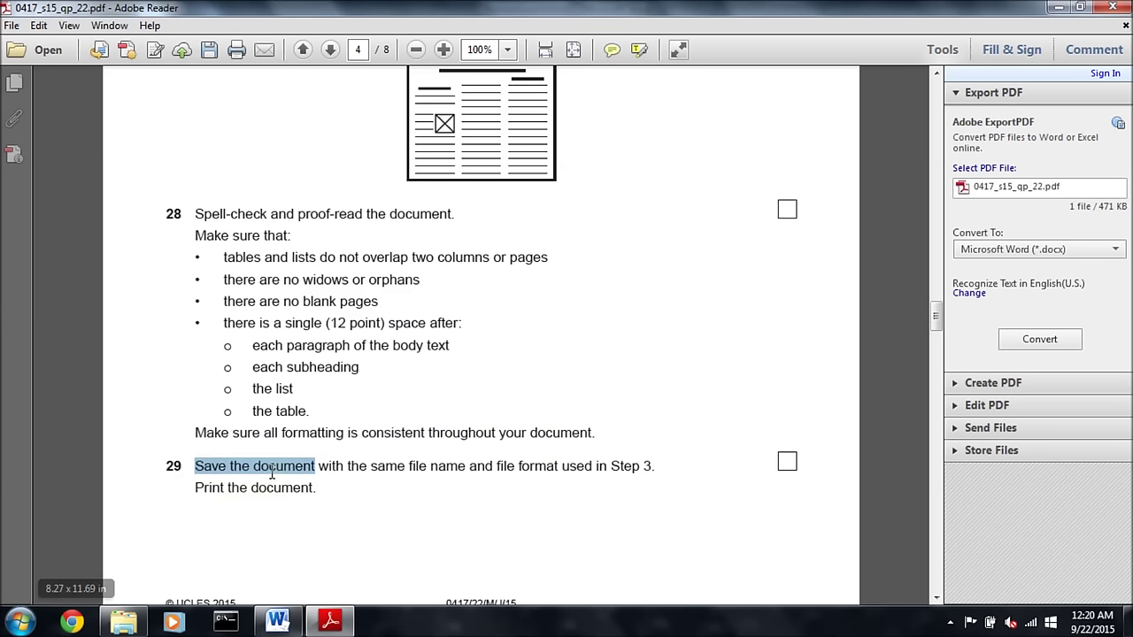
{"action": "left_click", "coordinate": [299, 624]}
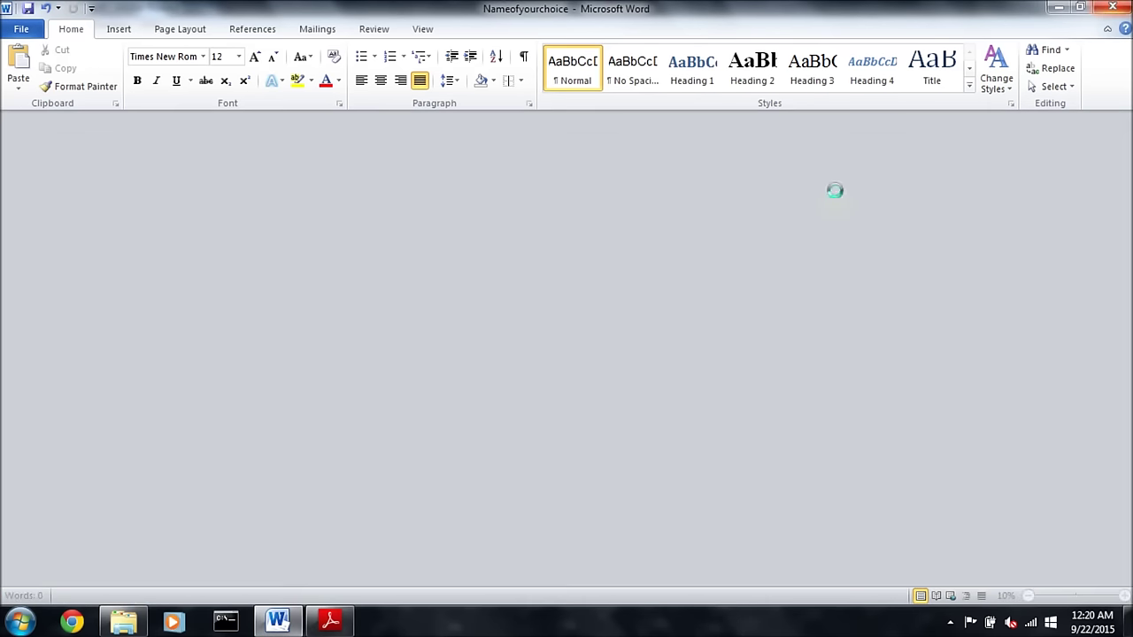
{"action": "left_click", "coordinate": [331, 622]}
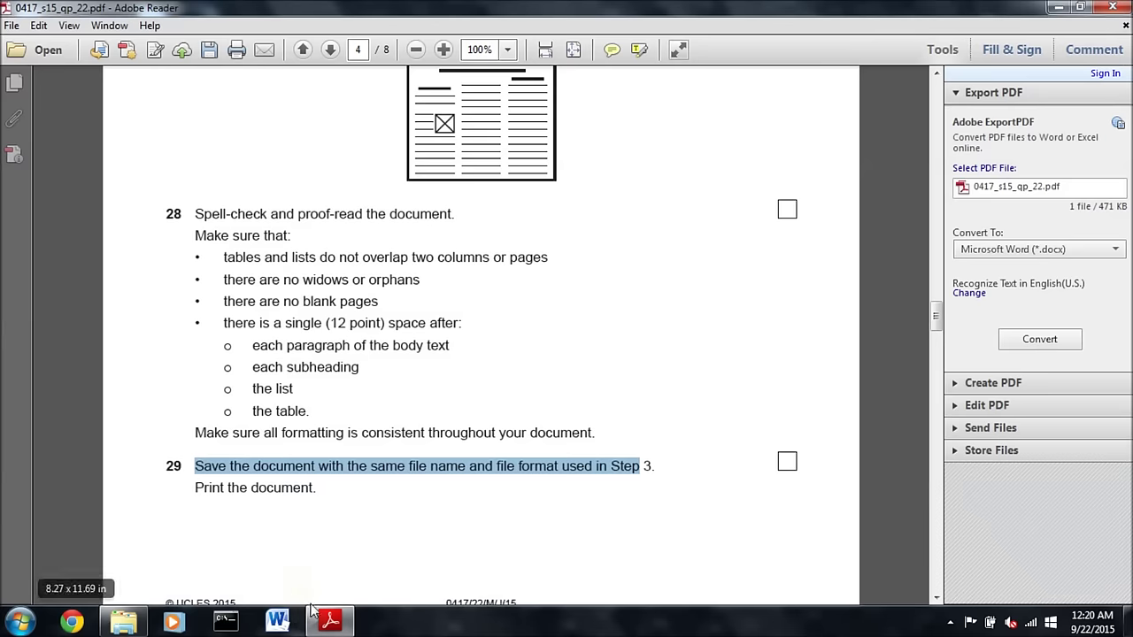
- Highlight steps 28 and 29 in yellow in the task paper
{"action": "mouse_move", "coordinate": [166, 215]}
{"action": "left_mouse_down"}
{"action": "mouse_move", "coordinate": [331, 387]}
{"action": "mouse_move", "coordinate": [324, 505]}
{"action": "left_mouse_up"}
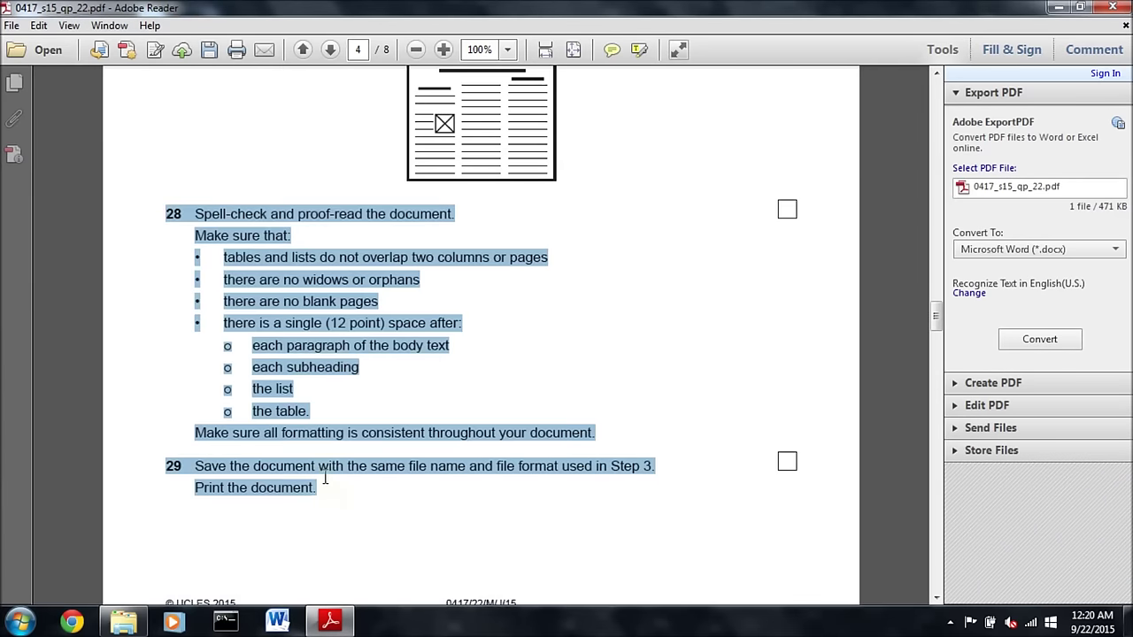
{"action": "right_click", "coordinate": [256, 335]}
{"action": "left_click_drag", "start_coordinate": [180, 216], "coordinate": [299, 519]}
{"action": "right_click", "coordinate": [301, 486]}
{"action": "left_click", "coordinate": [318, 518]}
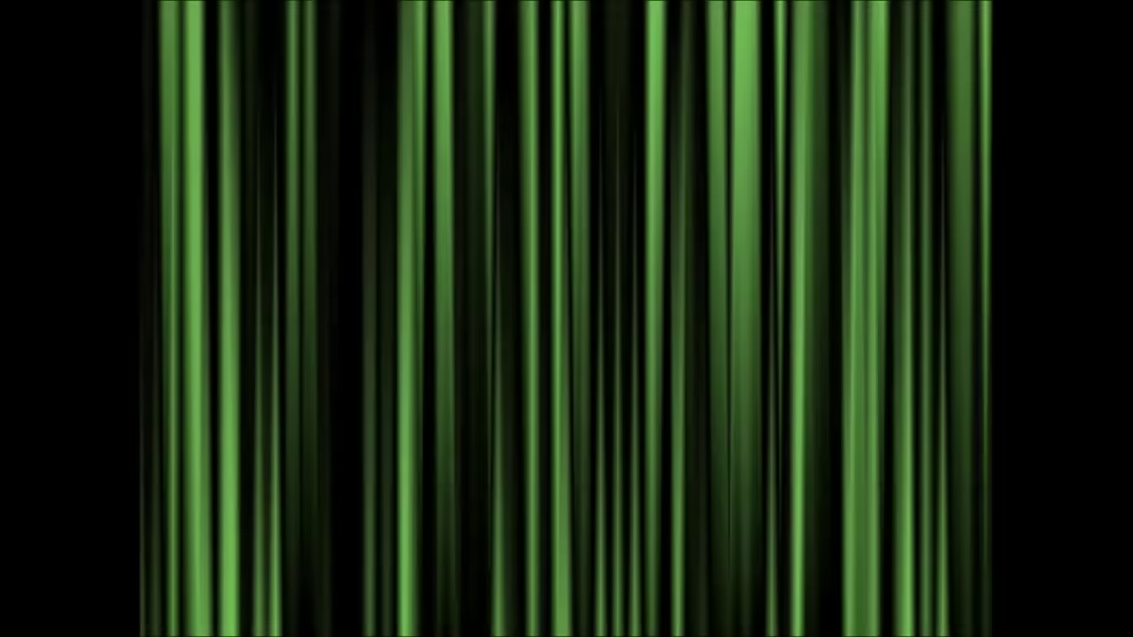